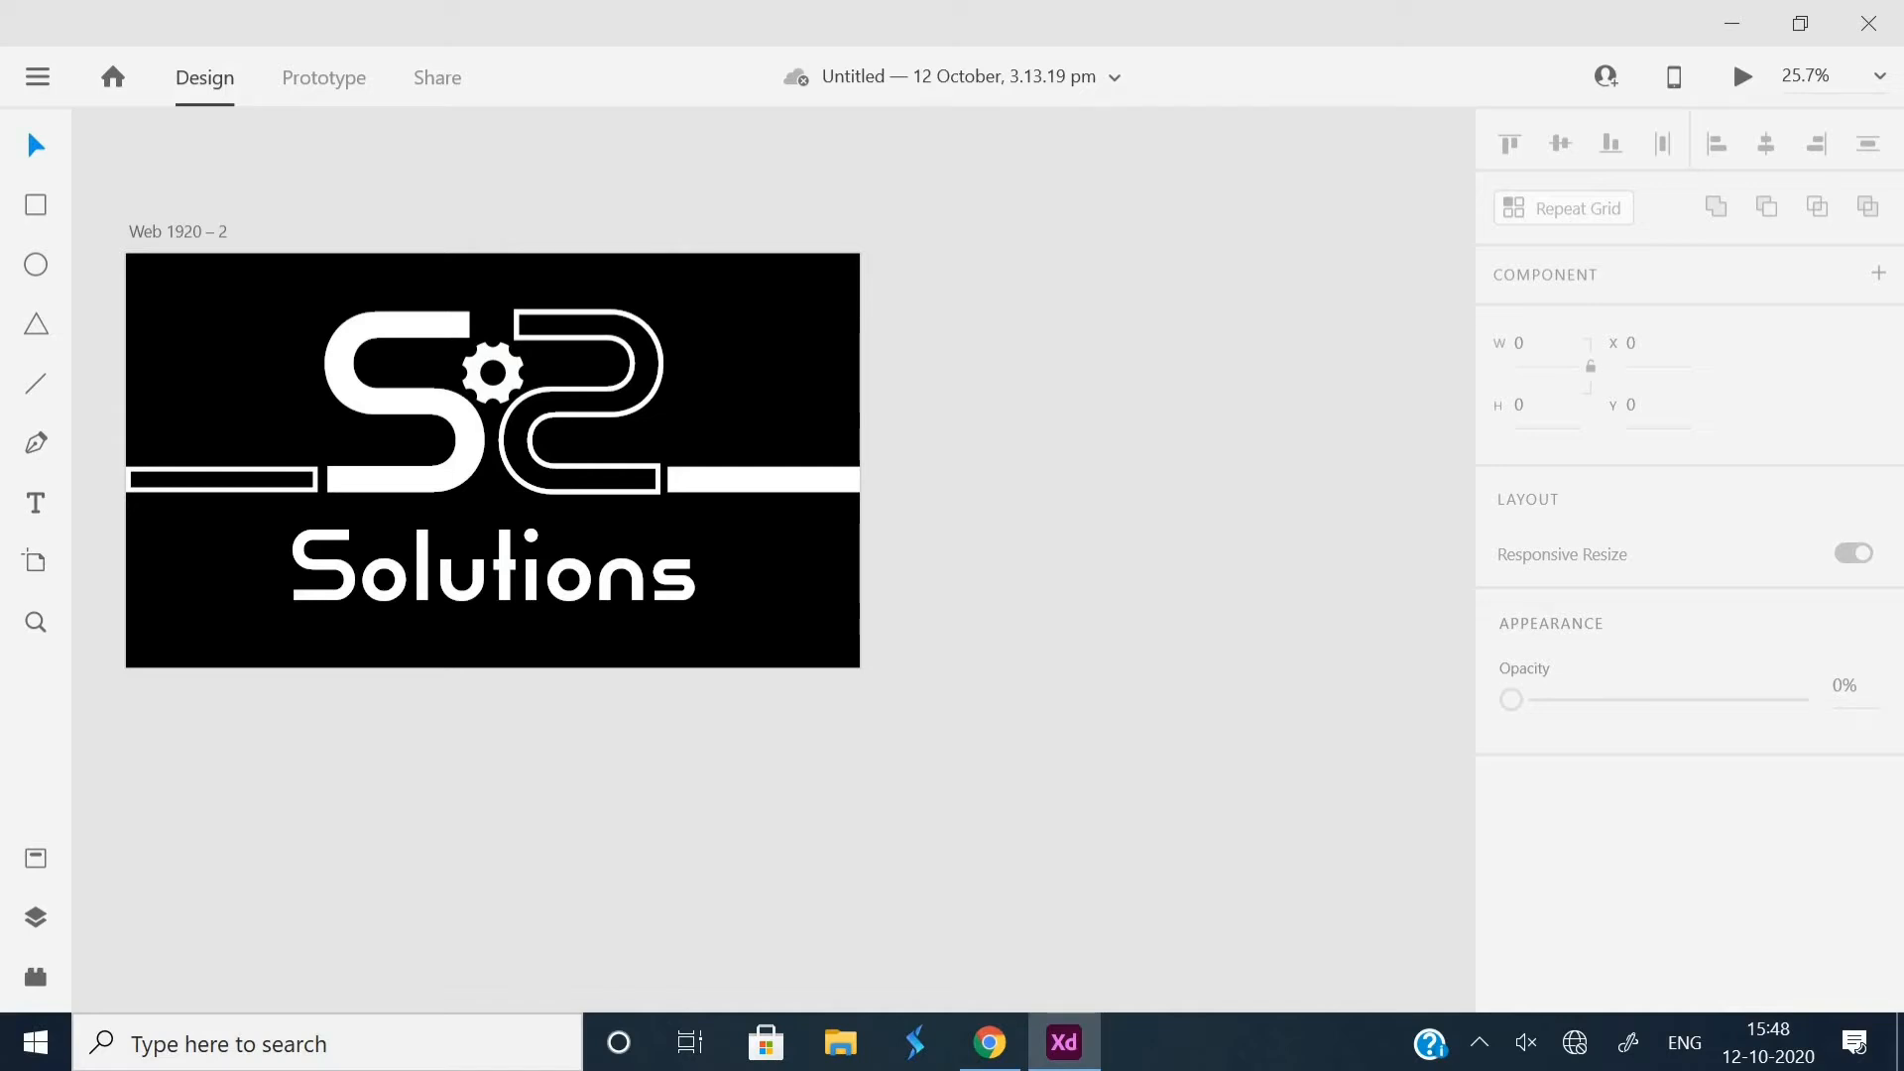
- Add a new Web 1920 artboard (1920 x 1080) beside the existing logo artboard
scroll(774, 556, right, 1)
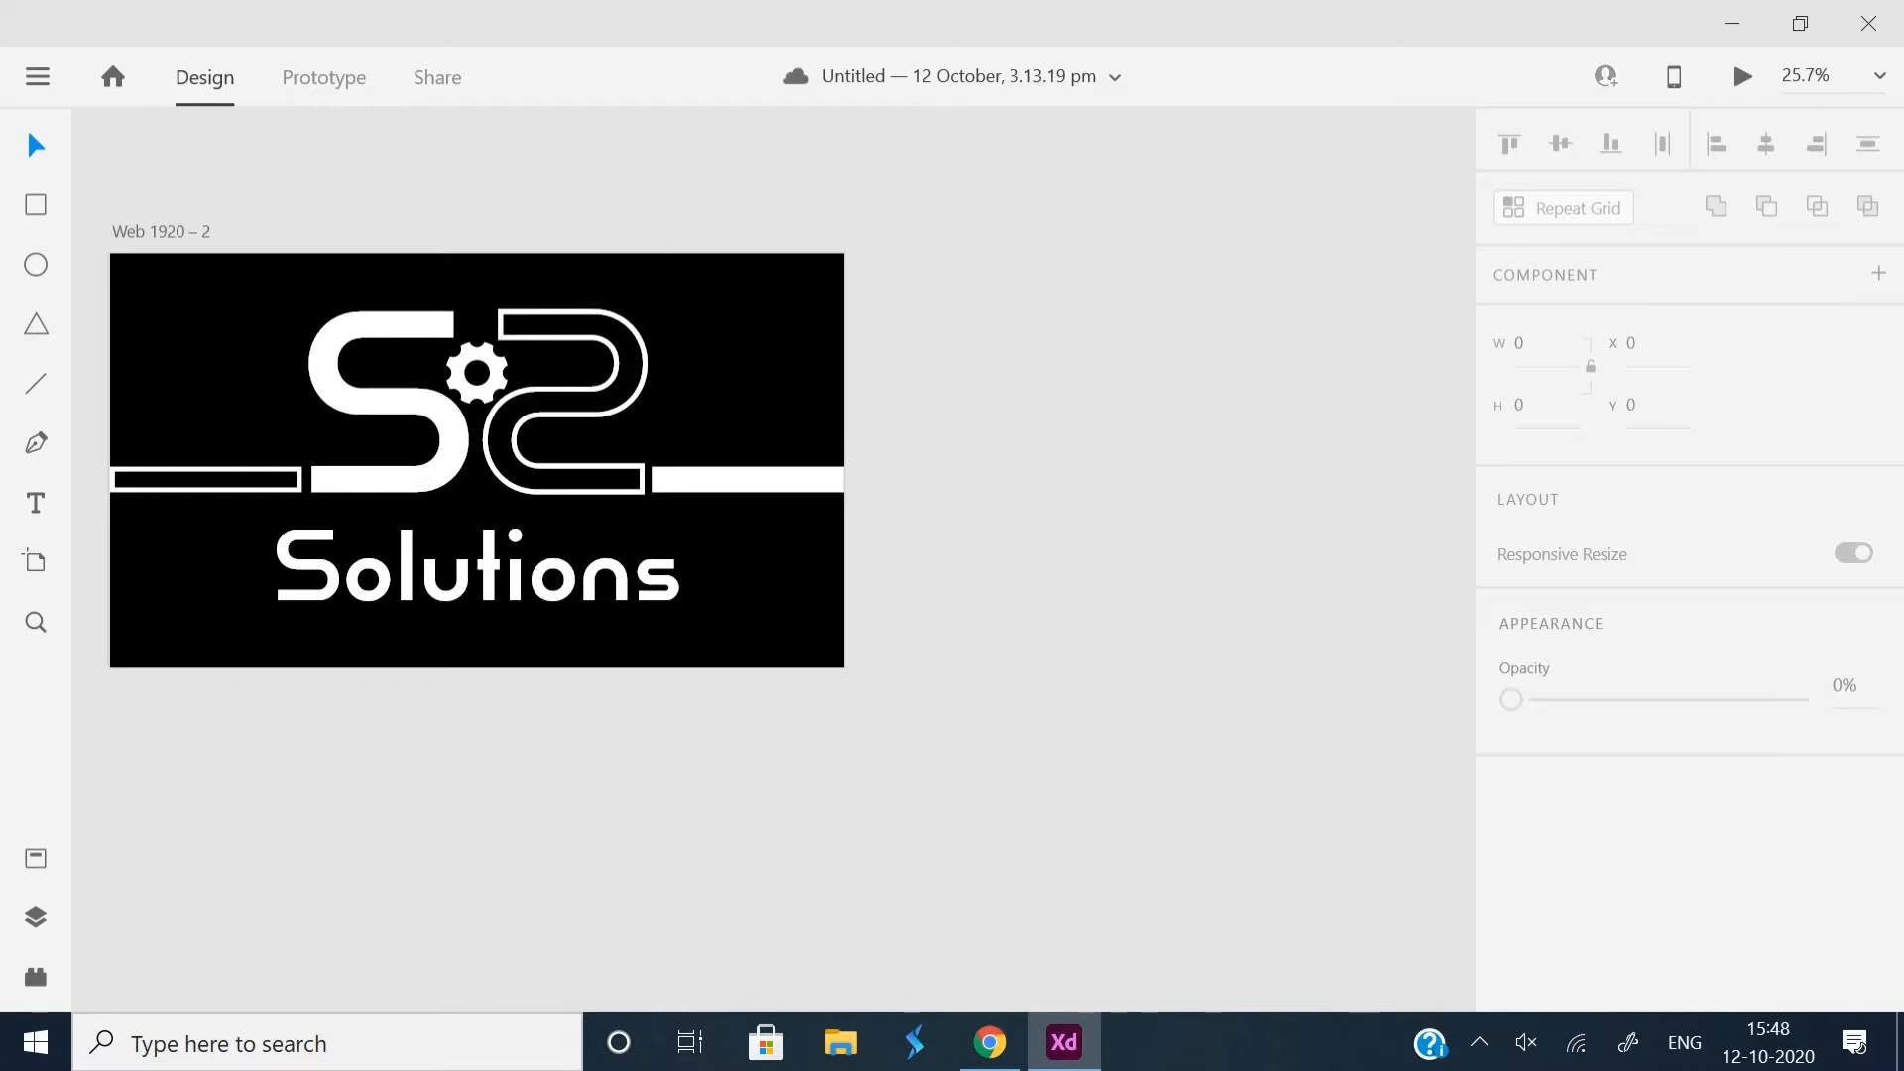
key(a)
scroll(1686, 555, down, 5)
scroll(1686, 276, down, 5)
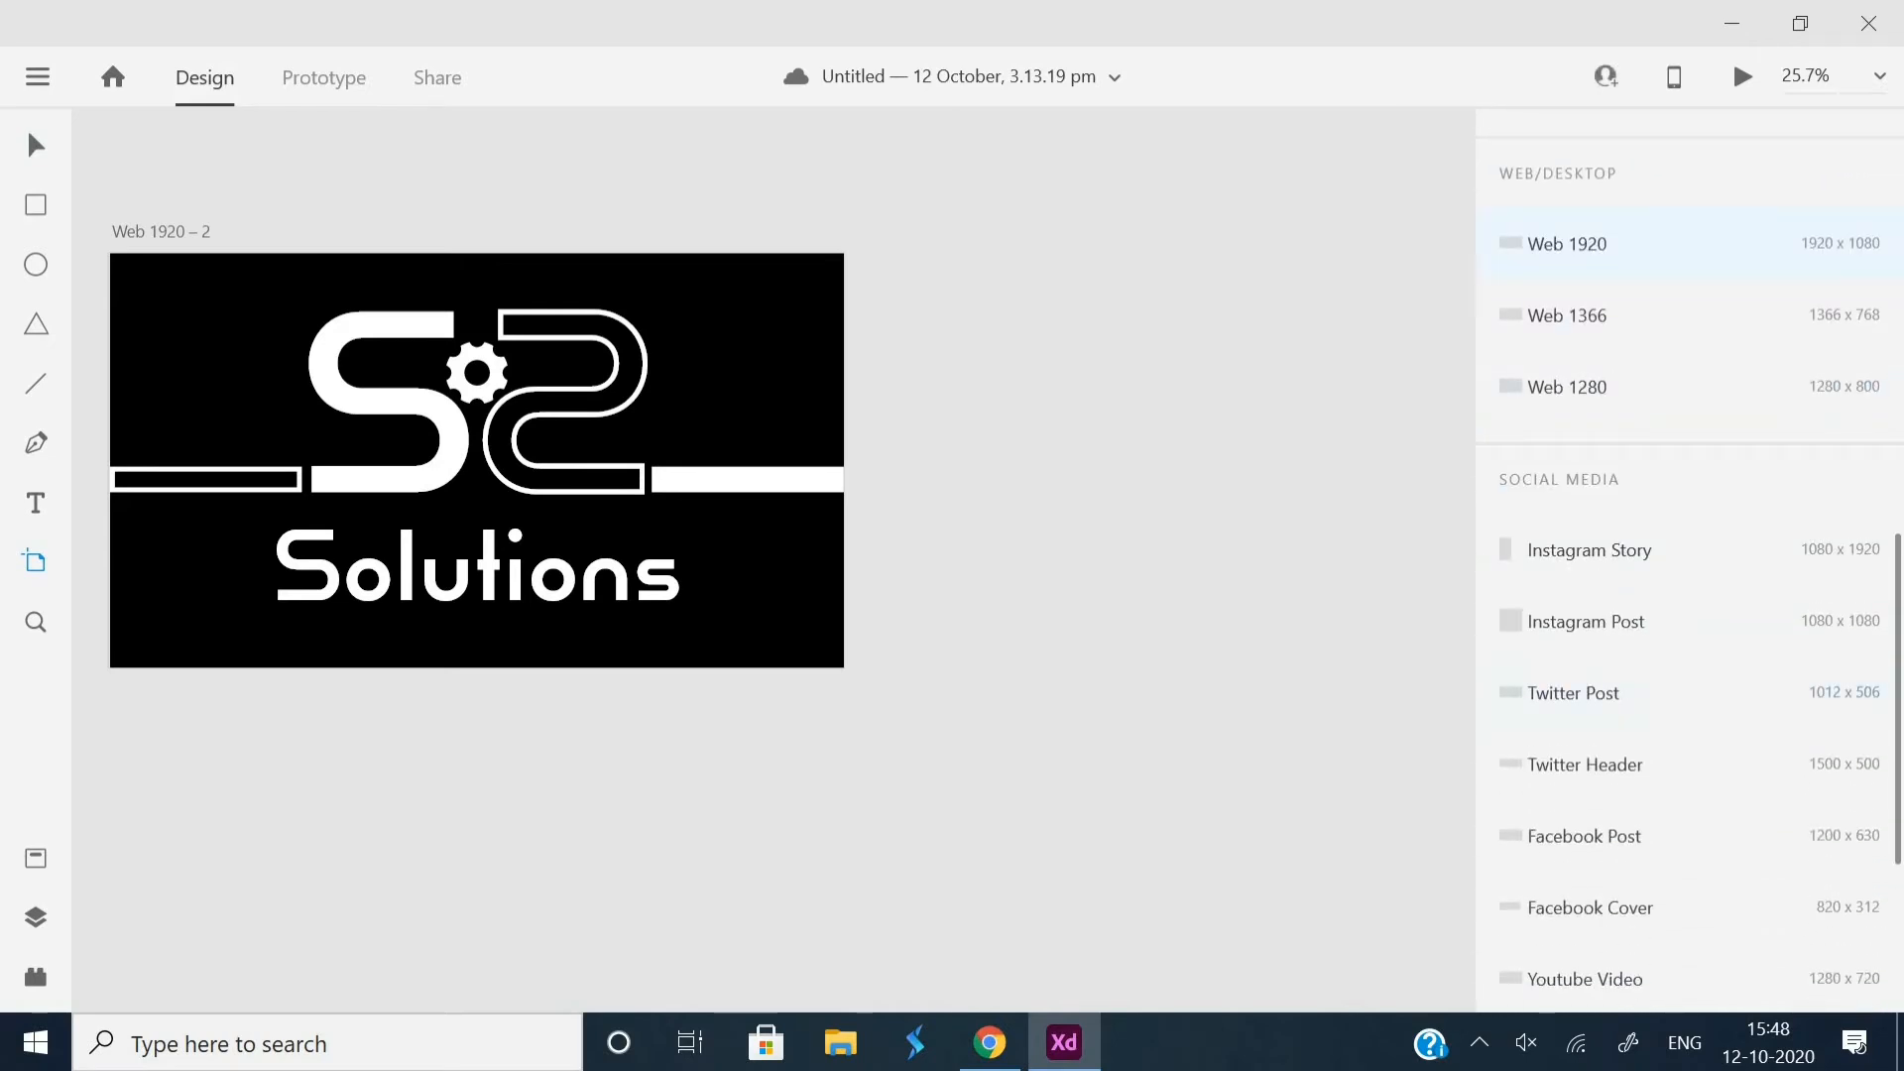
click(1567, 243)
scroll(1686, 555, up, 5)
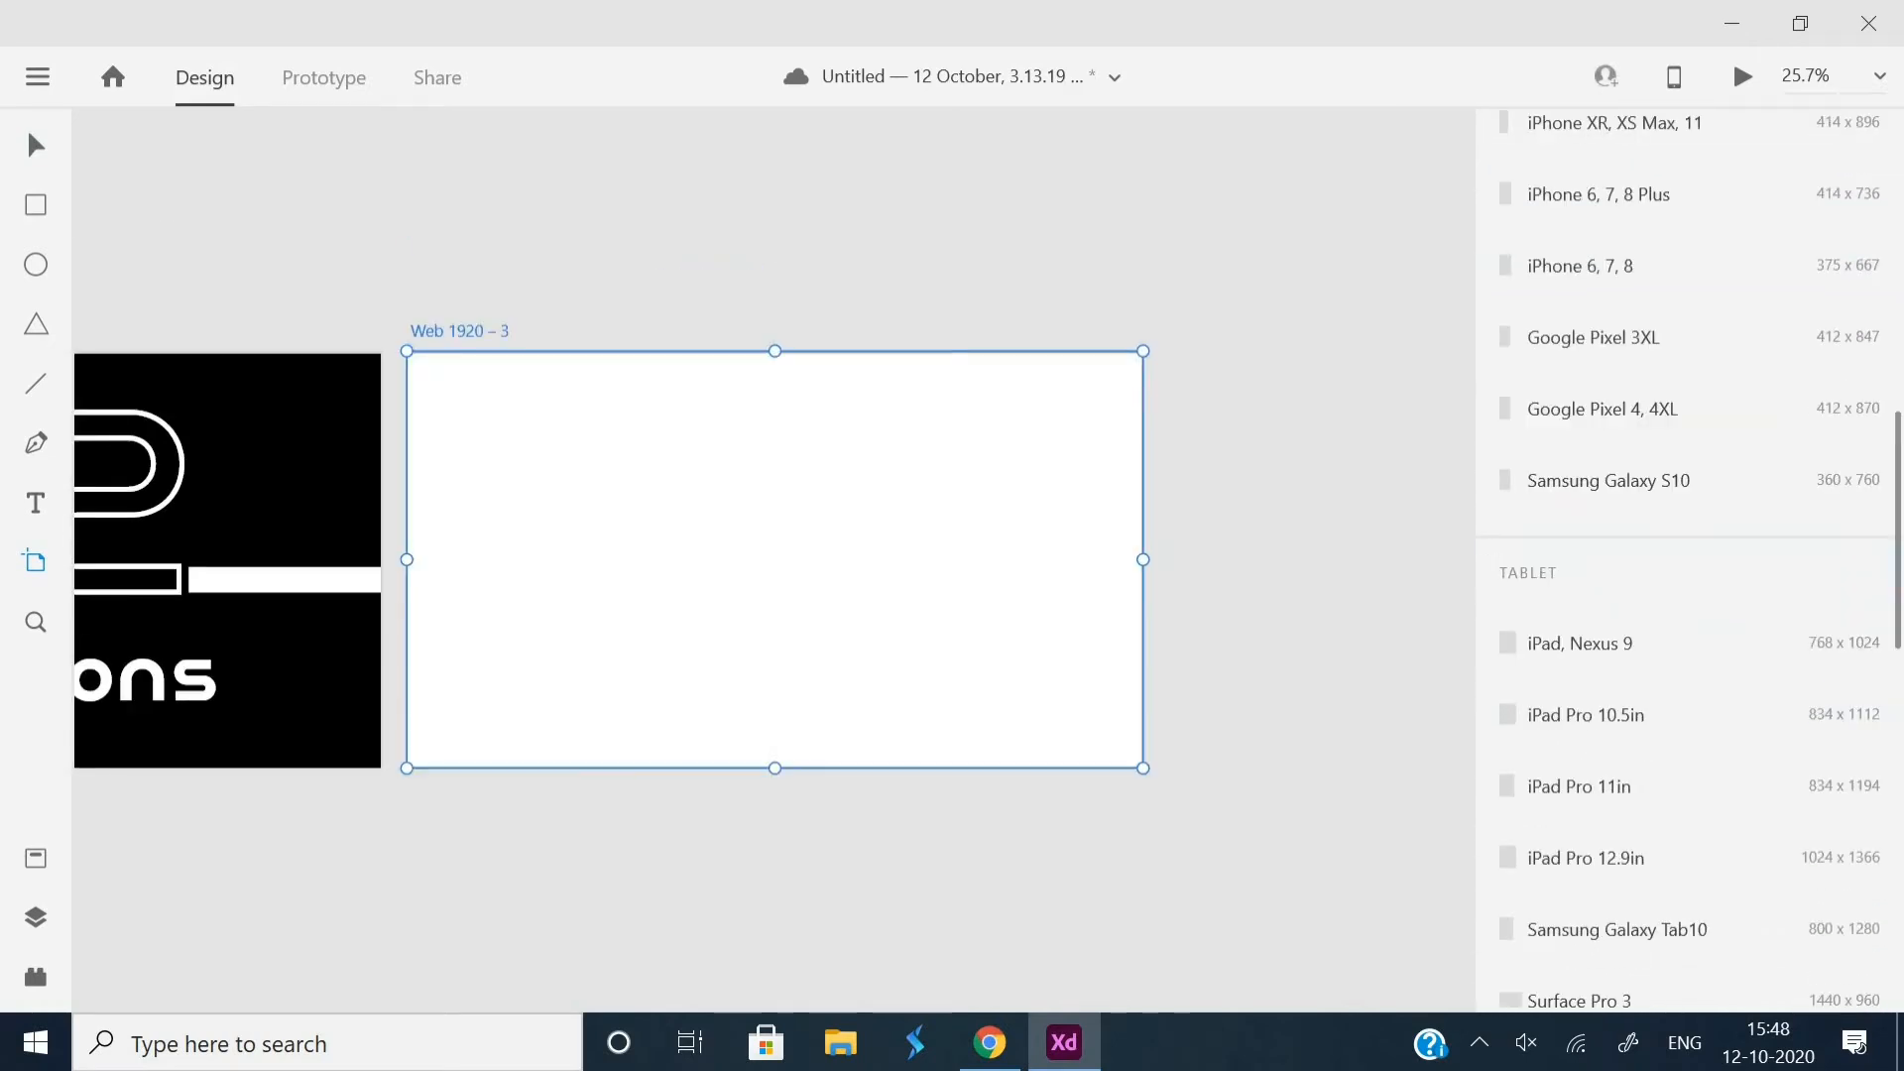
- Turn on Responsive Resize for the new Web 1920 artboard and deselect it
key(v)
scroll(774, 556, left, 3)
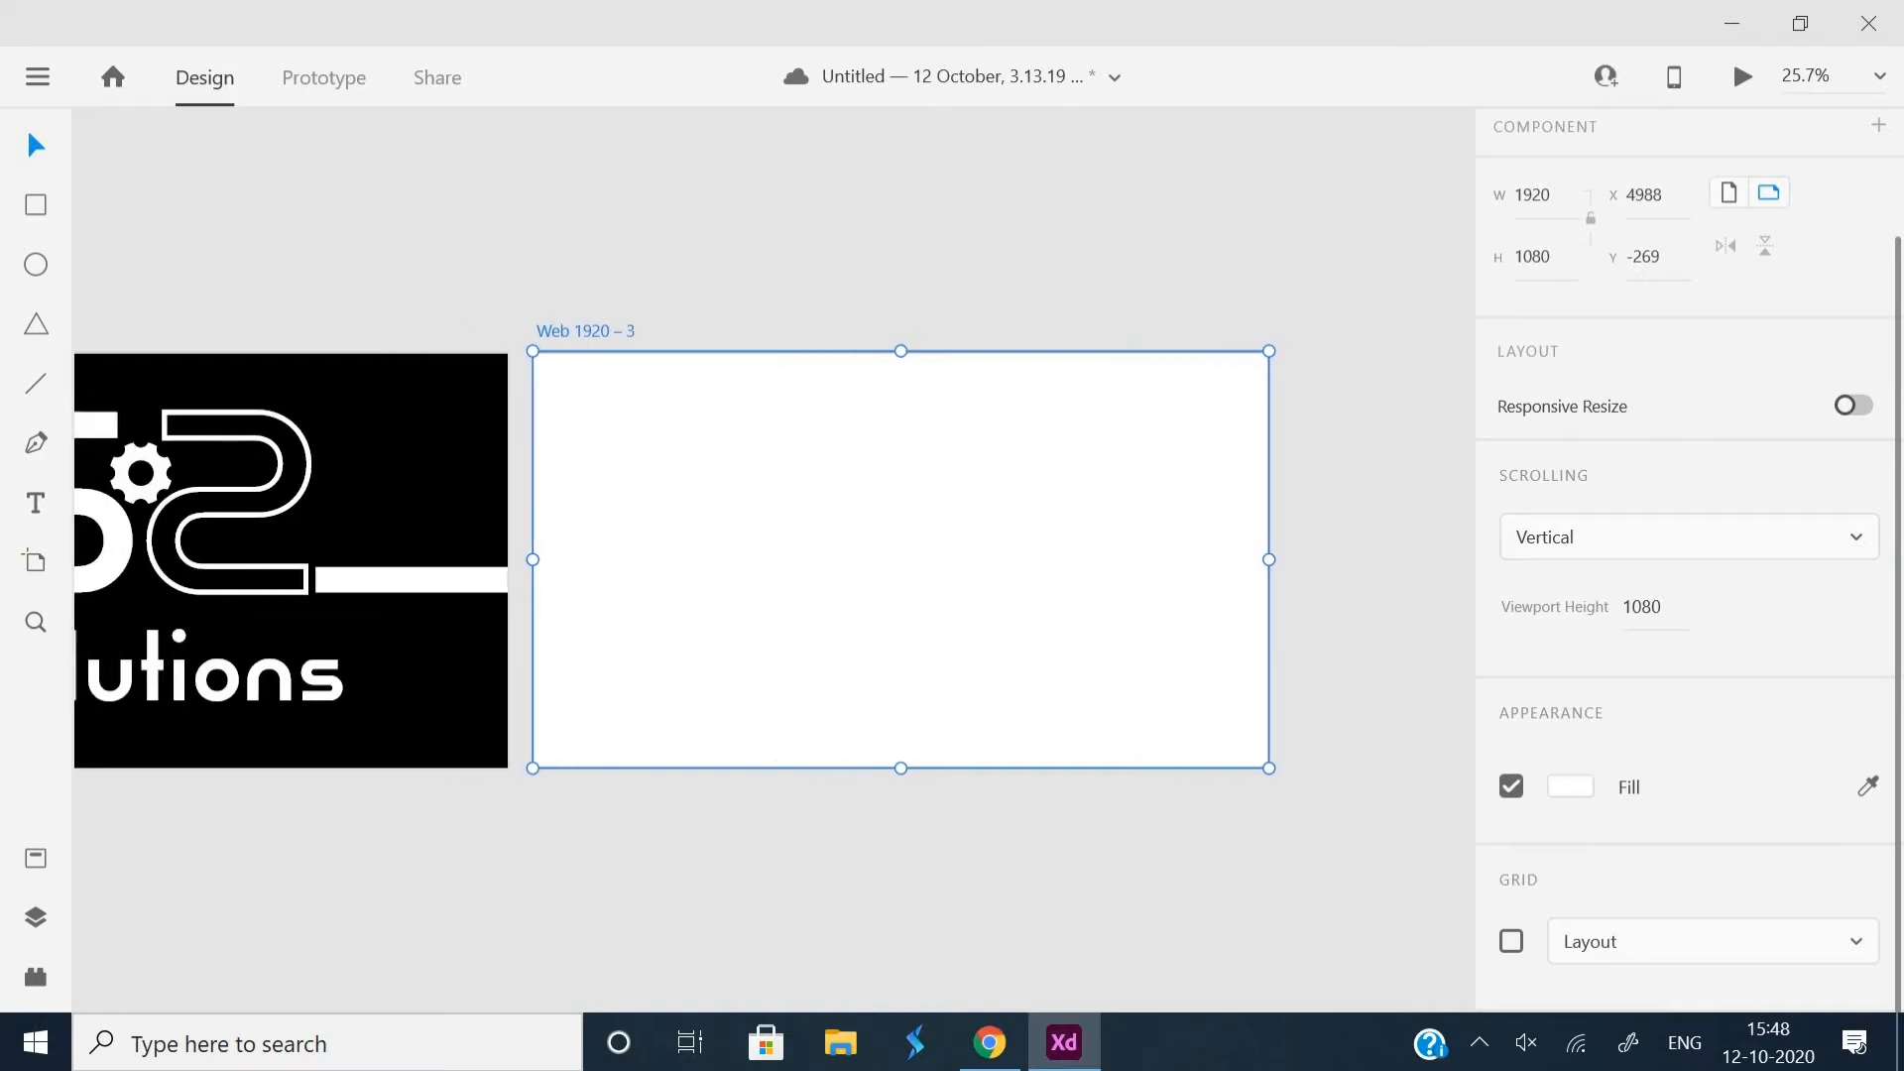
click(1853, 404)
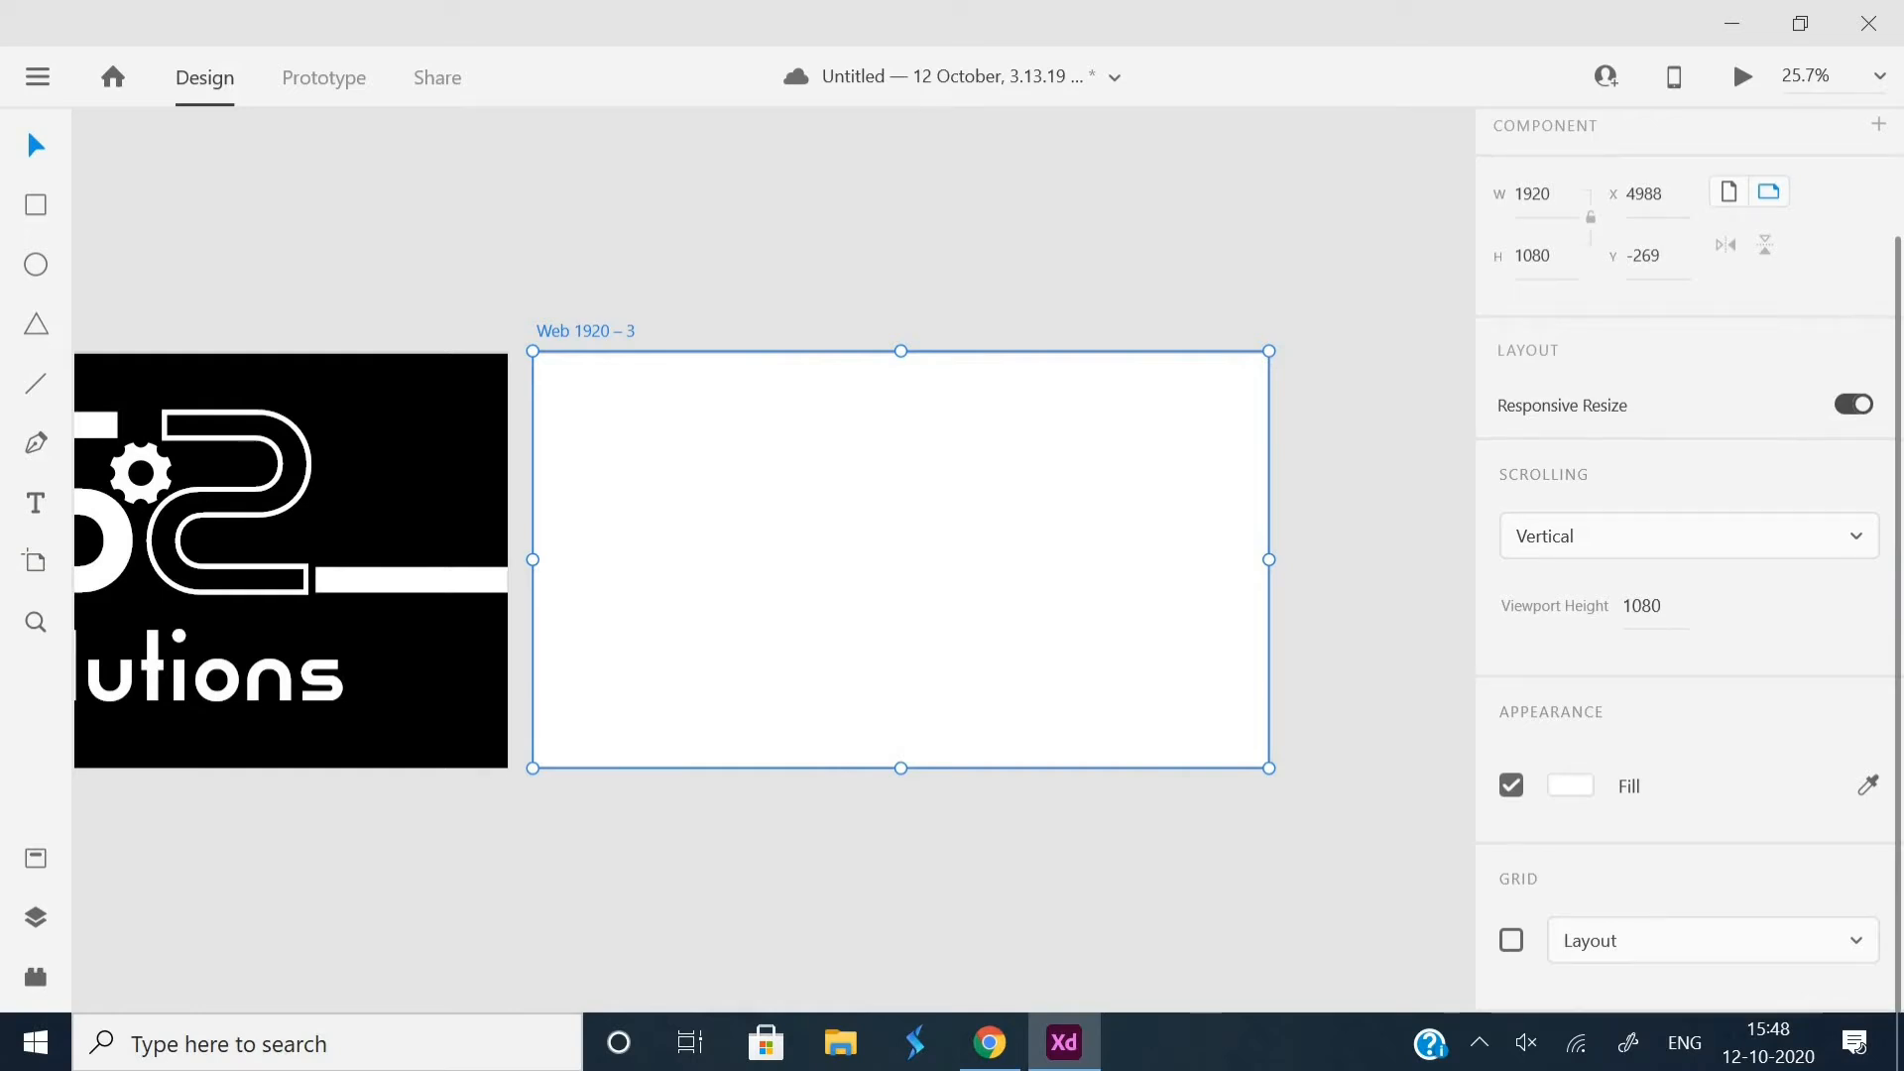
click(1373, 555)
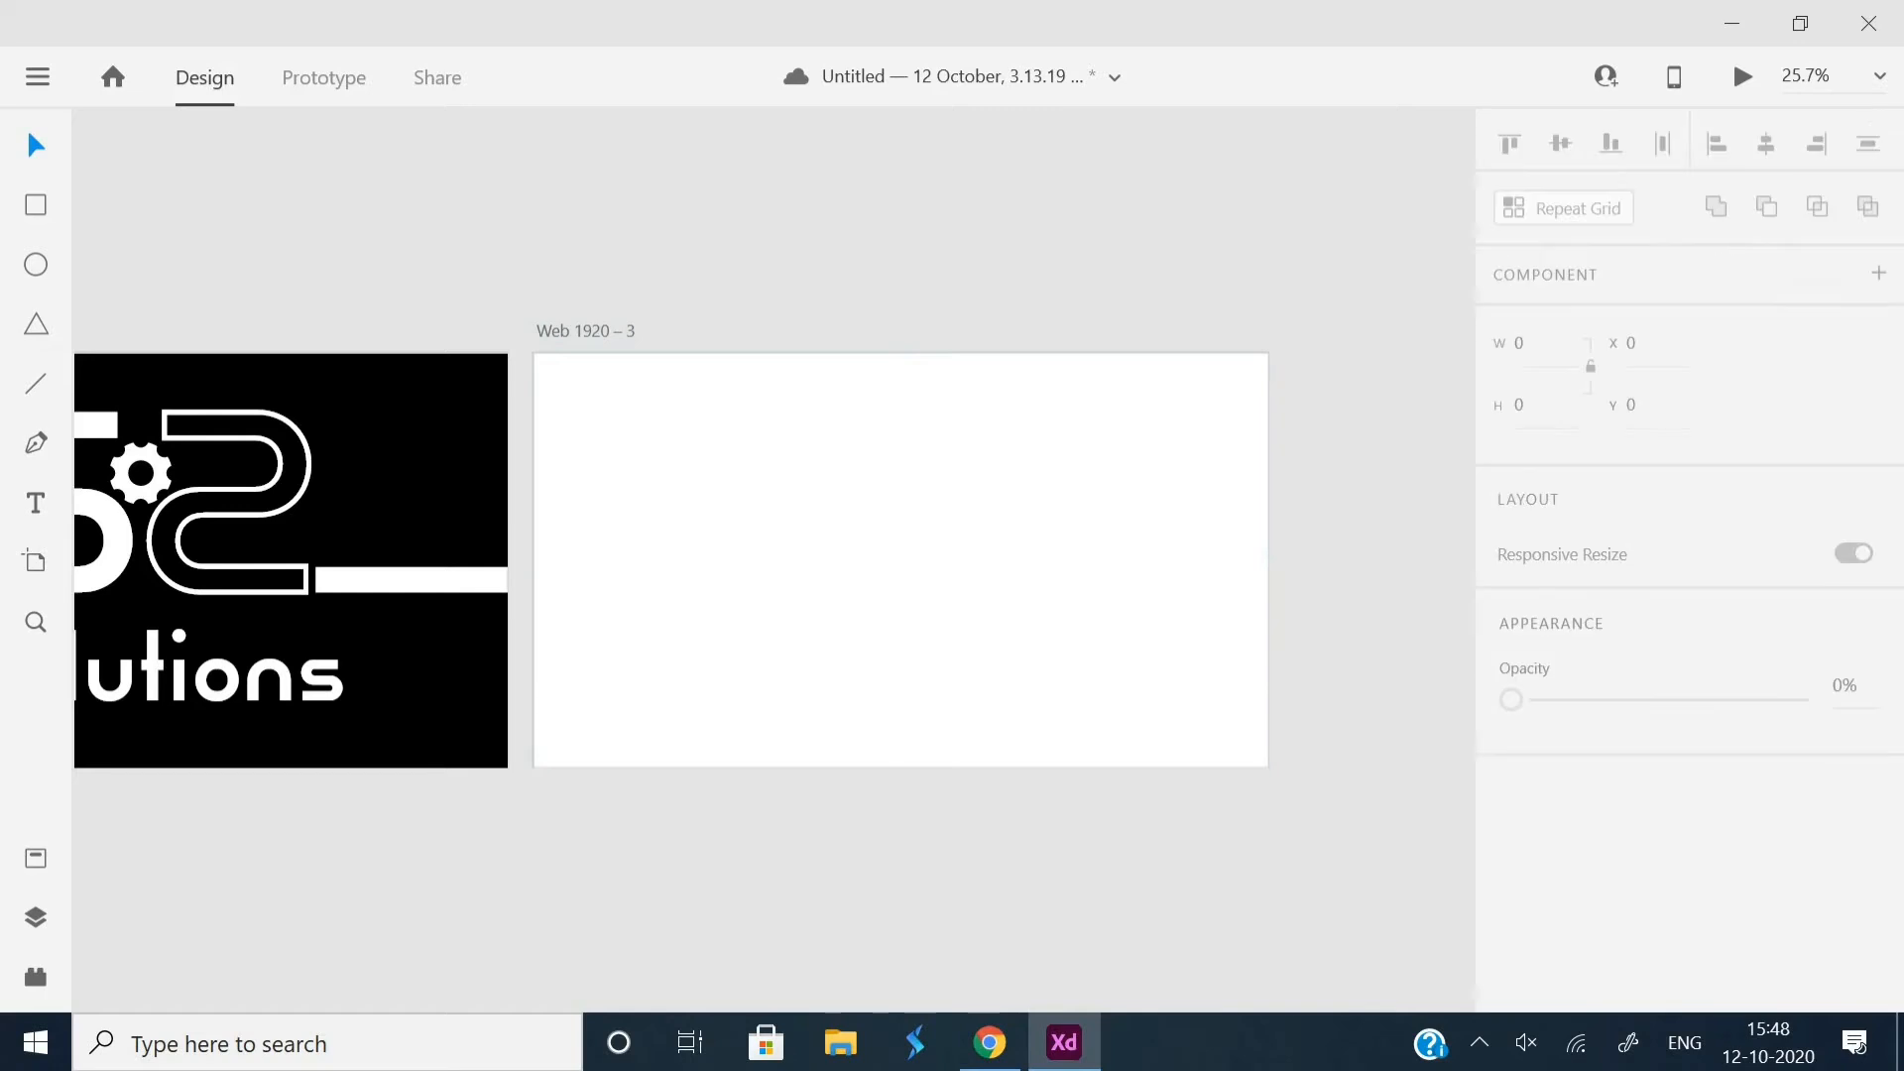
- Draw a rectangle on the new artboard and stretch it to cover the whole artboard at 1920 x 1080
click(901, 560)
scroll(900, 559, down, 1)
scroll(694, 516, left, 1)
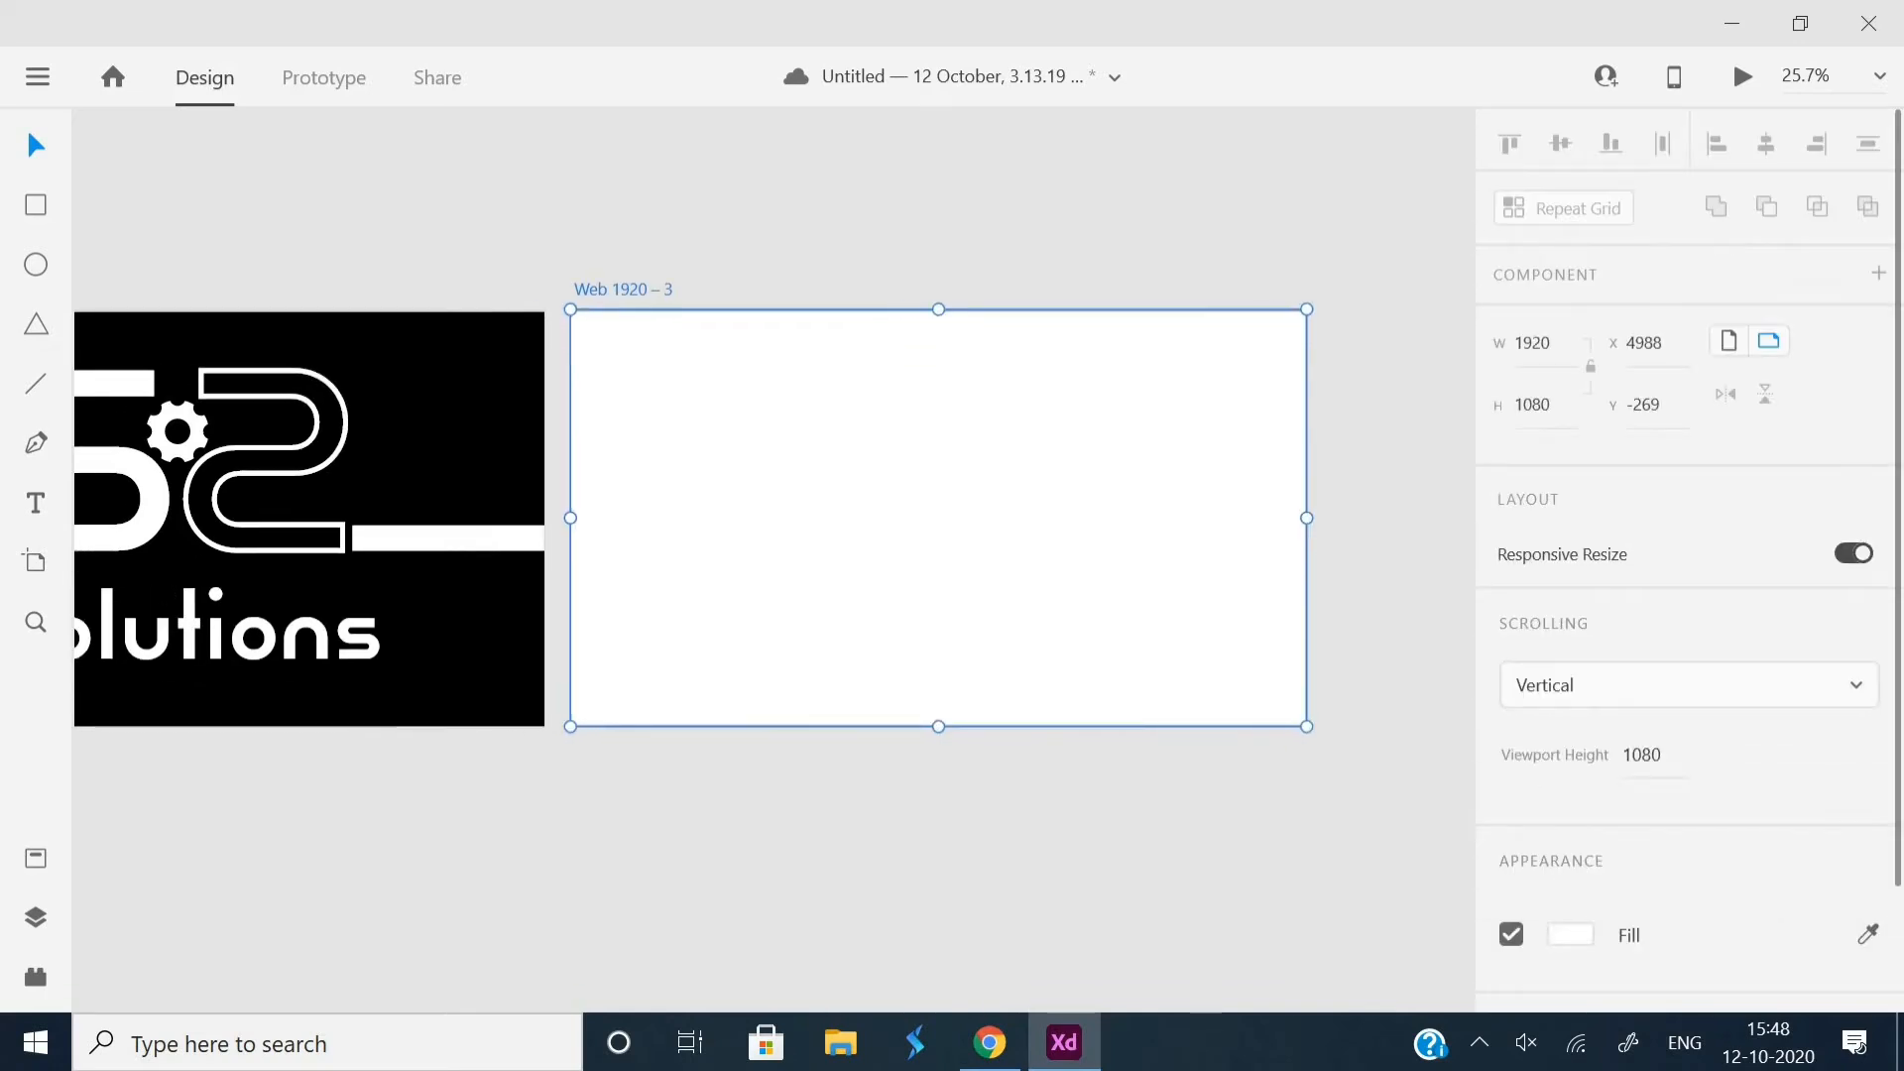
key(r)
mouse_move(579, 312)
mouse_down()
mouse_move(671, 395)
mouse_move(877, 464)
mouse_move(1305, 534)
mouse_up()
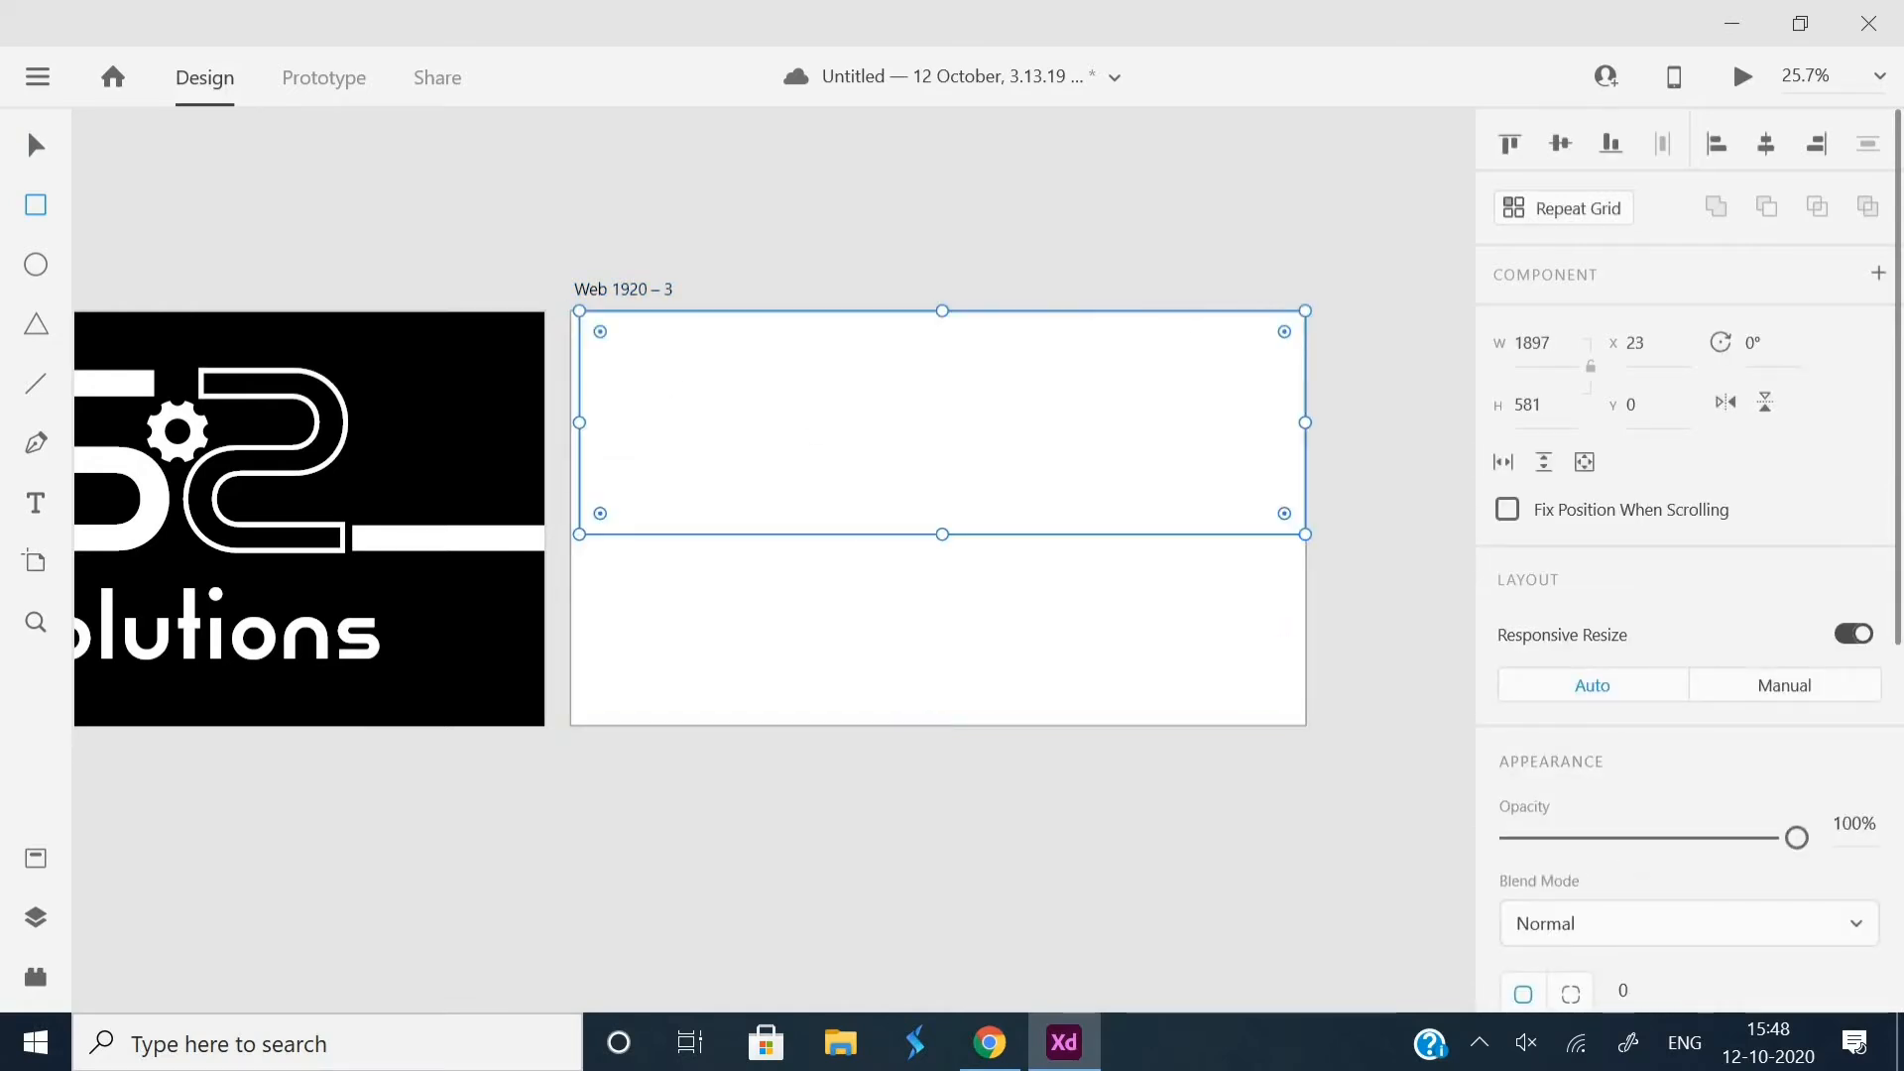
drag(580, 423, 572, 422)
drag(939, 310, 938, 310)
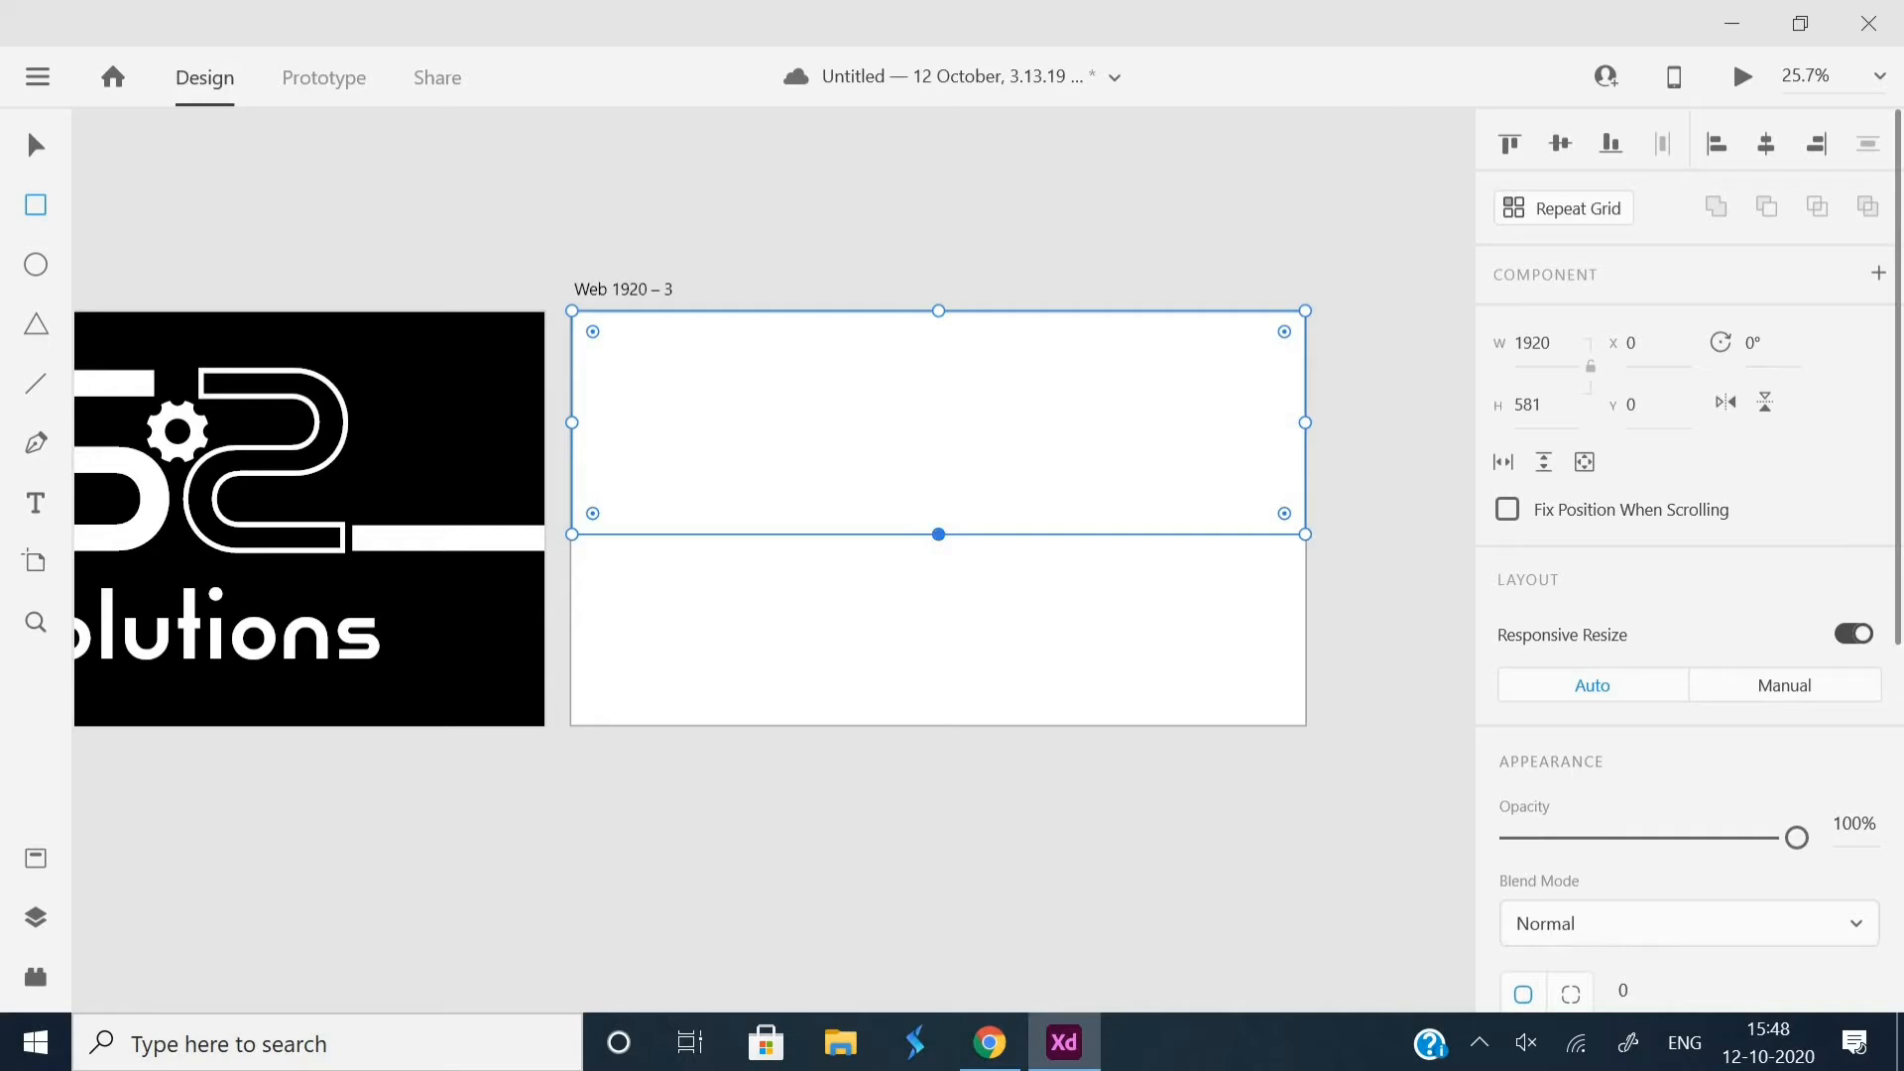
drag(938, 534, 938, 725)
scroll(720, 516, left, 4)
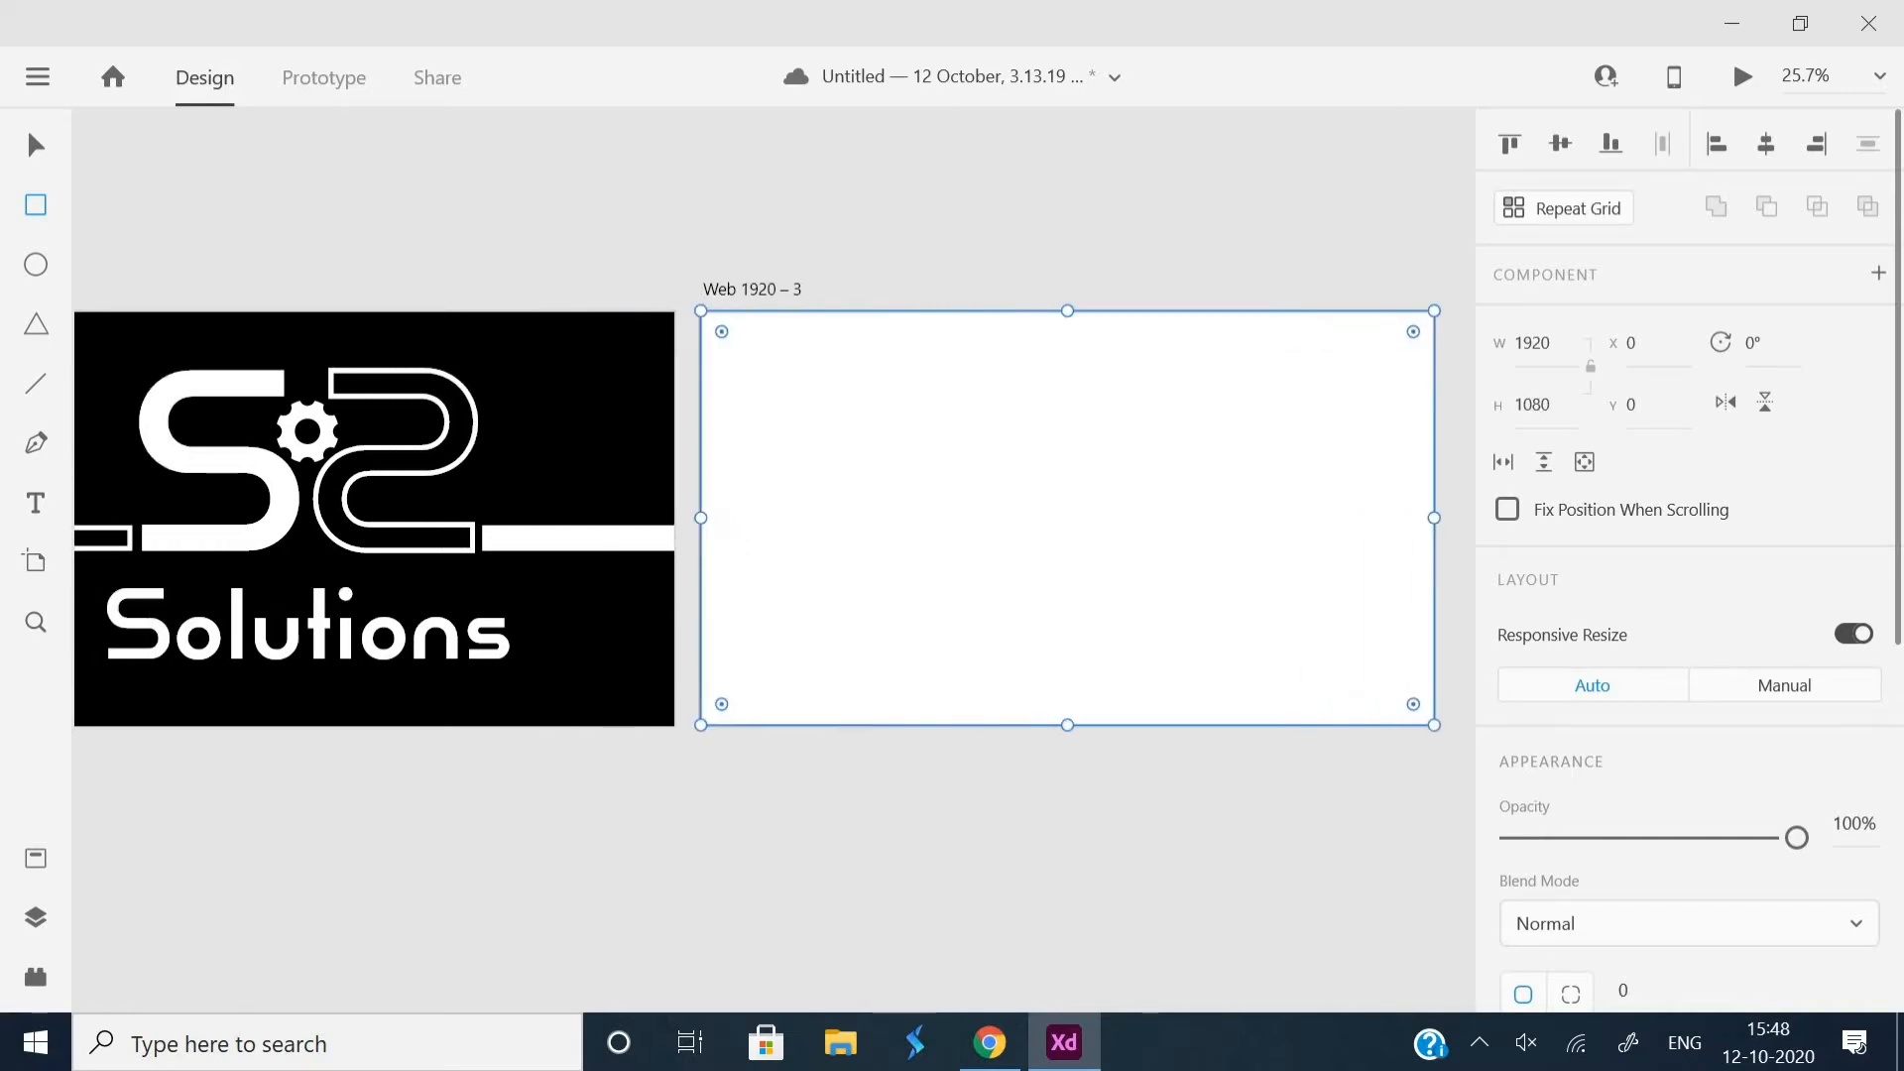
scroll(720, 516, left, 2)
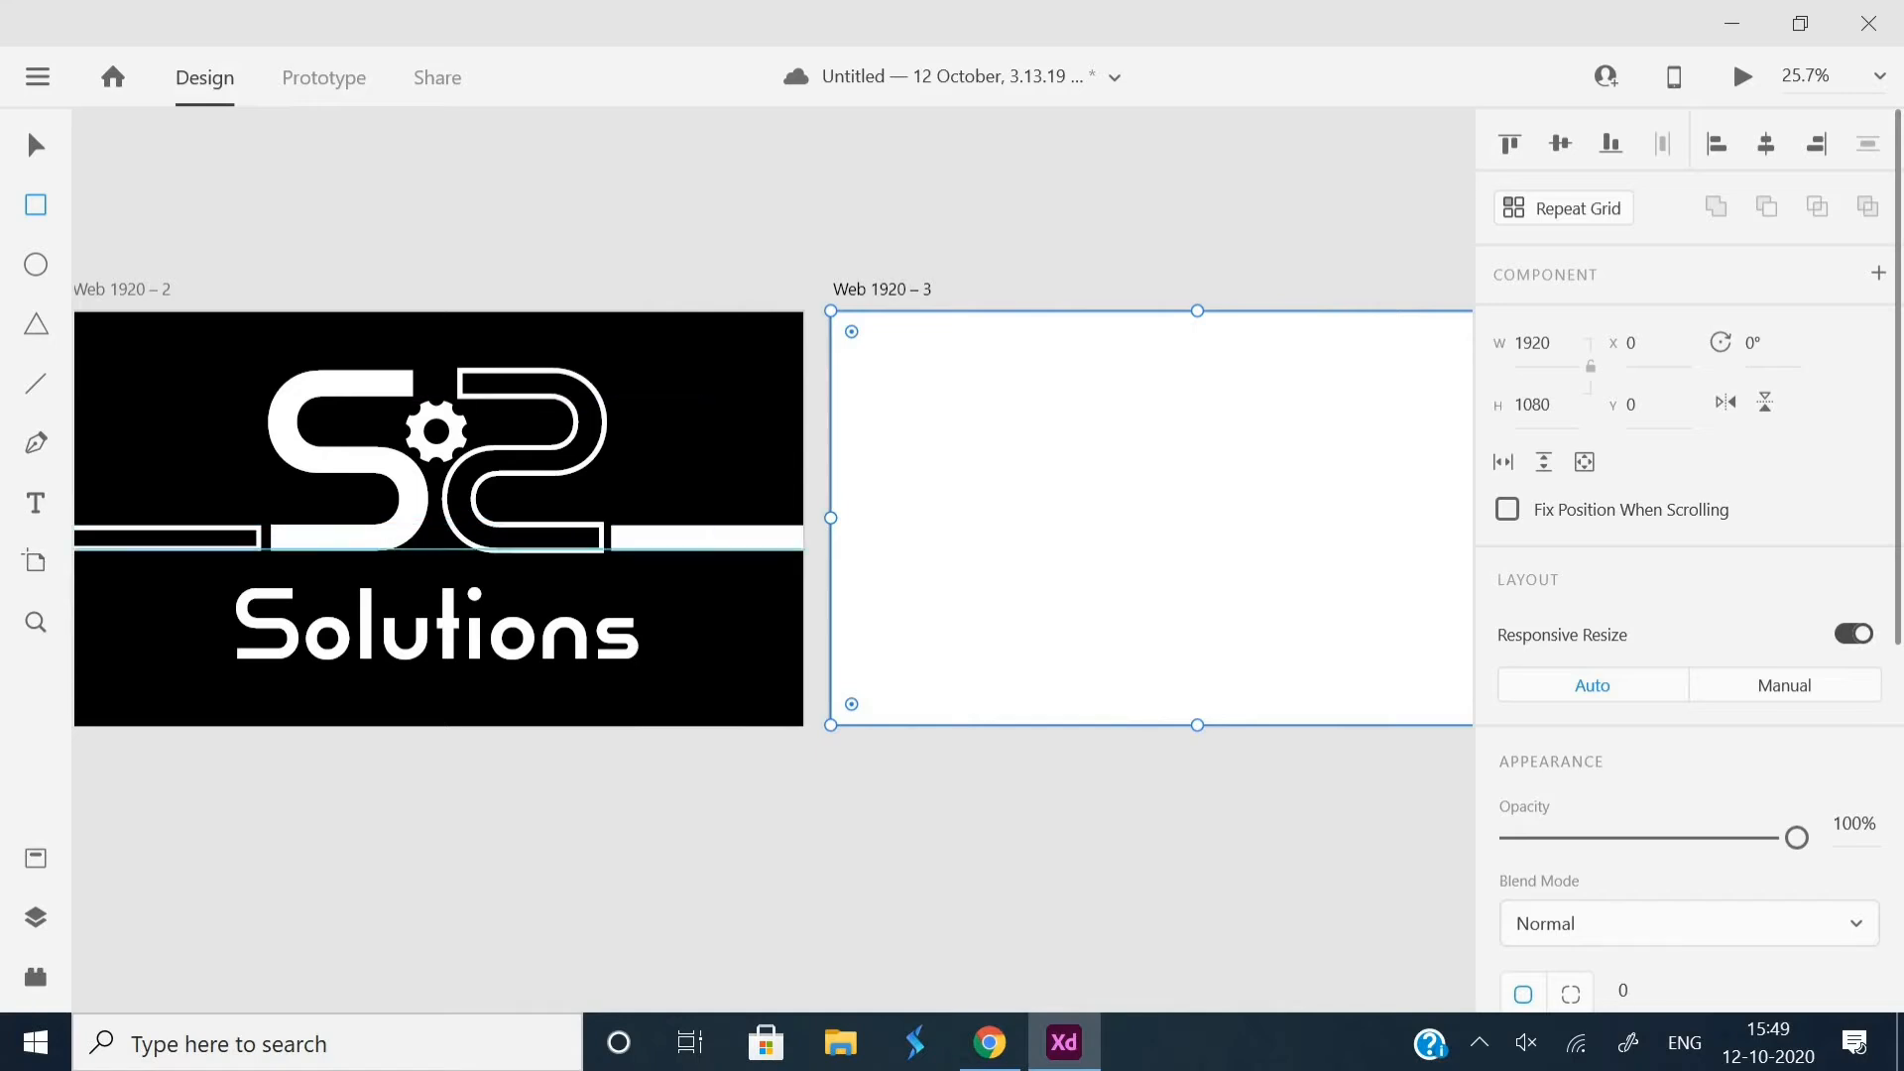
scroll(773, 516, right, 3)
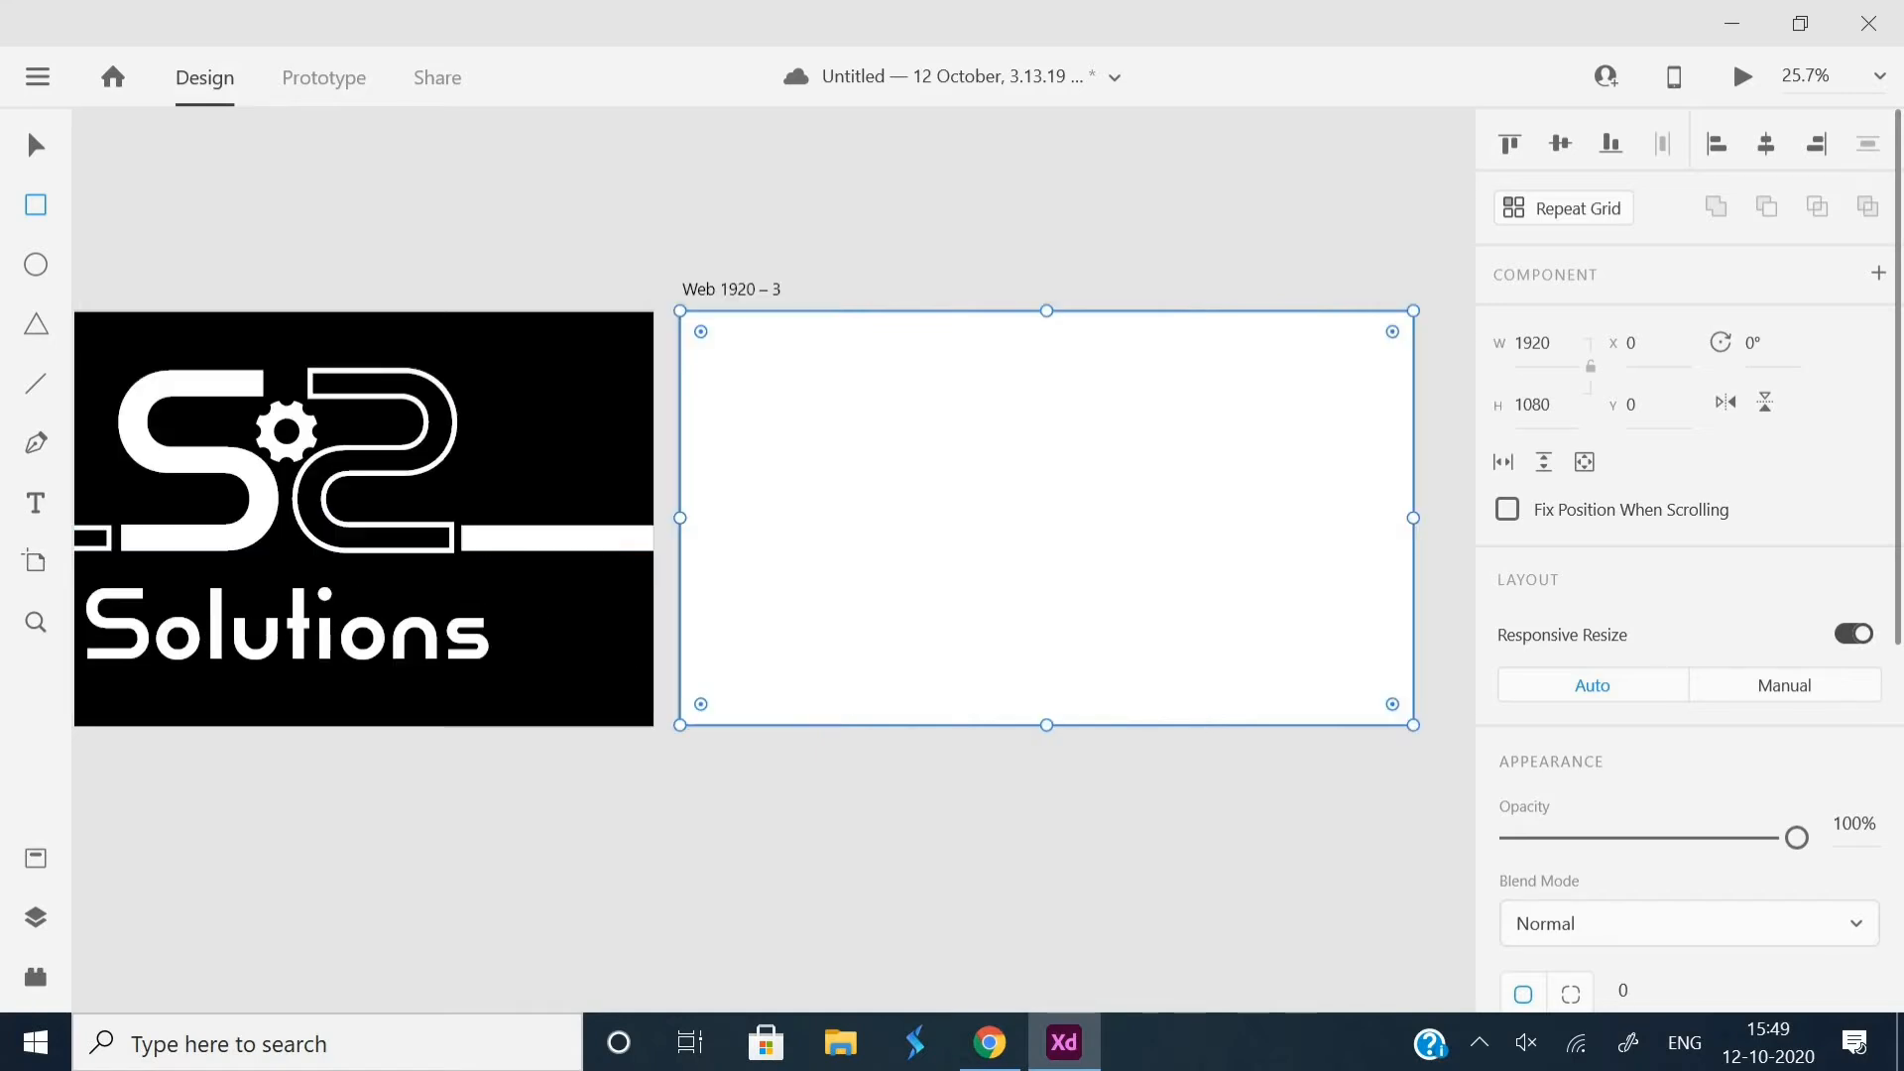
- Remove the background rectangle's border and set its fill colour to #000000
scroll(1686, 556, down, 6)
click(1512, 526)
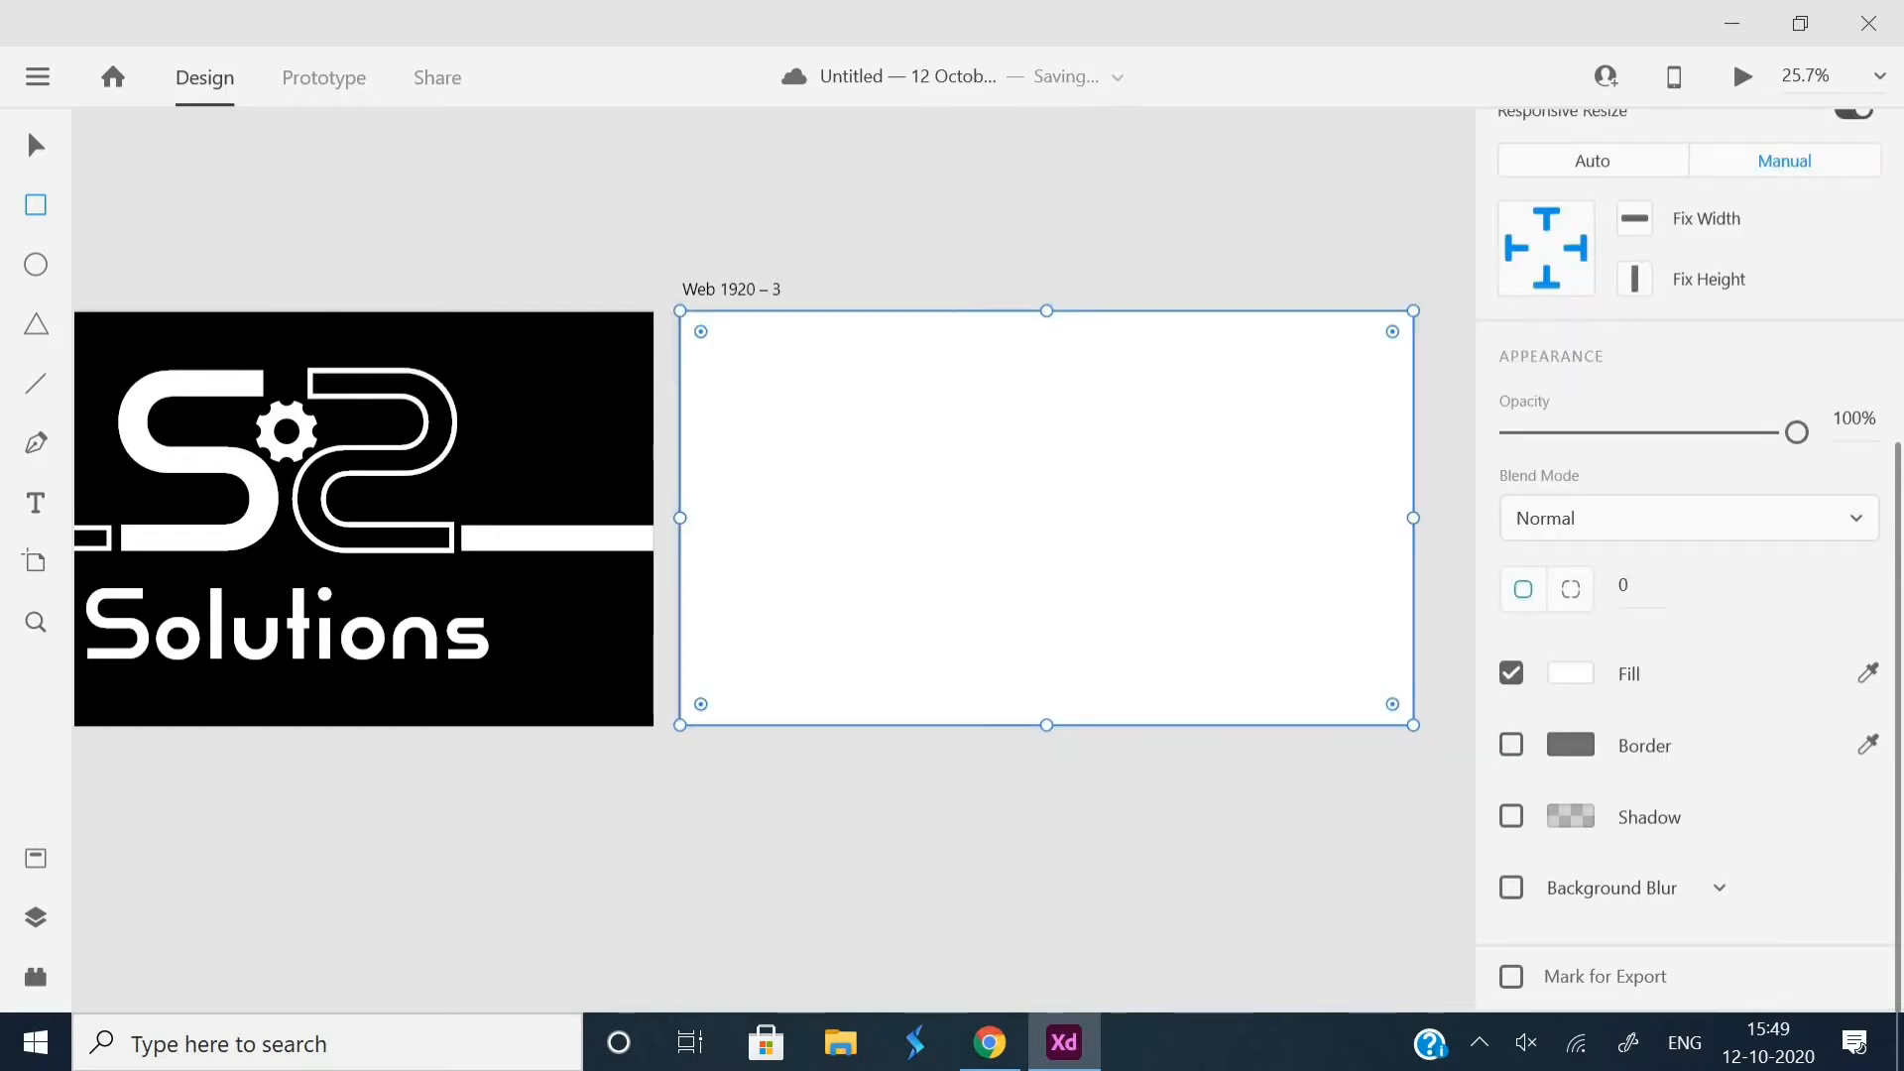
click(1571, 674)
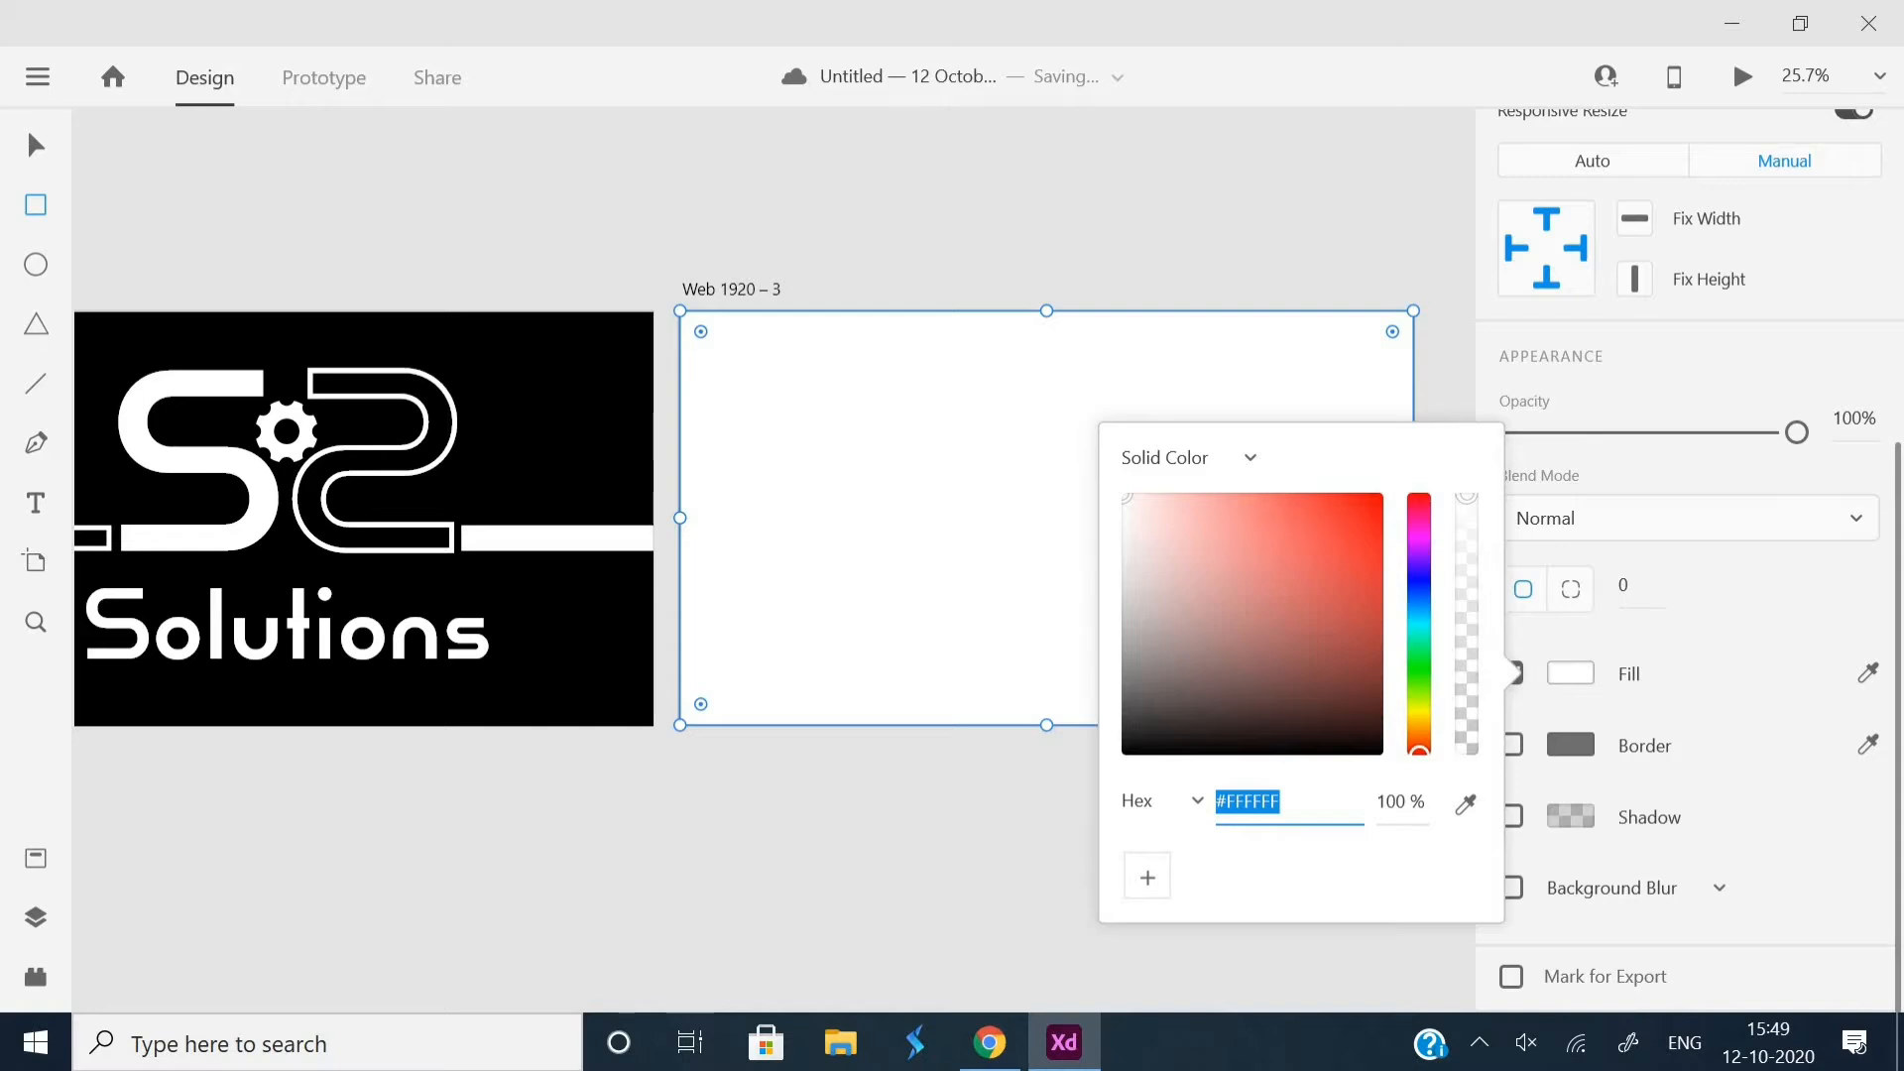
text(000000)
key(Return)
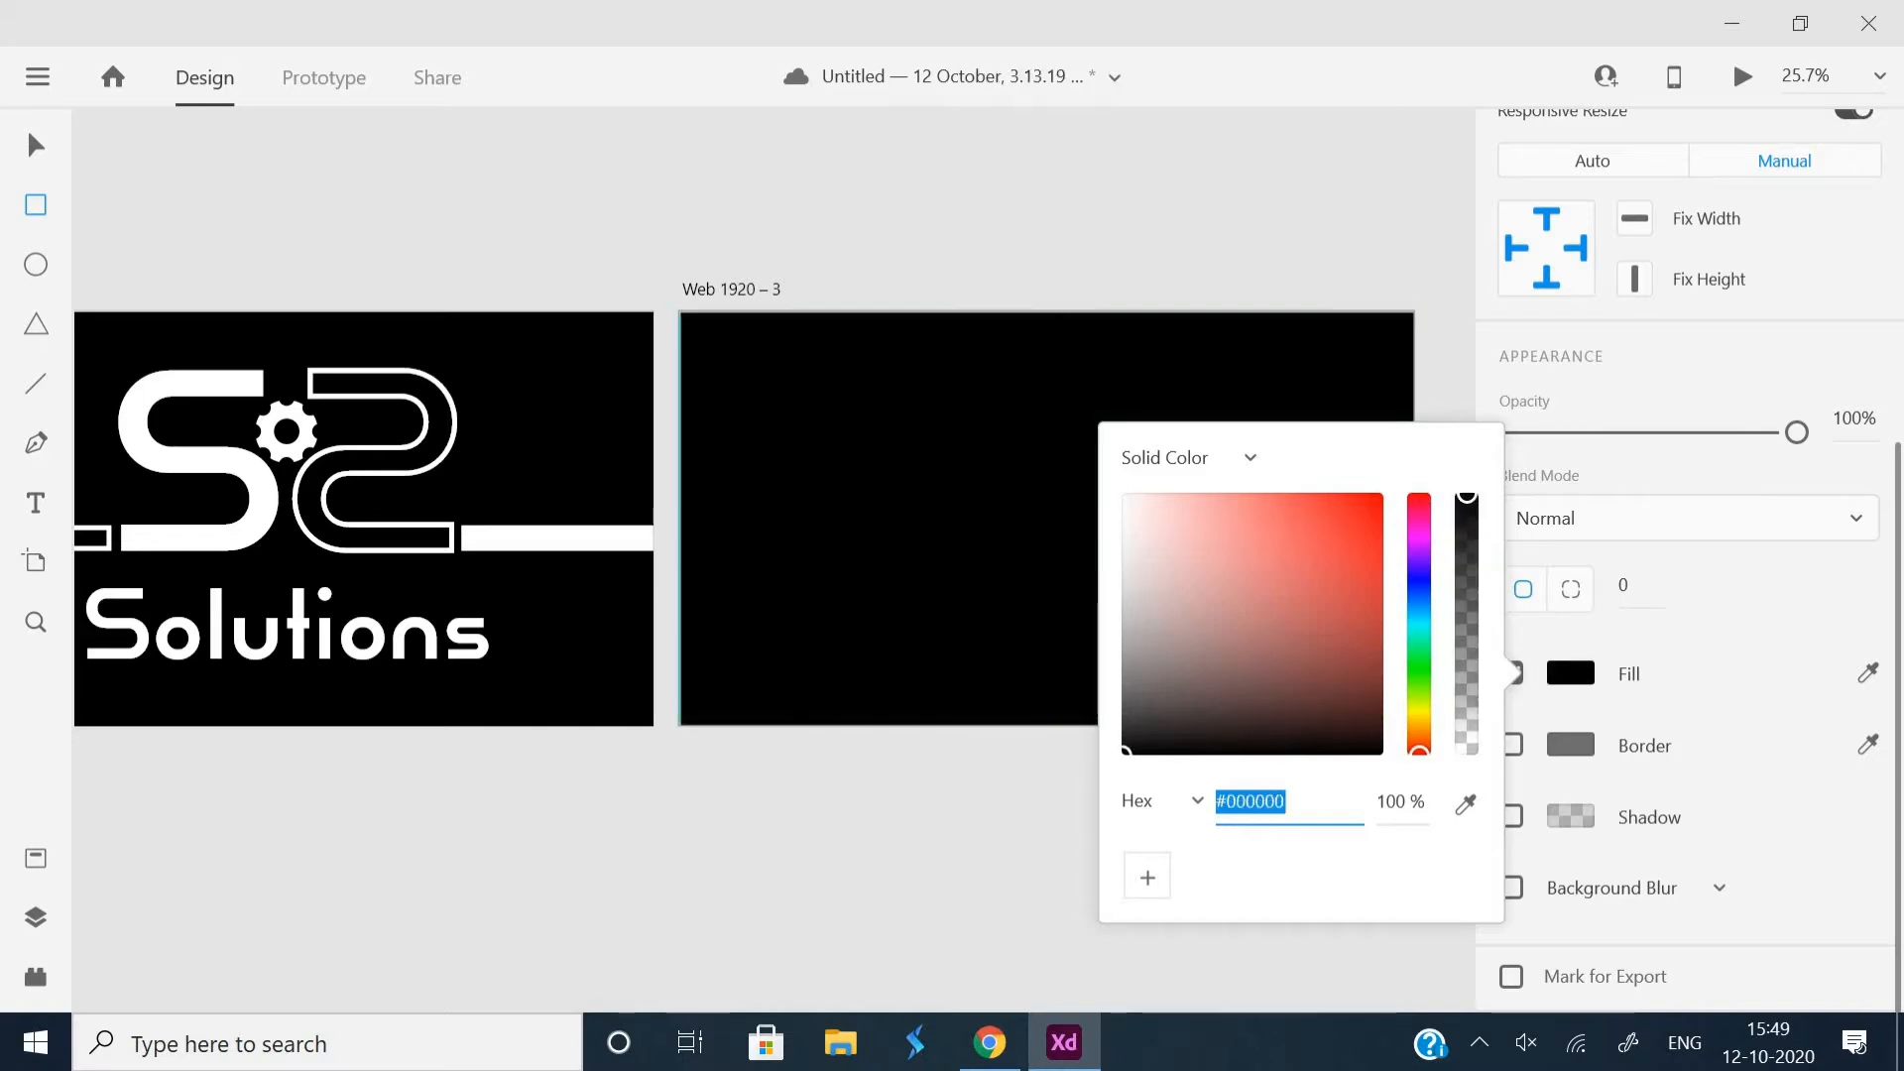
key(Escape)
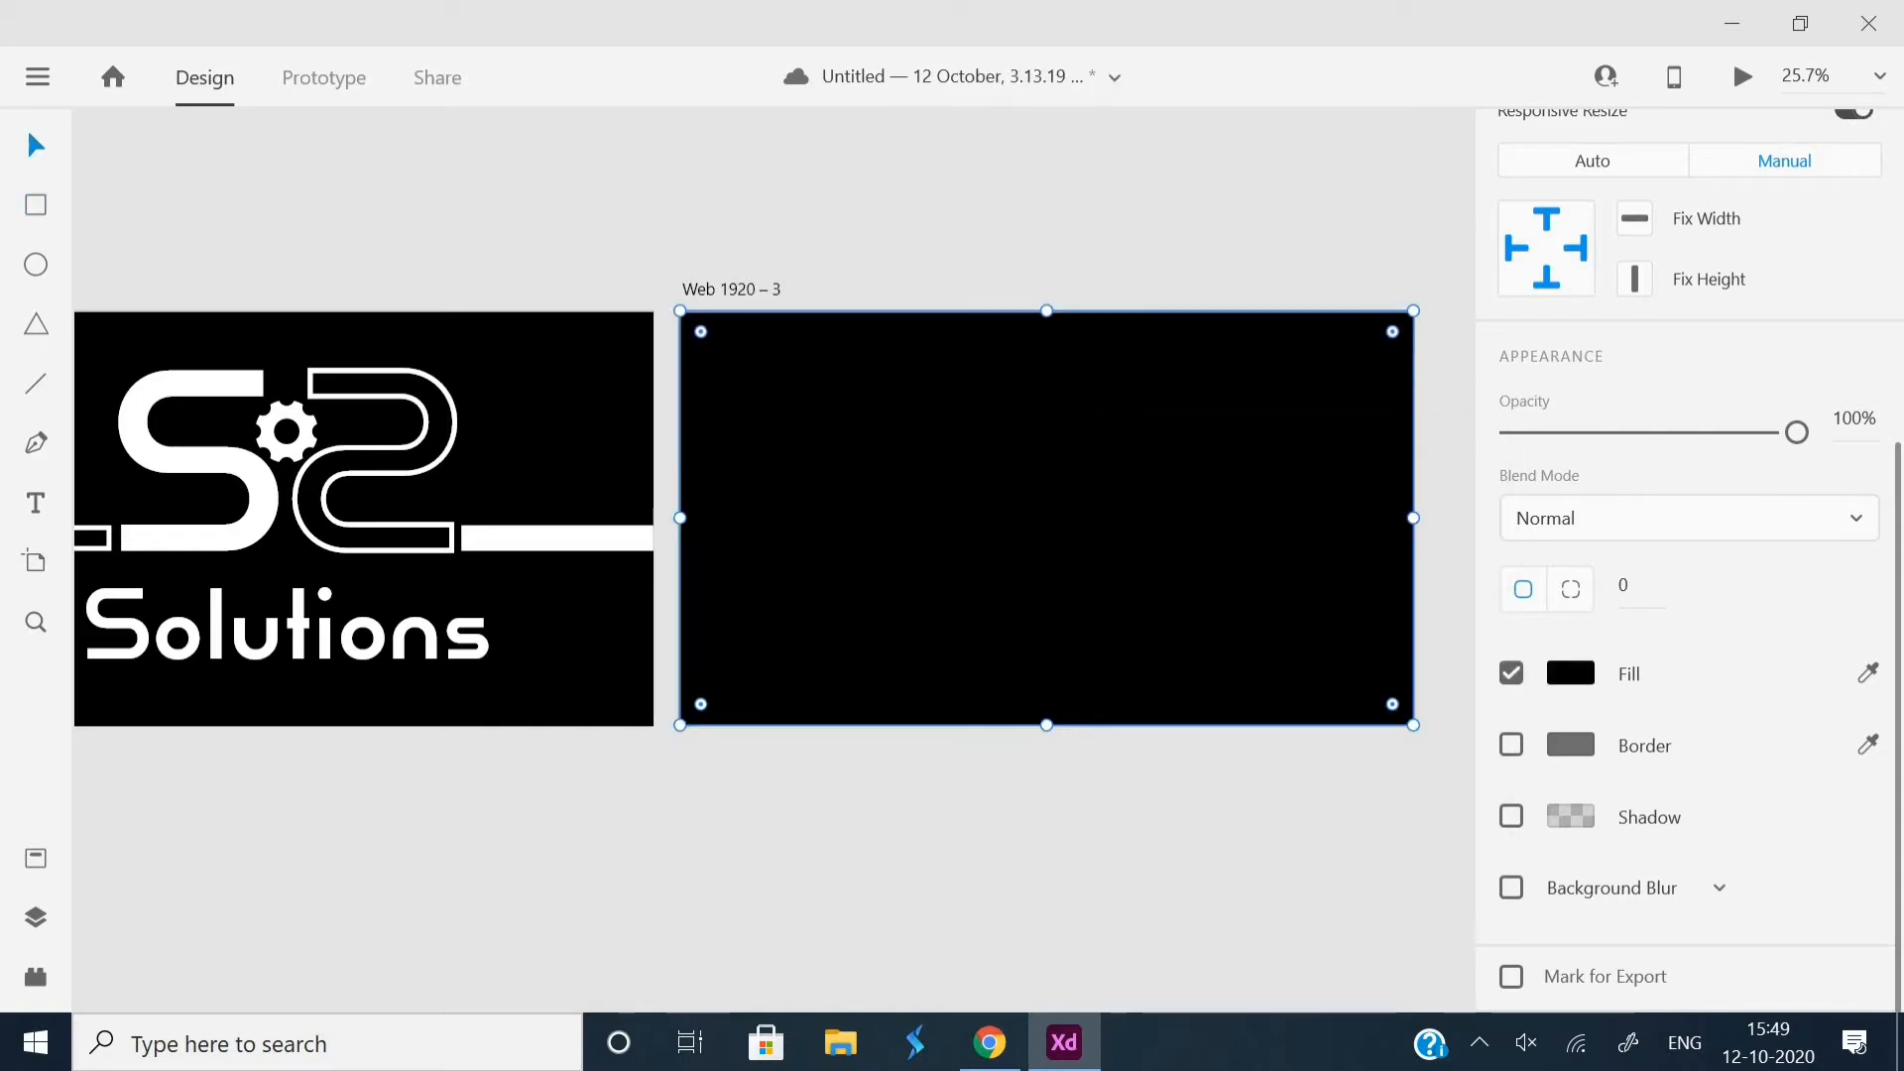
key(Escape)
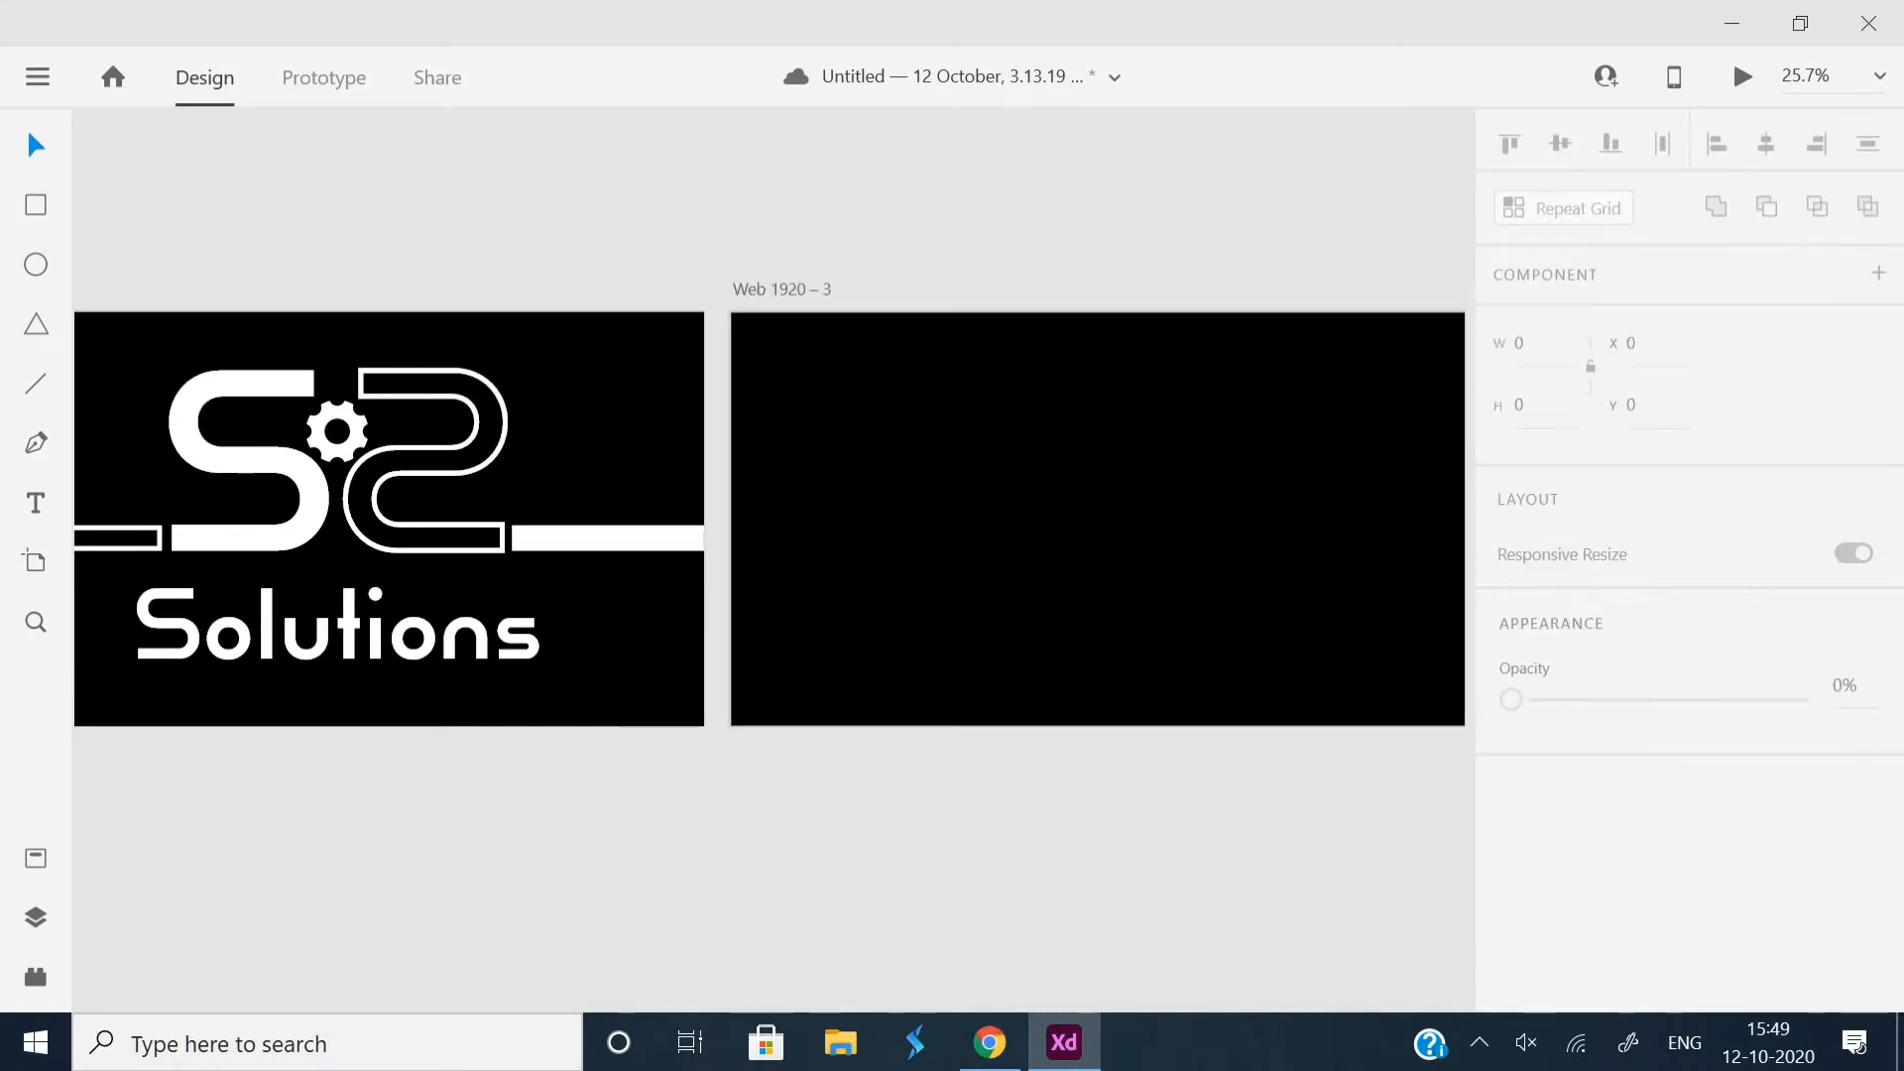
- Add an outlined white letter "S" in Reross Quadratic at size 645 and move it onto the black background at about X 516, Y -26
scroll(397, 447, right, 1)
key(t)
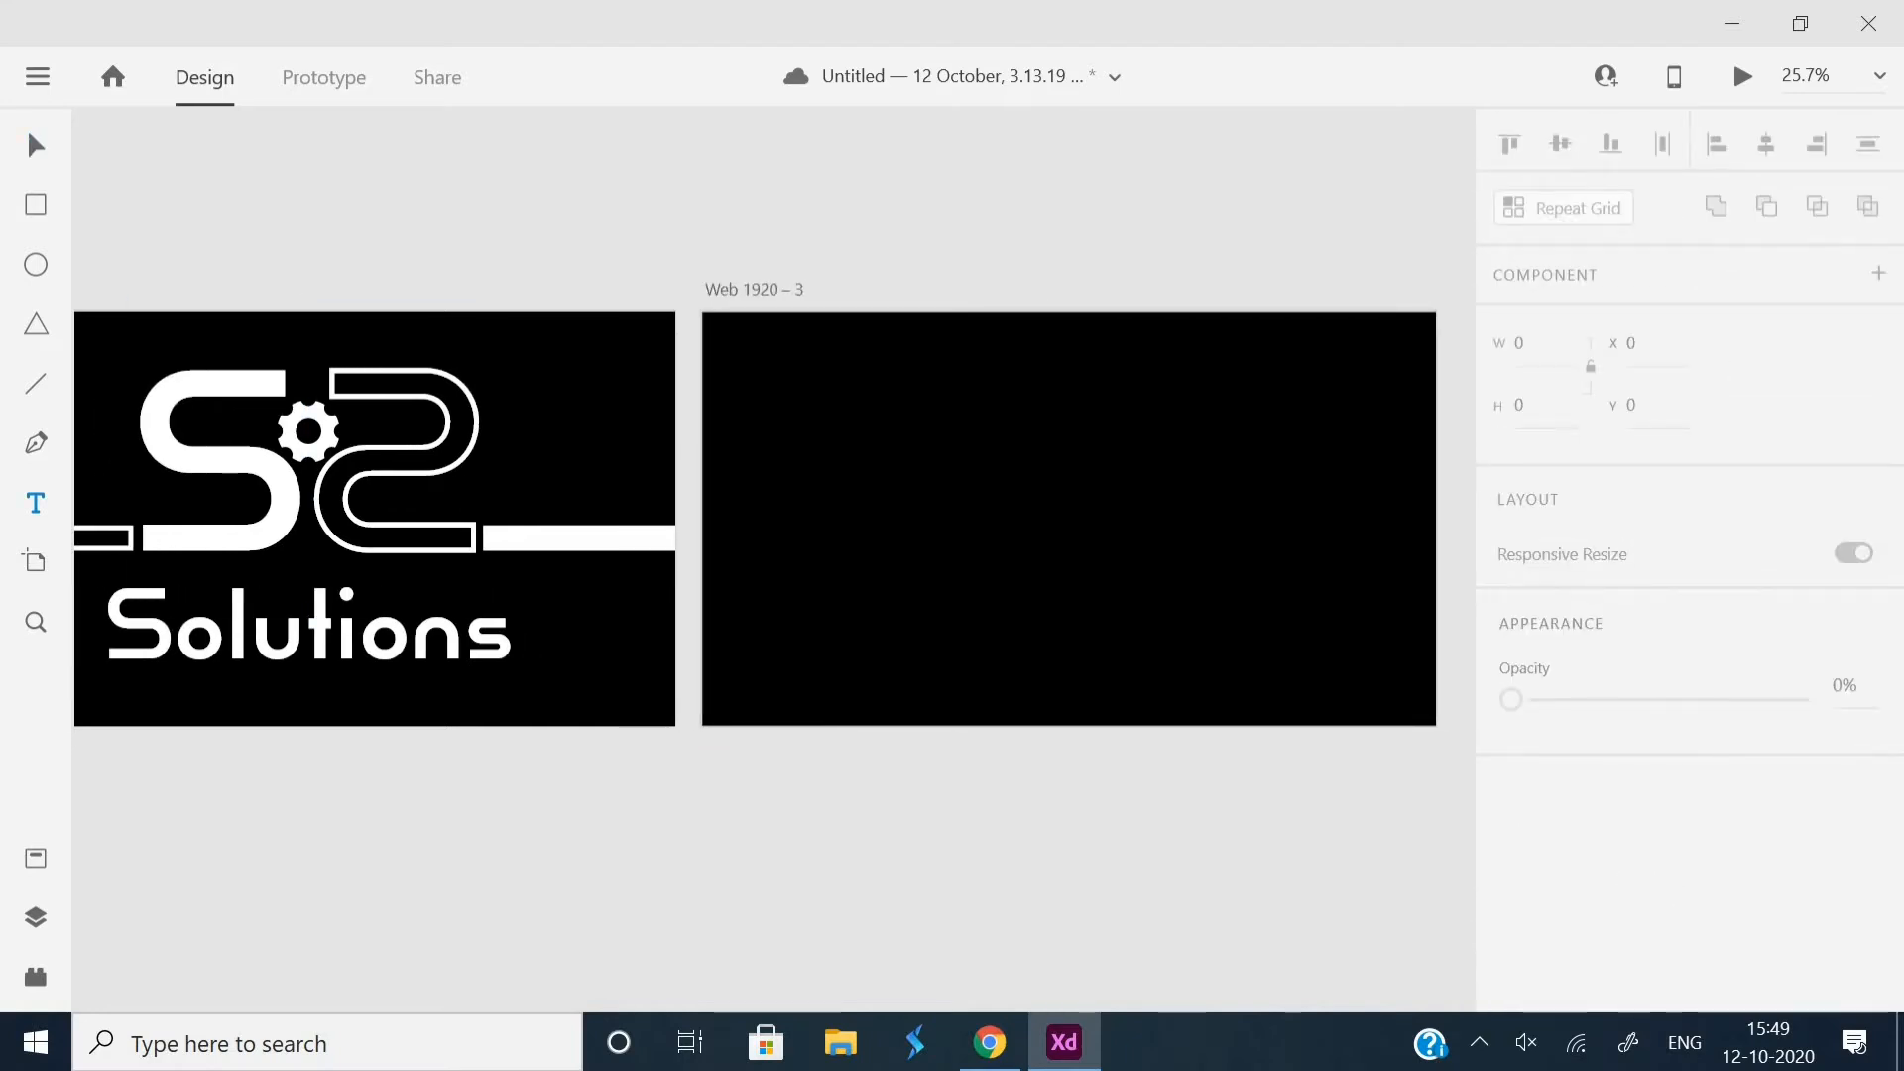
click(879, 278)
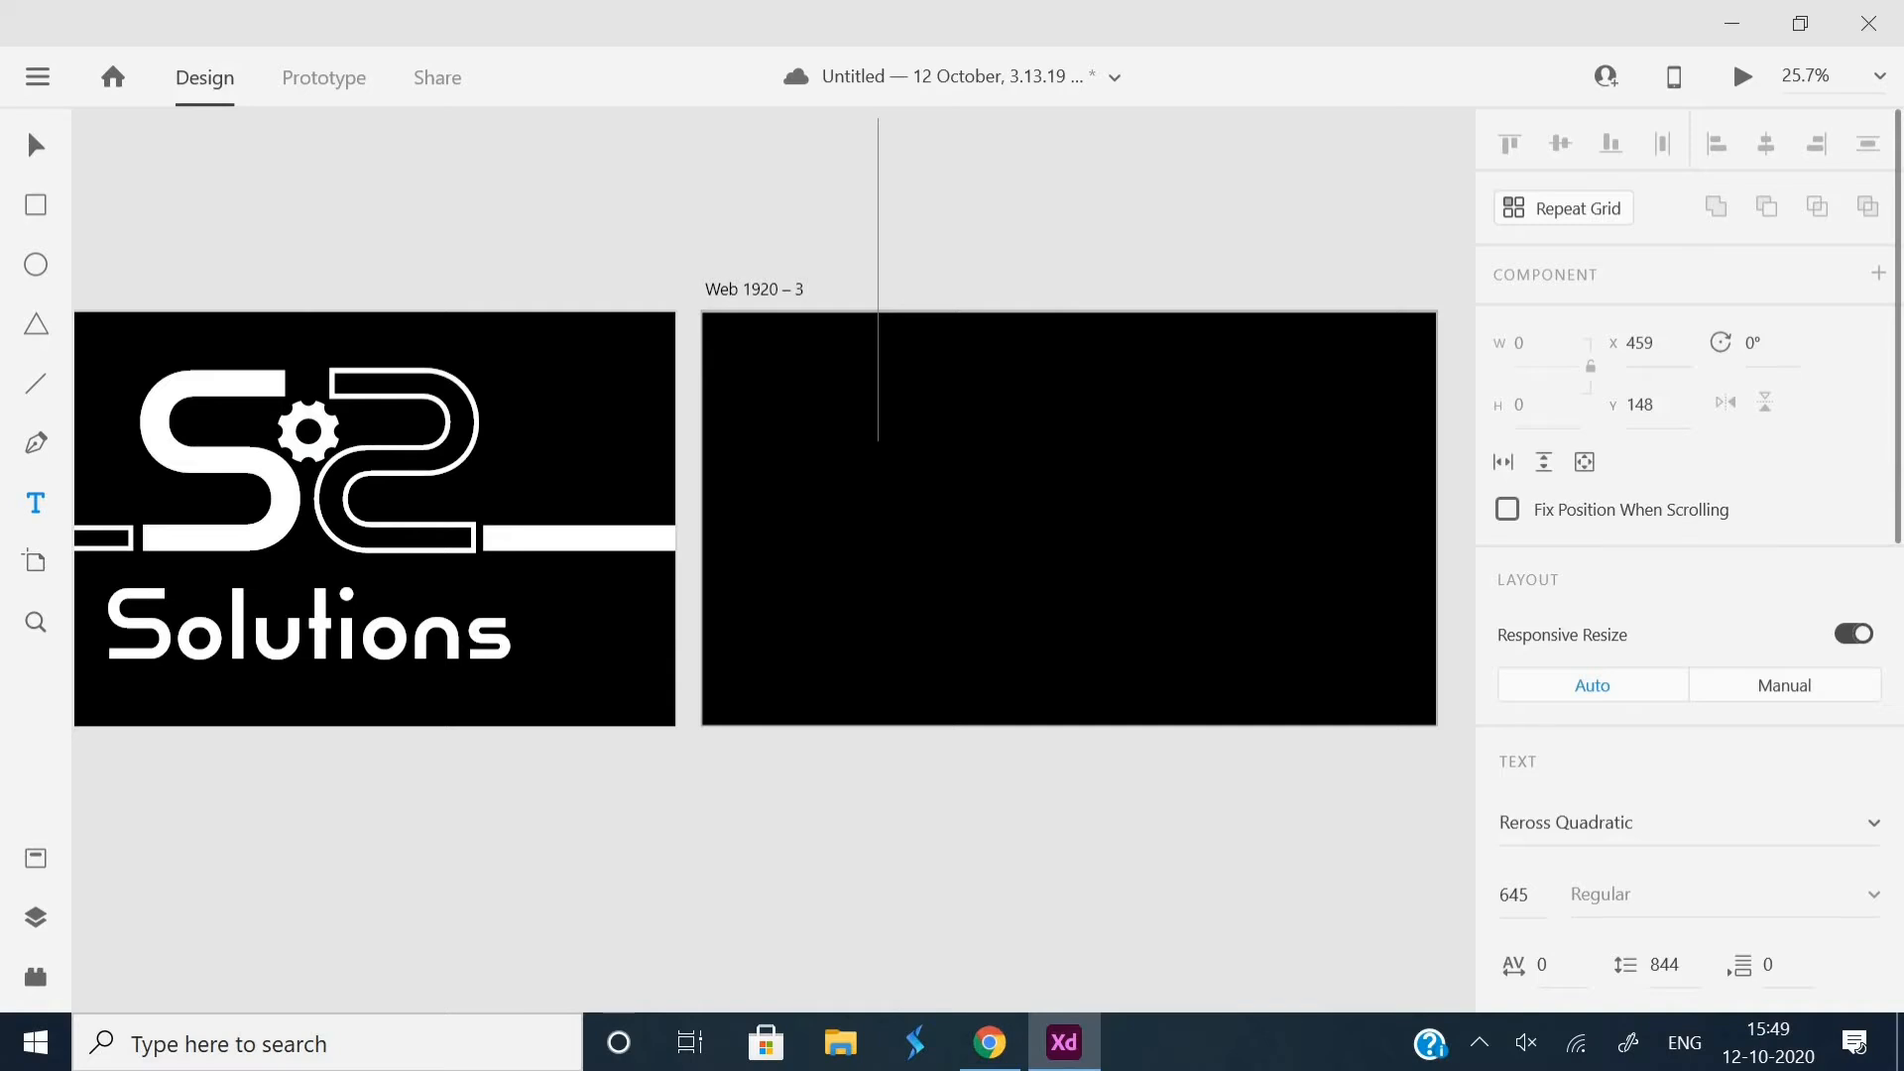
text(S)
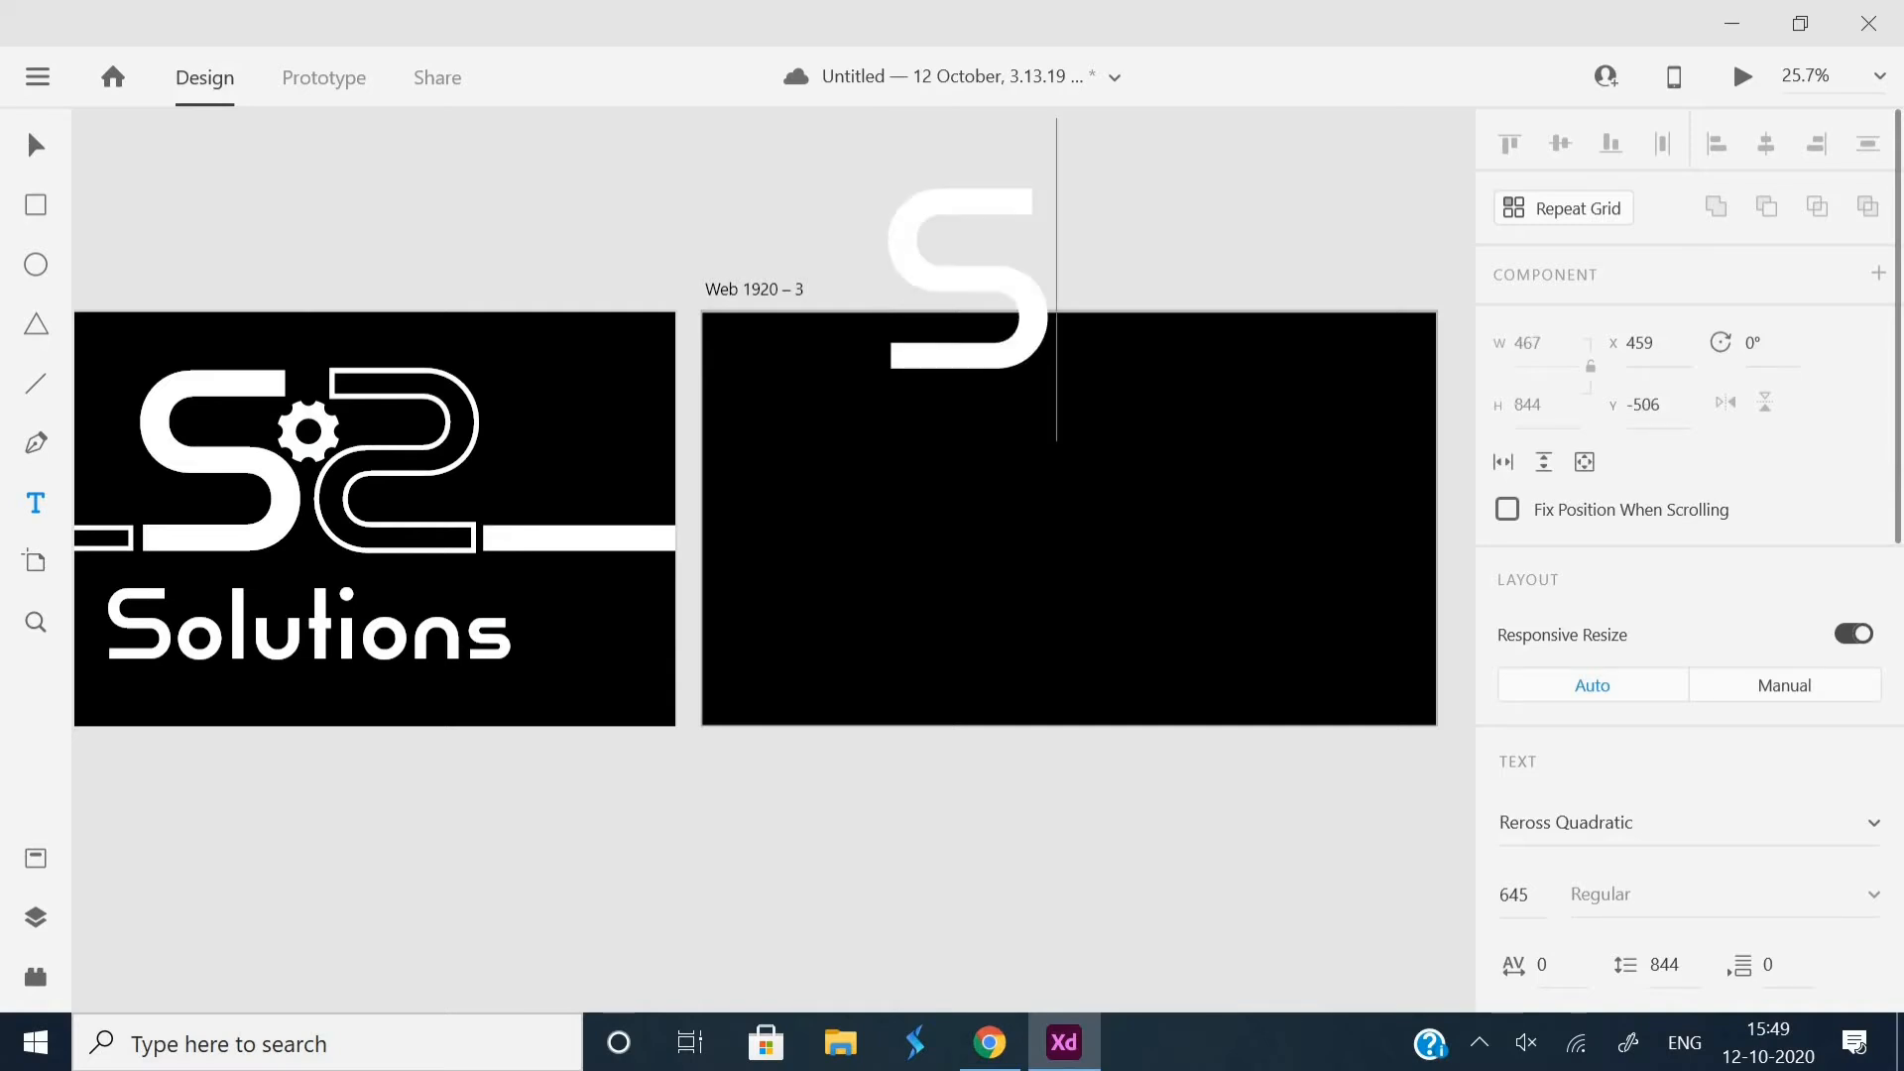
key(Escape)
key(Escape)
click(1237, 195)
key(Escape)
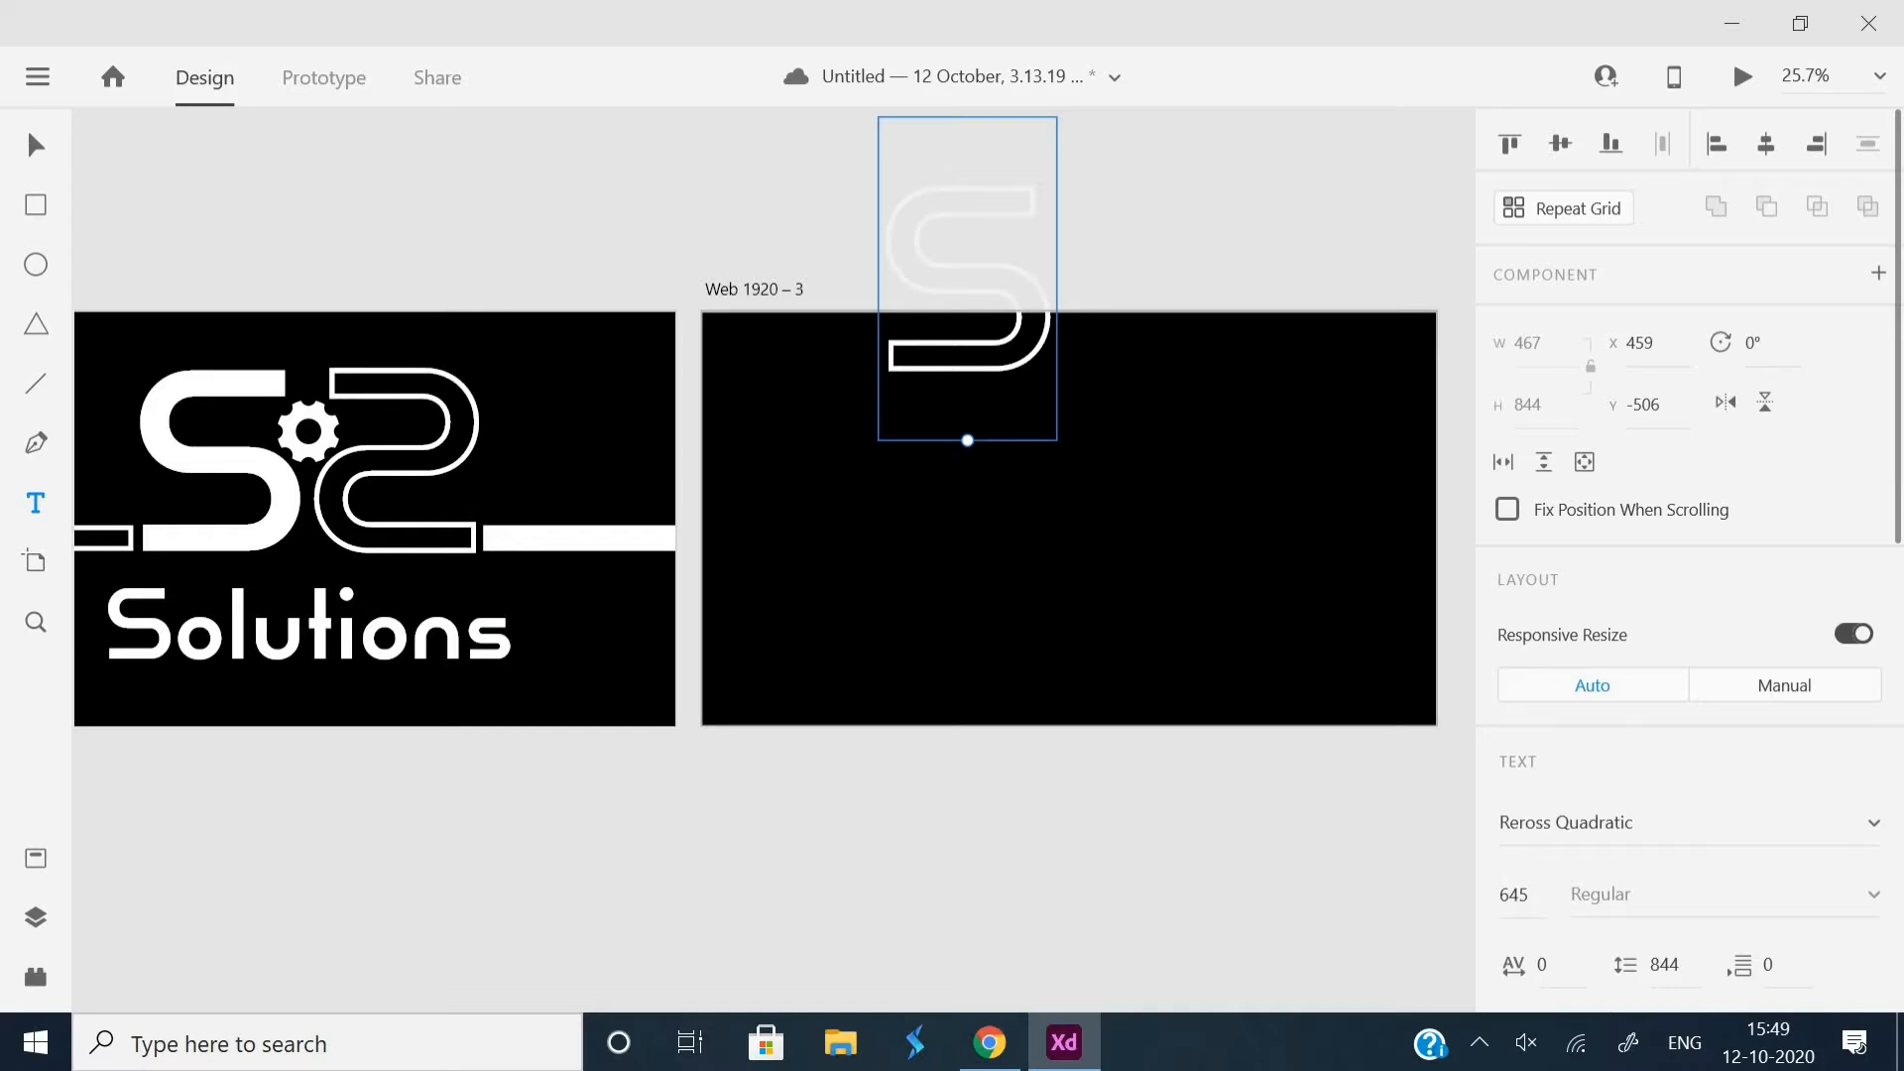
key(ctrl+z)
drag(962, 340, 992, 462)
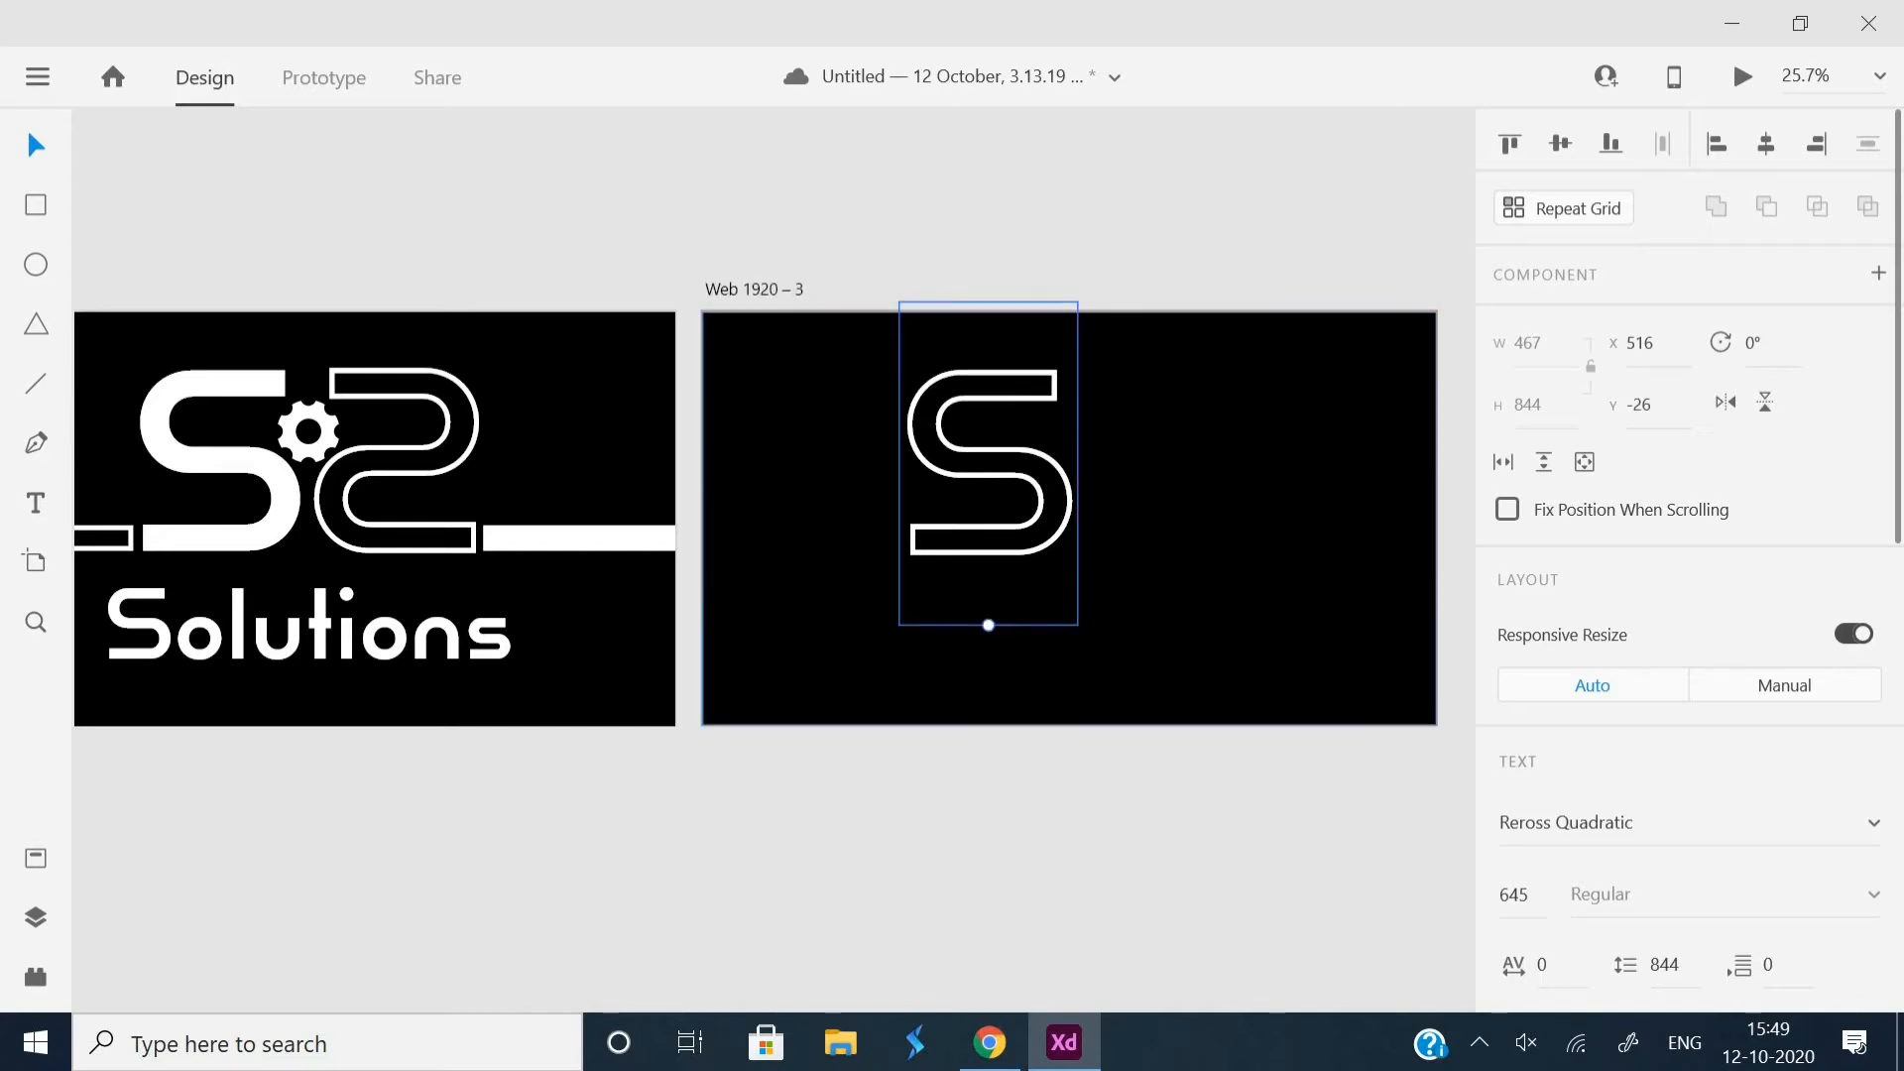
- Check the new S's font and compare its properties with the two S letters in the finished logo
click(1676, 823)
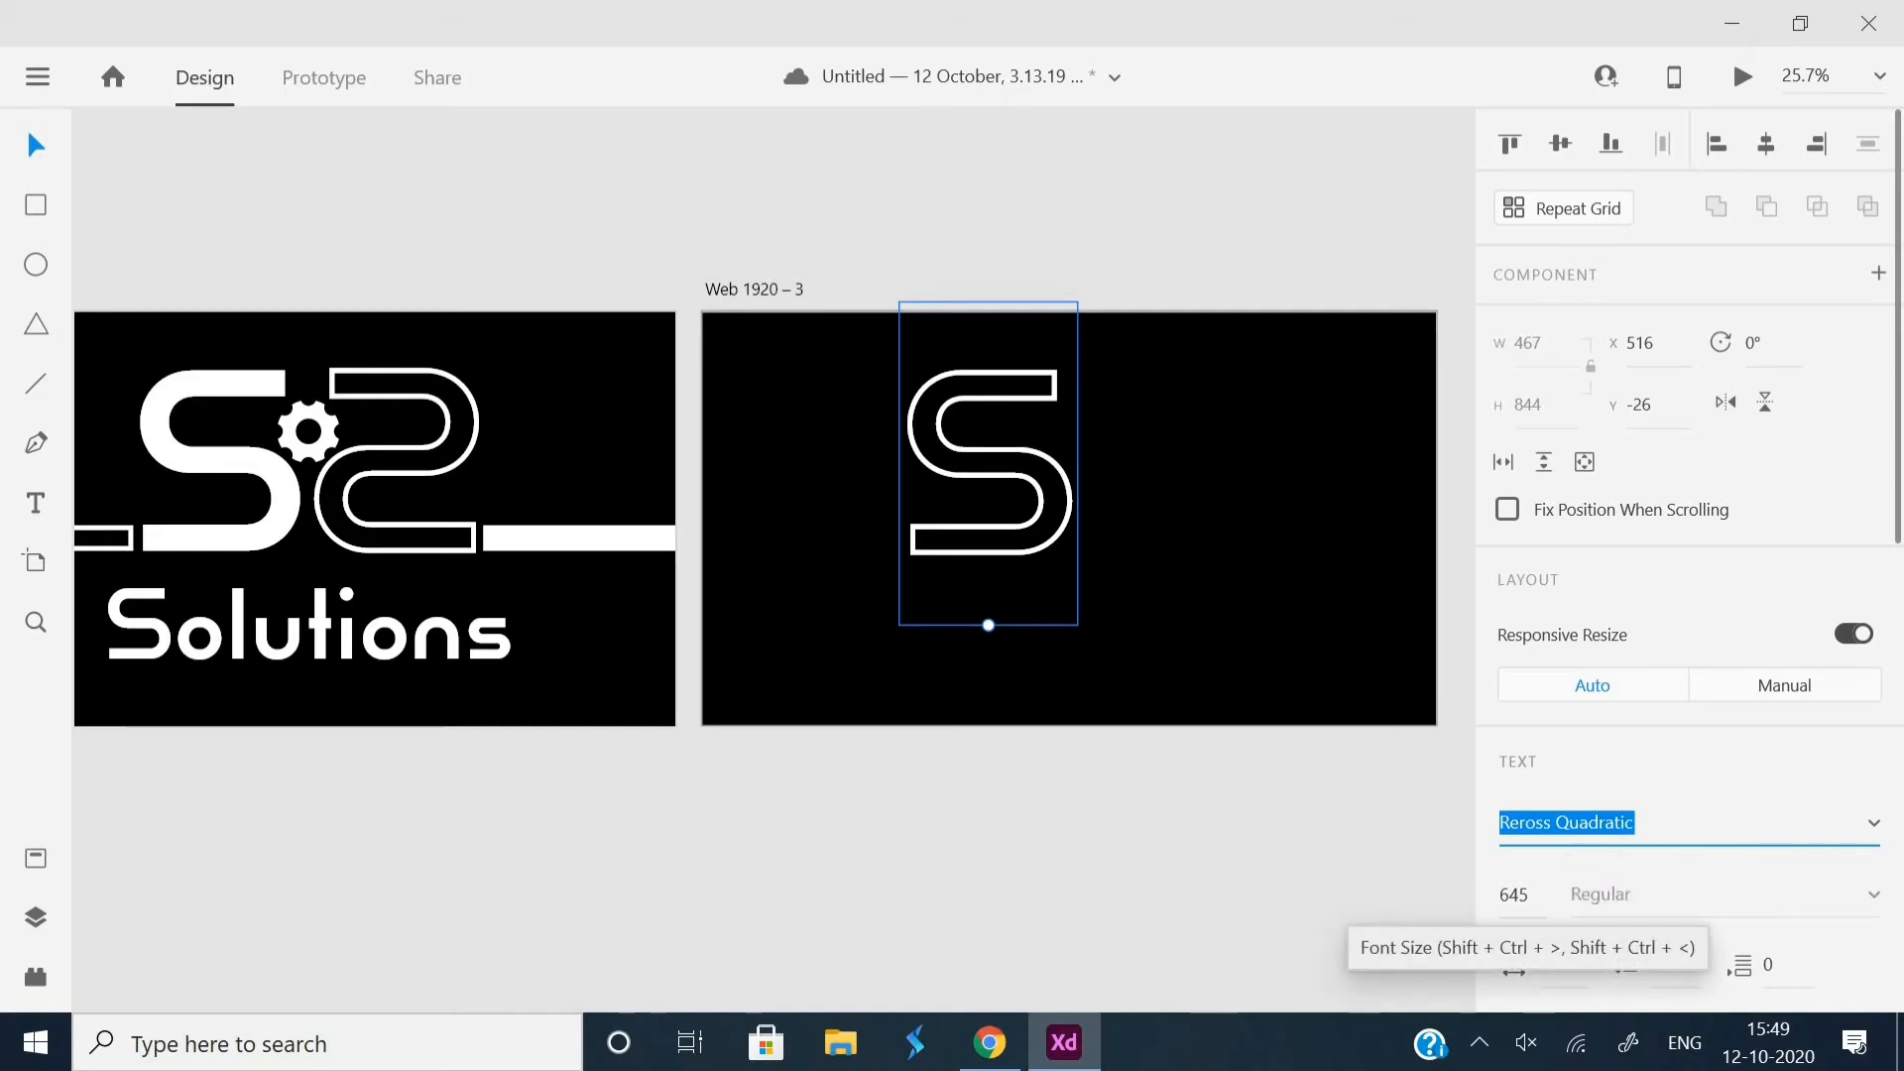
click(1215, 566)
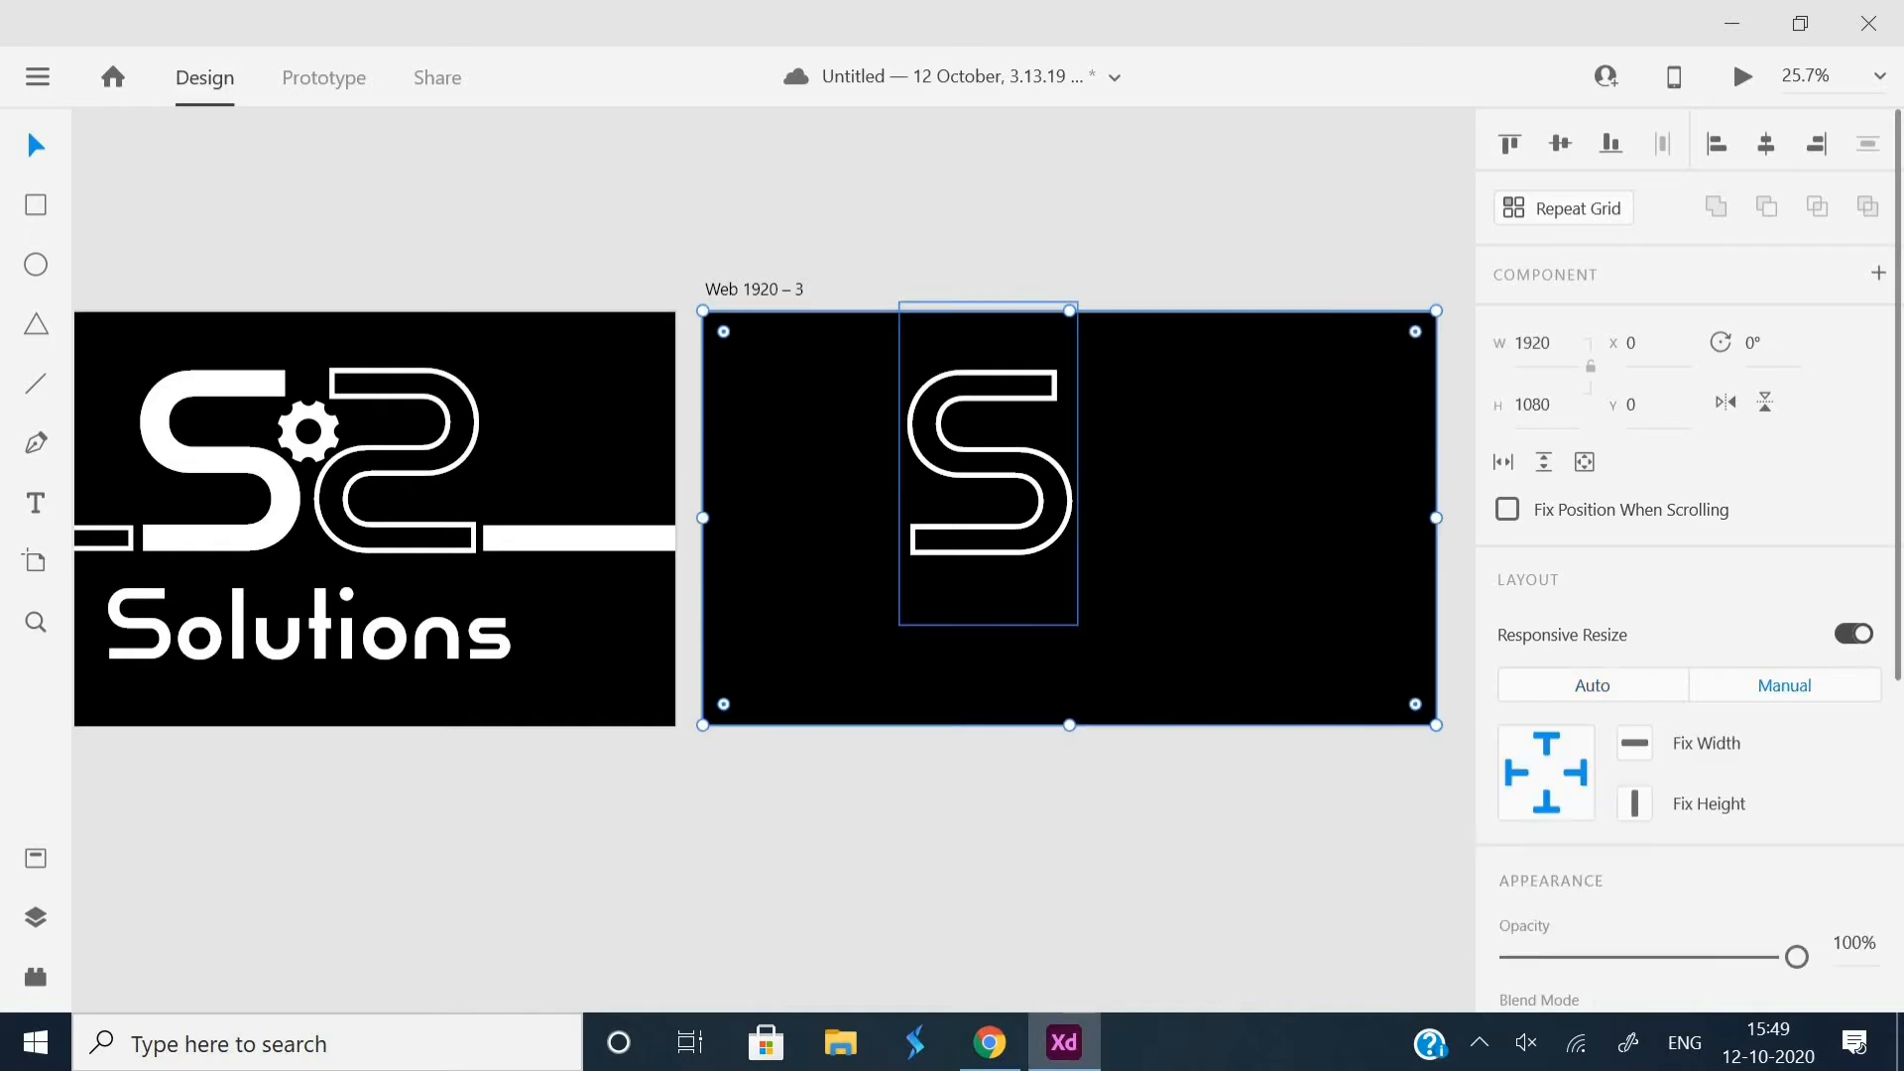
click(989, 466)
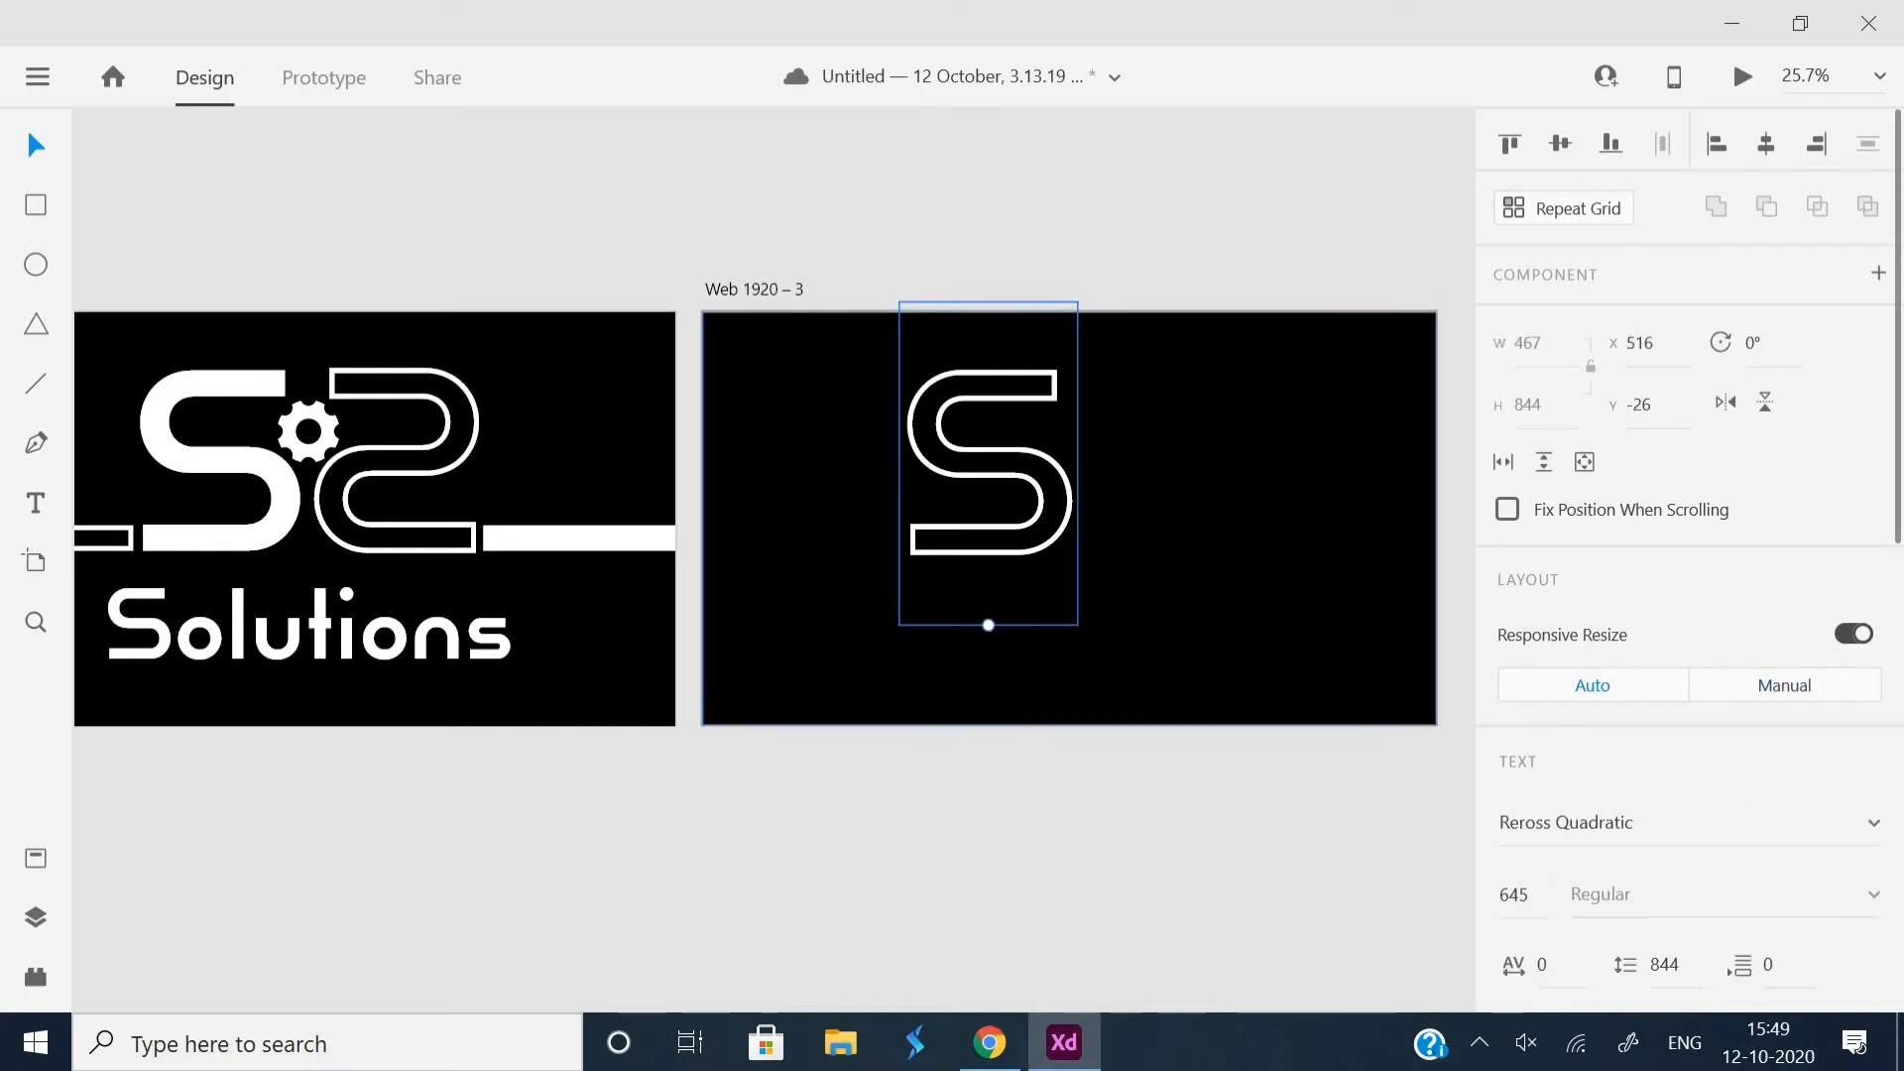
scroll(774, 516, left, 3)
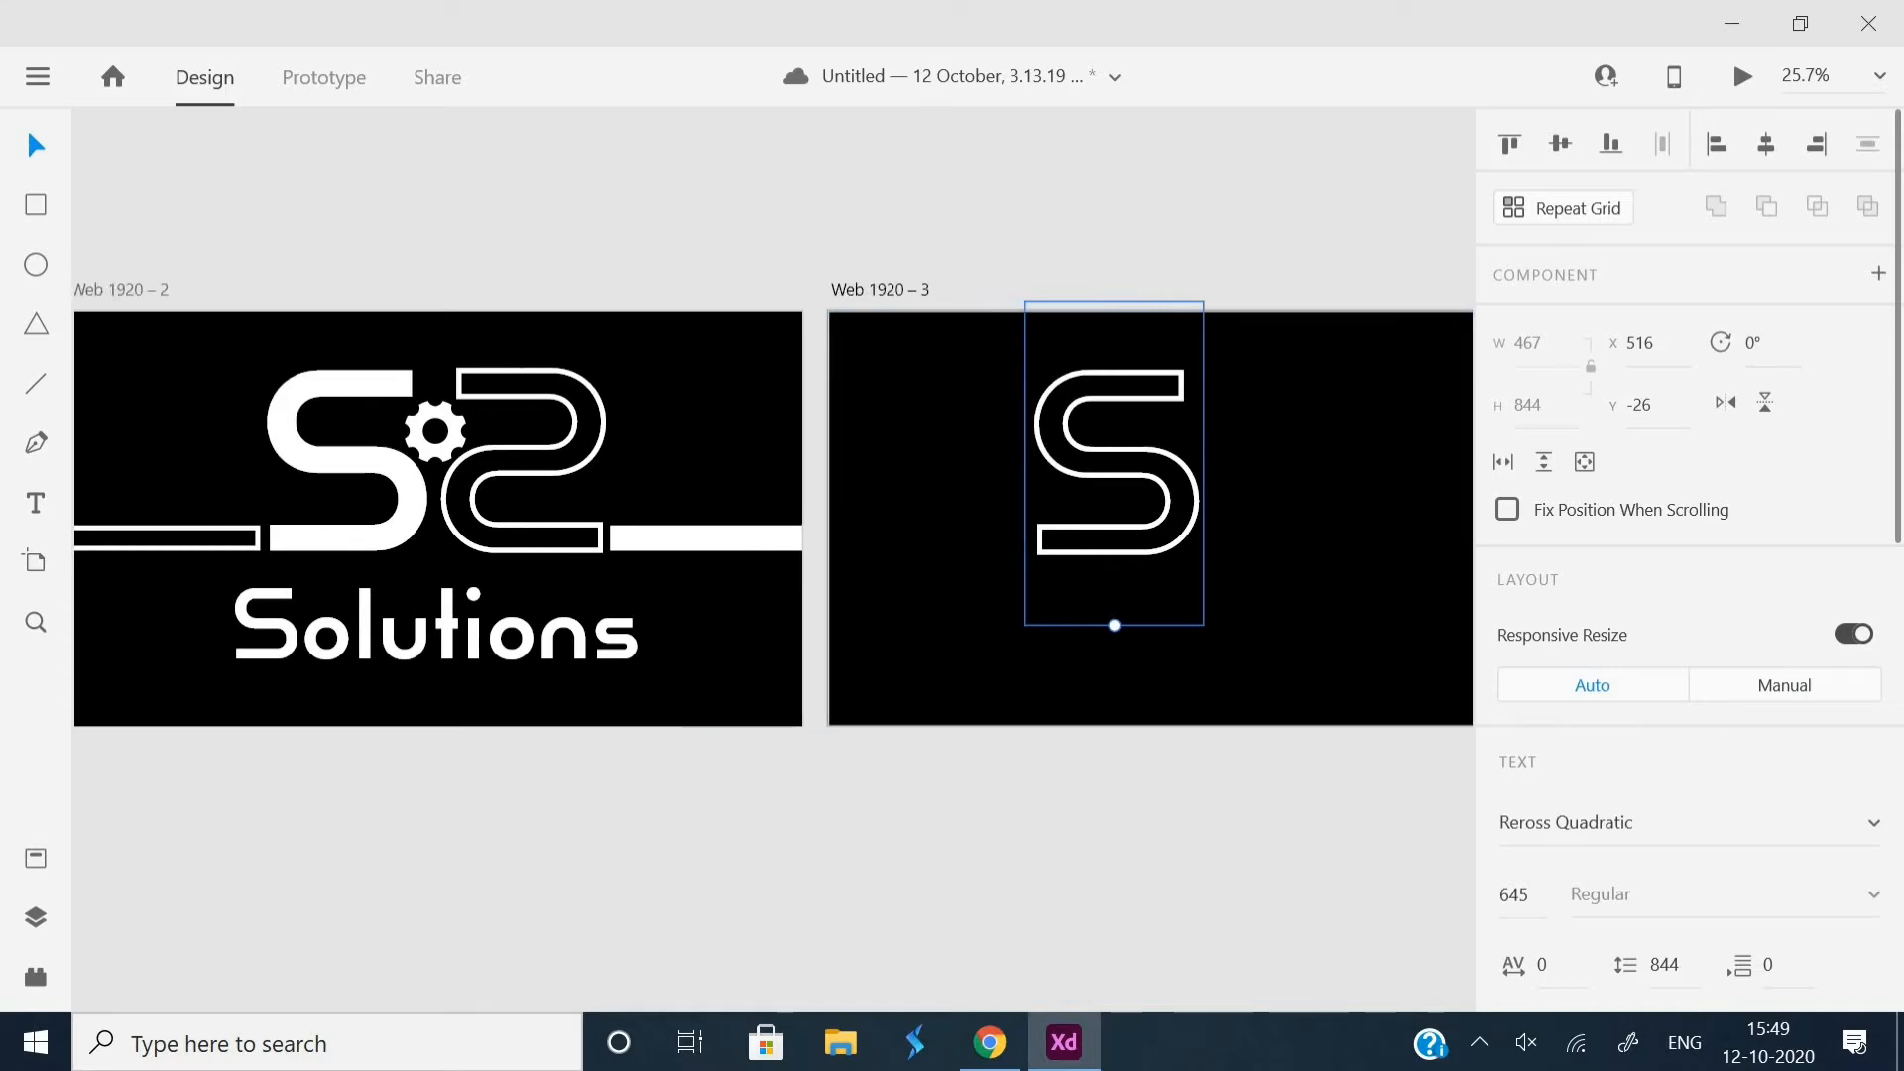
scroll(1115, 530, down, 3)
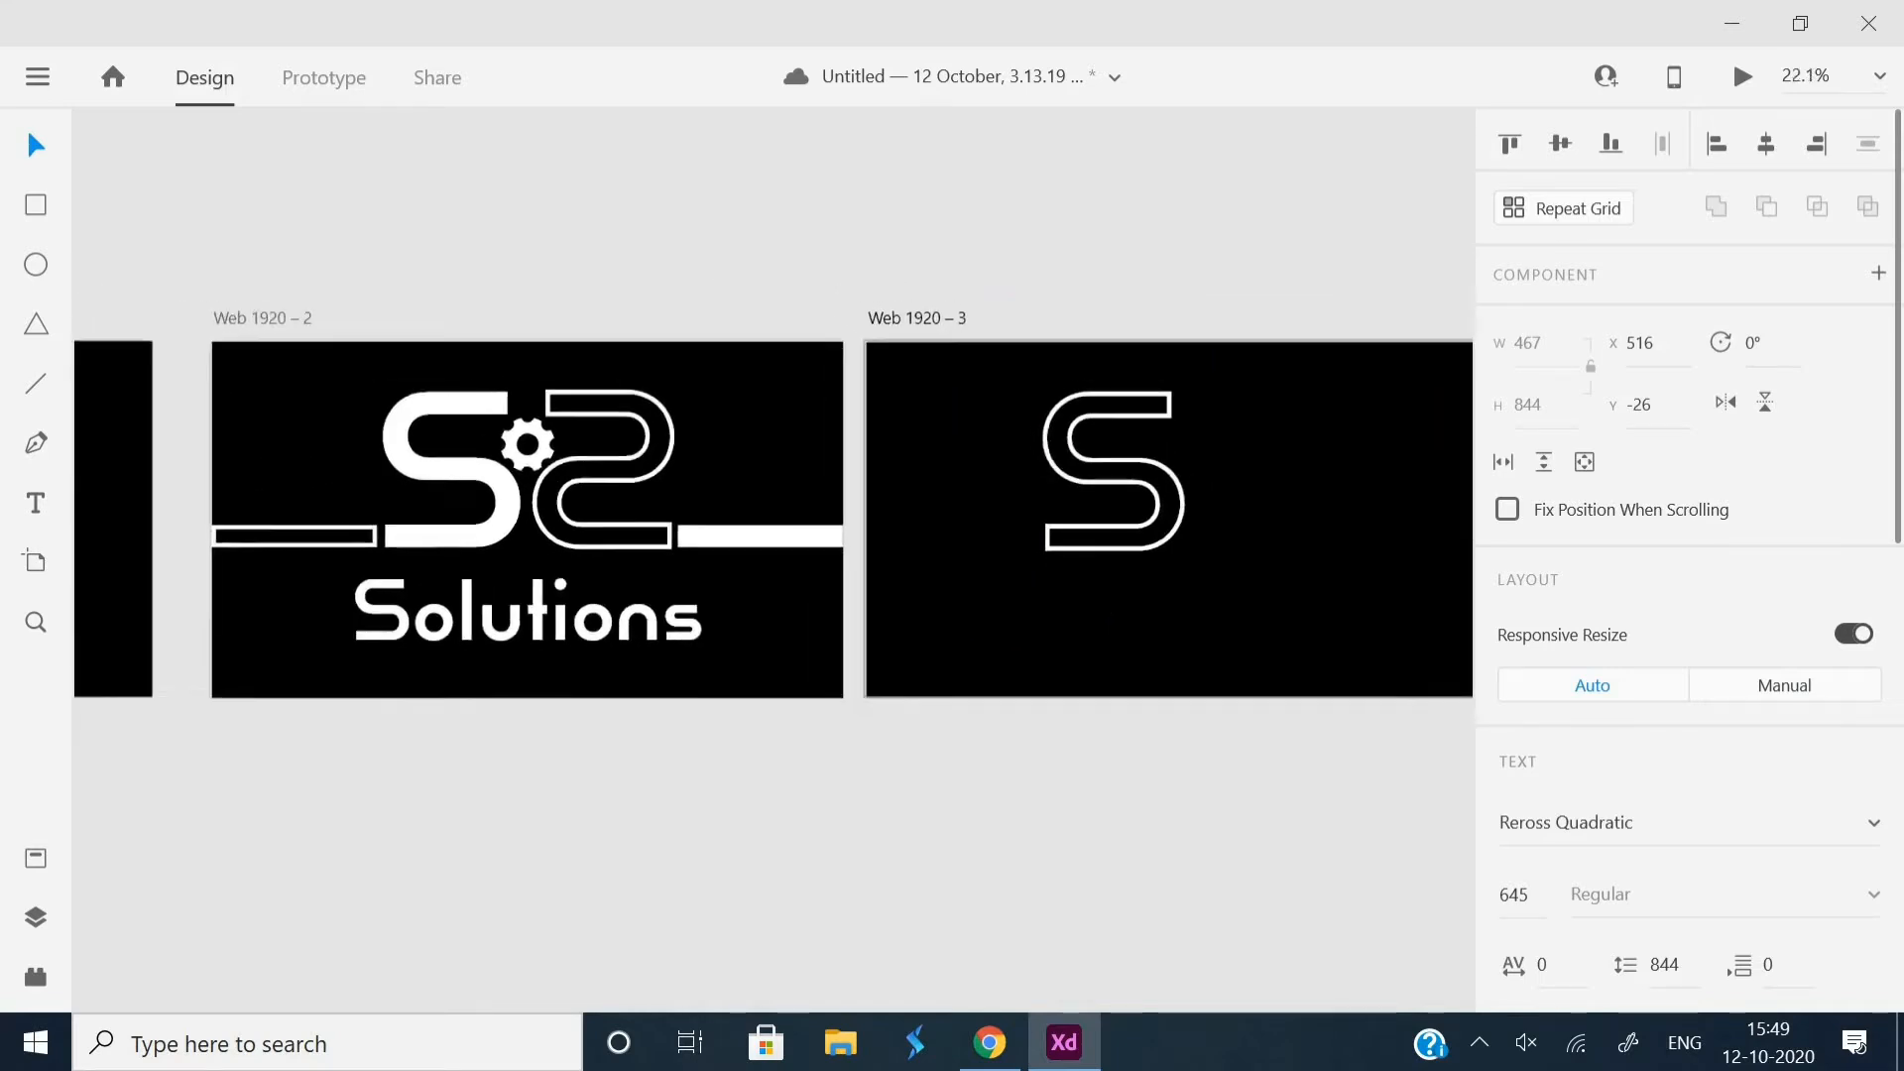
scroll(1115, 529, right, 2)
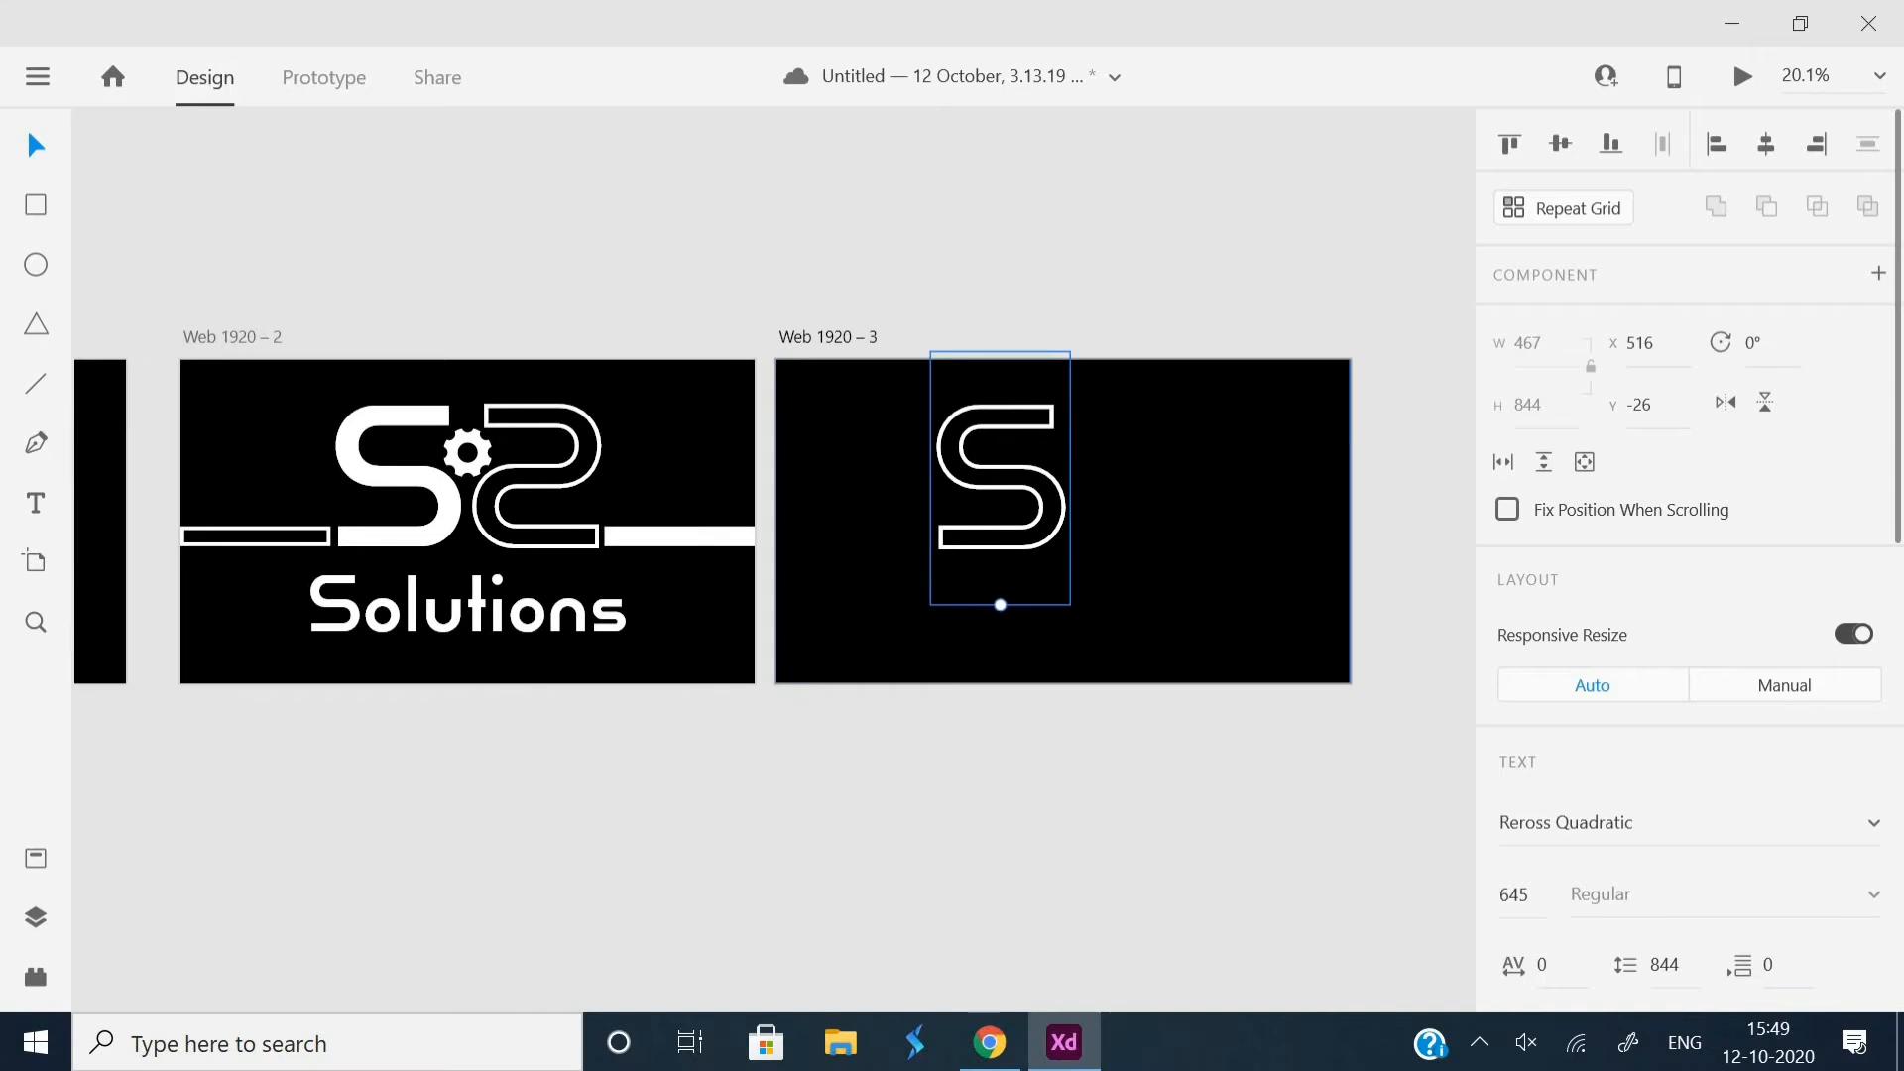
click(392, 476)
click(537, 476)
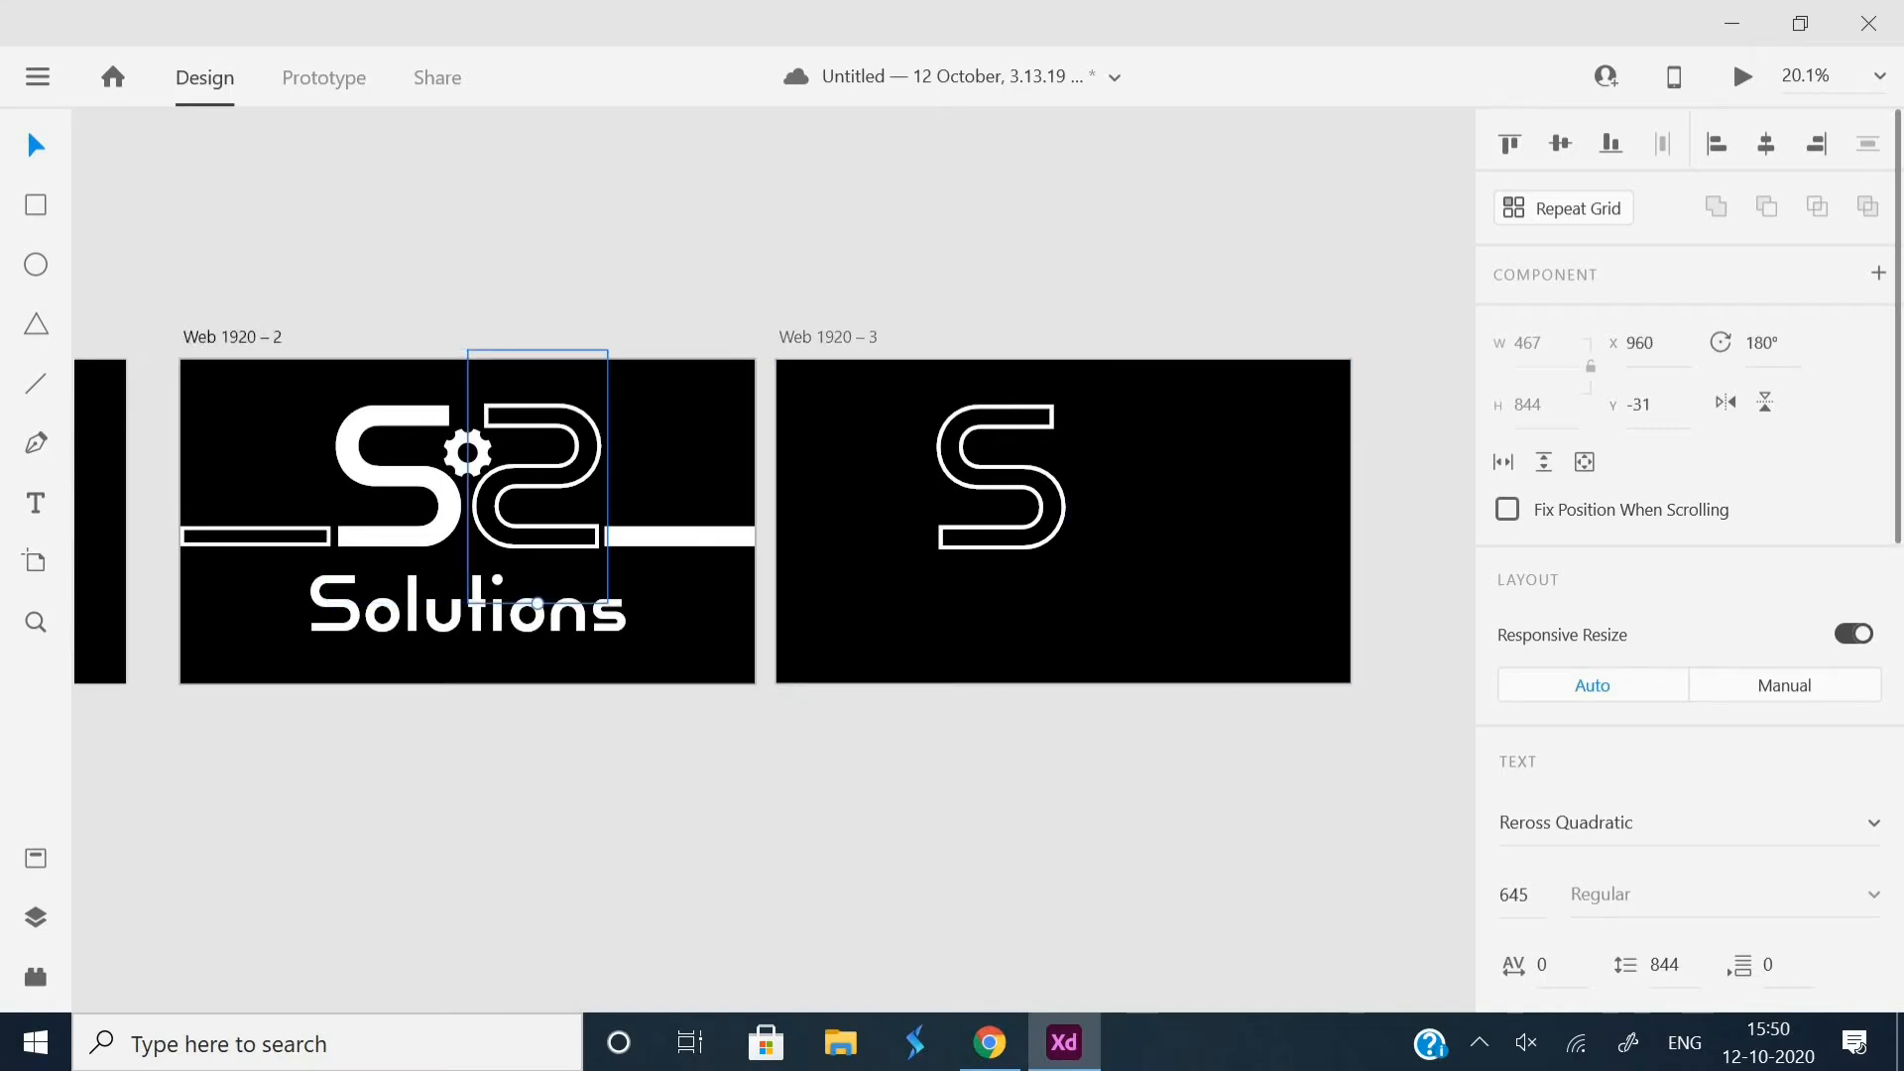
click(1000, 476)
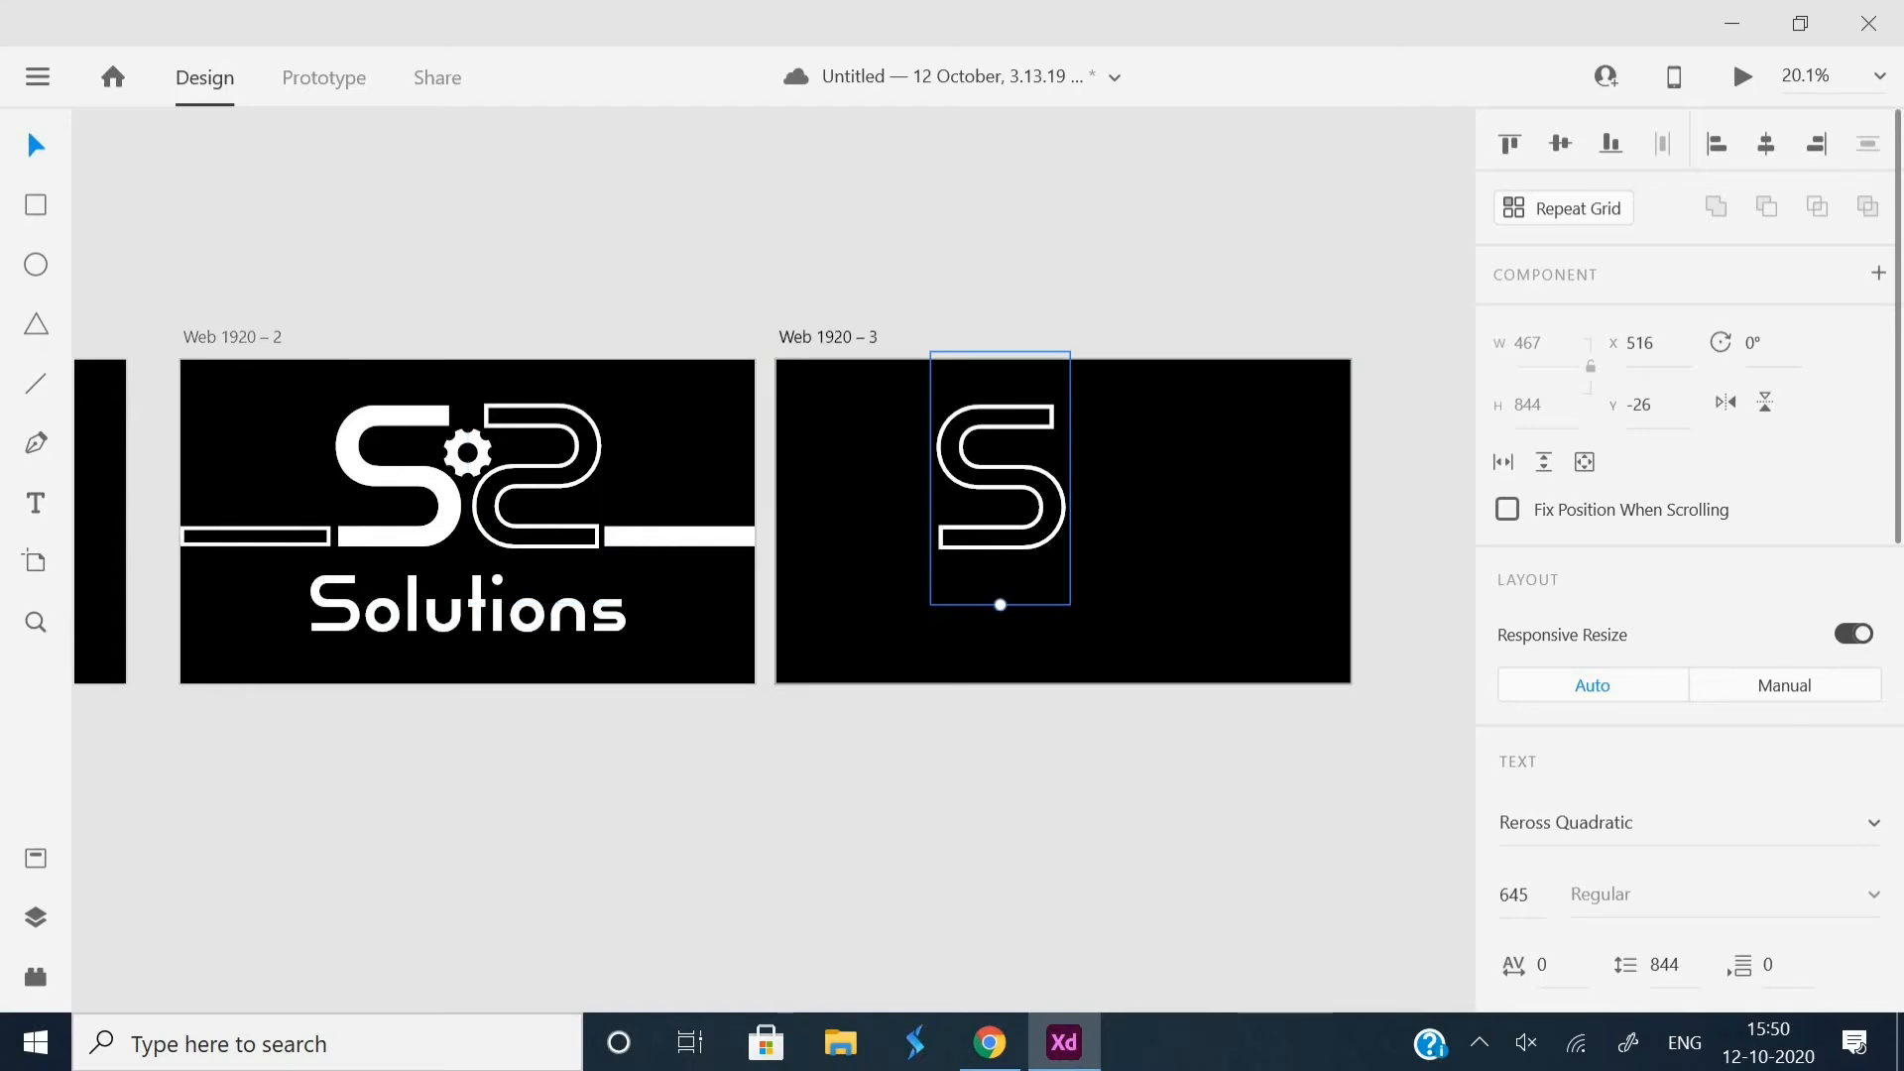
- Shift the outlined S to X 493 and place a horizontally flipped copy beside it at X 960
drag(999, 476, 993, 476)
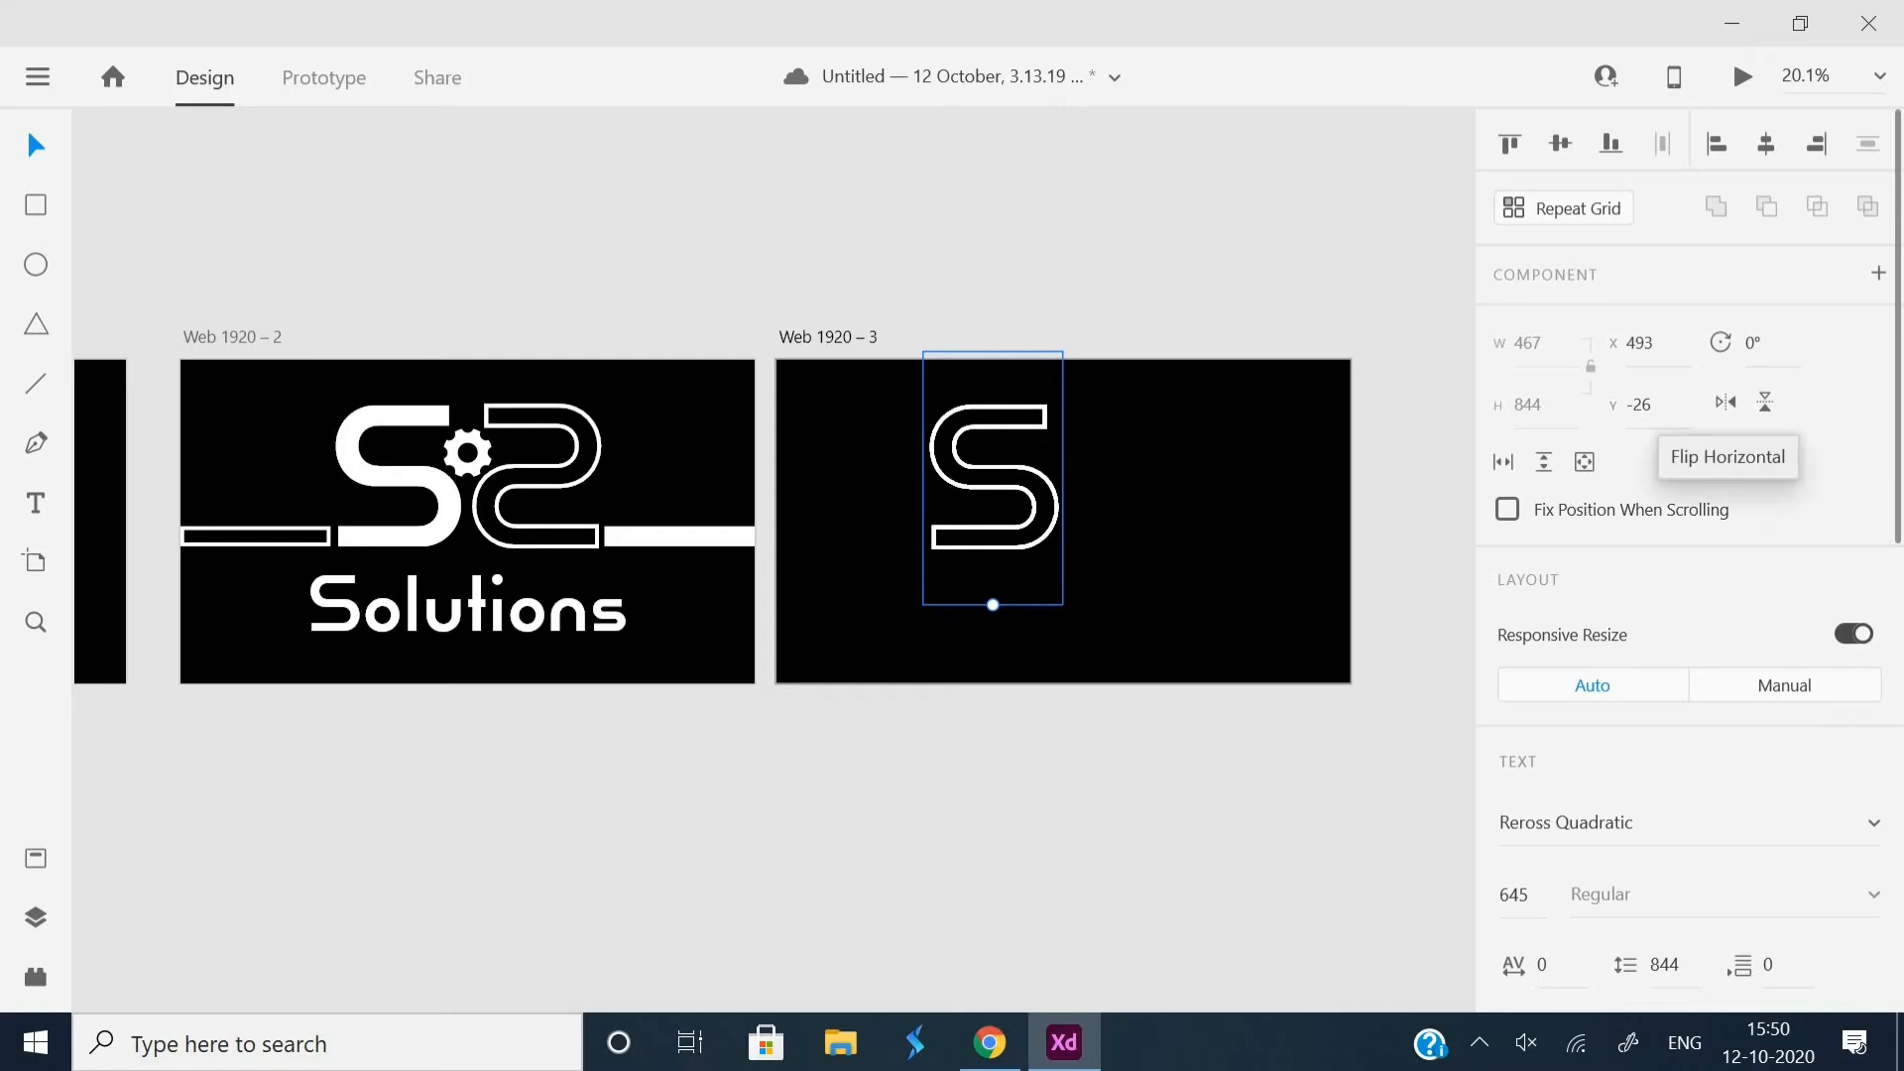
click(1726, 401)
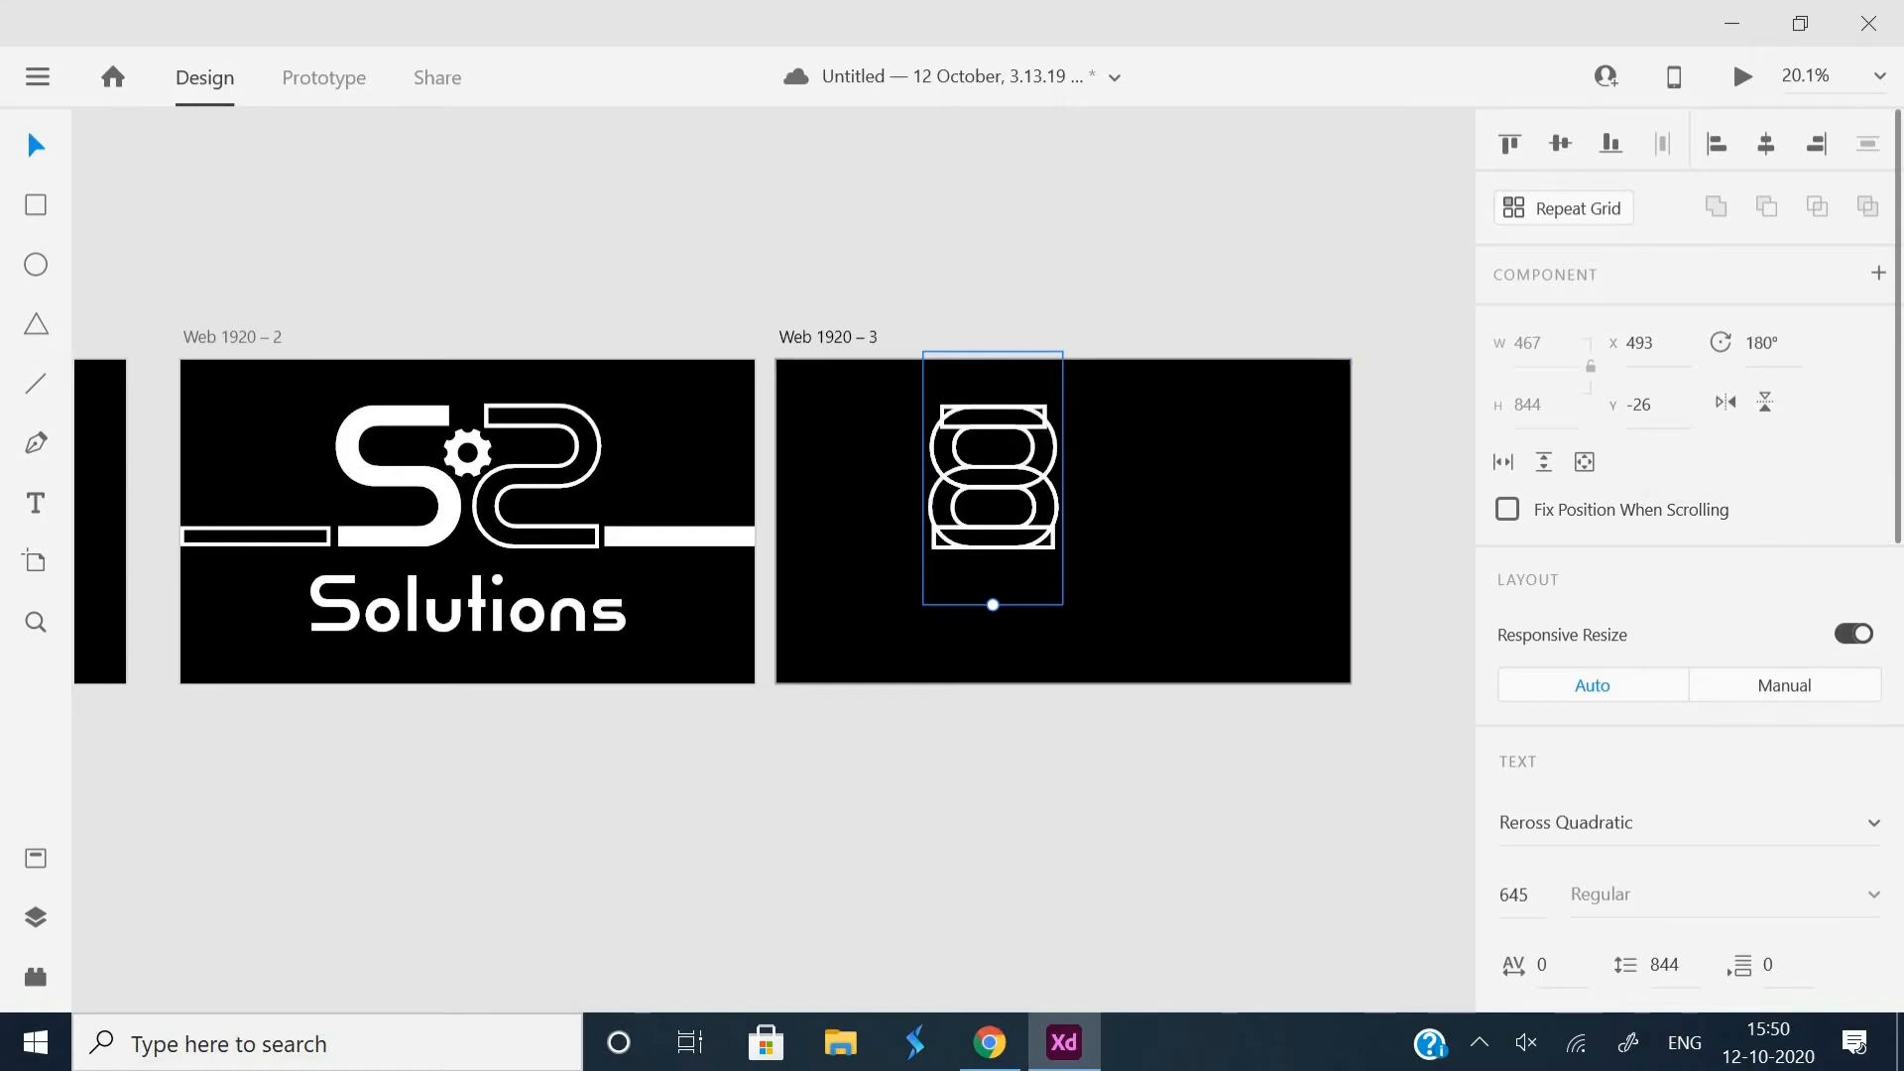
drag(993, 476, 1133, 476)
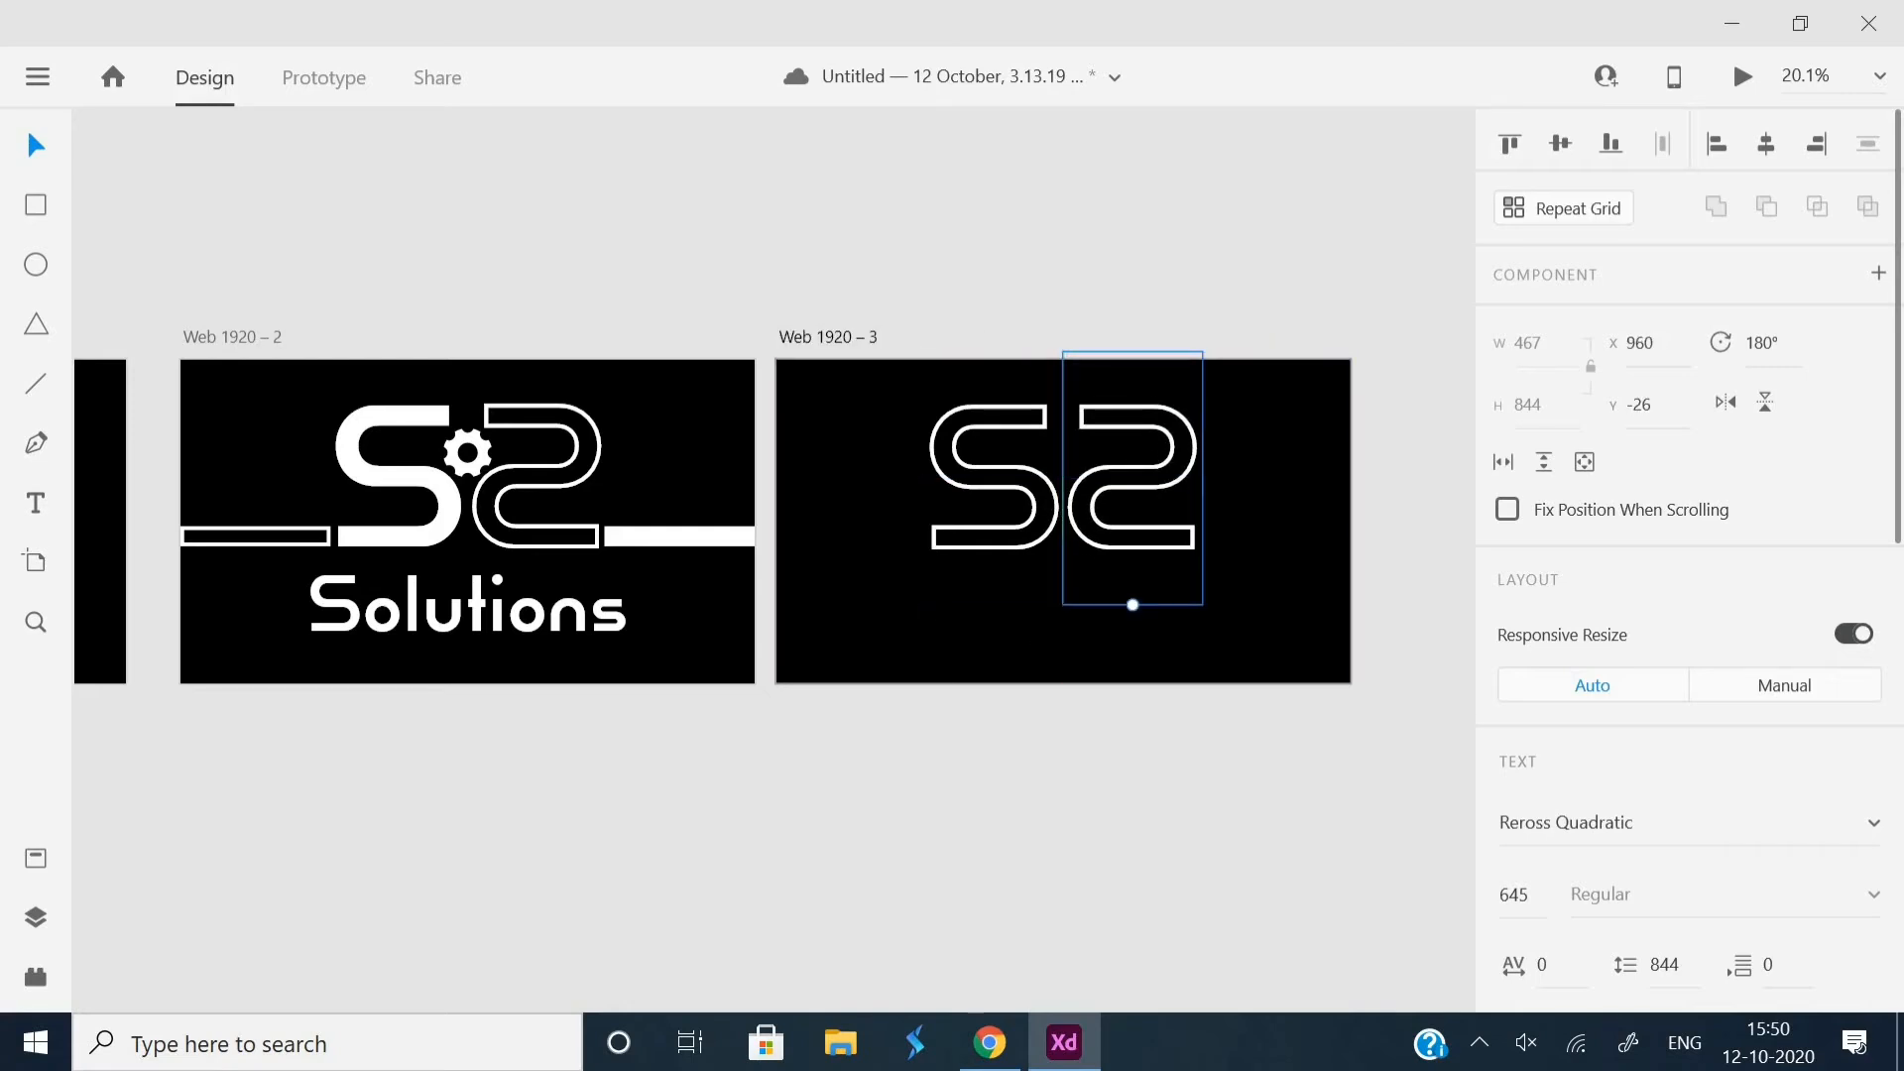
- Enable the white fill on the original, unflipped S on the new artboard
click(992, 476)
scroll(1686, 565, down, 6)
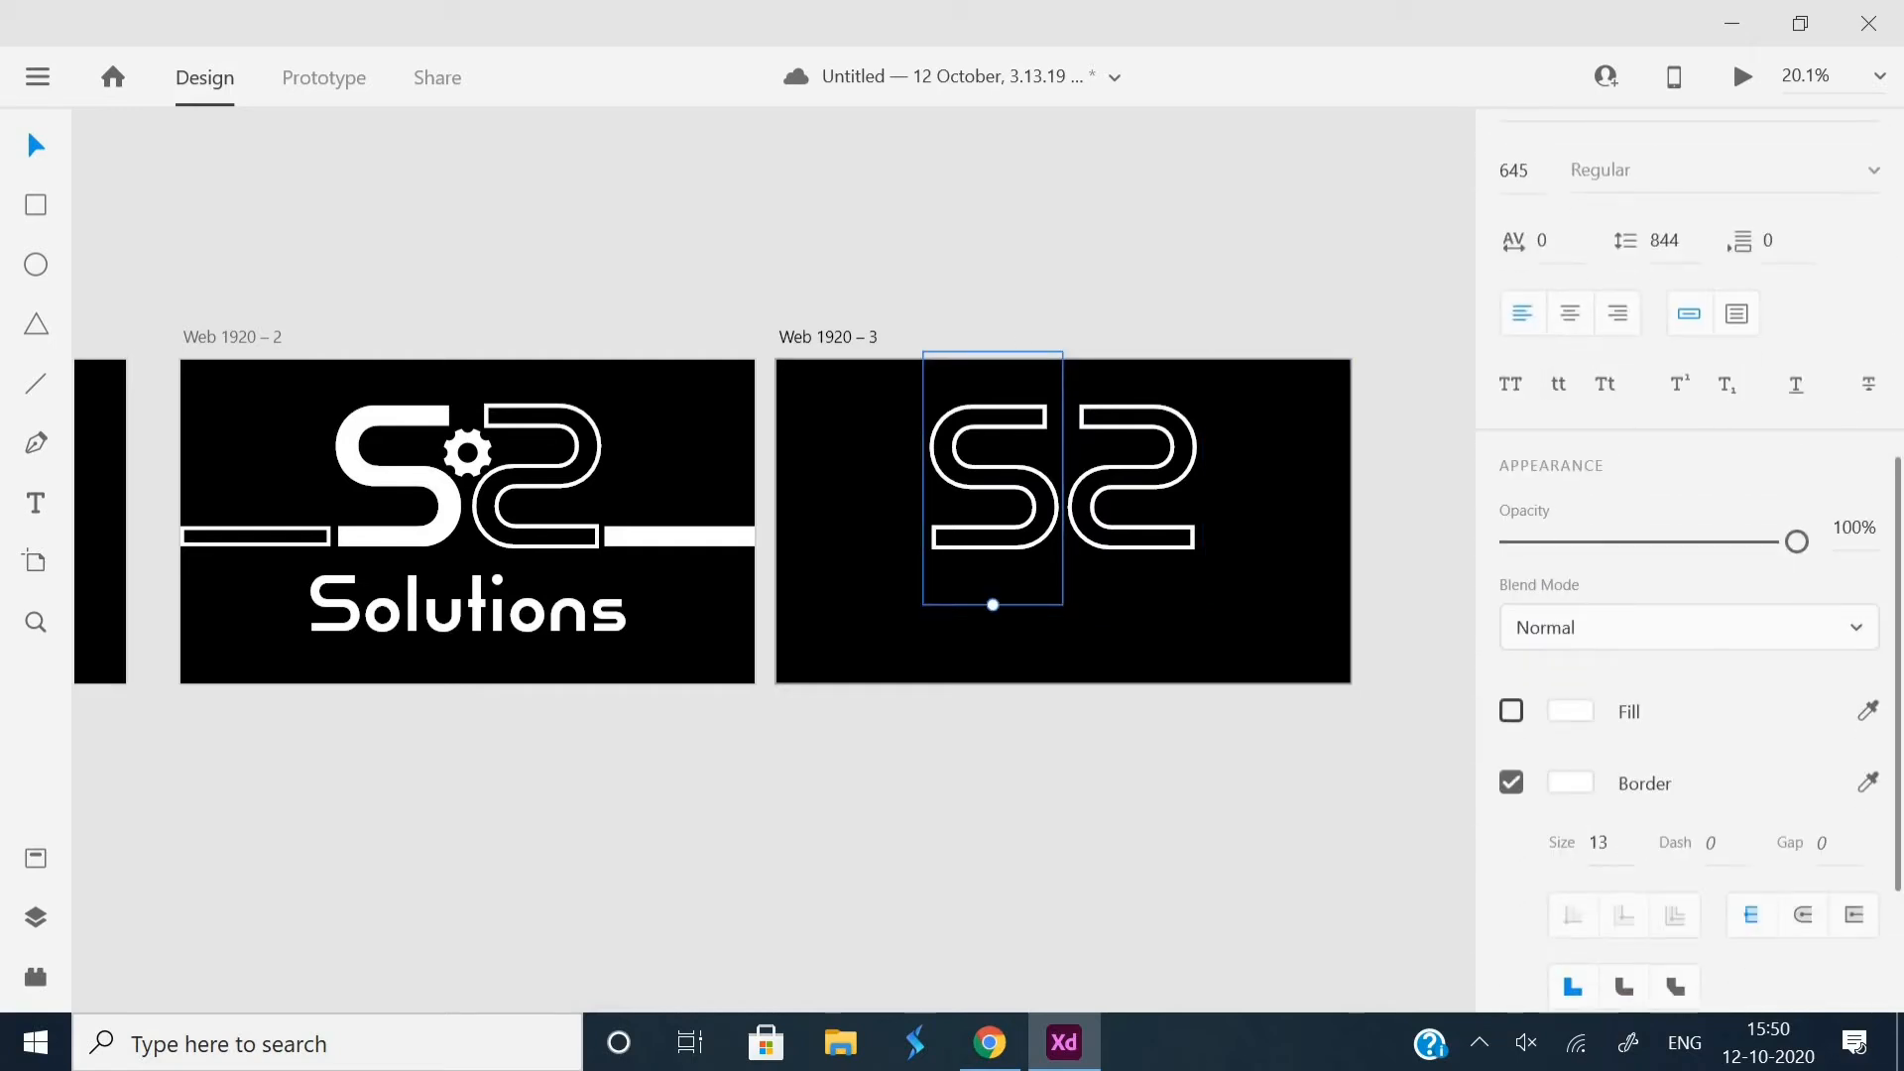
click(1512, 711)
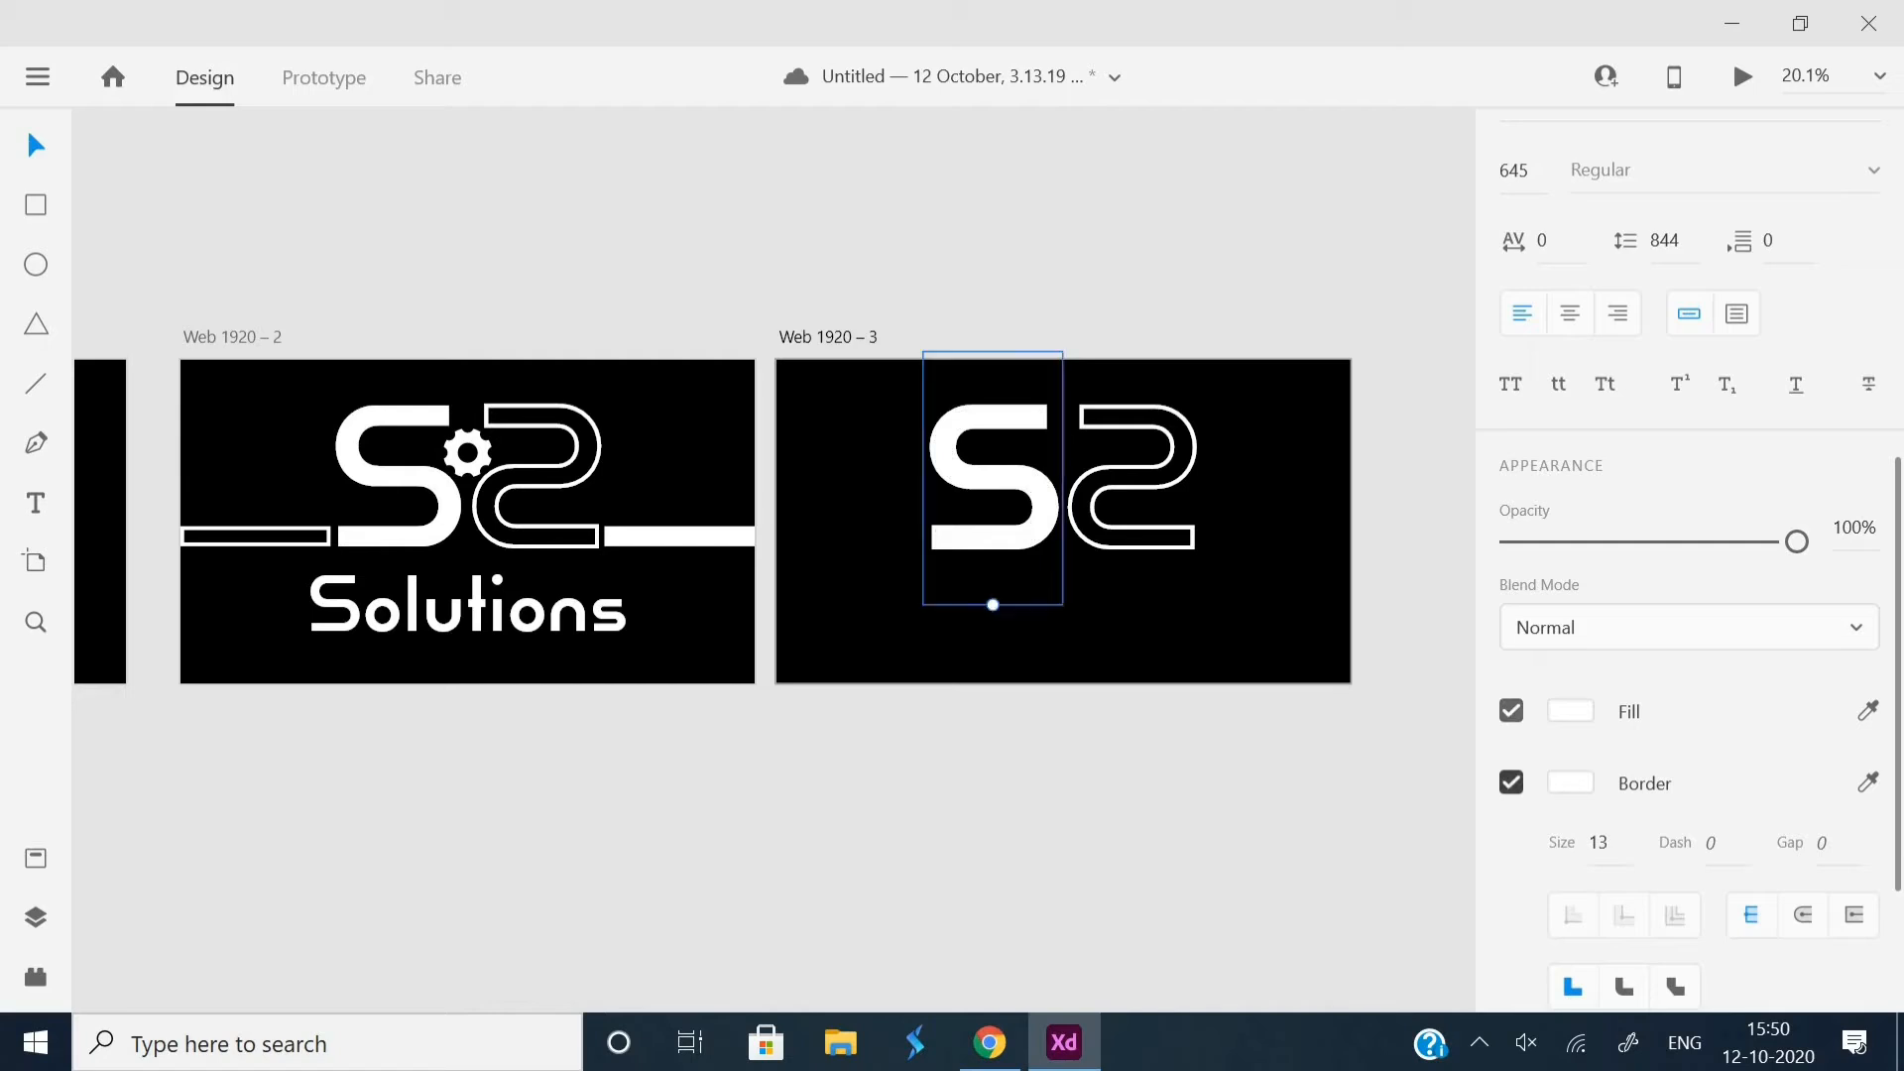
- Turn off the border on the solid, unflipped S of the new artboard
click(1511, 783)
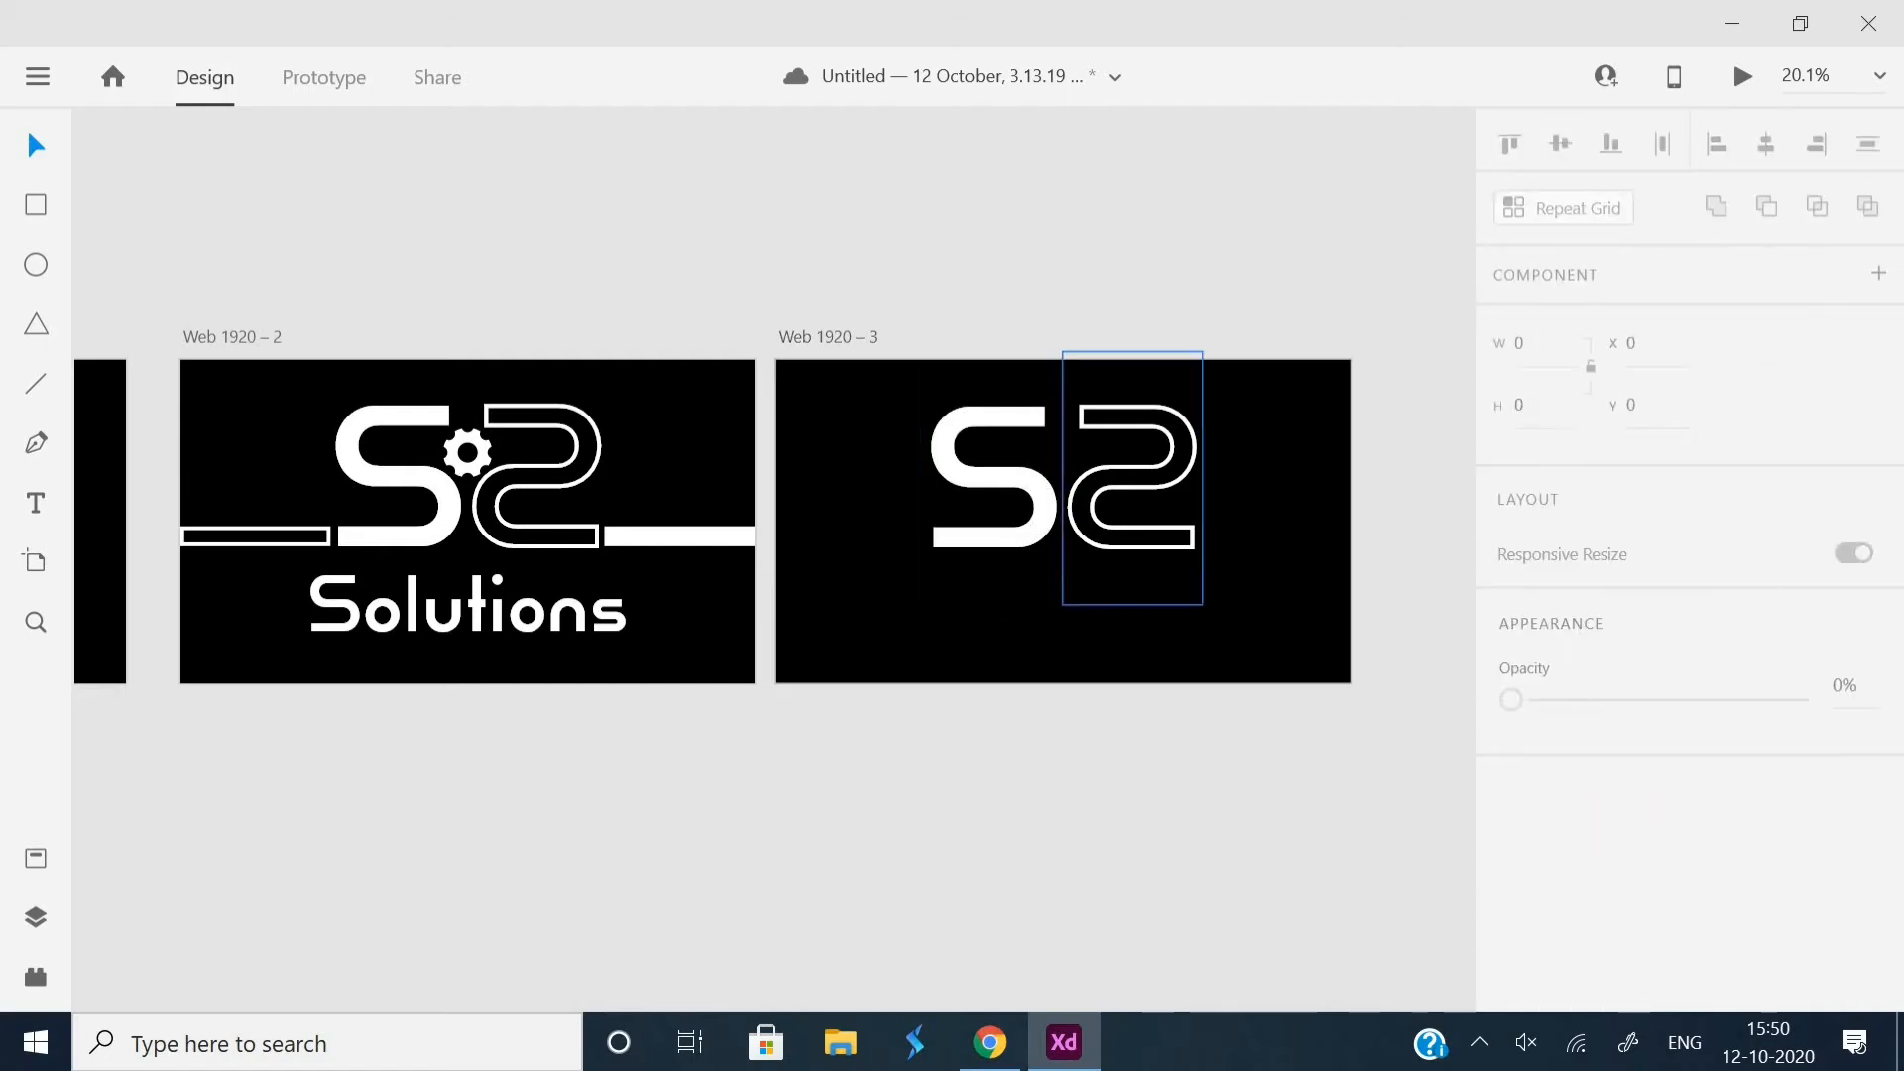
click(1133, 477)
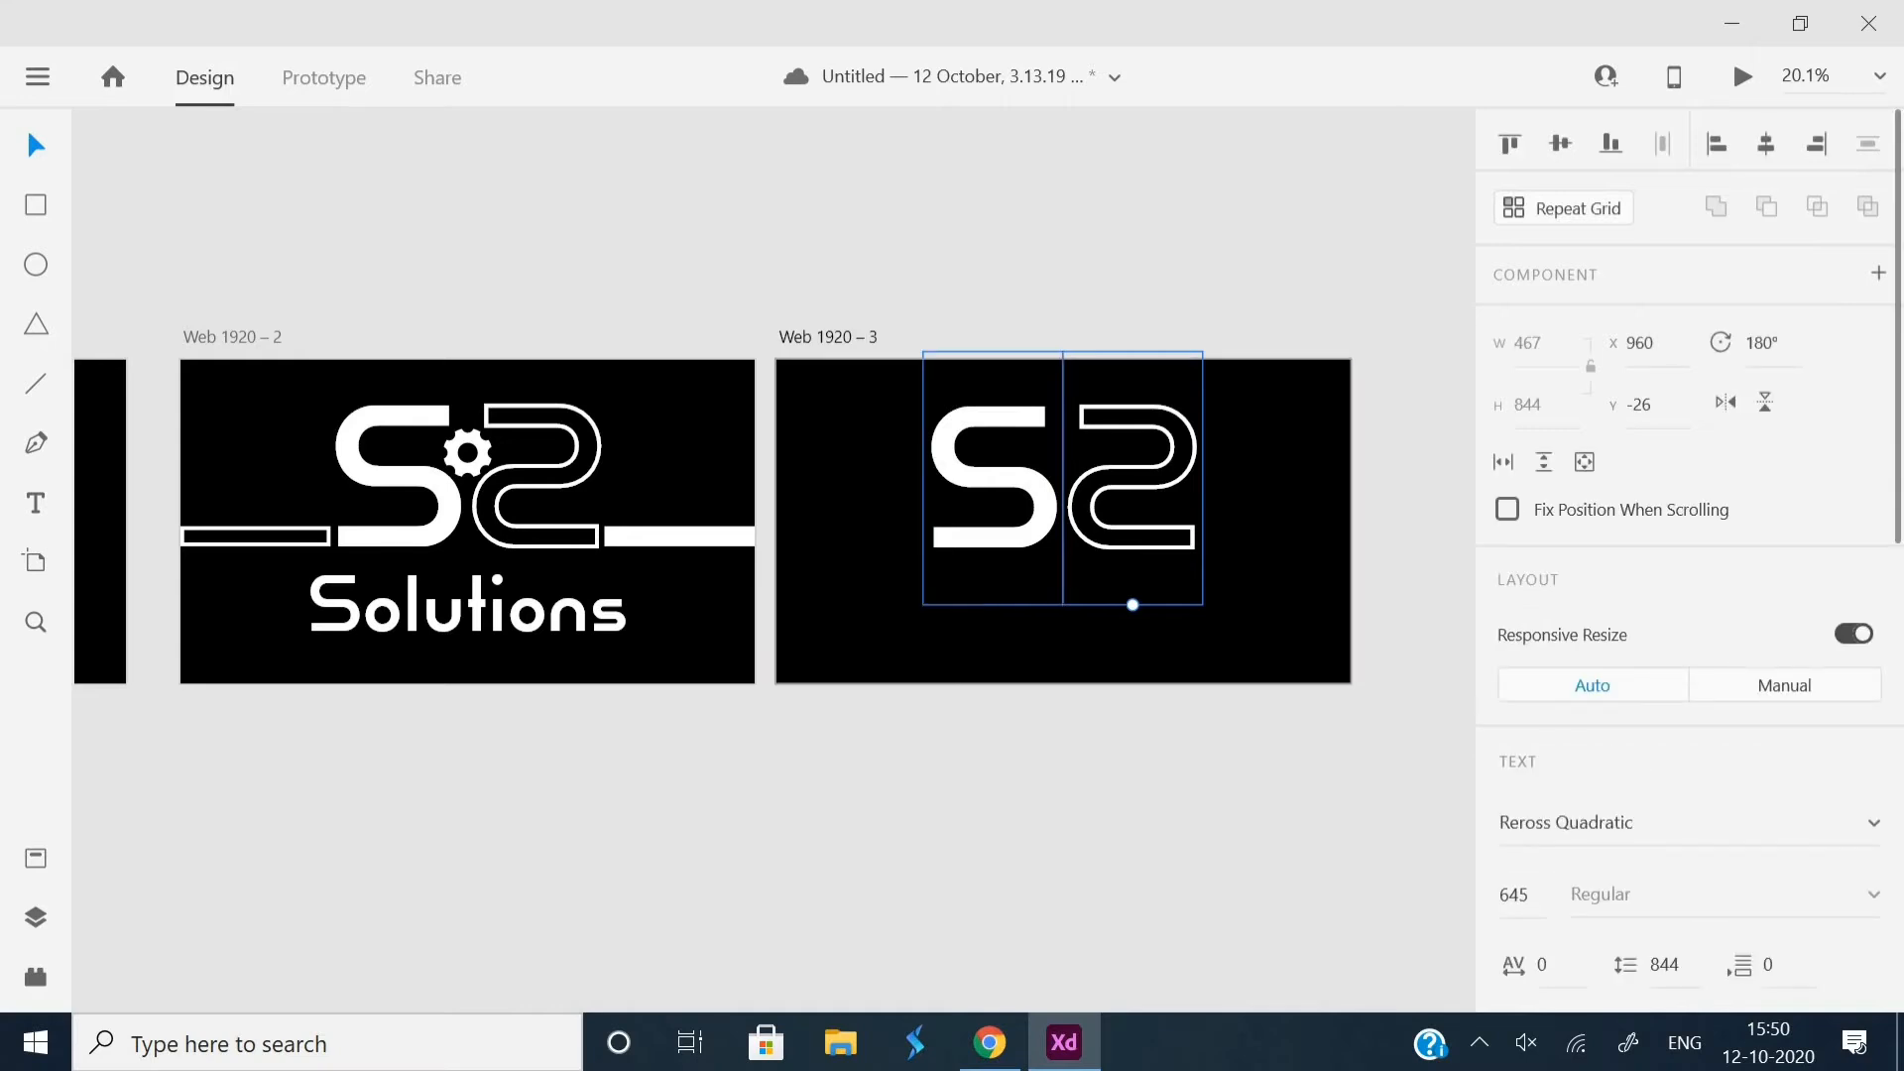
key(Escape)
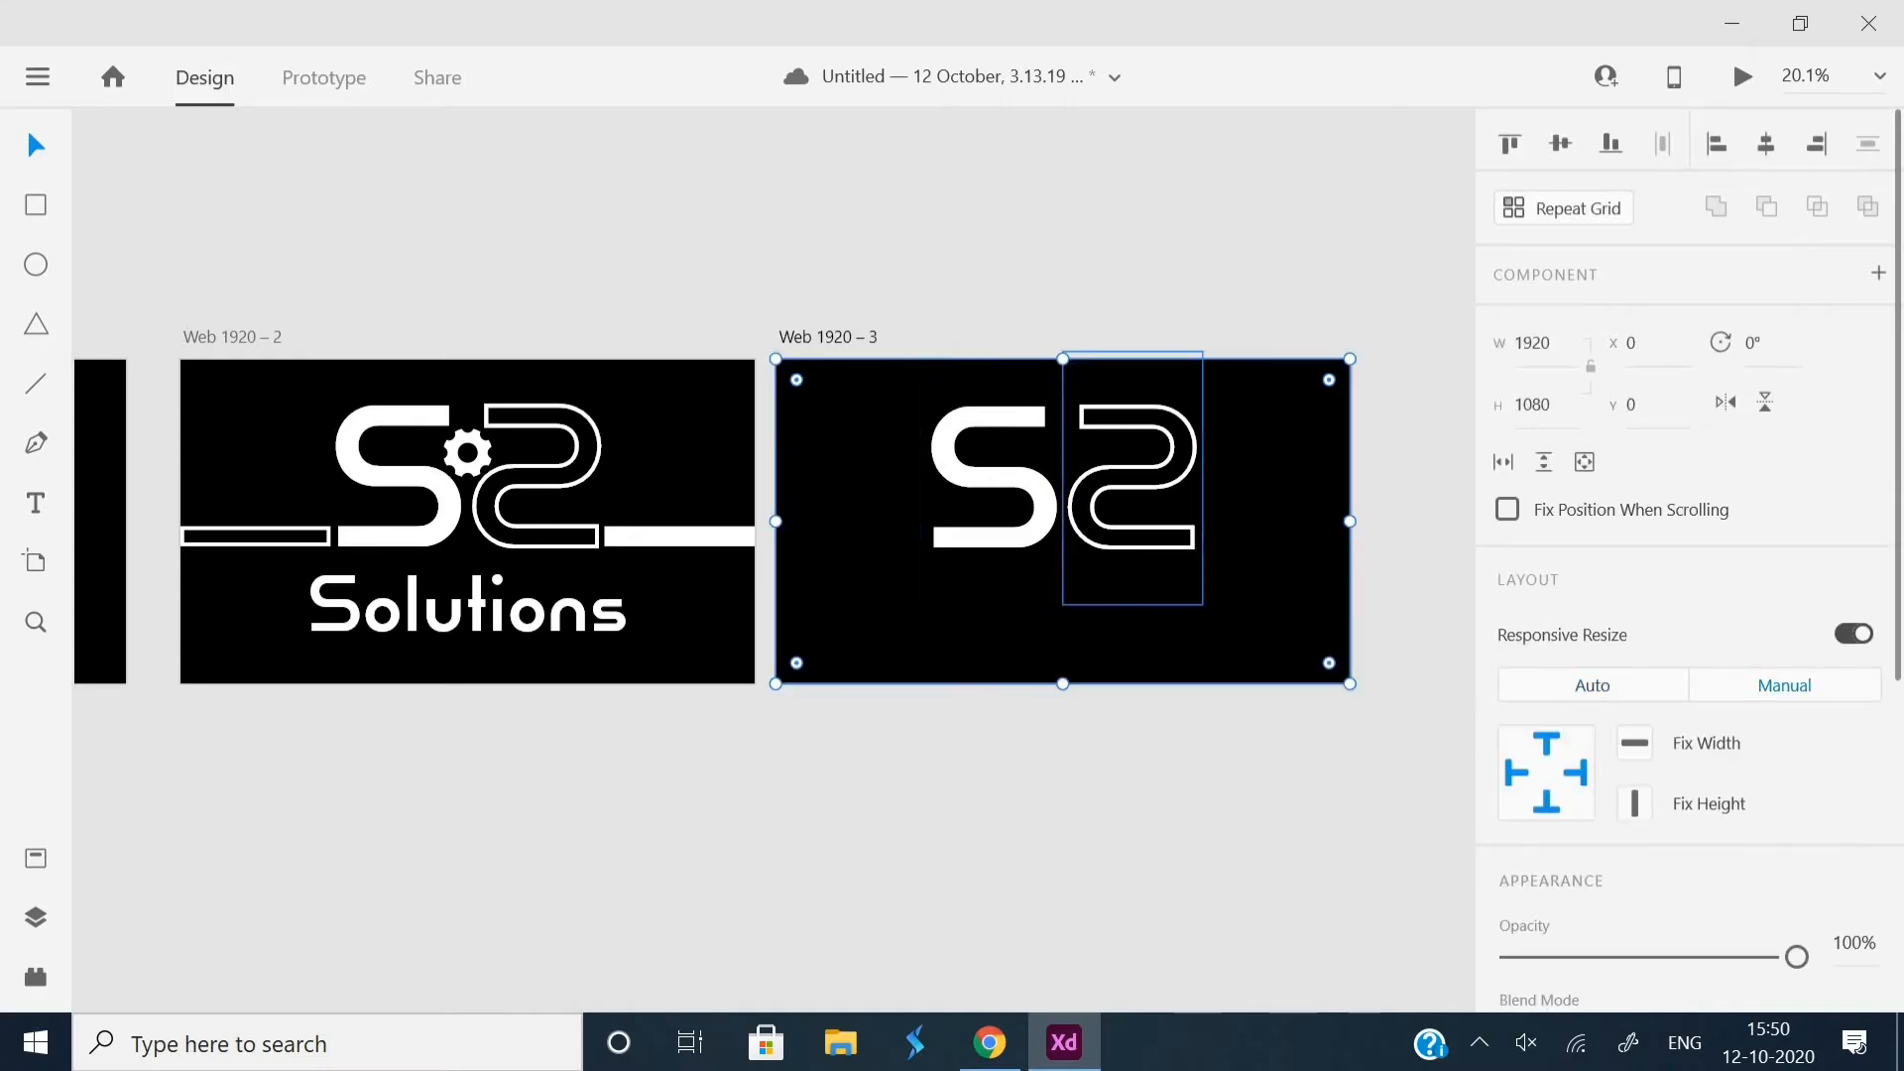
click(1132, 476)
click(992, 476)
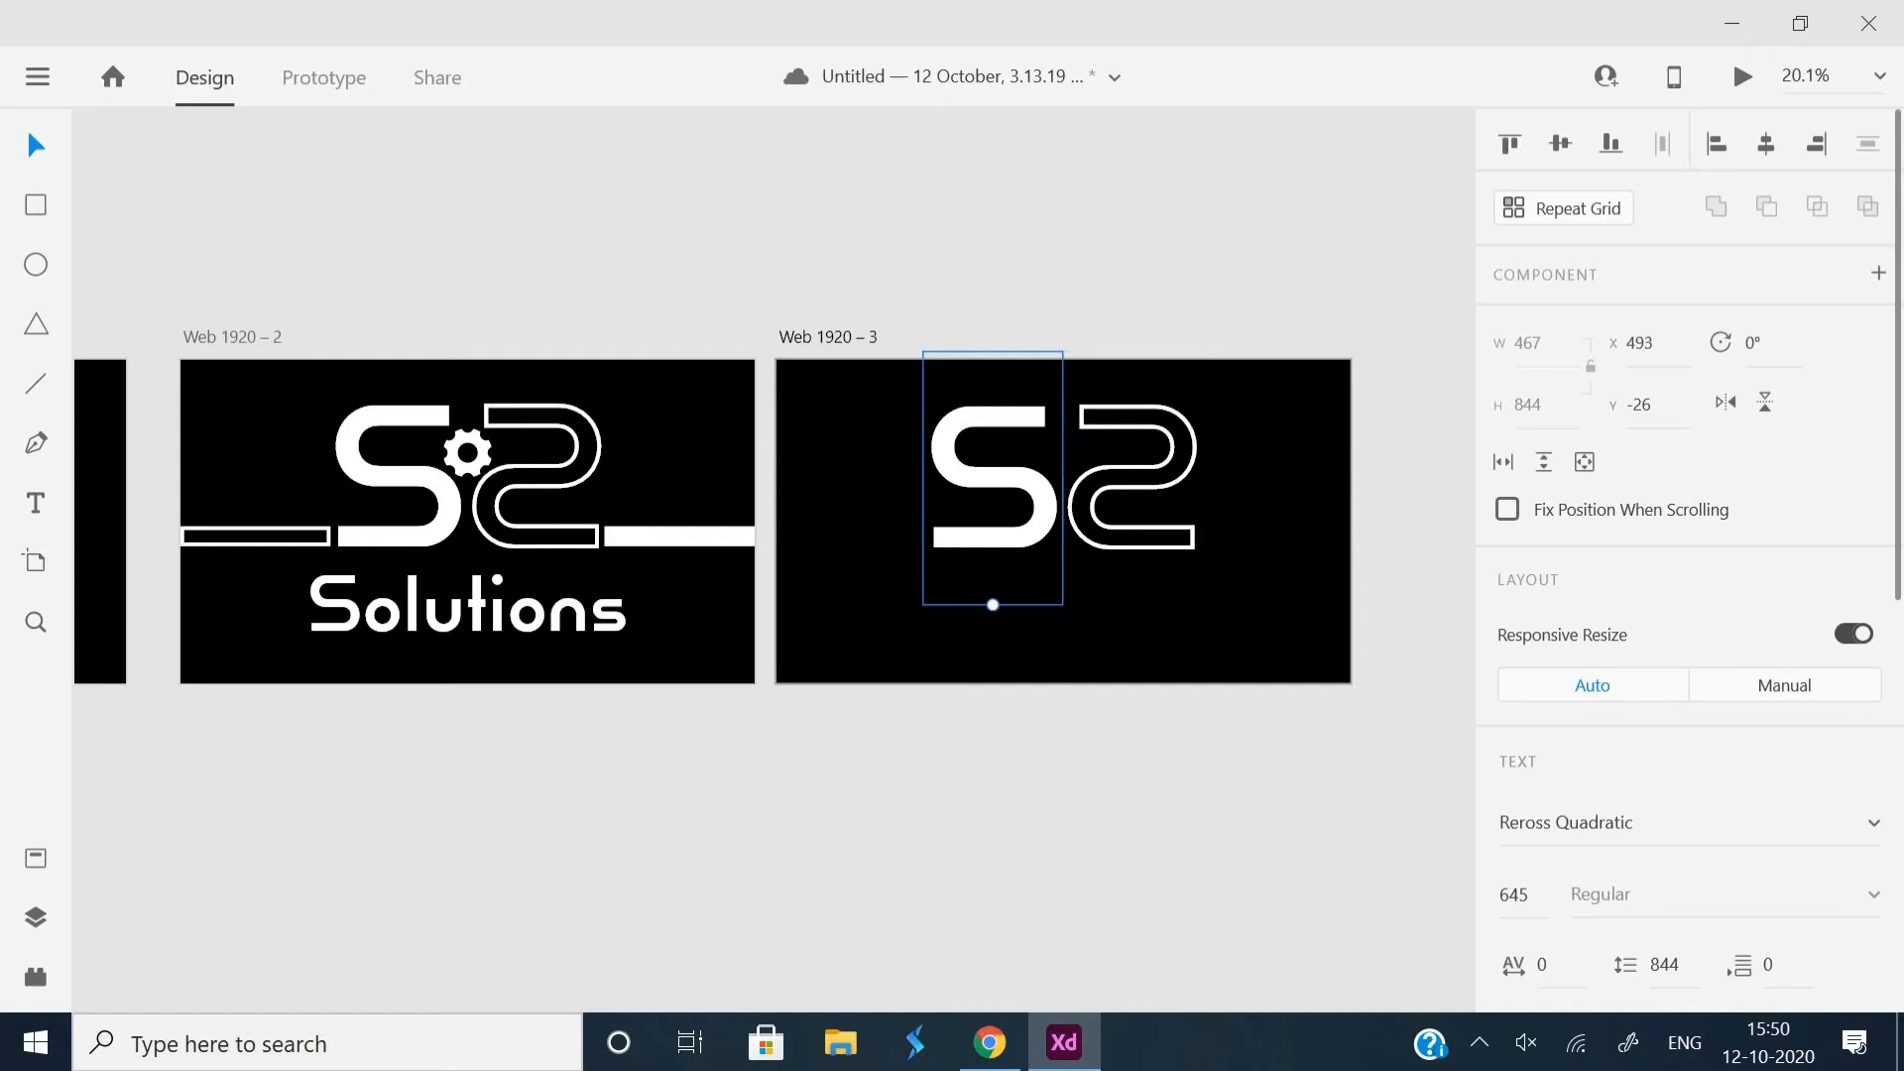
- Draw a horizontal rectangle about 493 x 67 from the artboard's left edge to the solid S, at about Y 564
scroll(965, 497, up, 5)
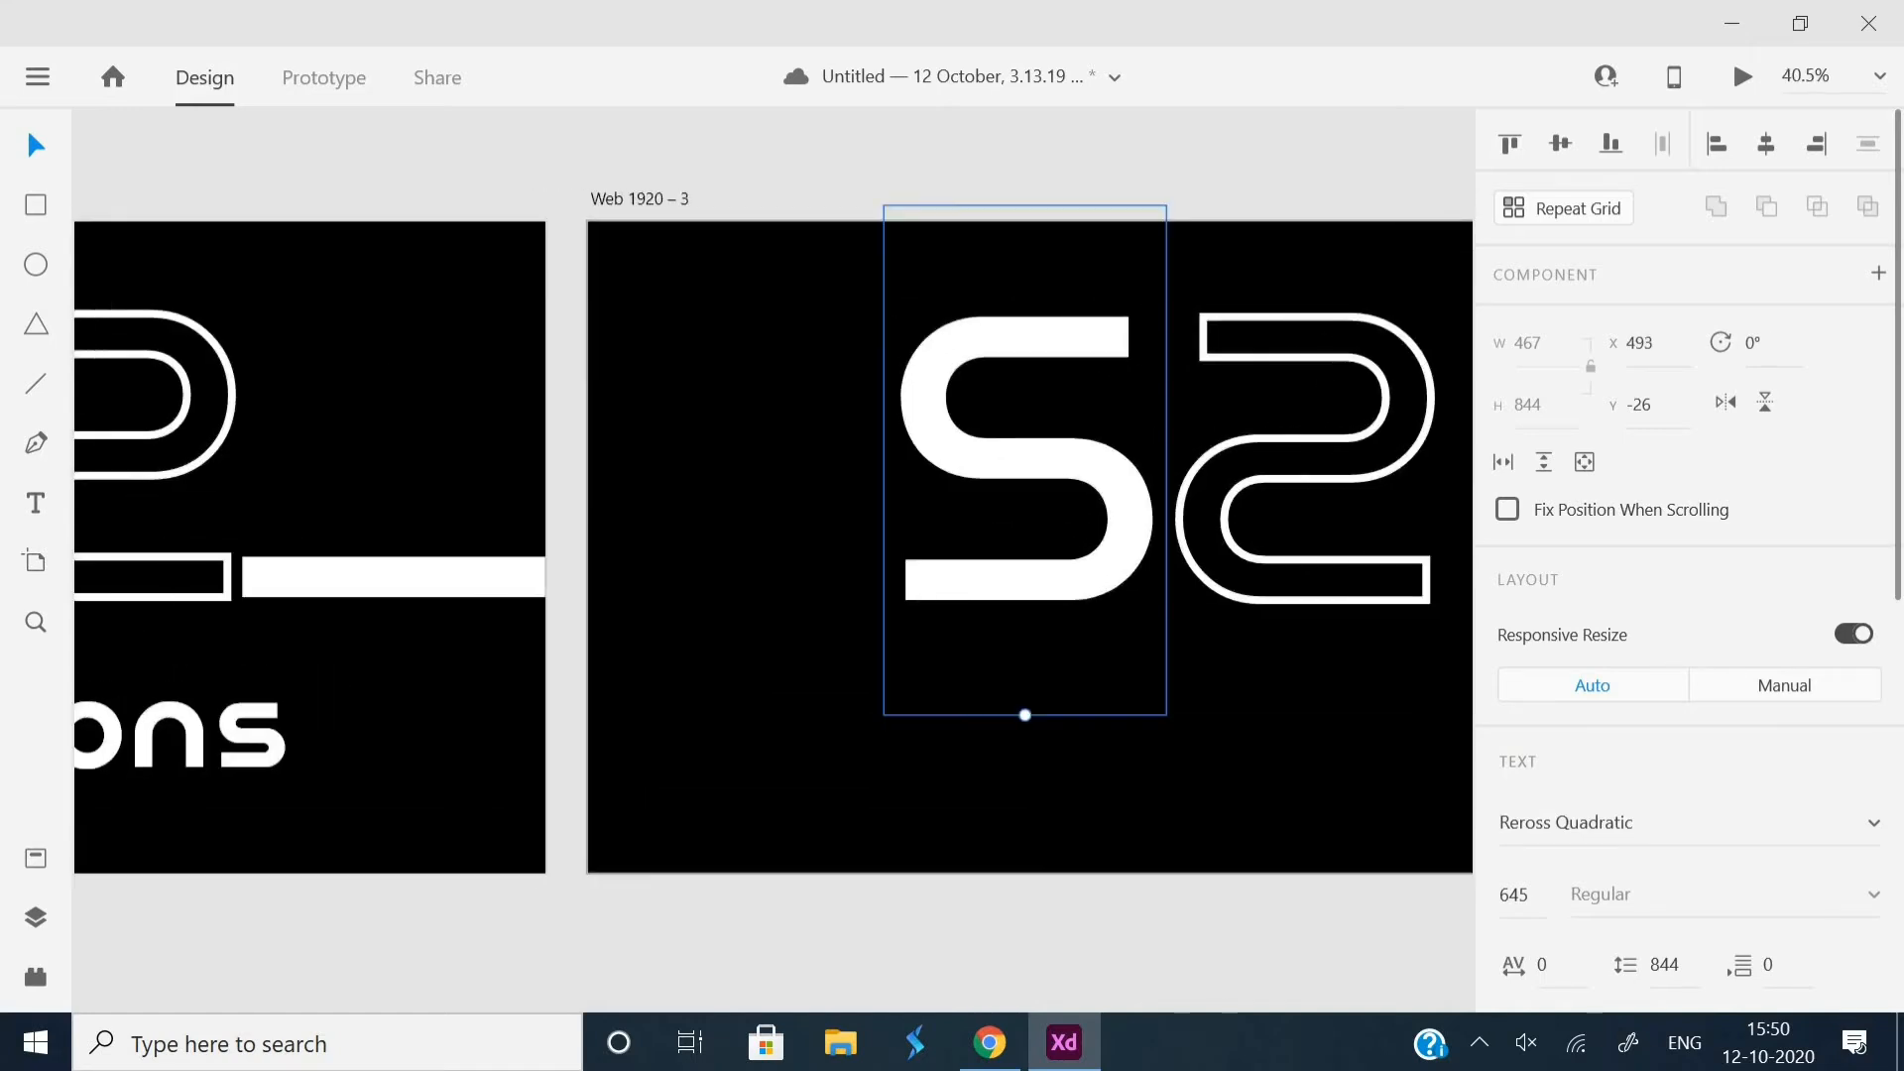
key(r)
drag(589, 560, 883, 601)
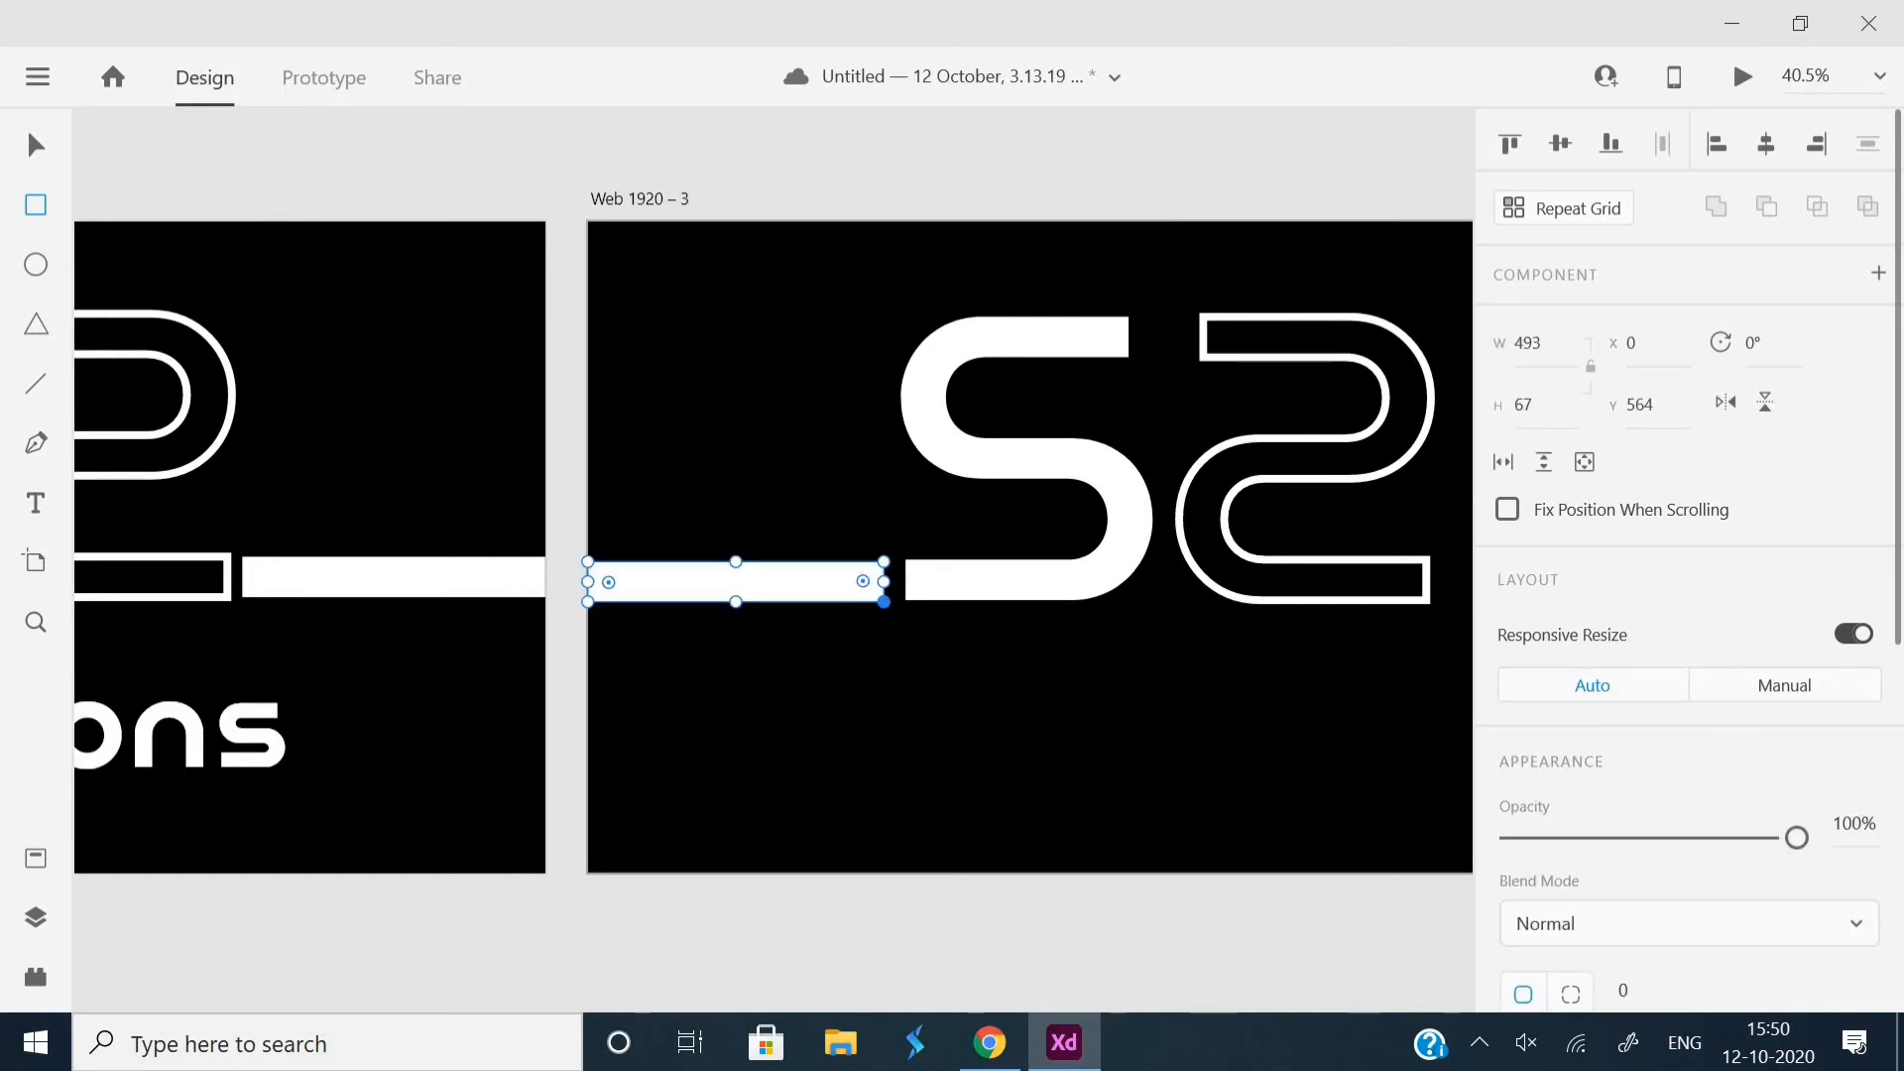
- Move the rectangle against the foot of the solid S at X 41, Y 561, and match its thickness with a height of 68
key(z)
drag(879, 204, 1164, 714)
scroll(980, 573, up, 1)
scroll(980, 573, left, 1)
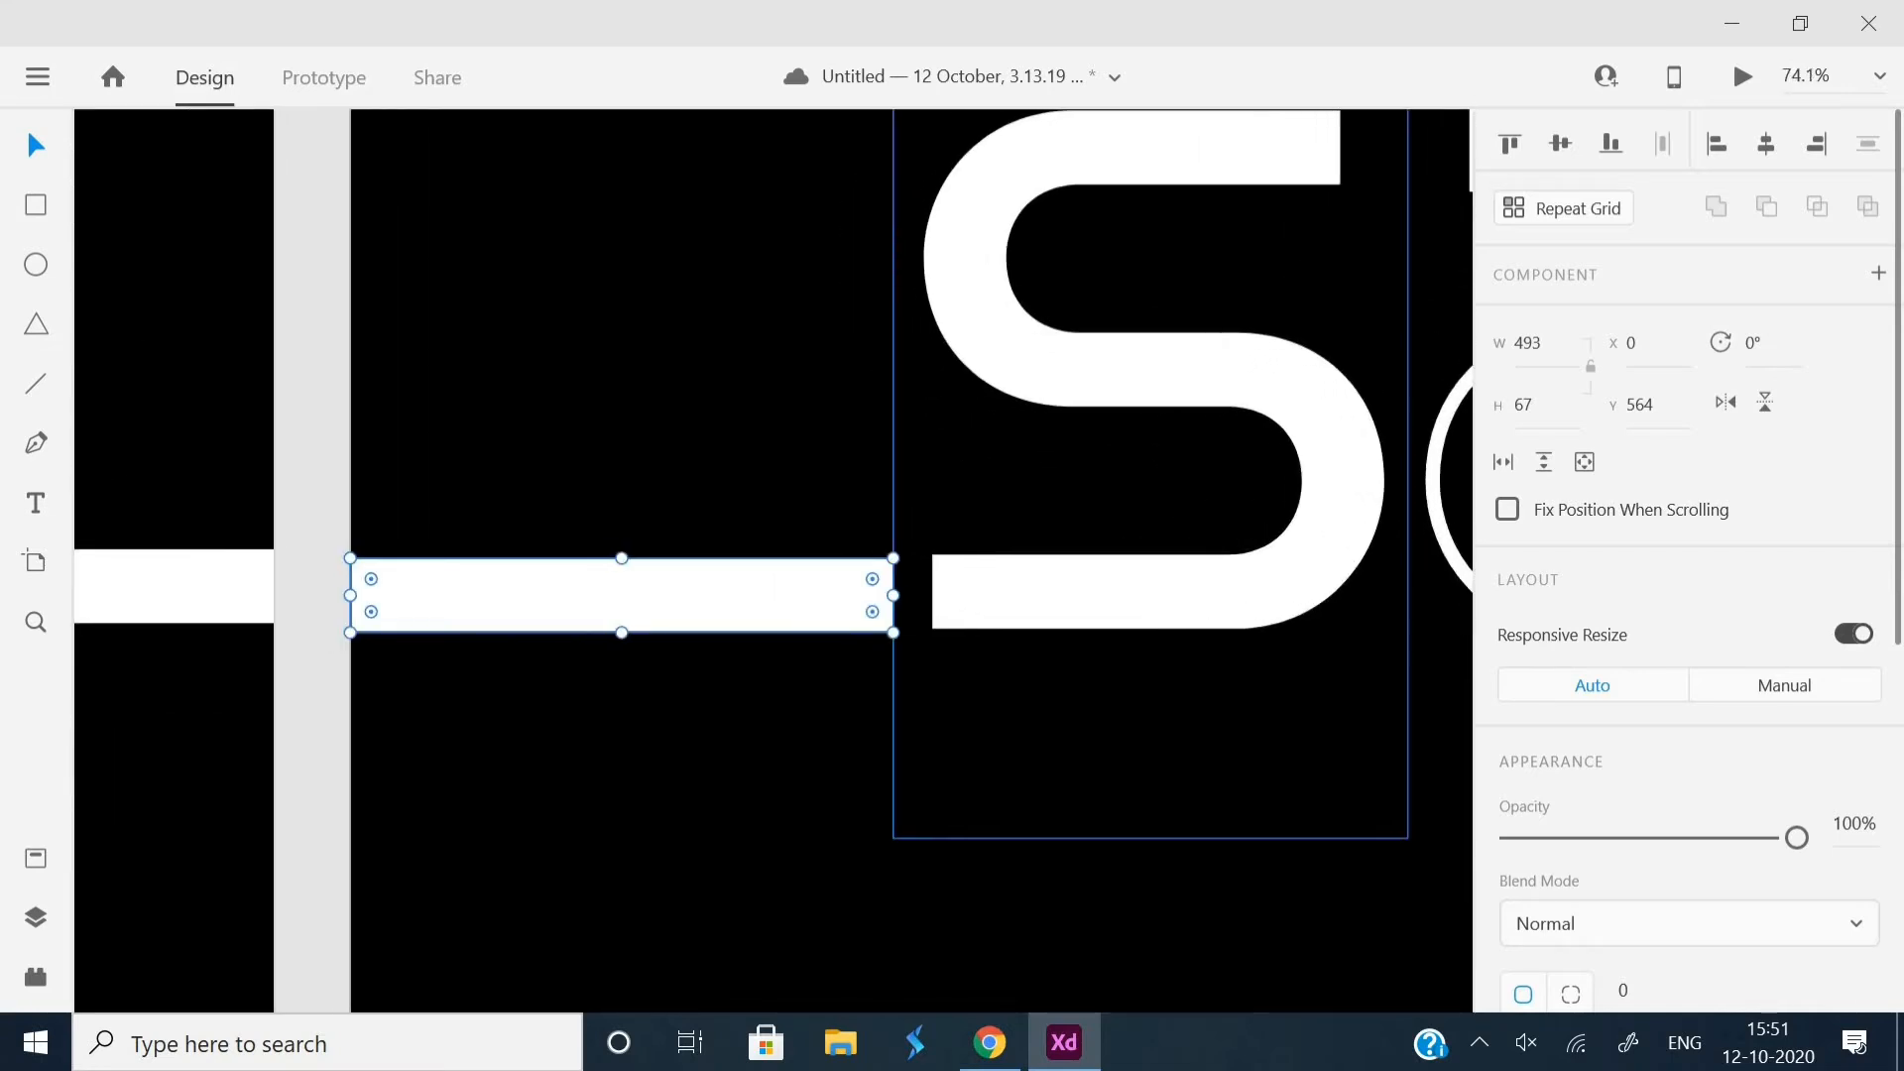
click(823, 496)
click(977, 592)
click(784, 595)
drag(783, 595, 831, 594)
drag(669, 555, 668, 555)
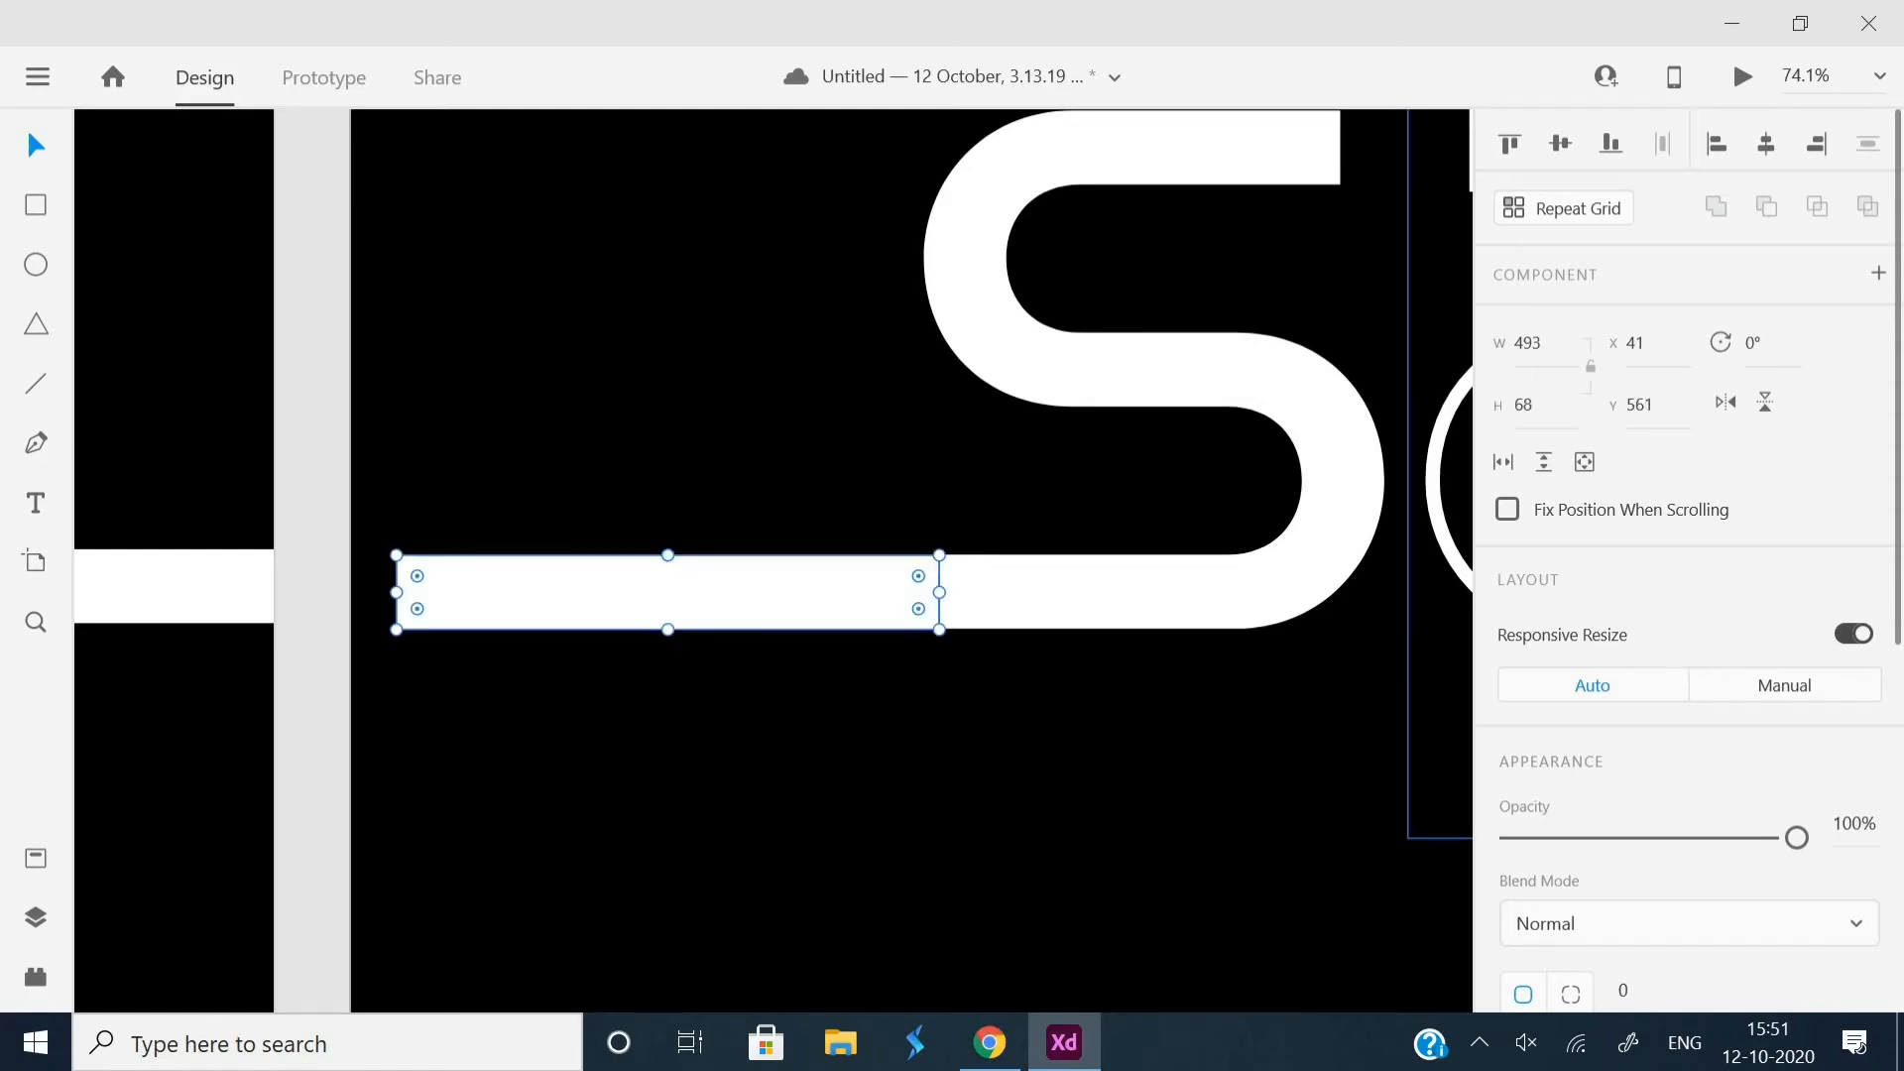
- Turn off the rectangle's fill and give it a white #FFFFFF border of size 13
scroll(774, 476, down, 1)
scroll(1686, 555, down, 6)
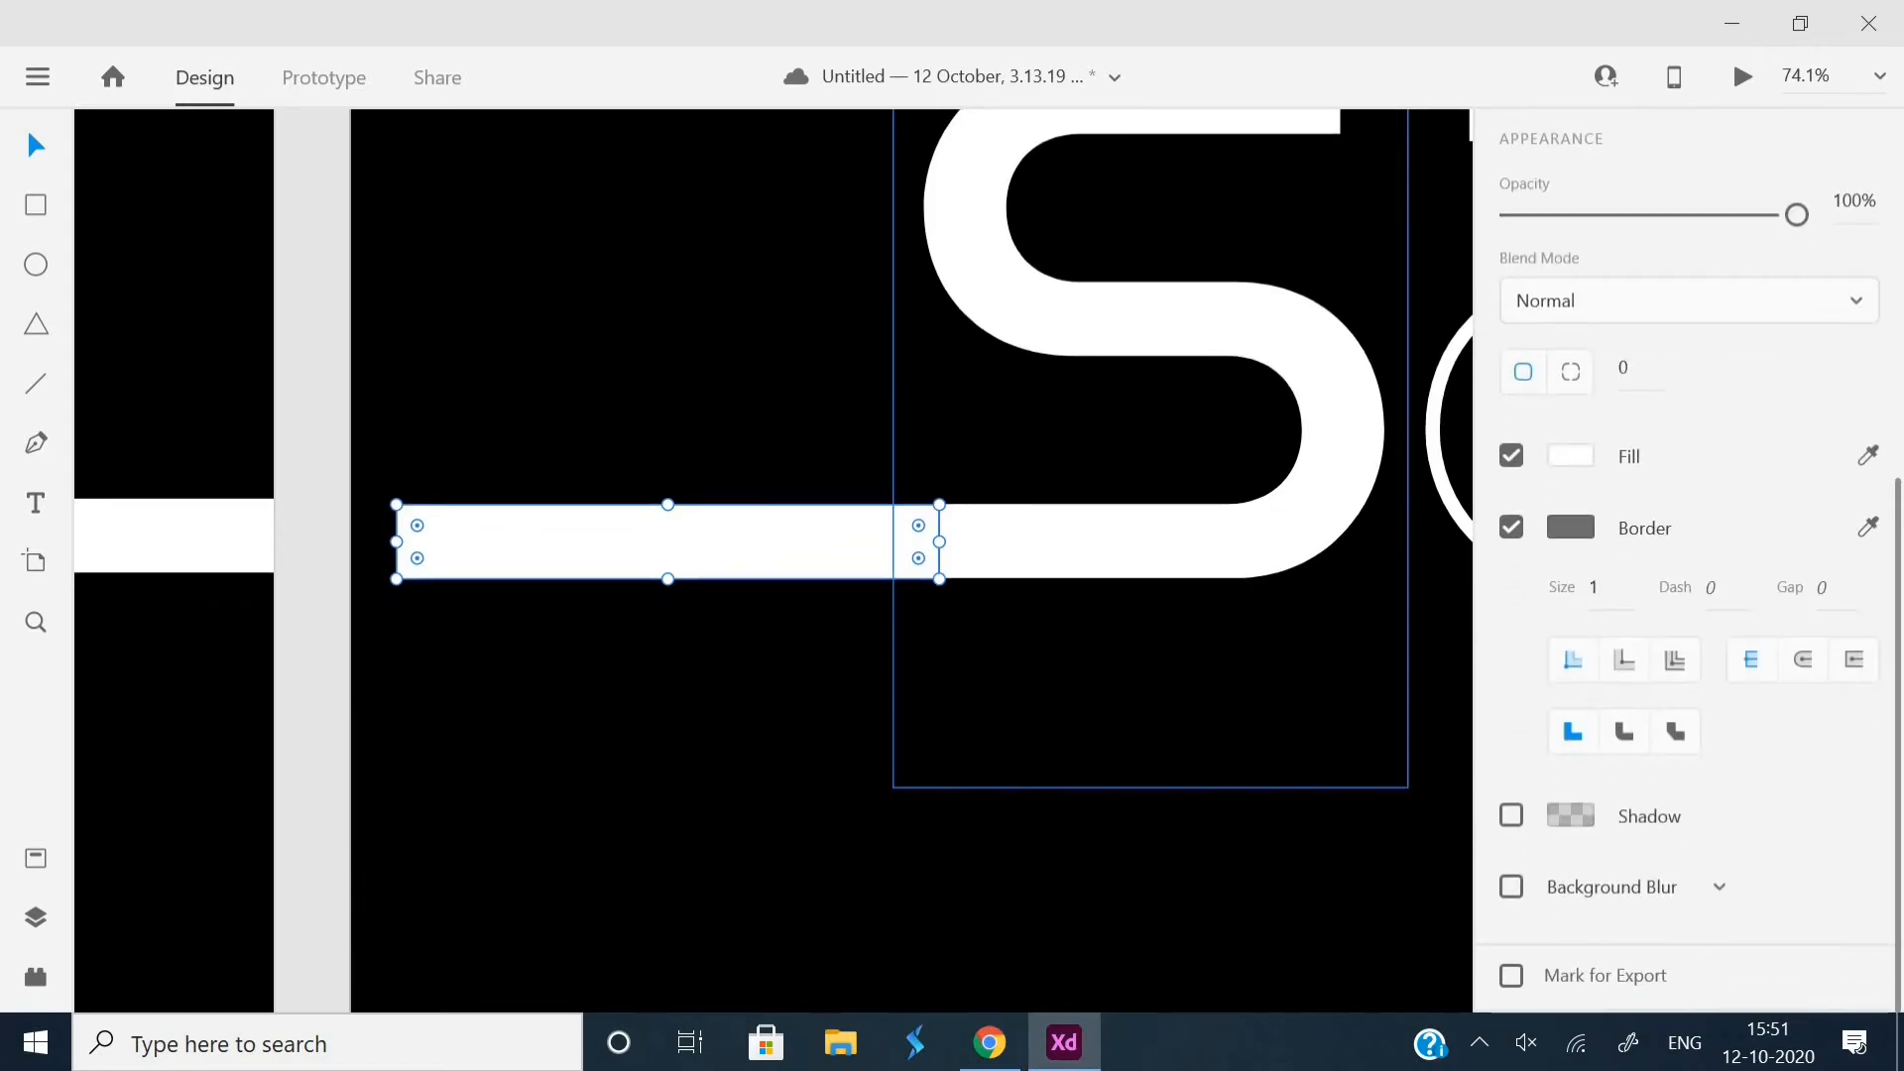
scroll(912, 496, up, 3)
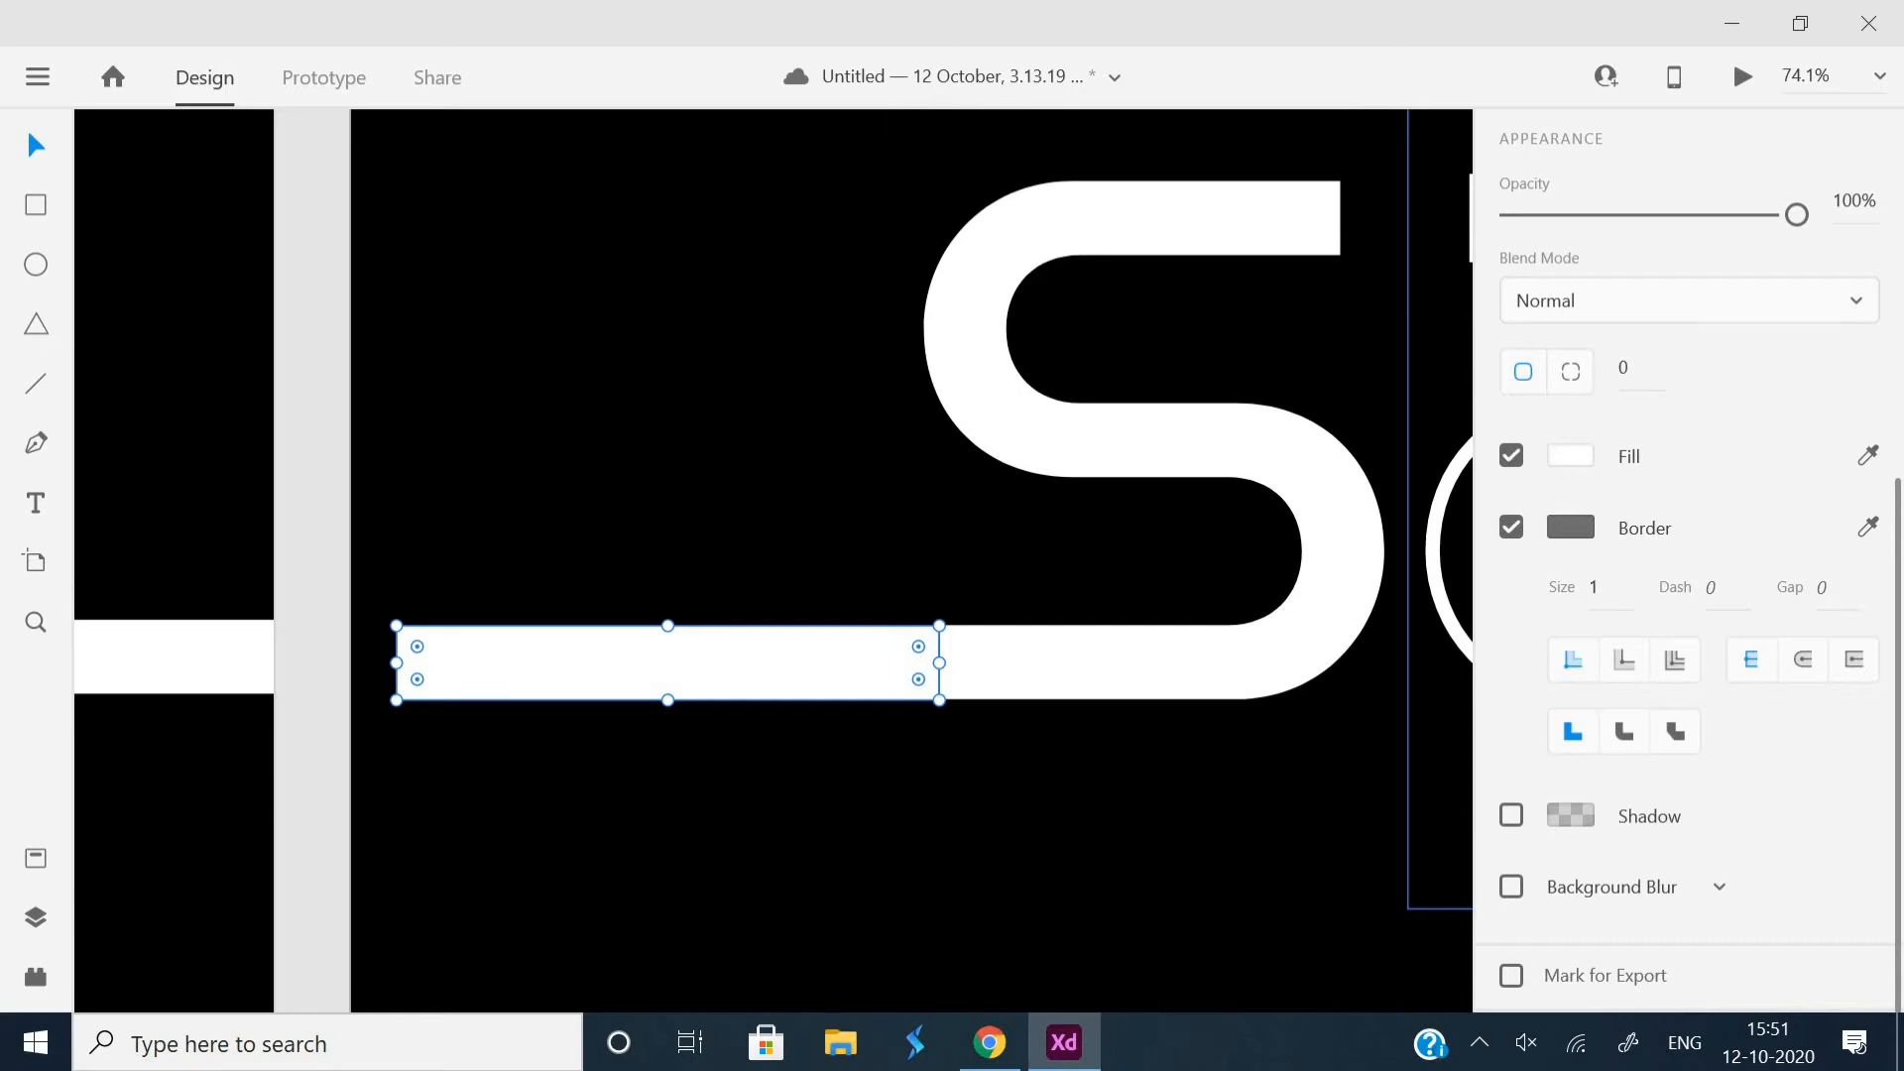
click(1511, 456)
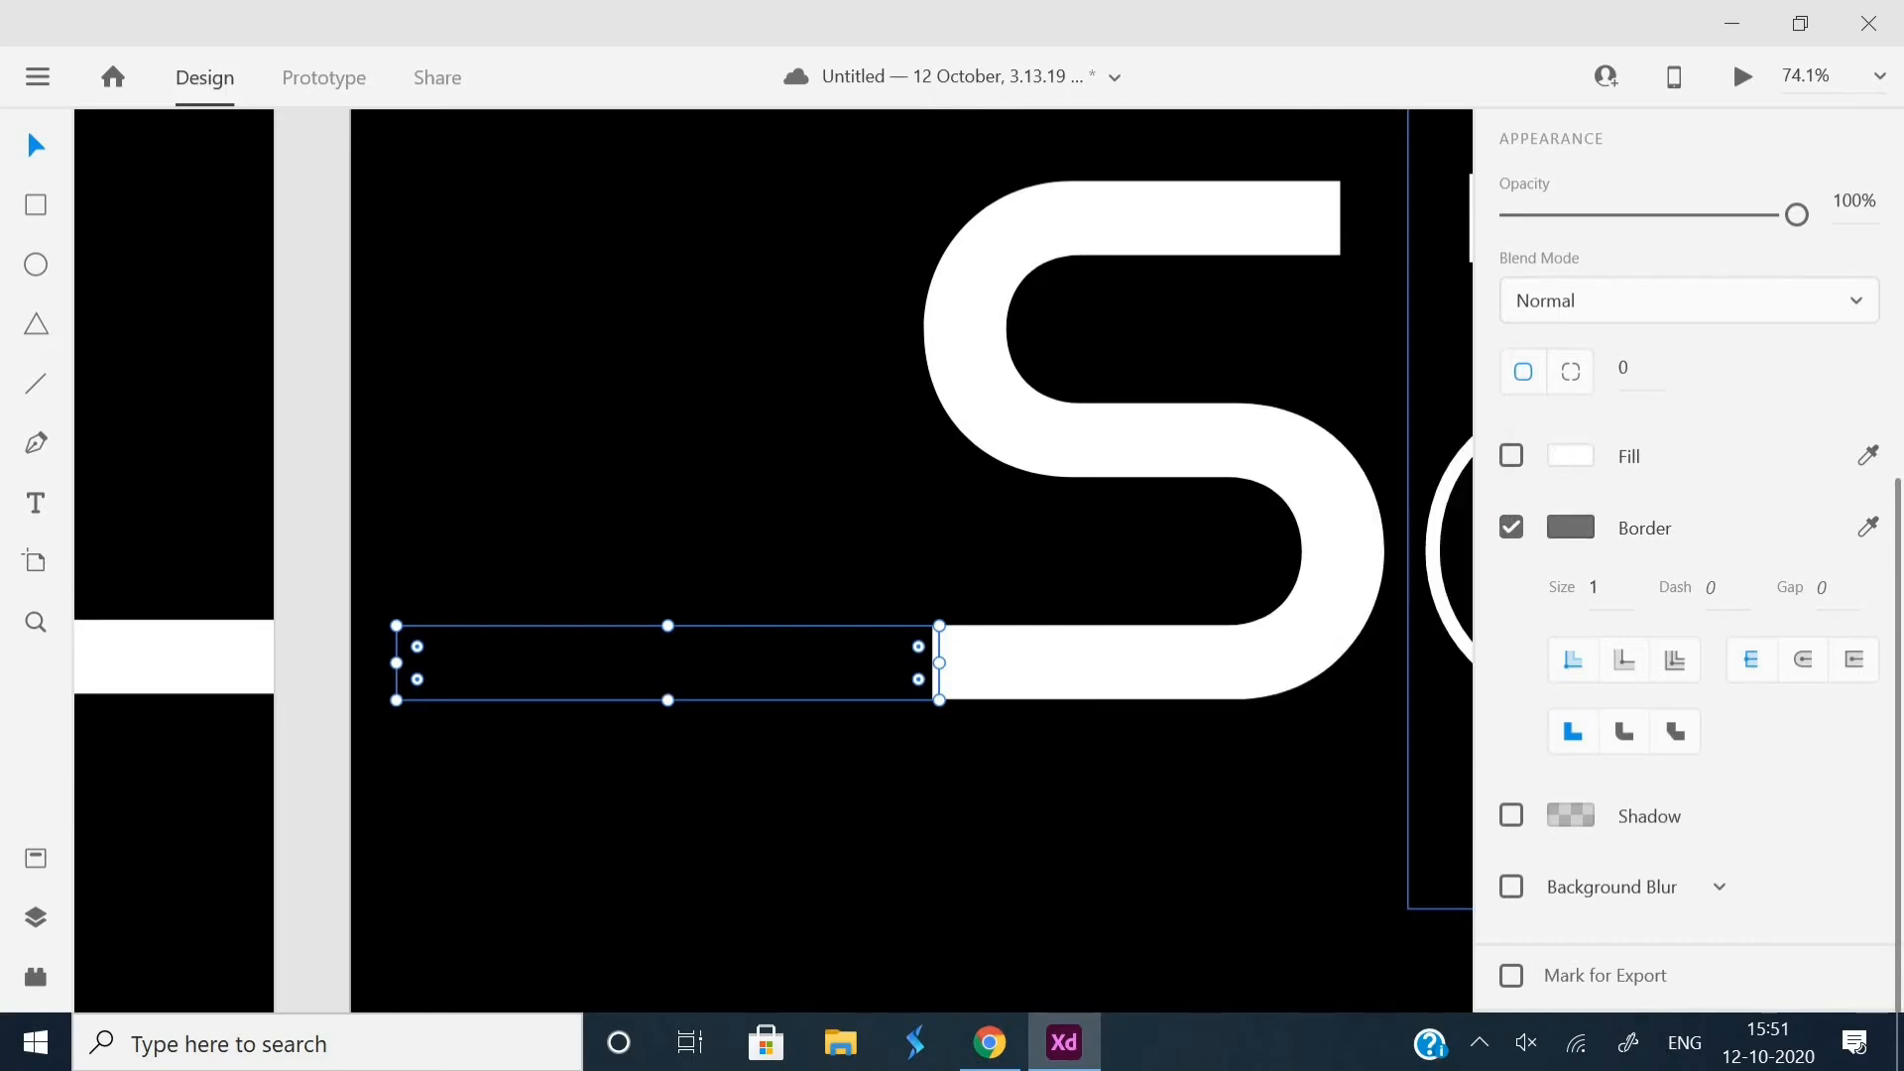
click(1571, 526)
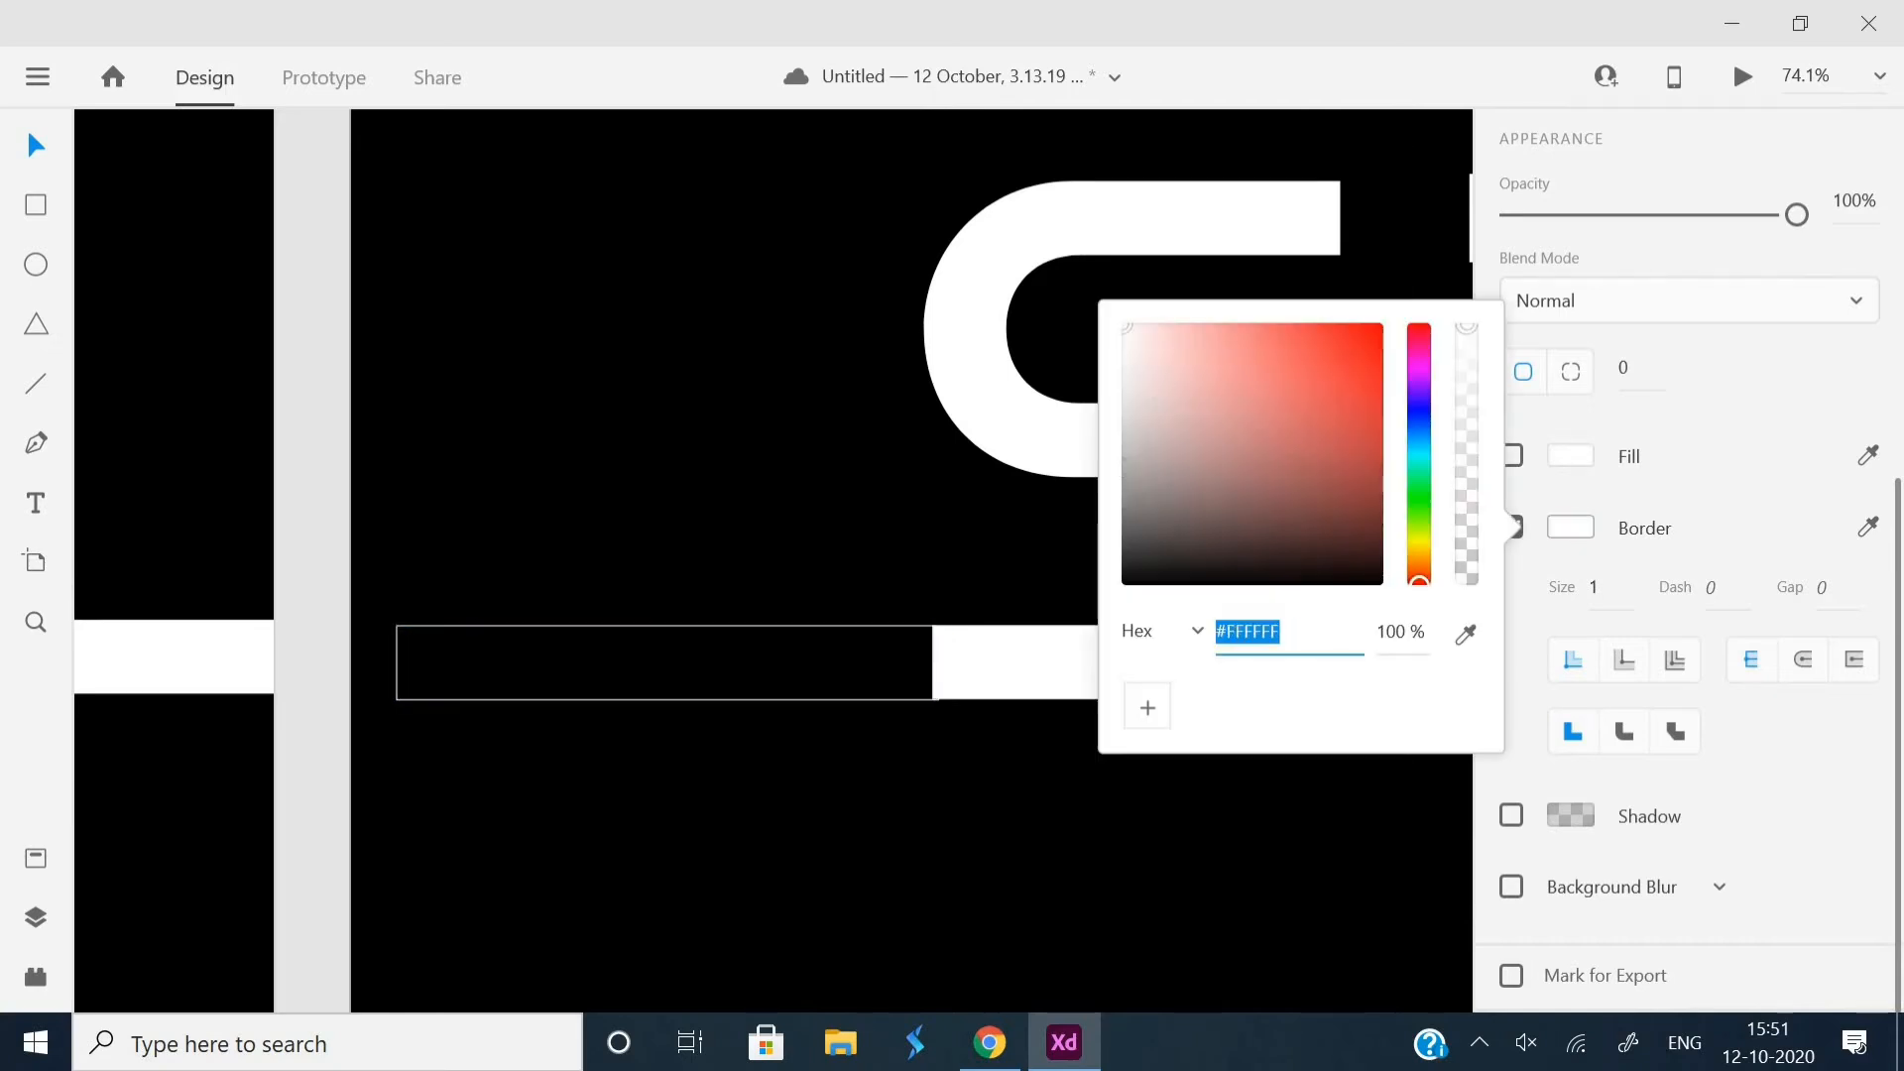
click(1594, 587)
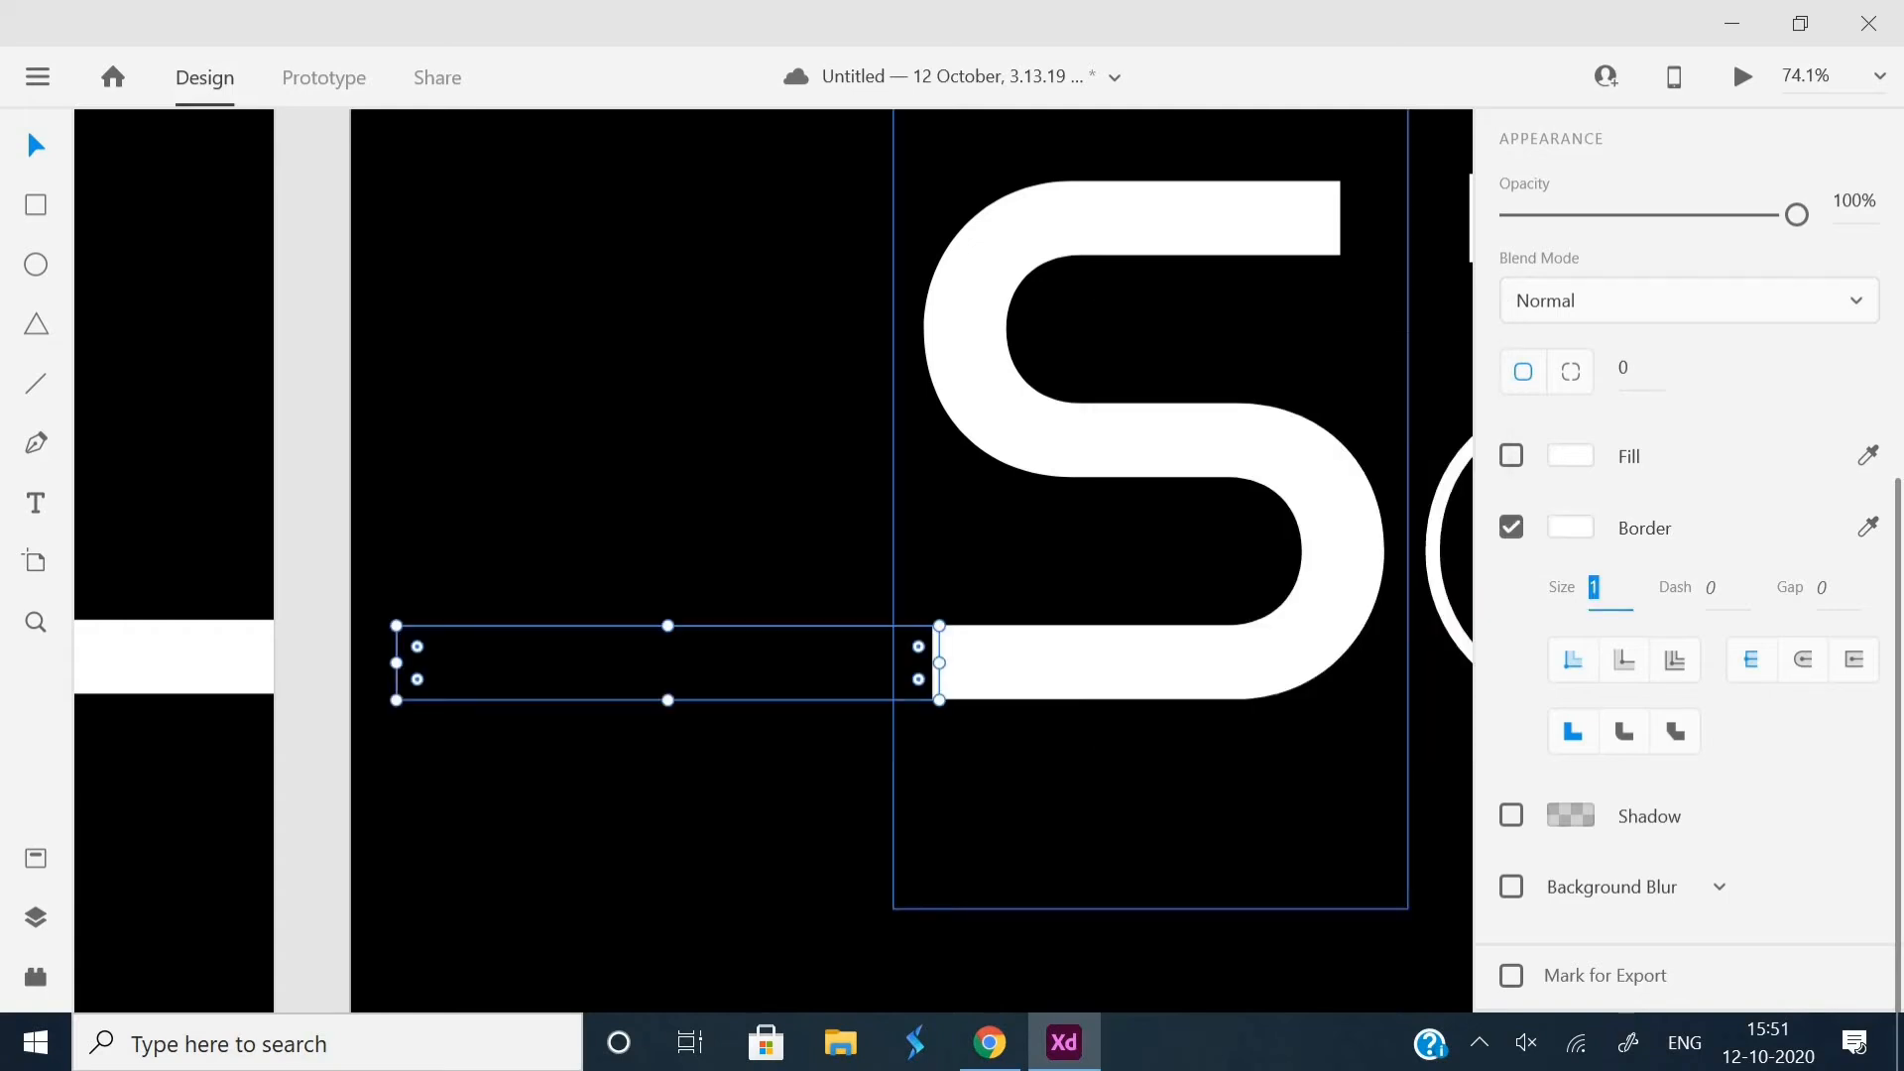
text(13)
key(Return)
- Slide the outlined bar back so it starts at the artboard's left edge, leaving a gap before the solid S
click(668, 632)
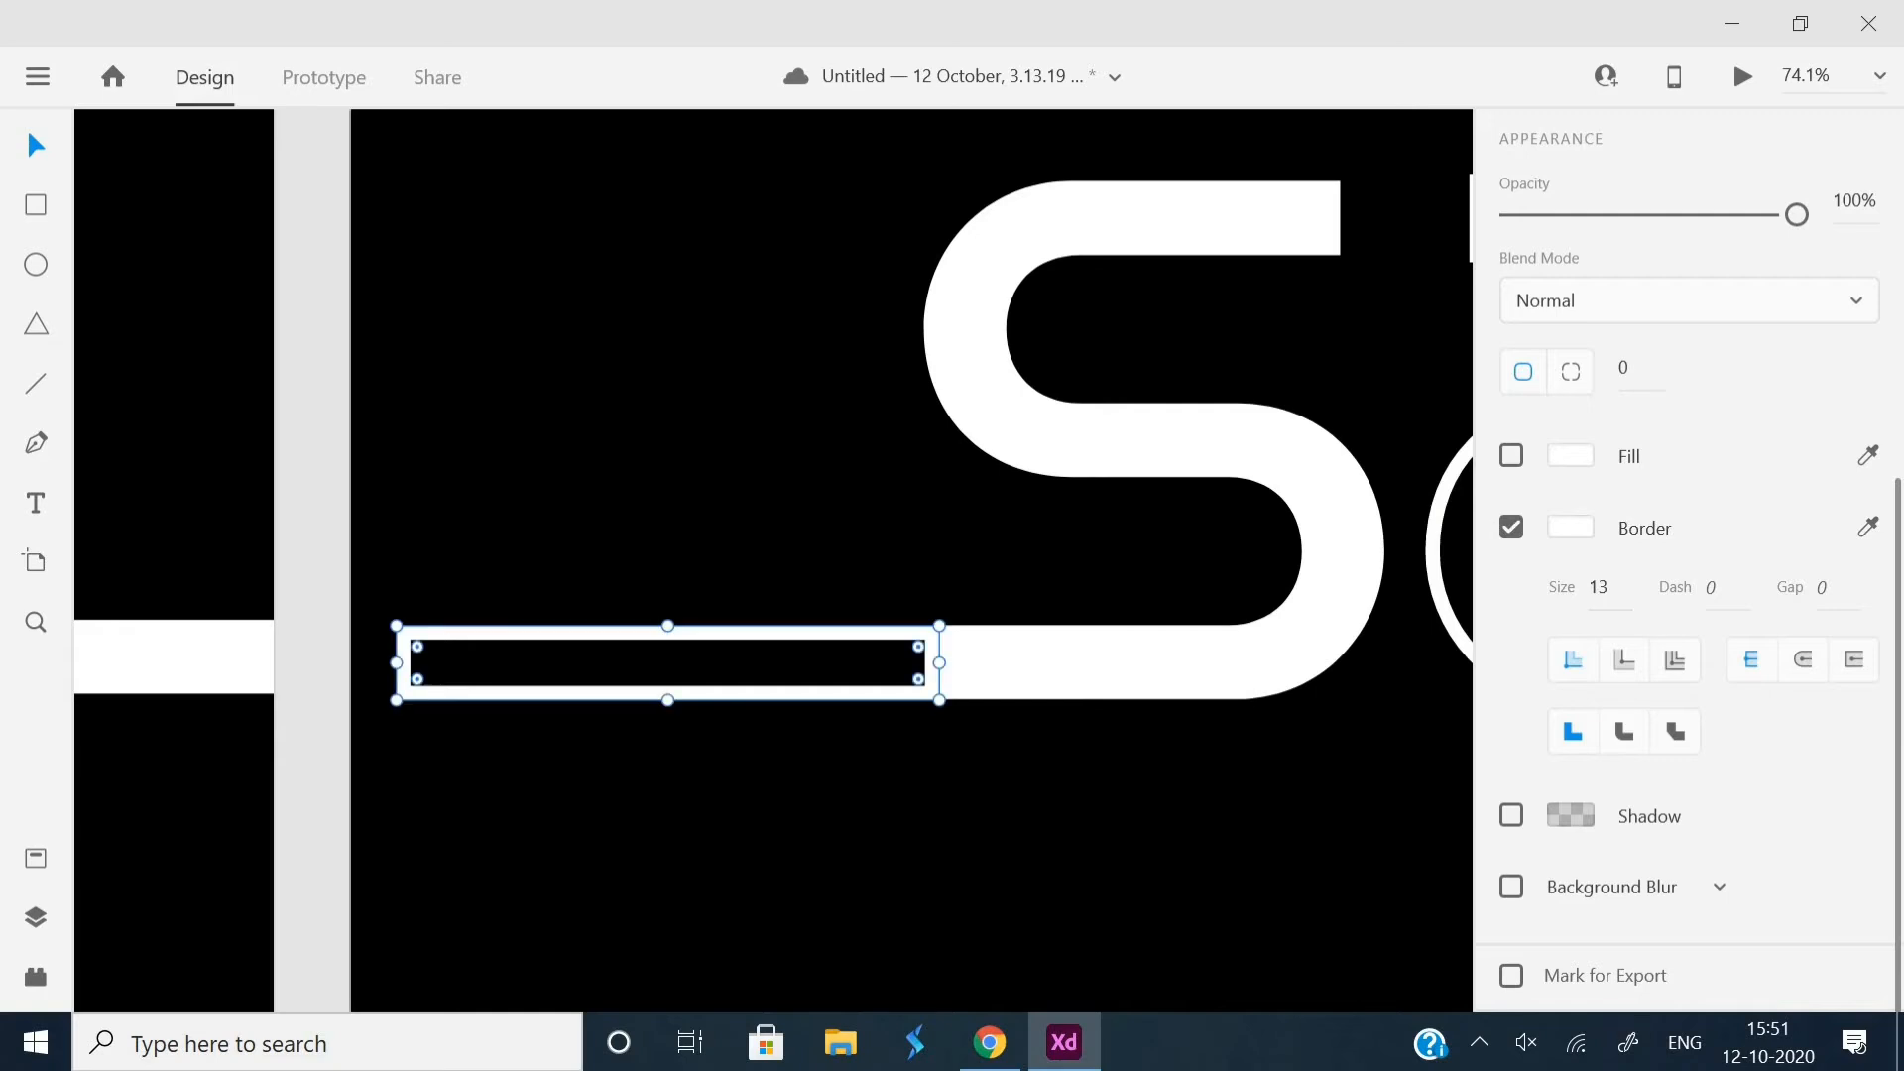
drag(667, 632, 622, 636)
click(1091, 437)
scroll(774, 561, right, 3)
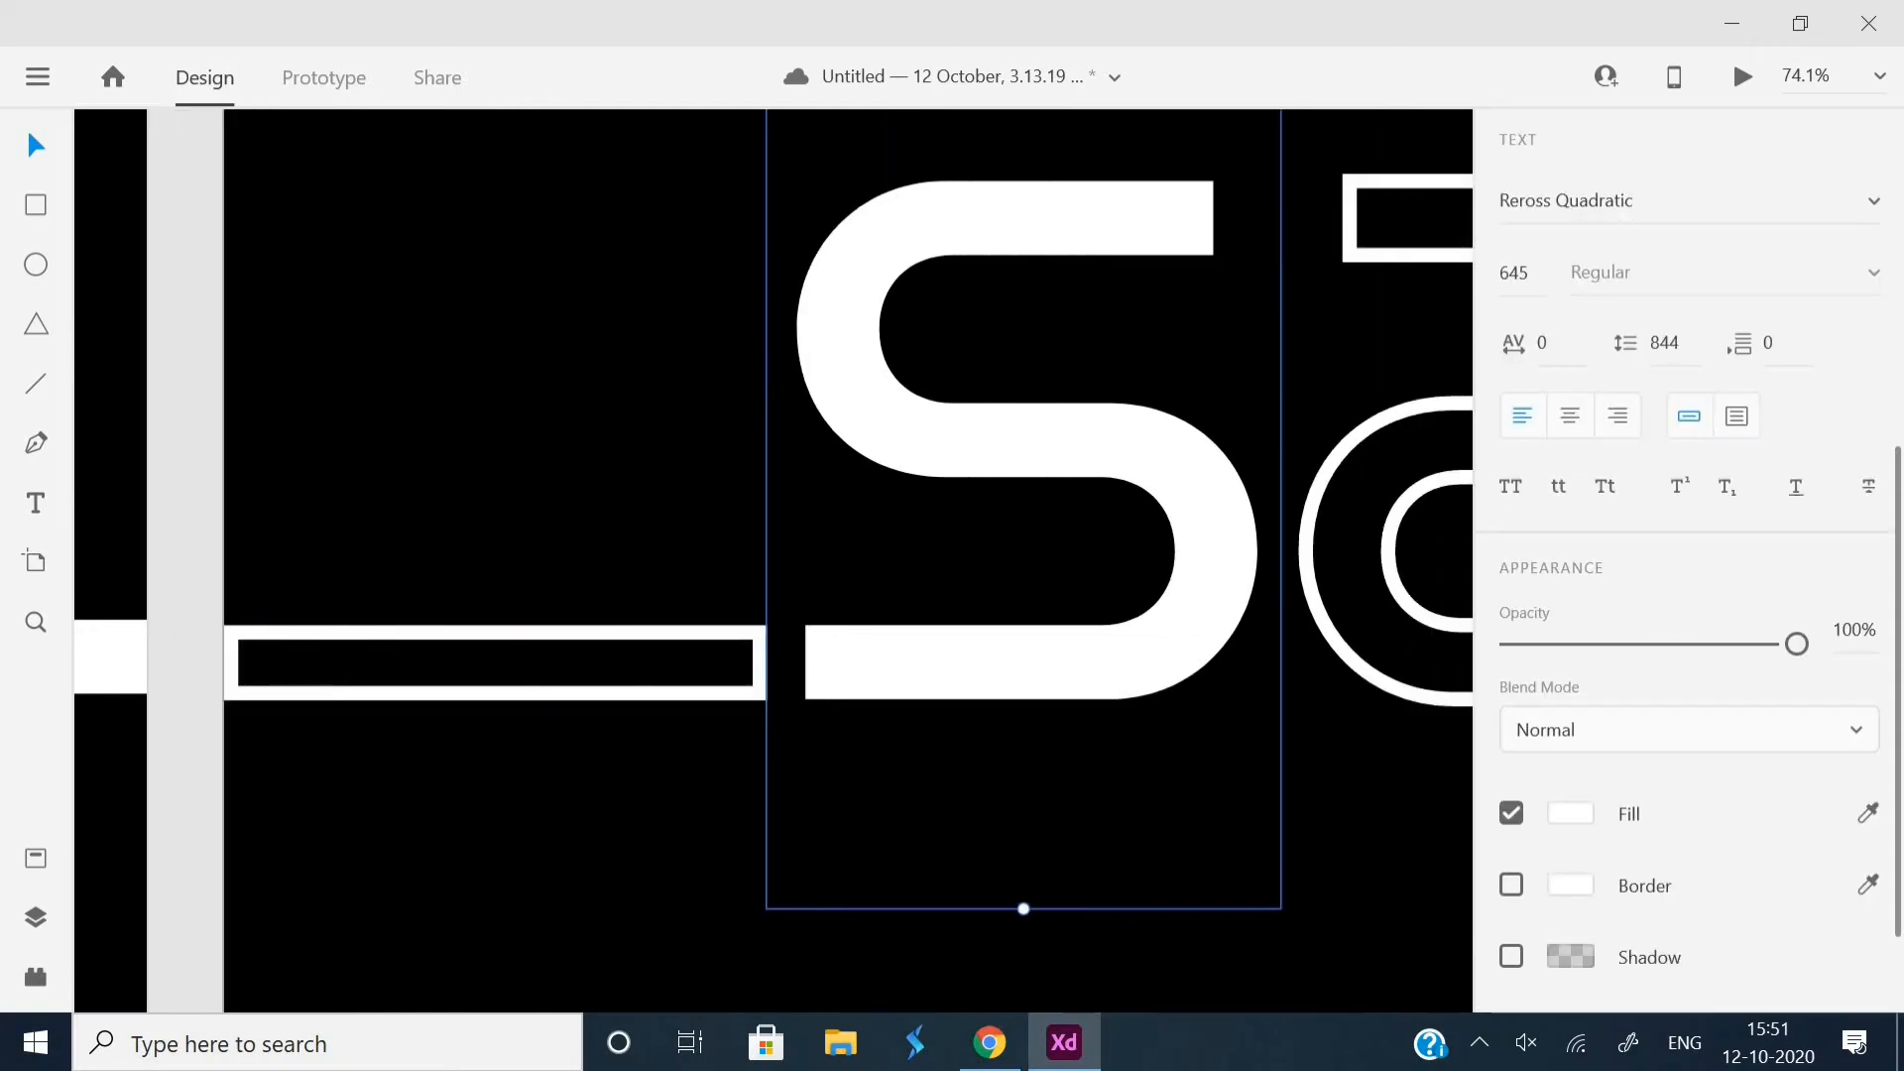
- Place a copy of the outlined bar between the mirrored S and the artboard's right edge, at the same height
scroll(774, 560, down, 5)
scroll(773, 560, right, 5)
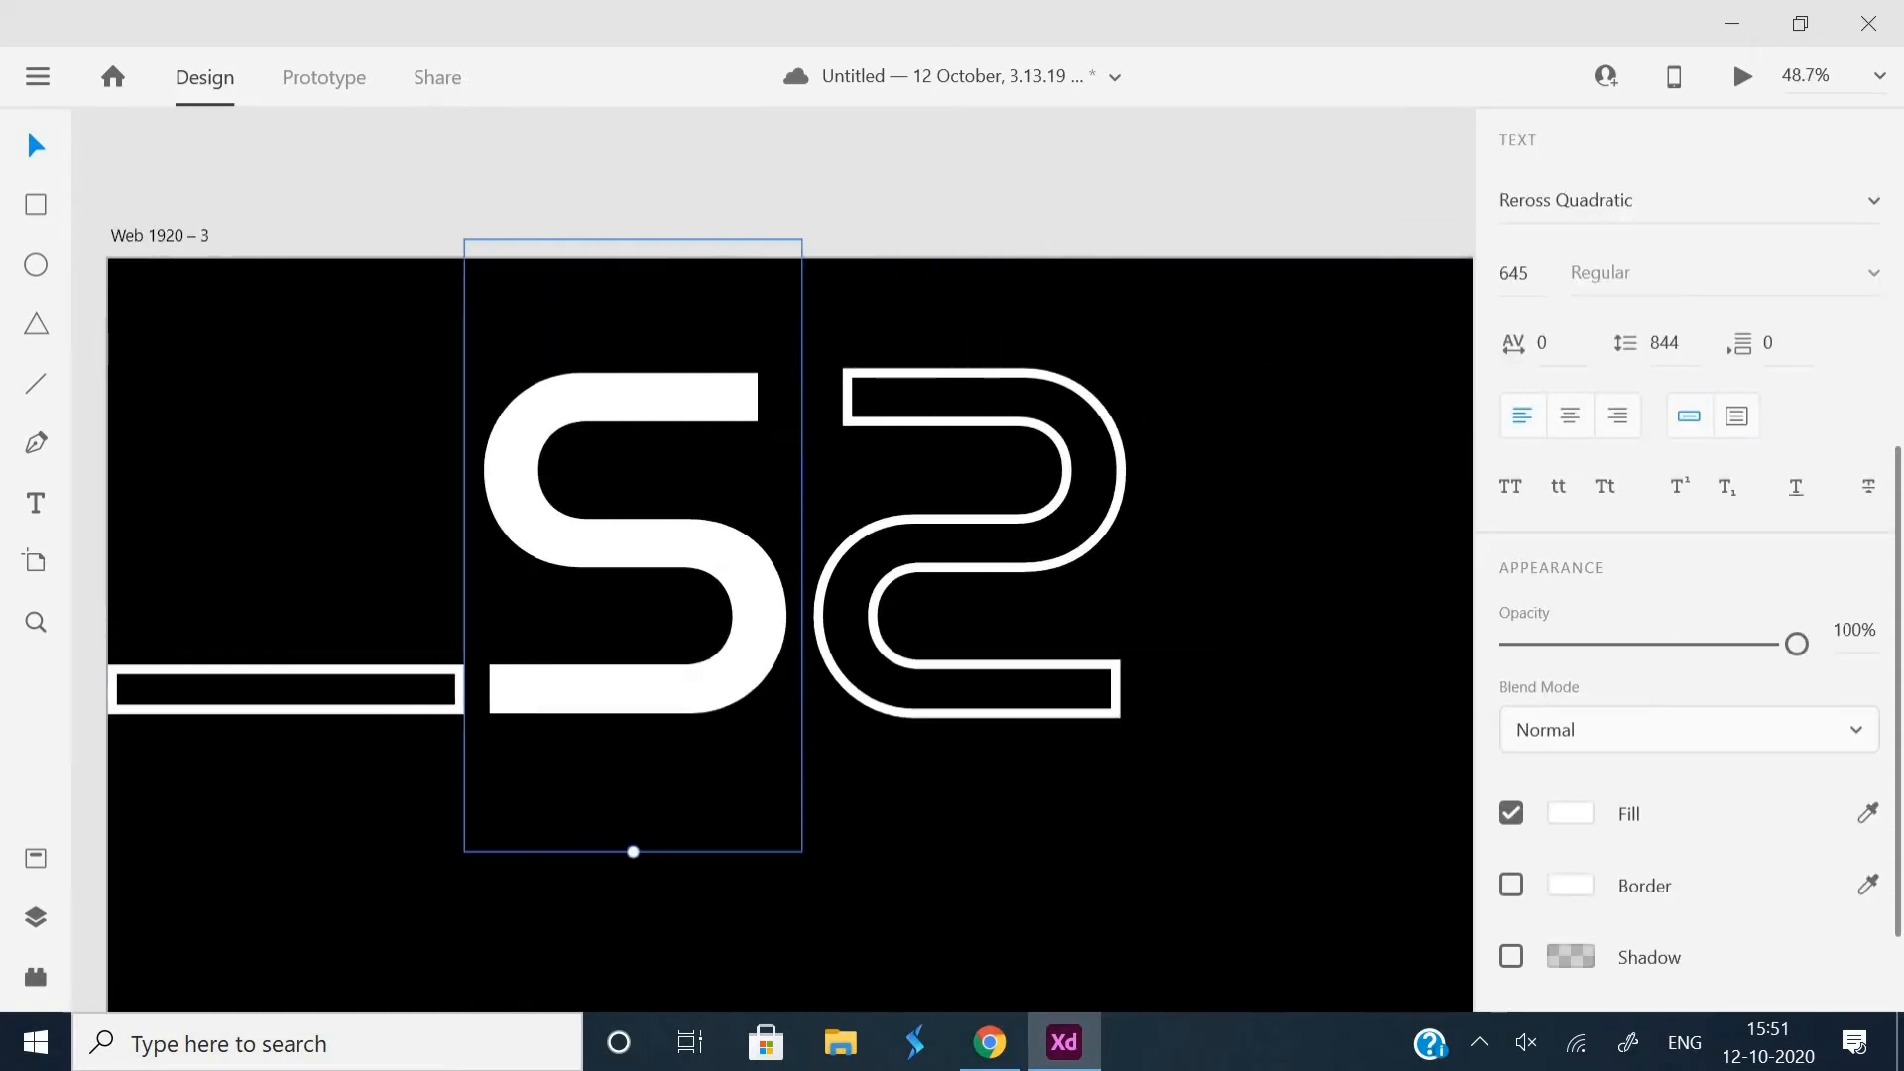
scroll(774, 561, right, 3)
scroll(774, 560, down, 3)
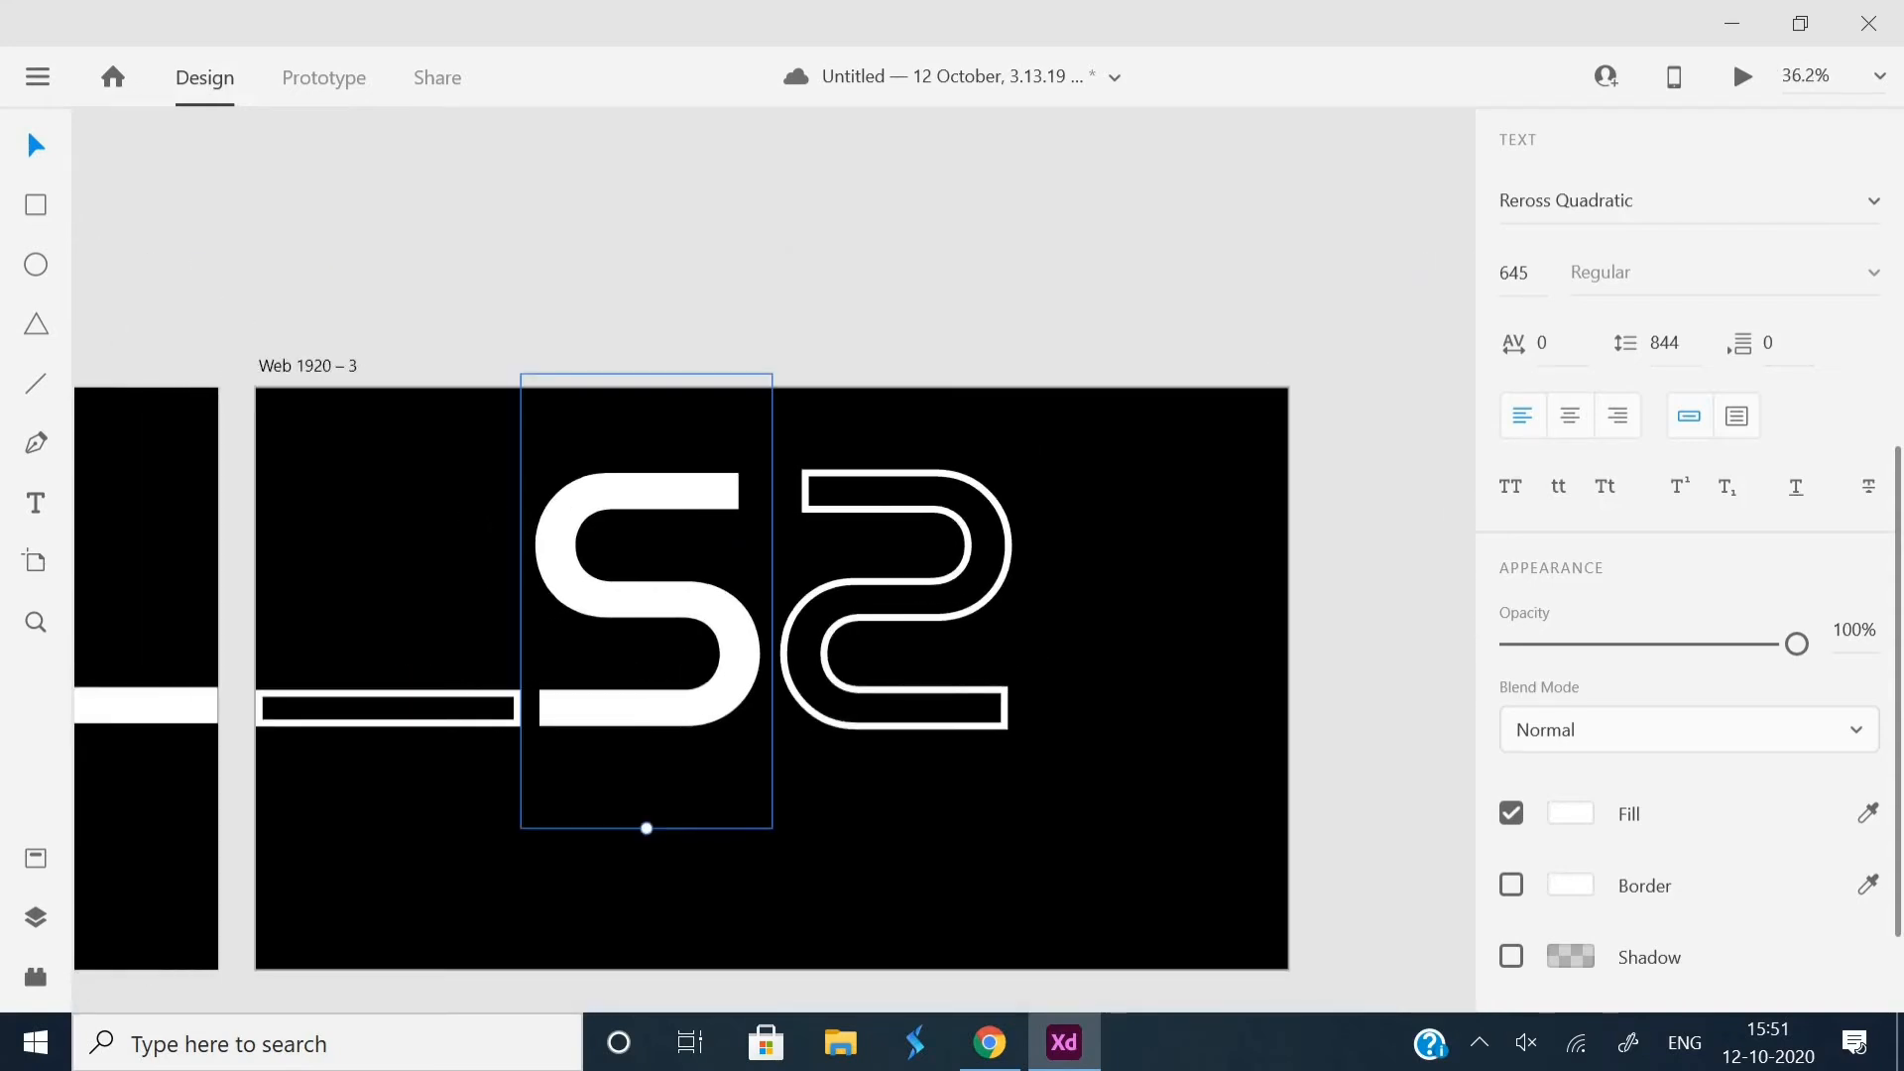
click(389, 708)
click(389, 724)
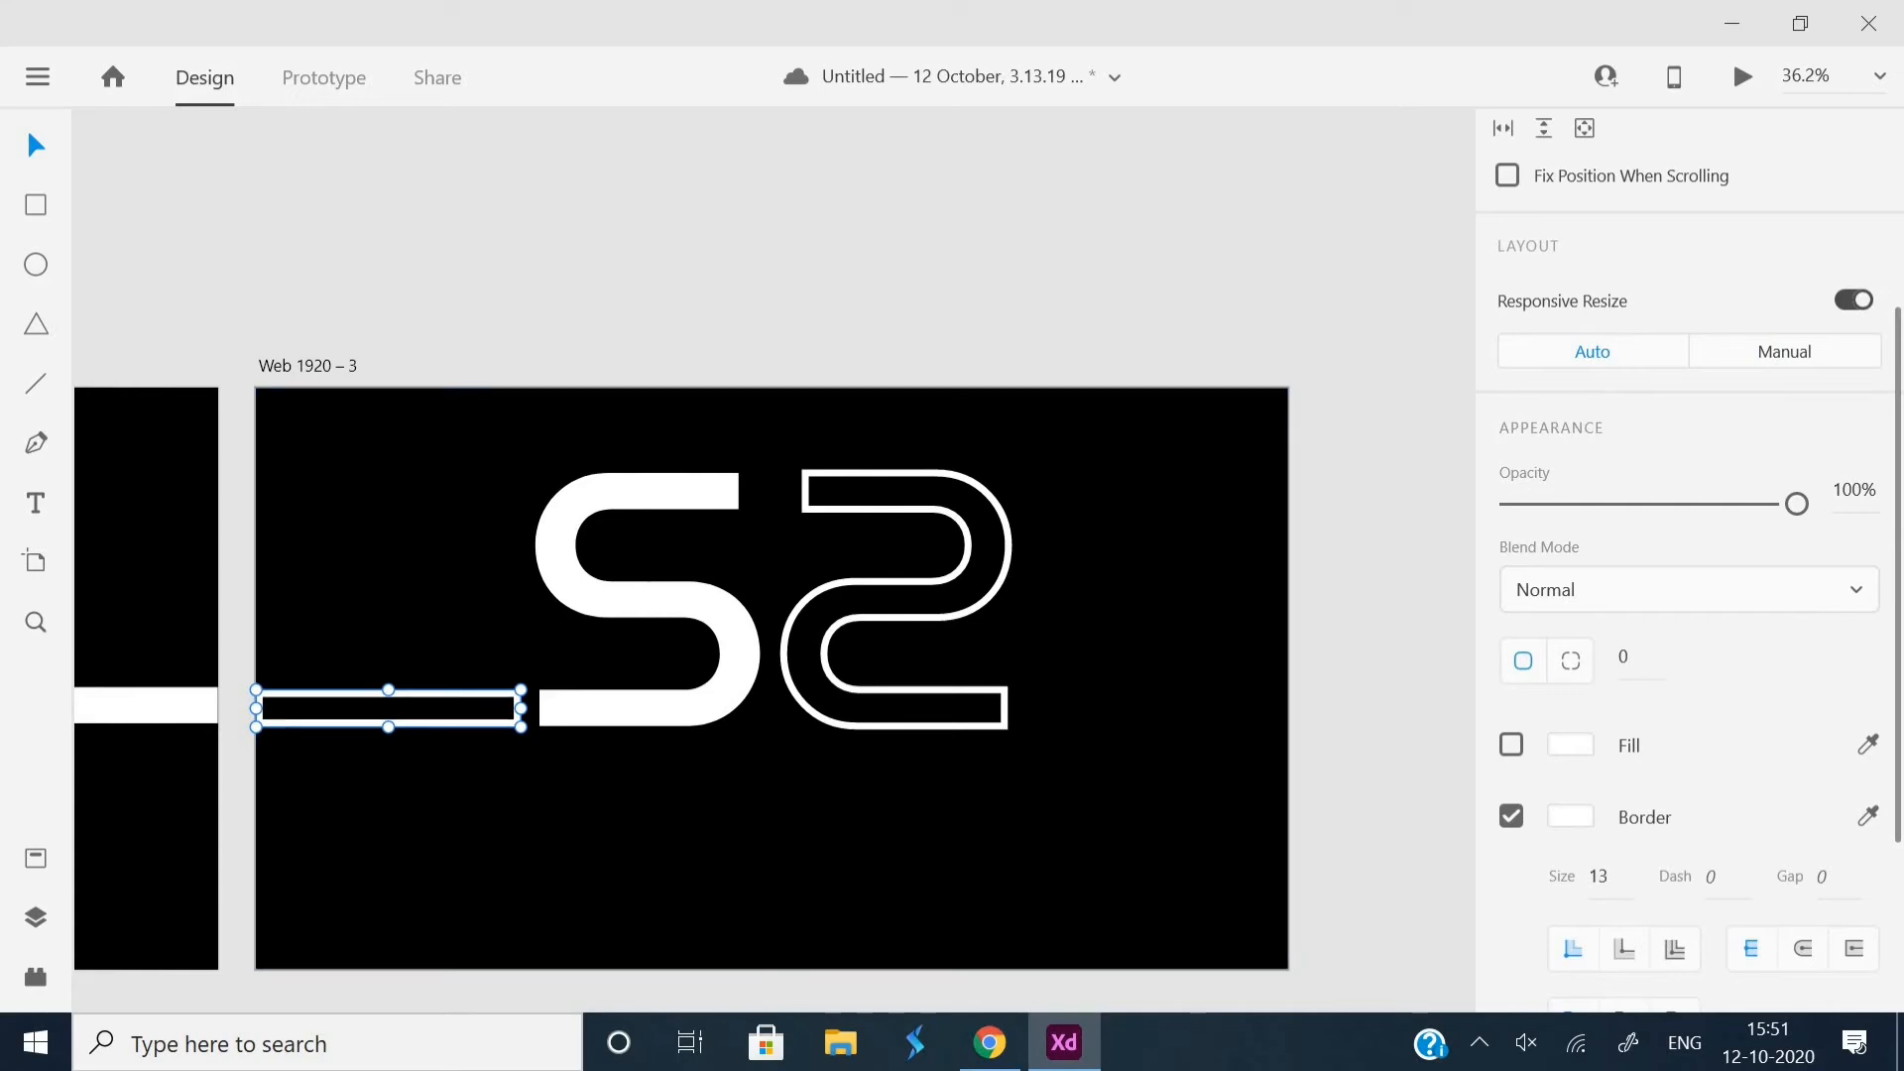
drag(389, 708, 1156, 708)
- Enable the white fill and turn off the border on the copied bar beside the mirrored S
scroll(1690, 560, down, 5)
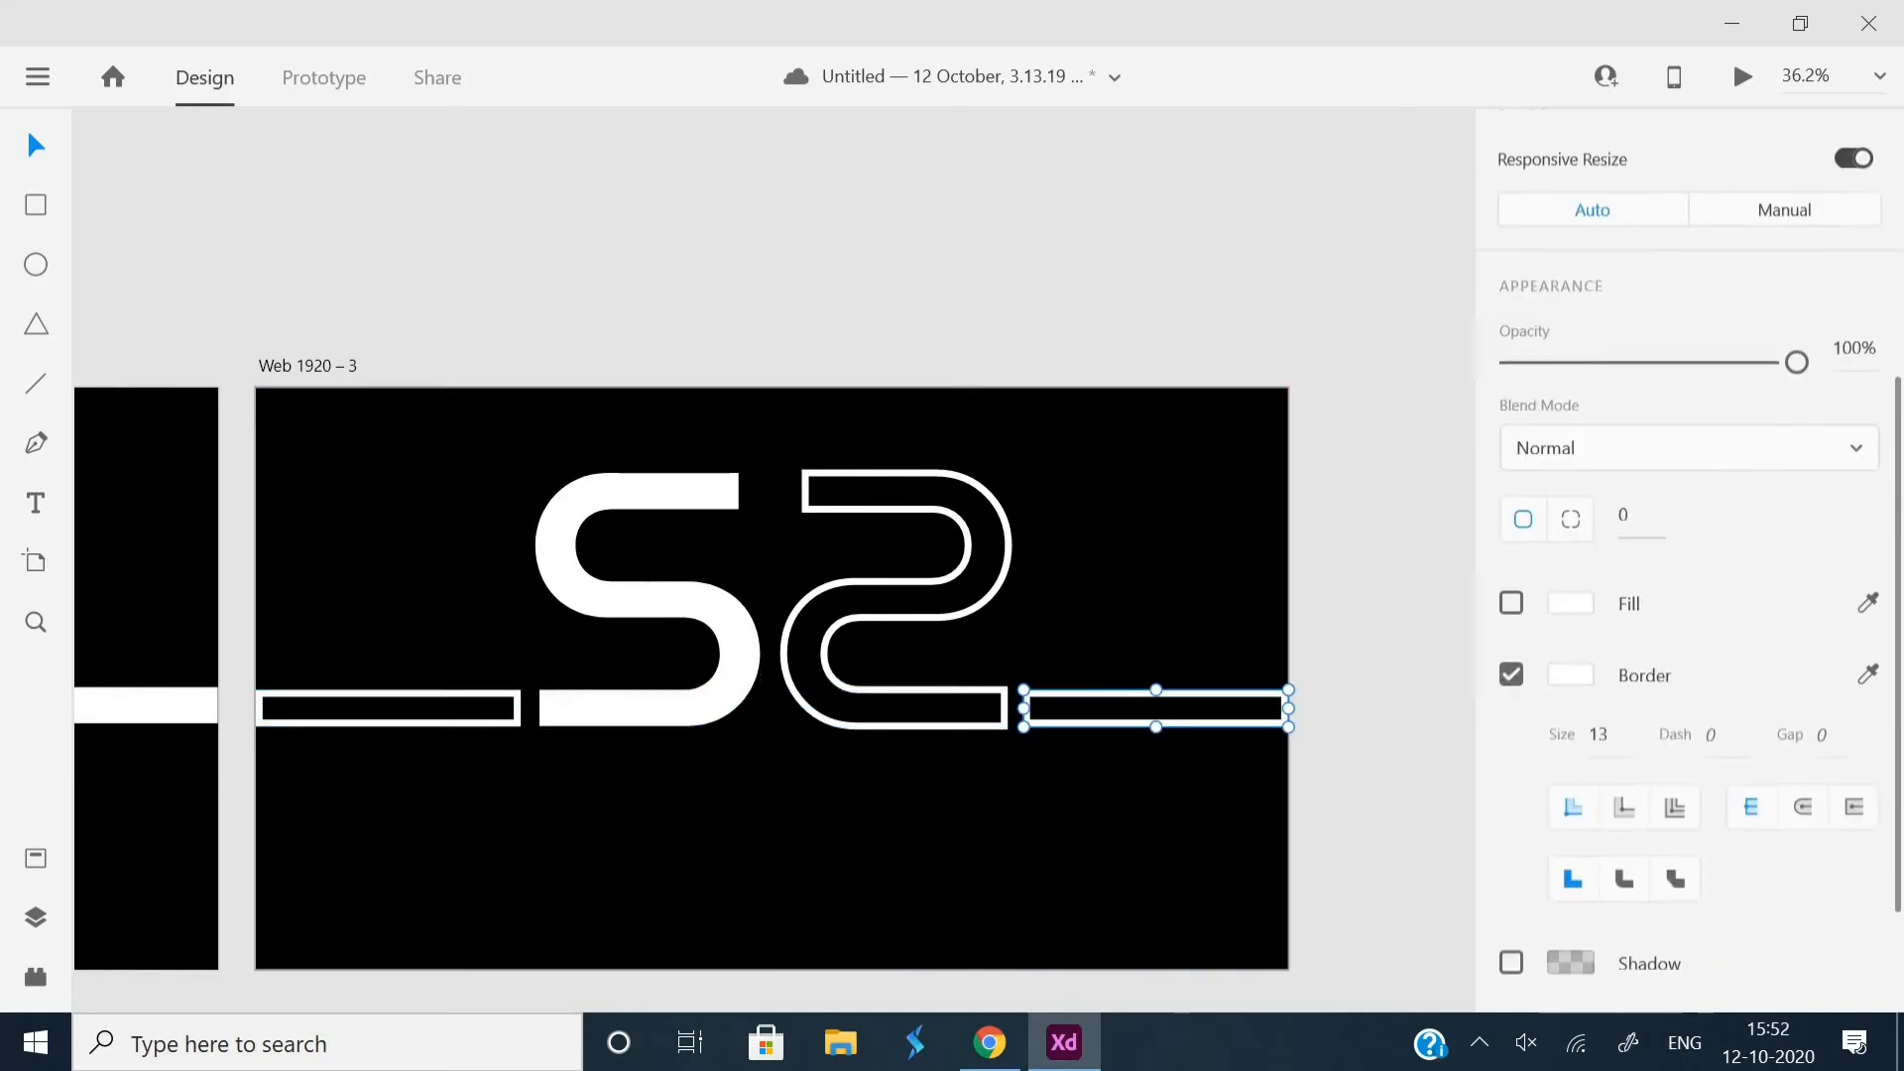
click(1512, 476)
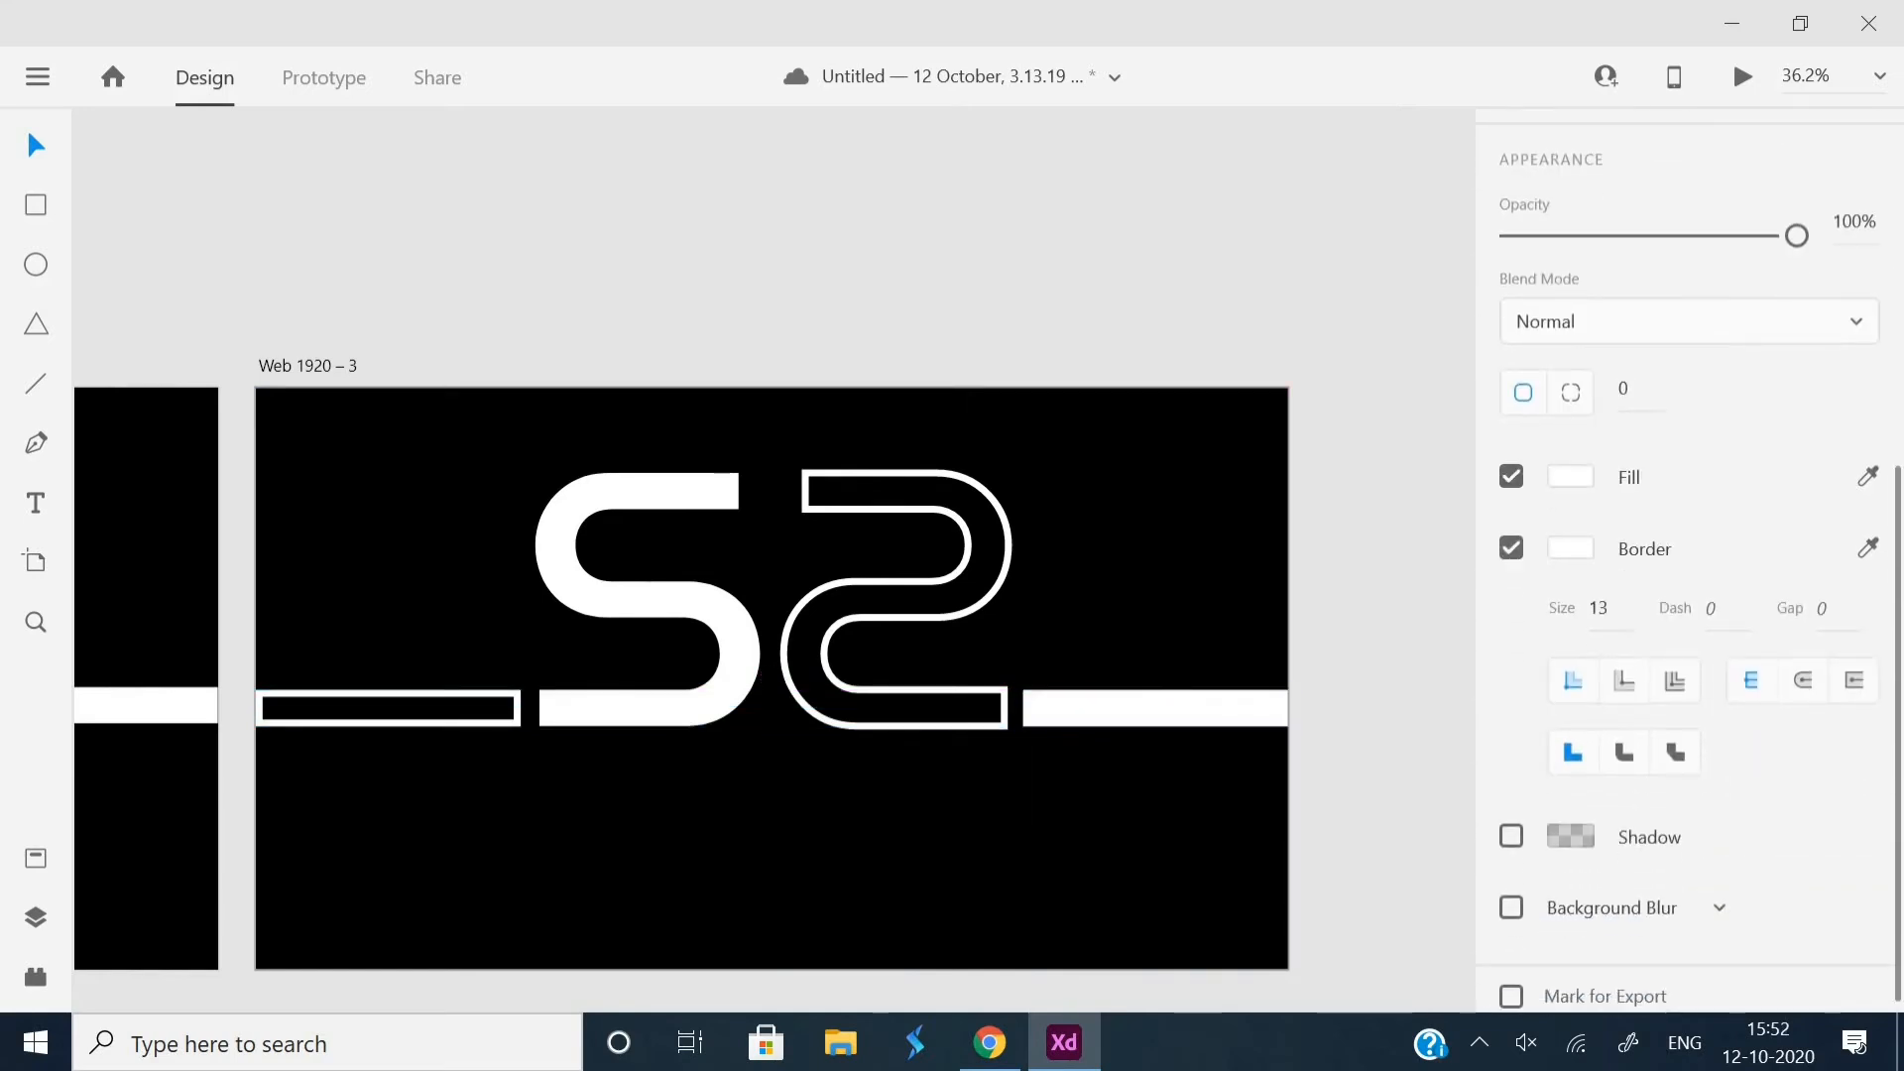
click(1511, 547)
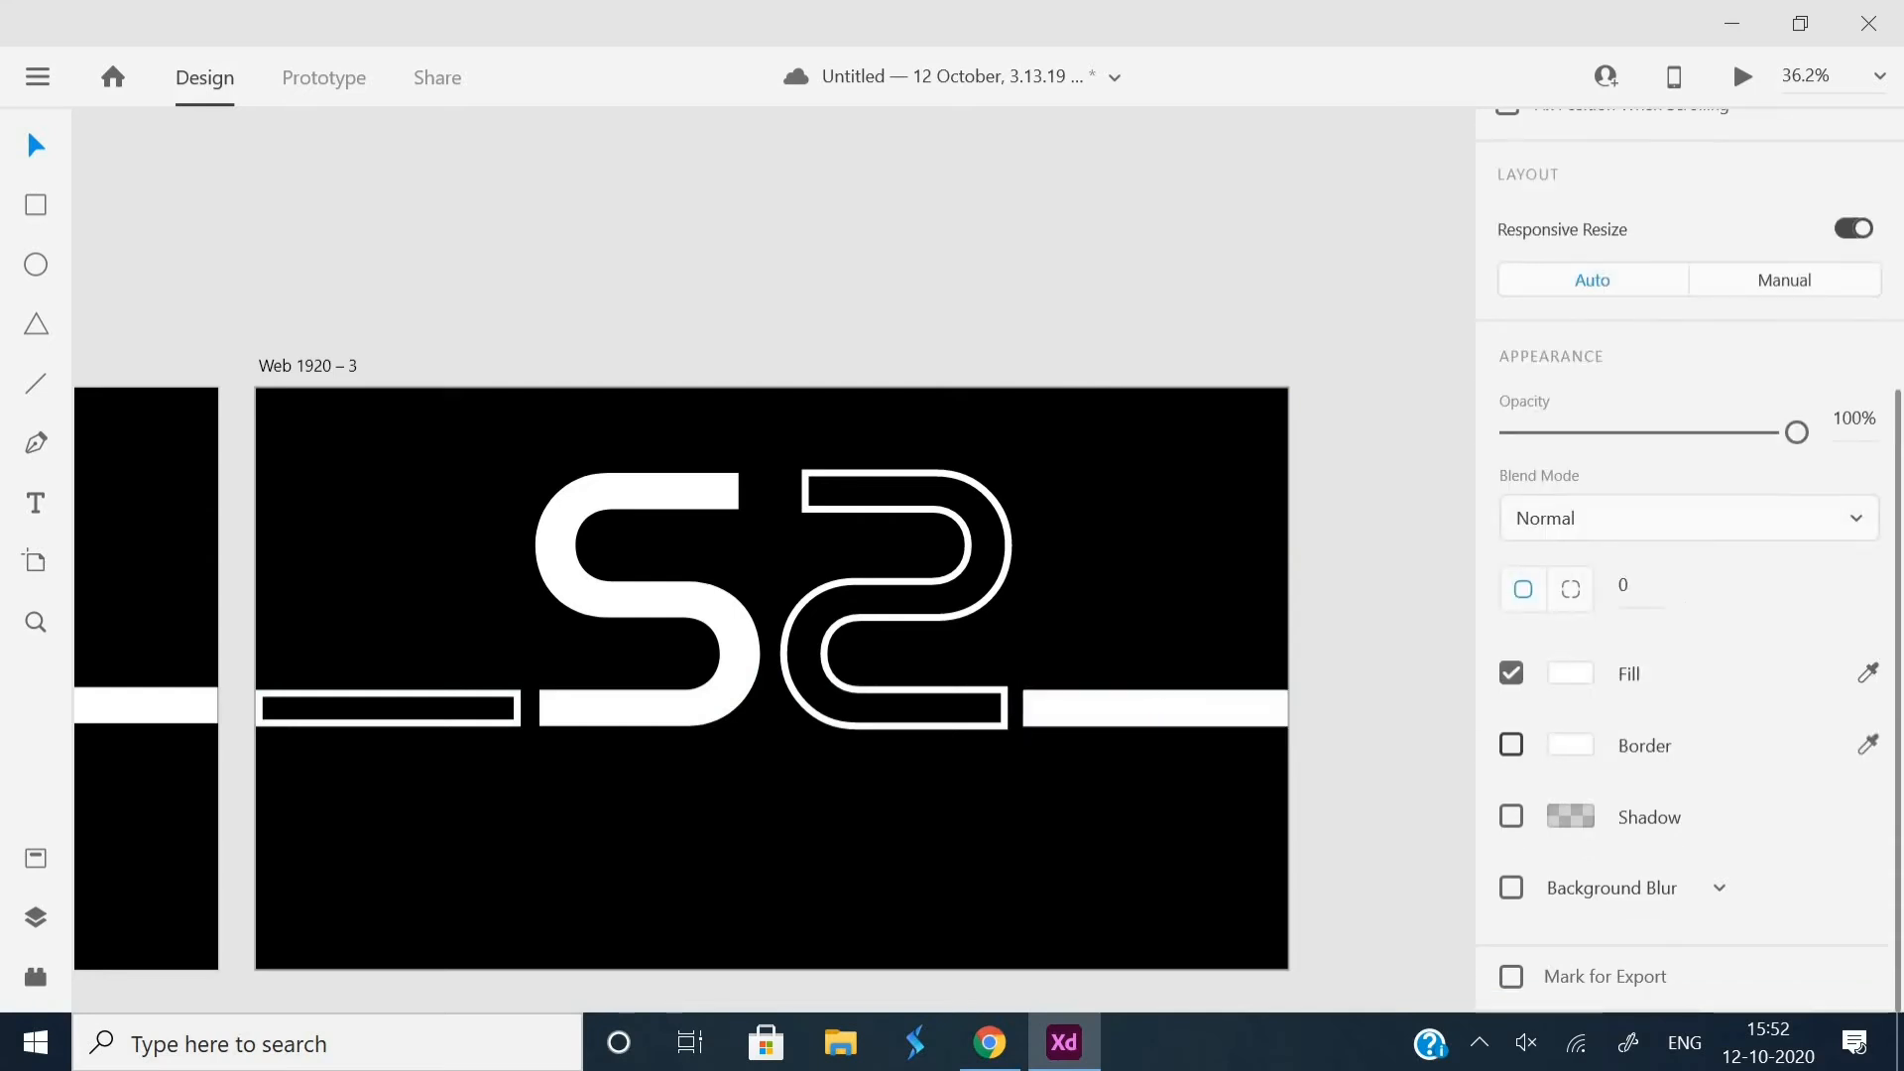
- Stretch the solid bar vertically to a height of 81 at Y 553 to match the mirrored S's lower arm
click(898, 596)
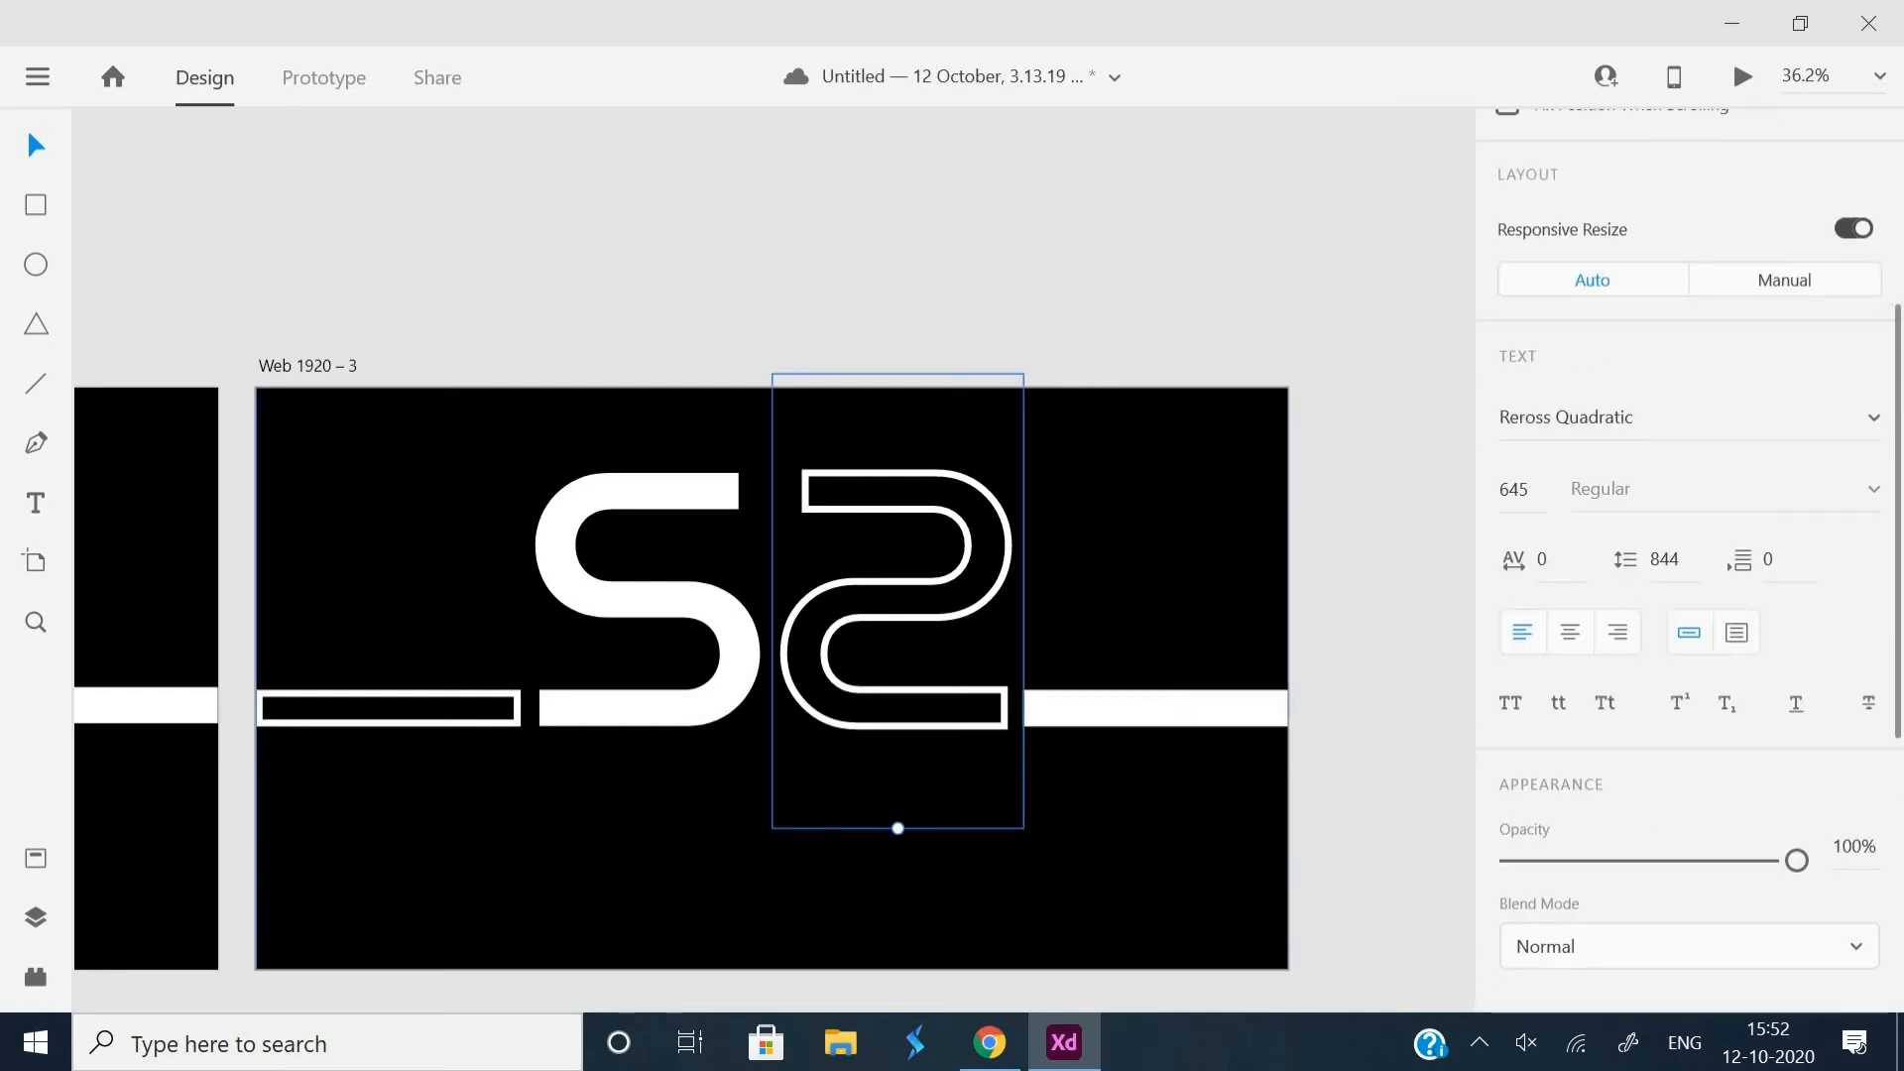
click(1146, 710)
scroll(1145, 710, up, 2)
scroll(1289, 704, up, 3)
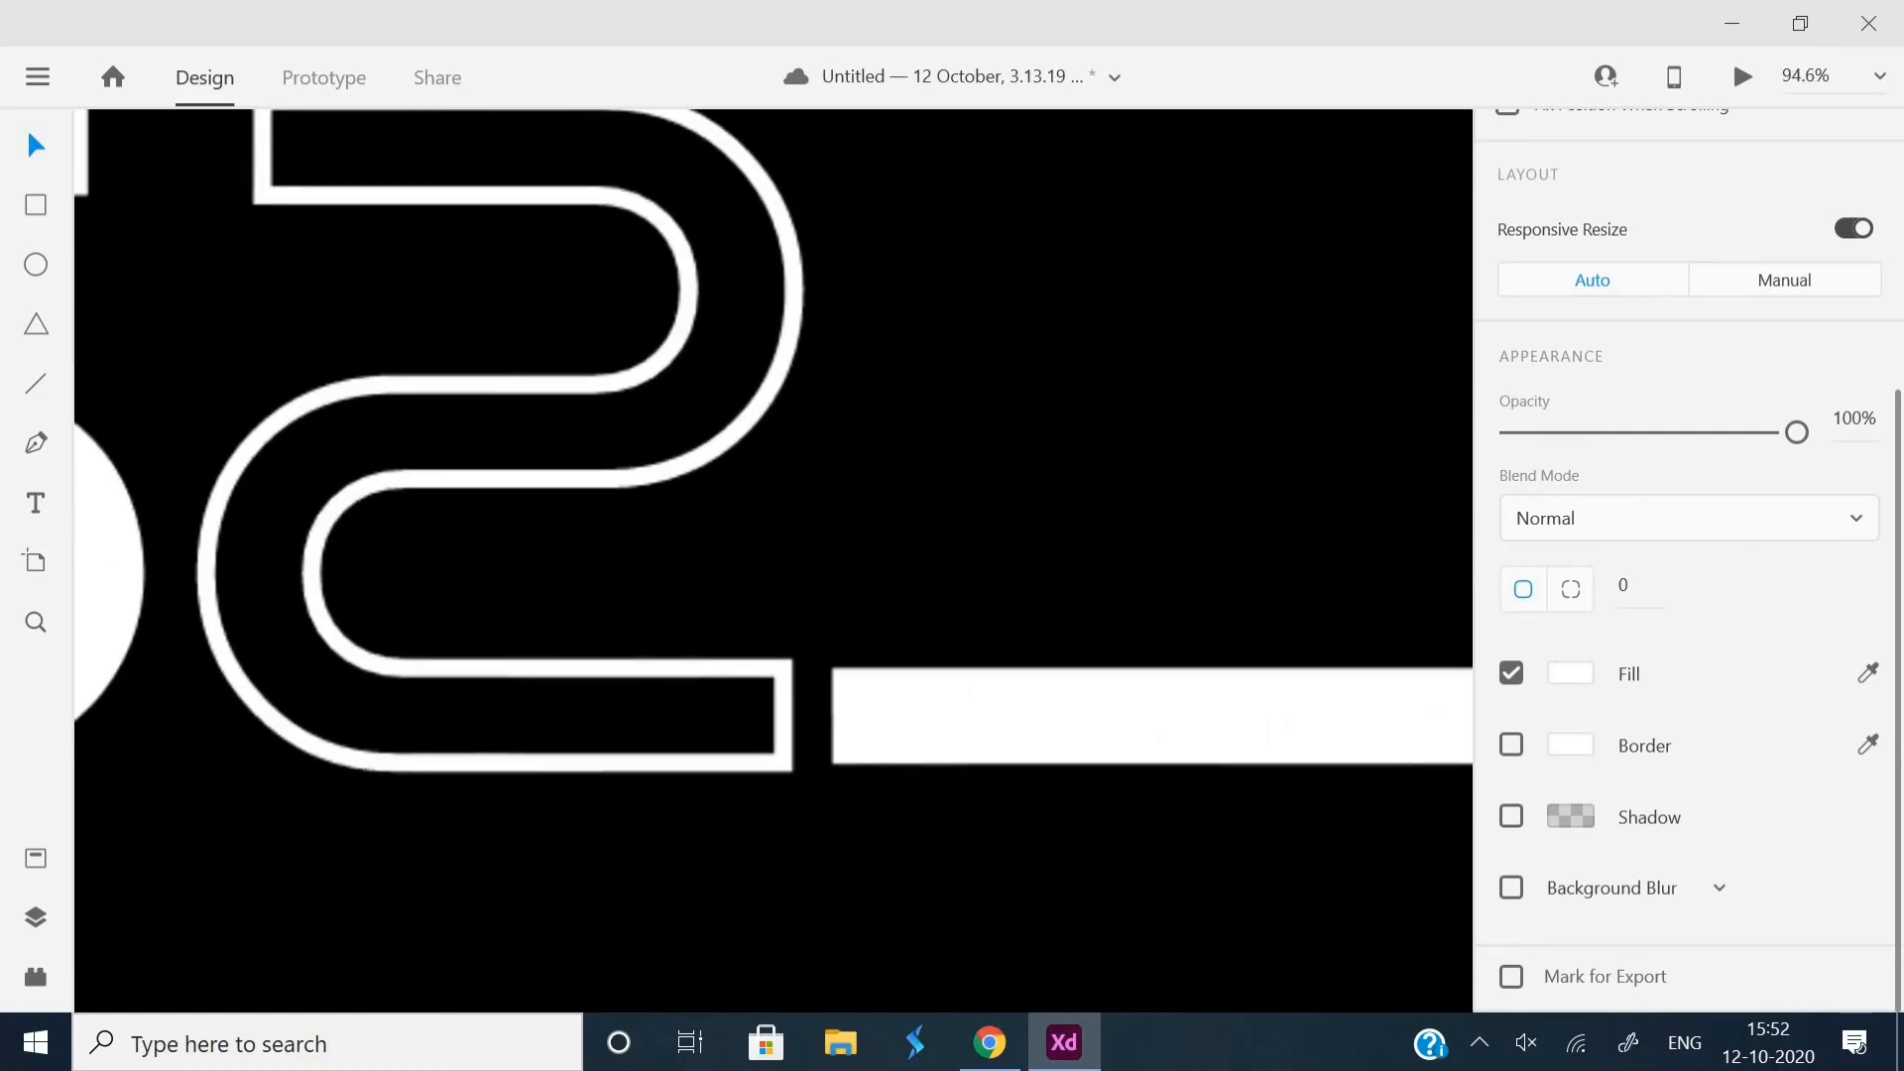
key(Escape)
drag(1045, 654, 1045, 656)
drag(1045, 764, 1045, 771)
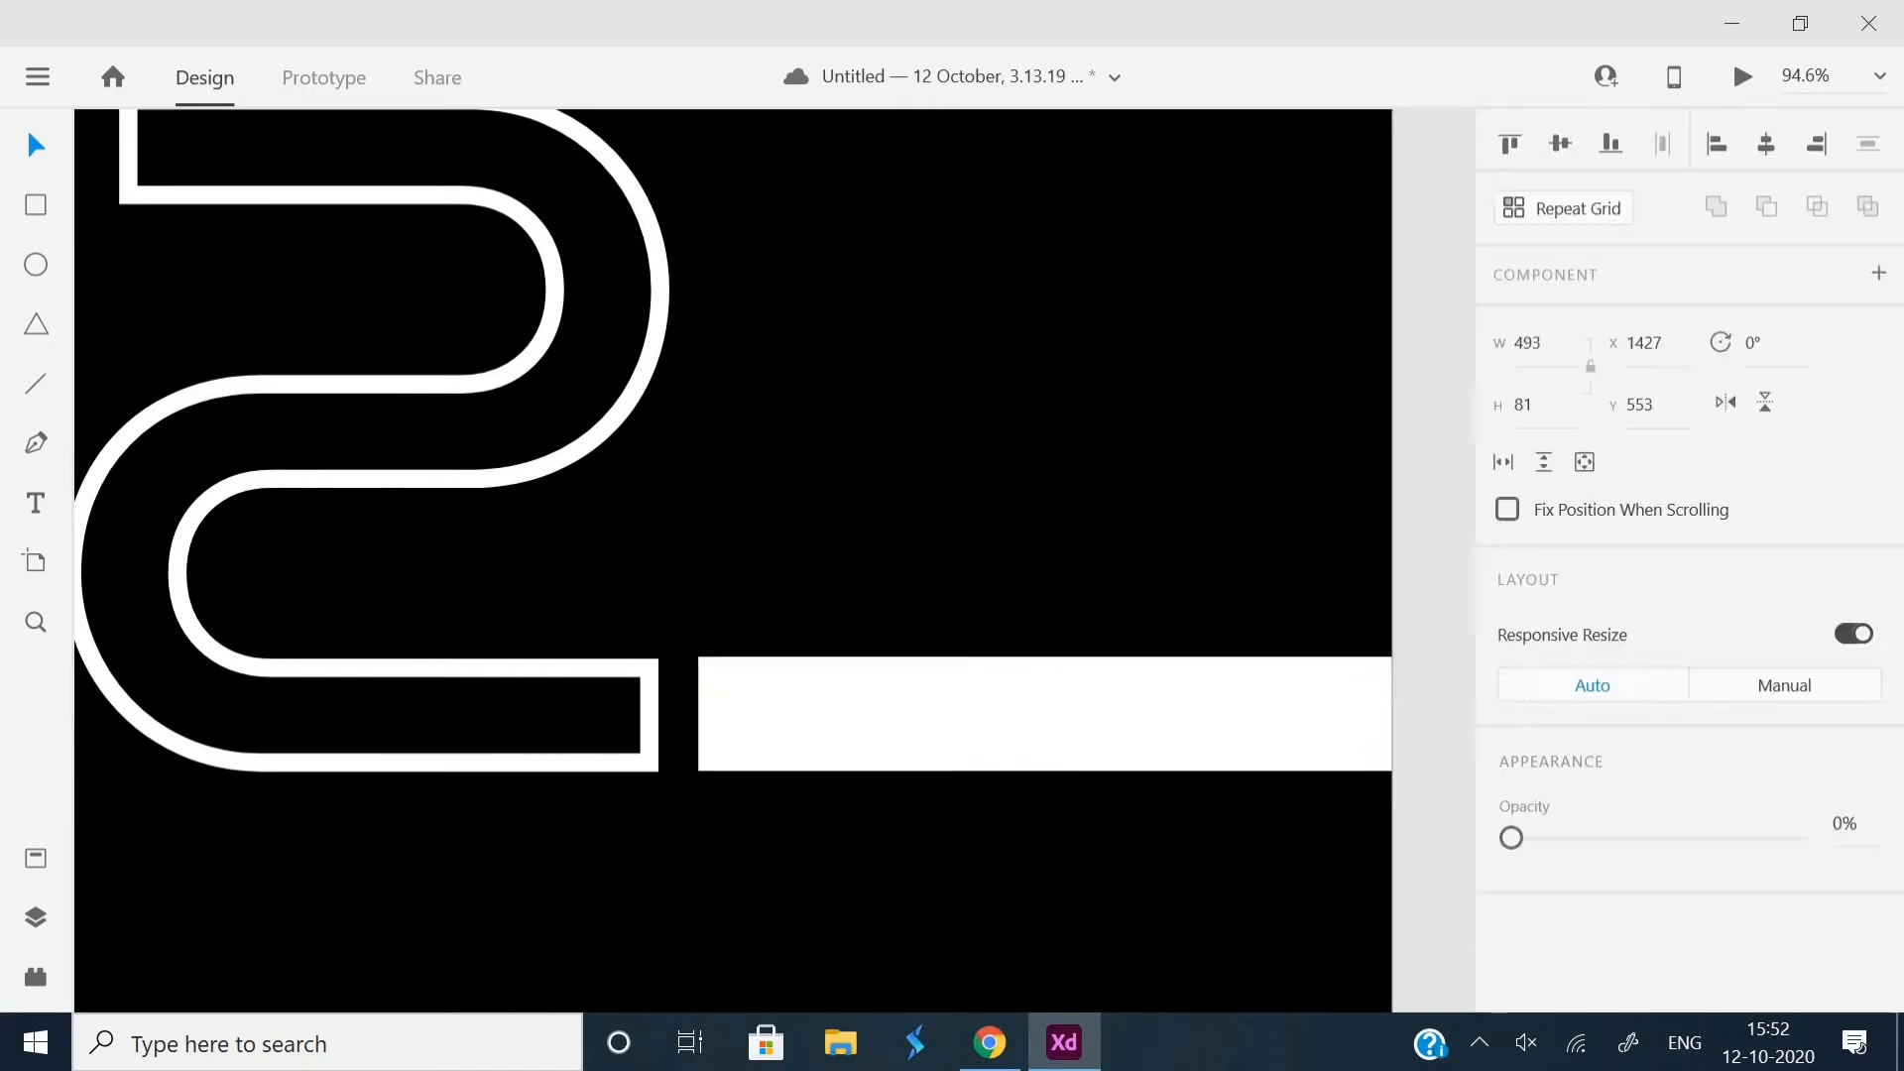
scroll(1037, 680, down, 6)
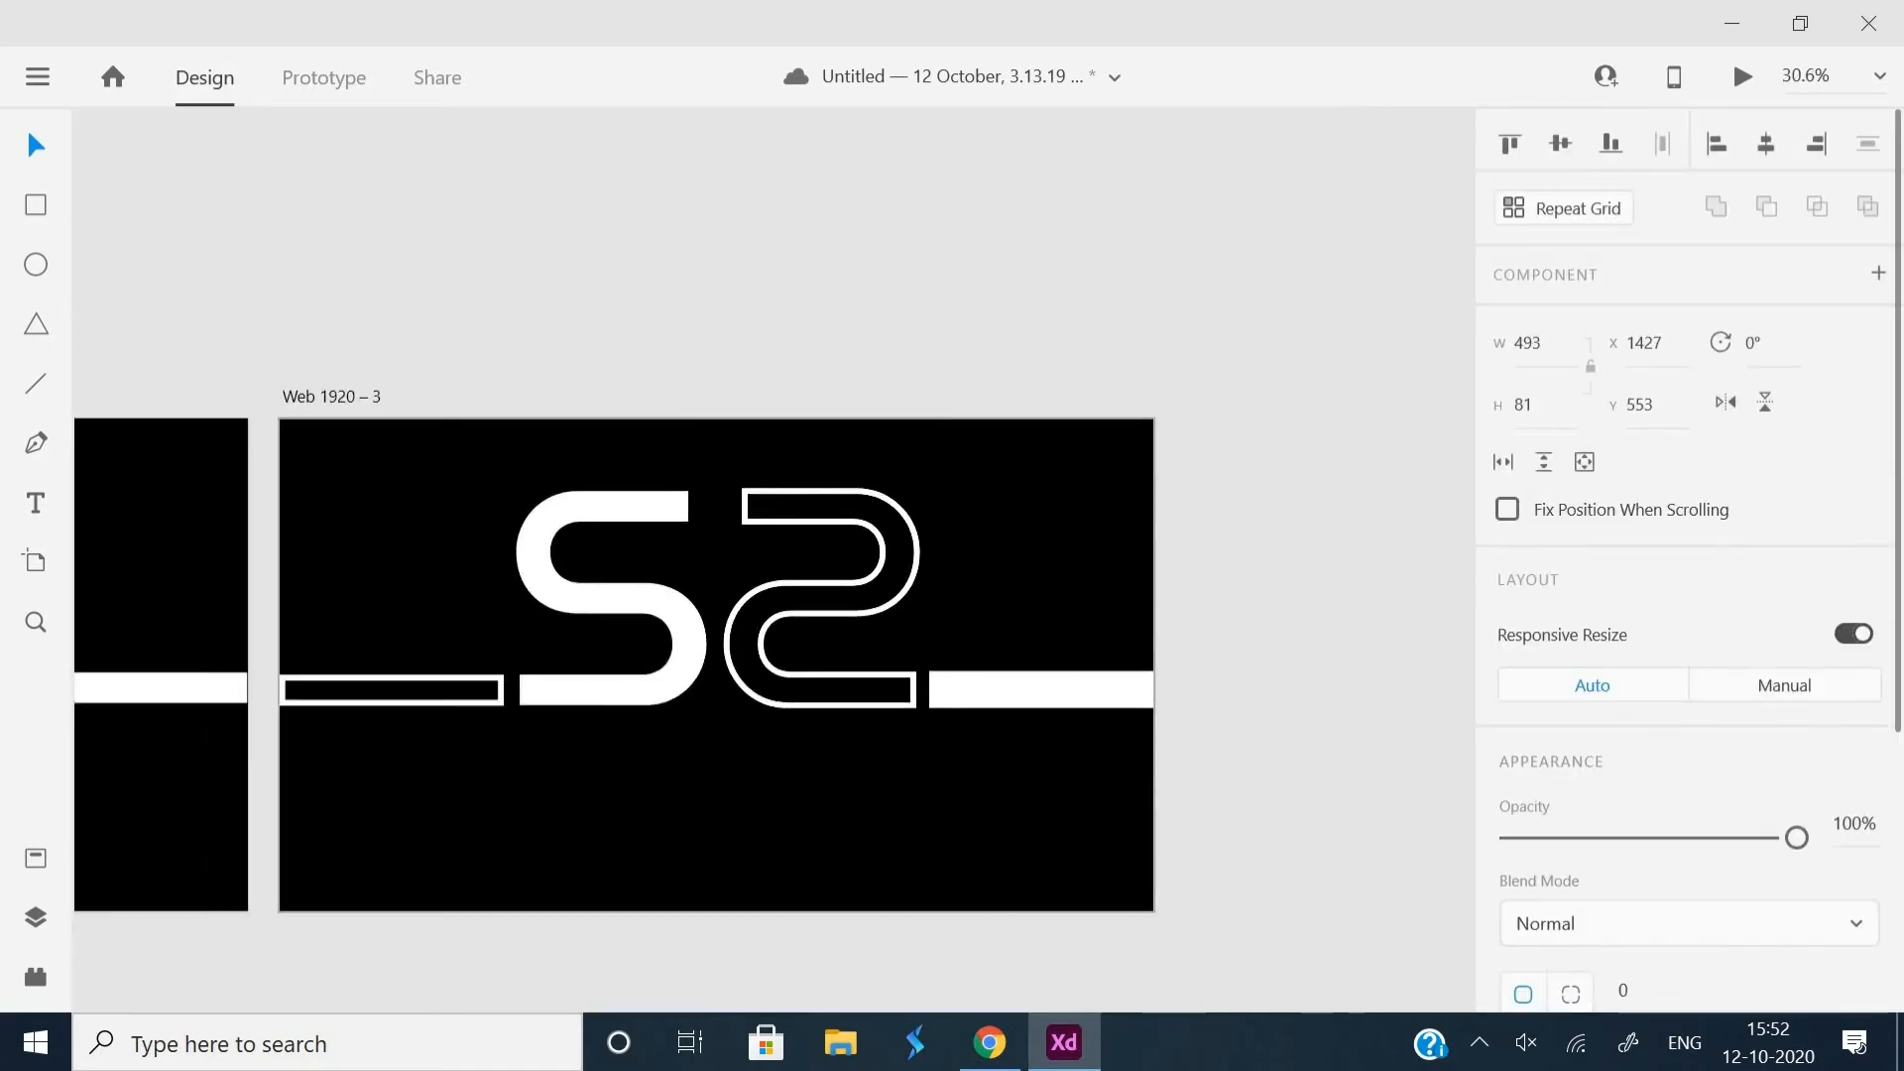
scroll(1037, 680, left, 1)
key(Escape)
scroll(681, 652, left, 1)
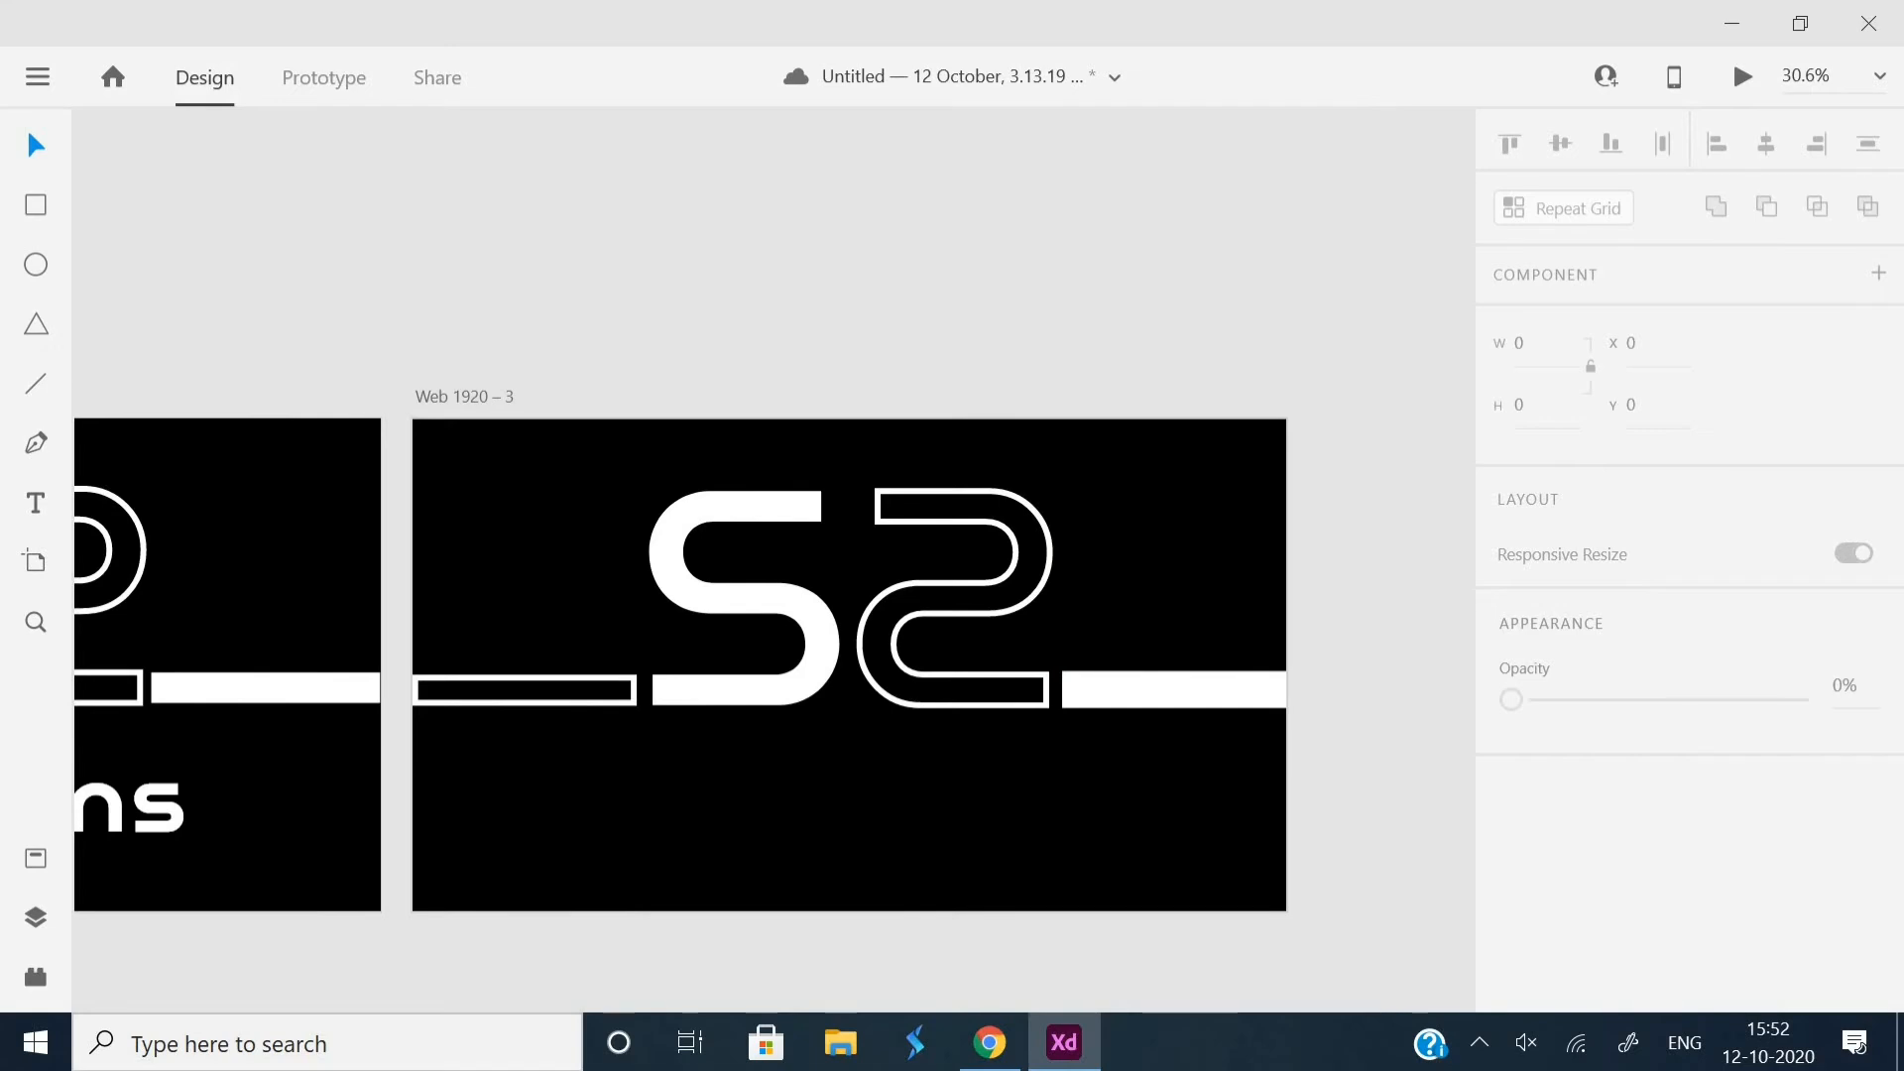
- Open the Icons 4 Design plugin with its "setting" search and save the document
click(36, 977)
scroll(955, 595, right, 1)
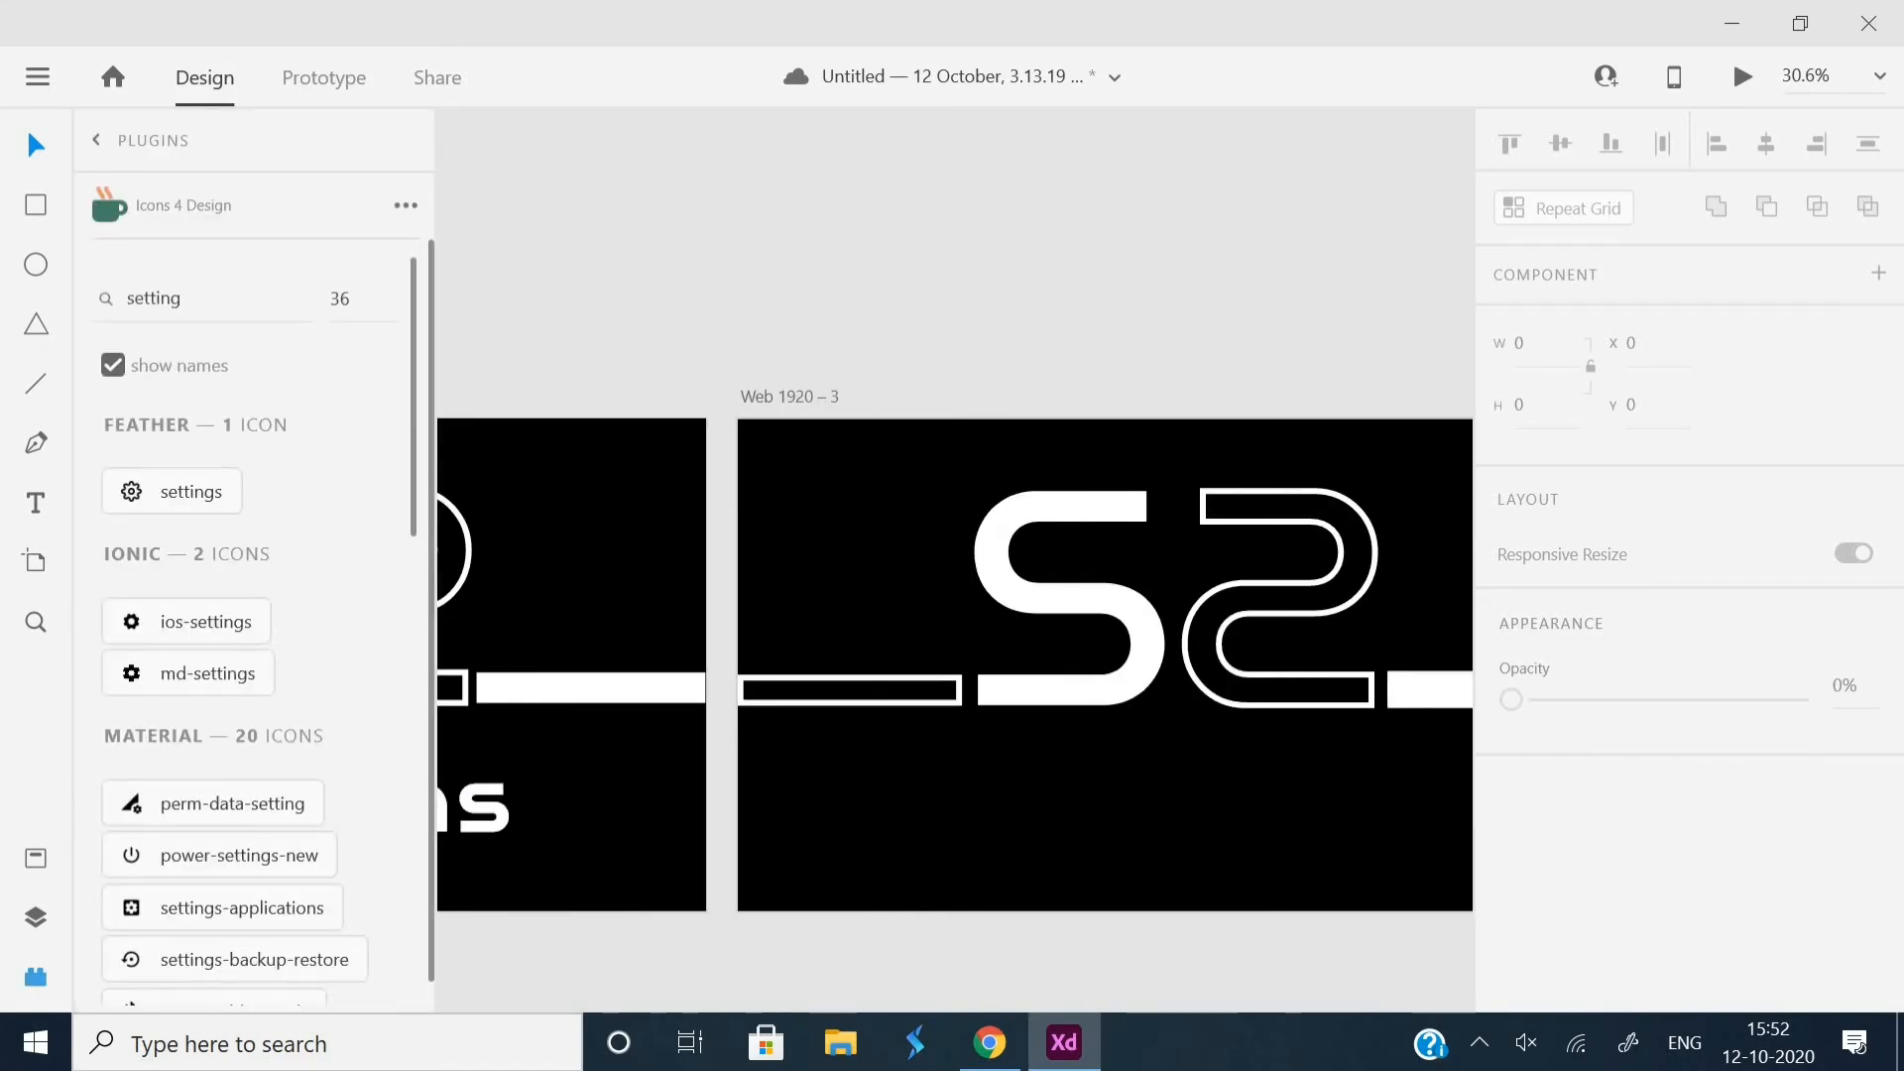
click(199, 299)
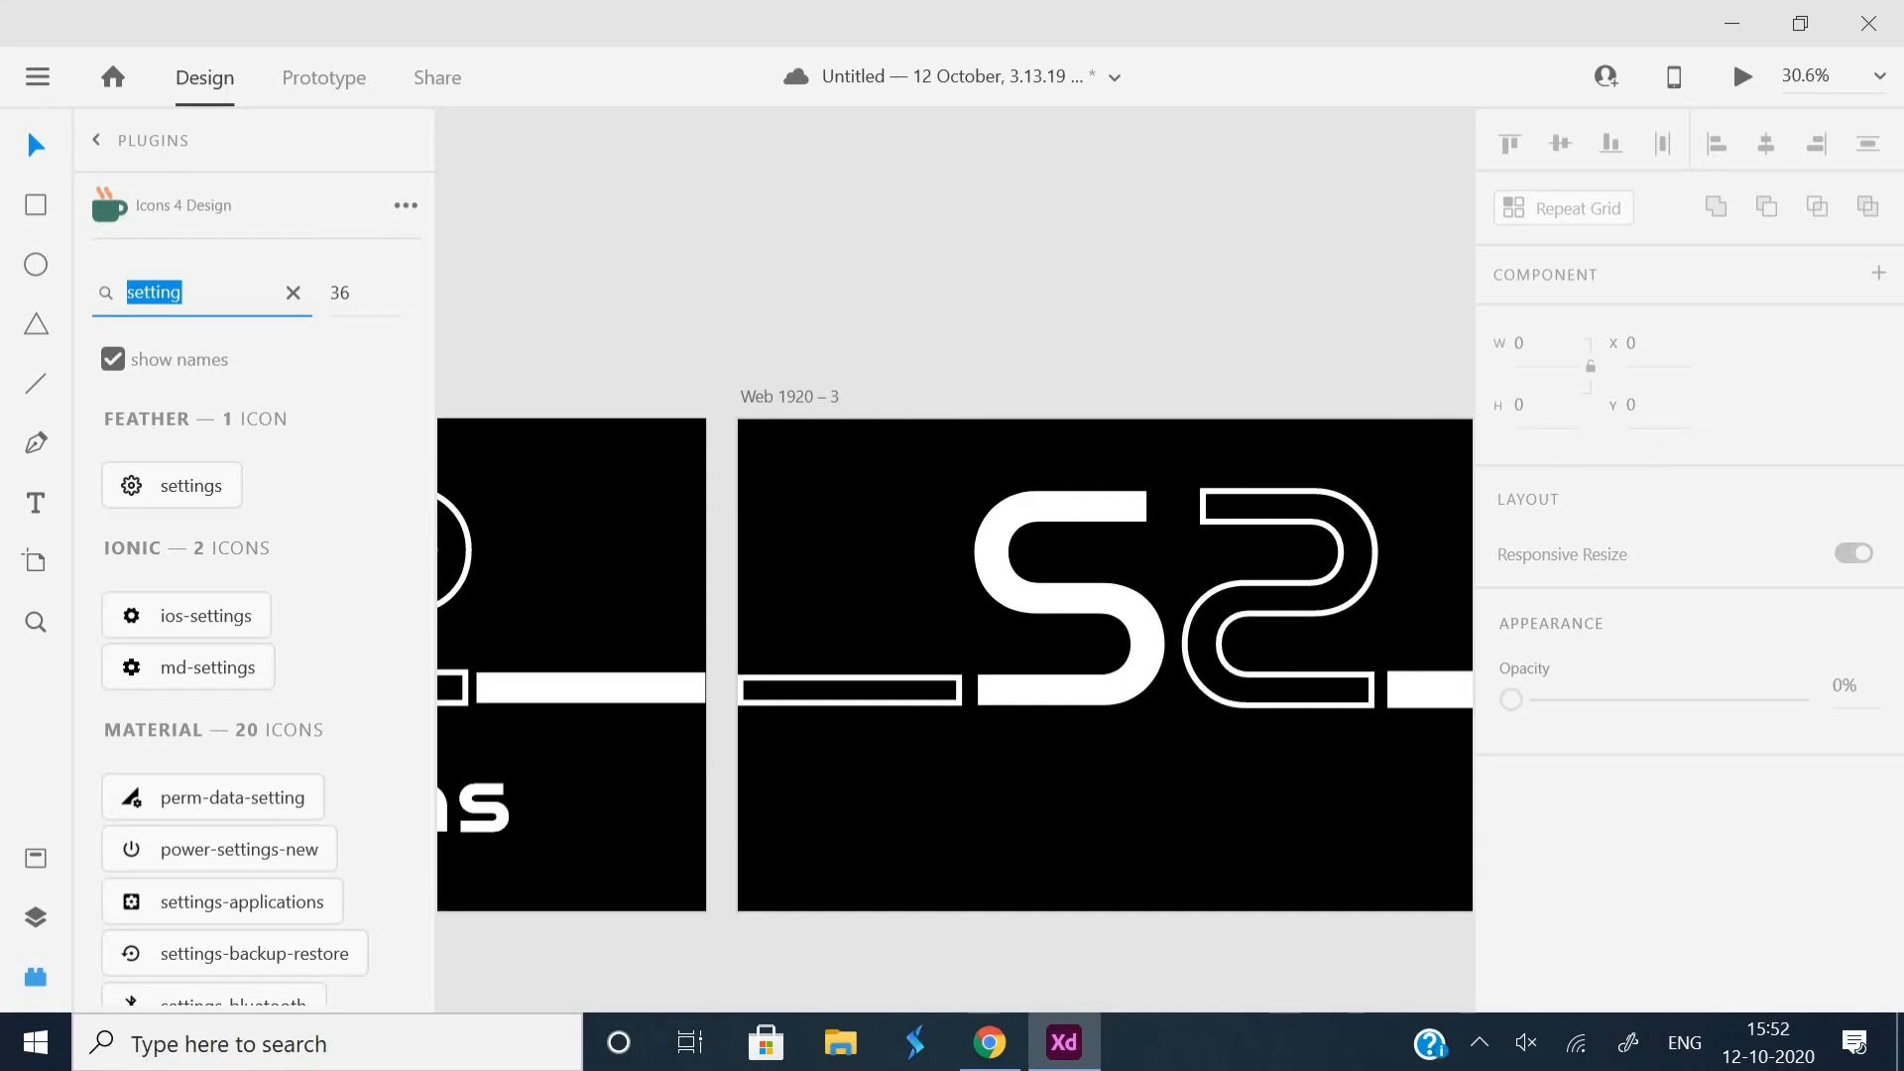
key(ctrl+s)
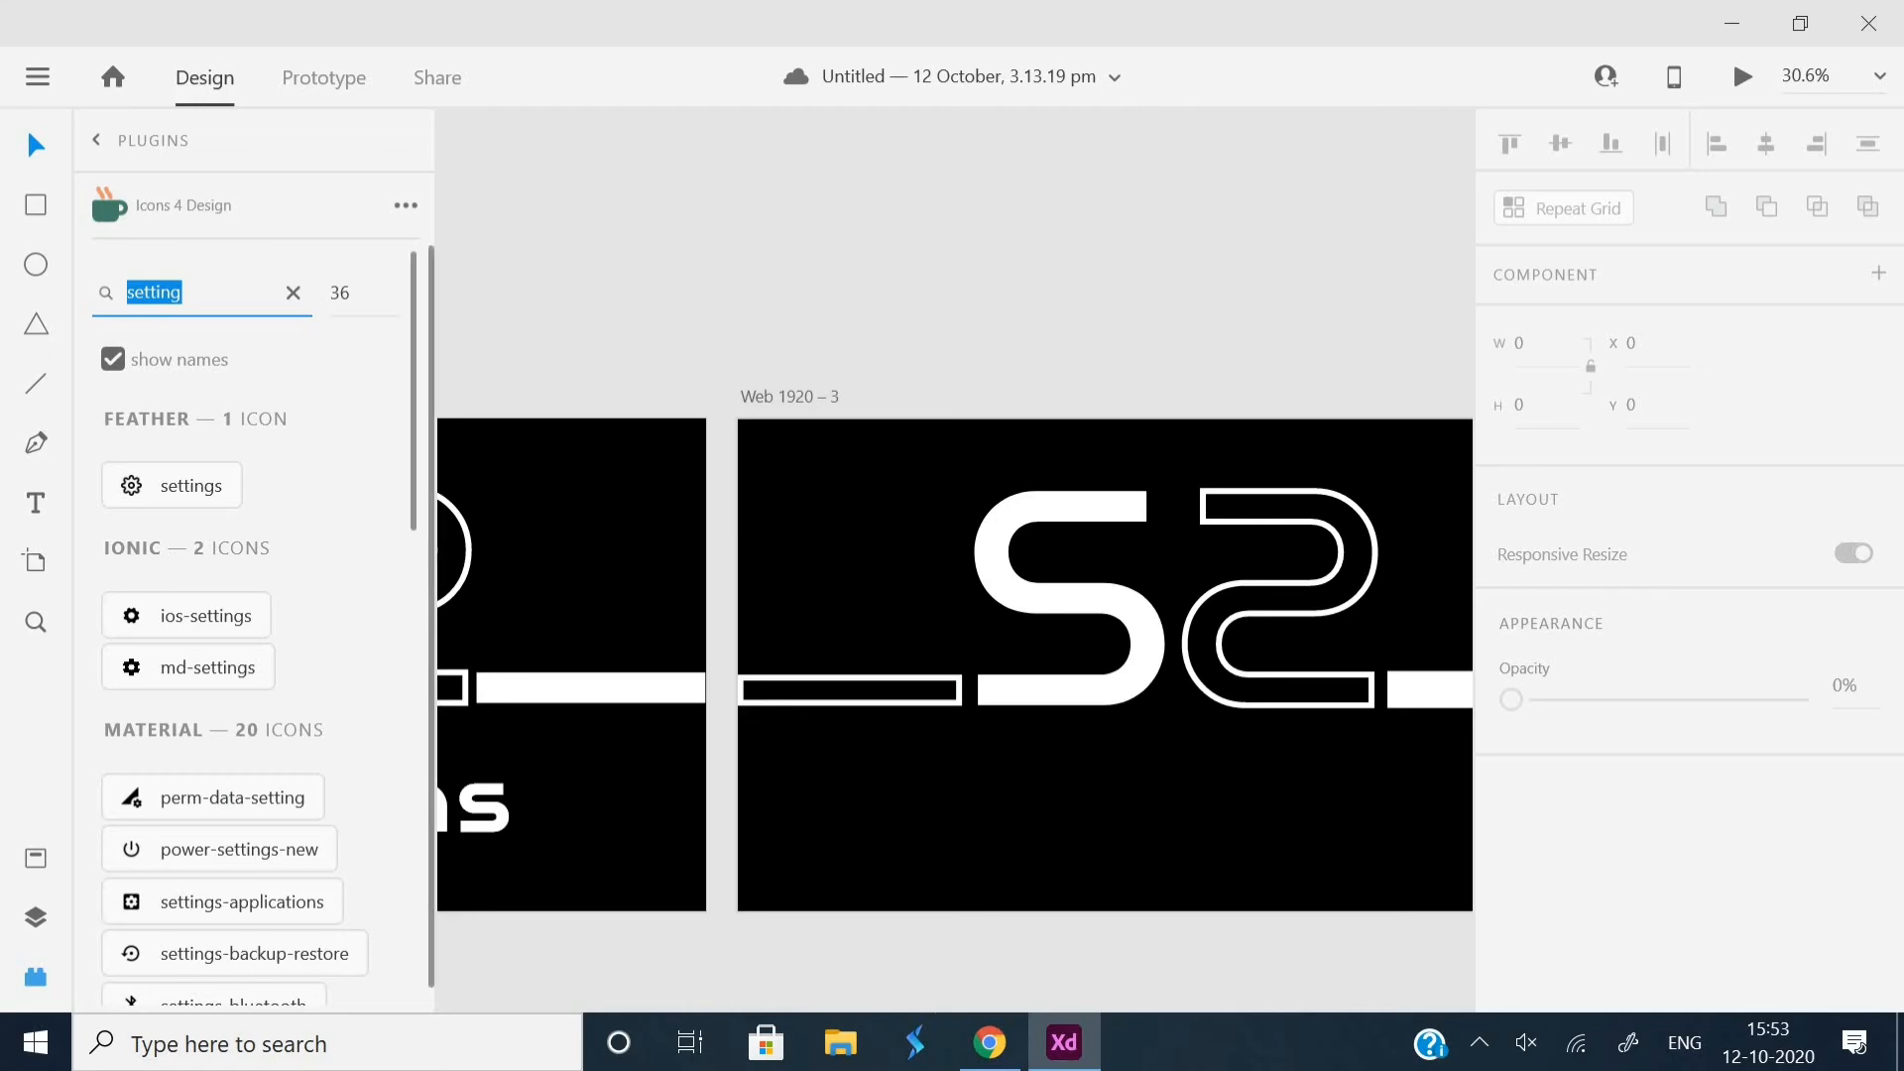
- Look through the plugin's "setting" icons for a gear like the one in the finished logo
scroll(254, 629, down, 10)
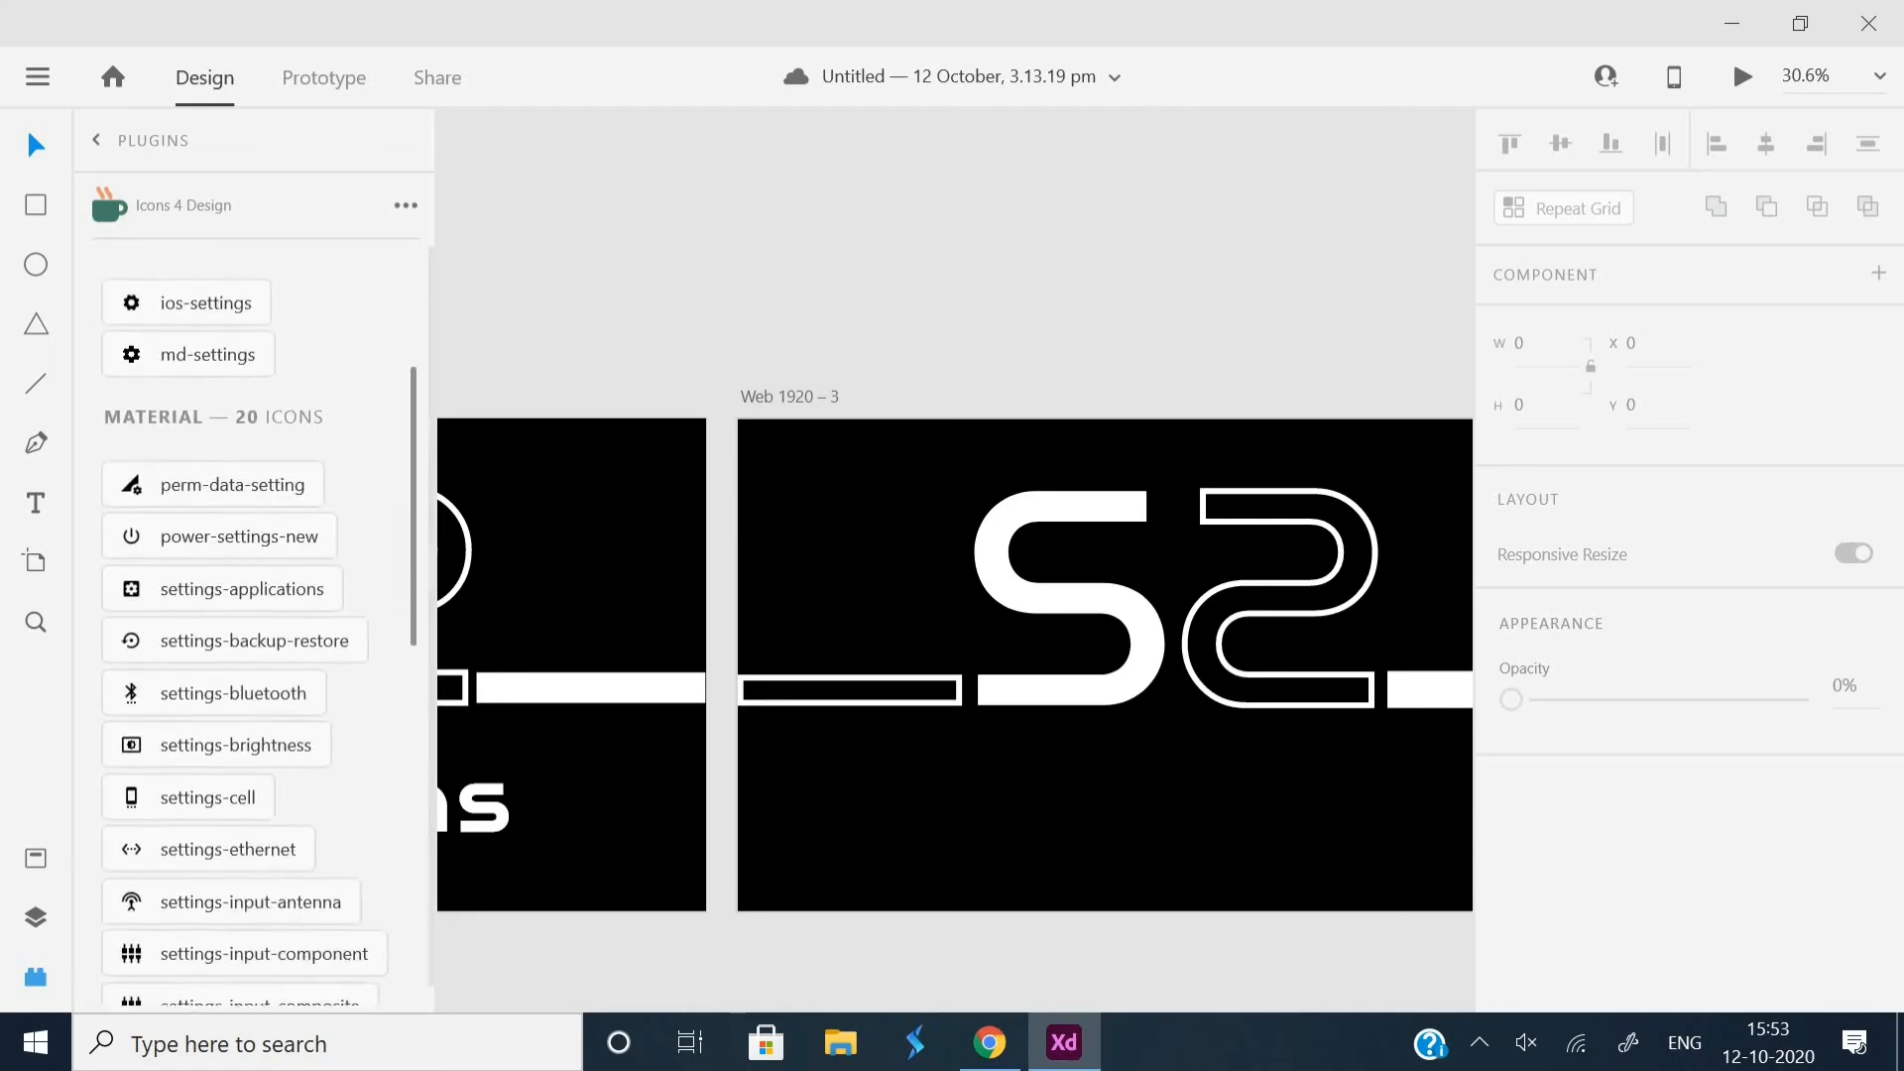
scroll(253, 629, down, 6)
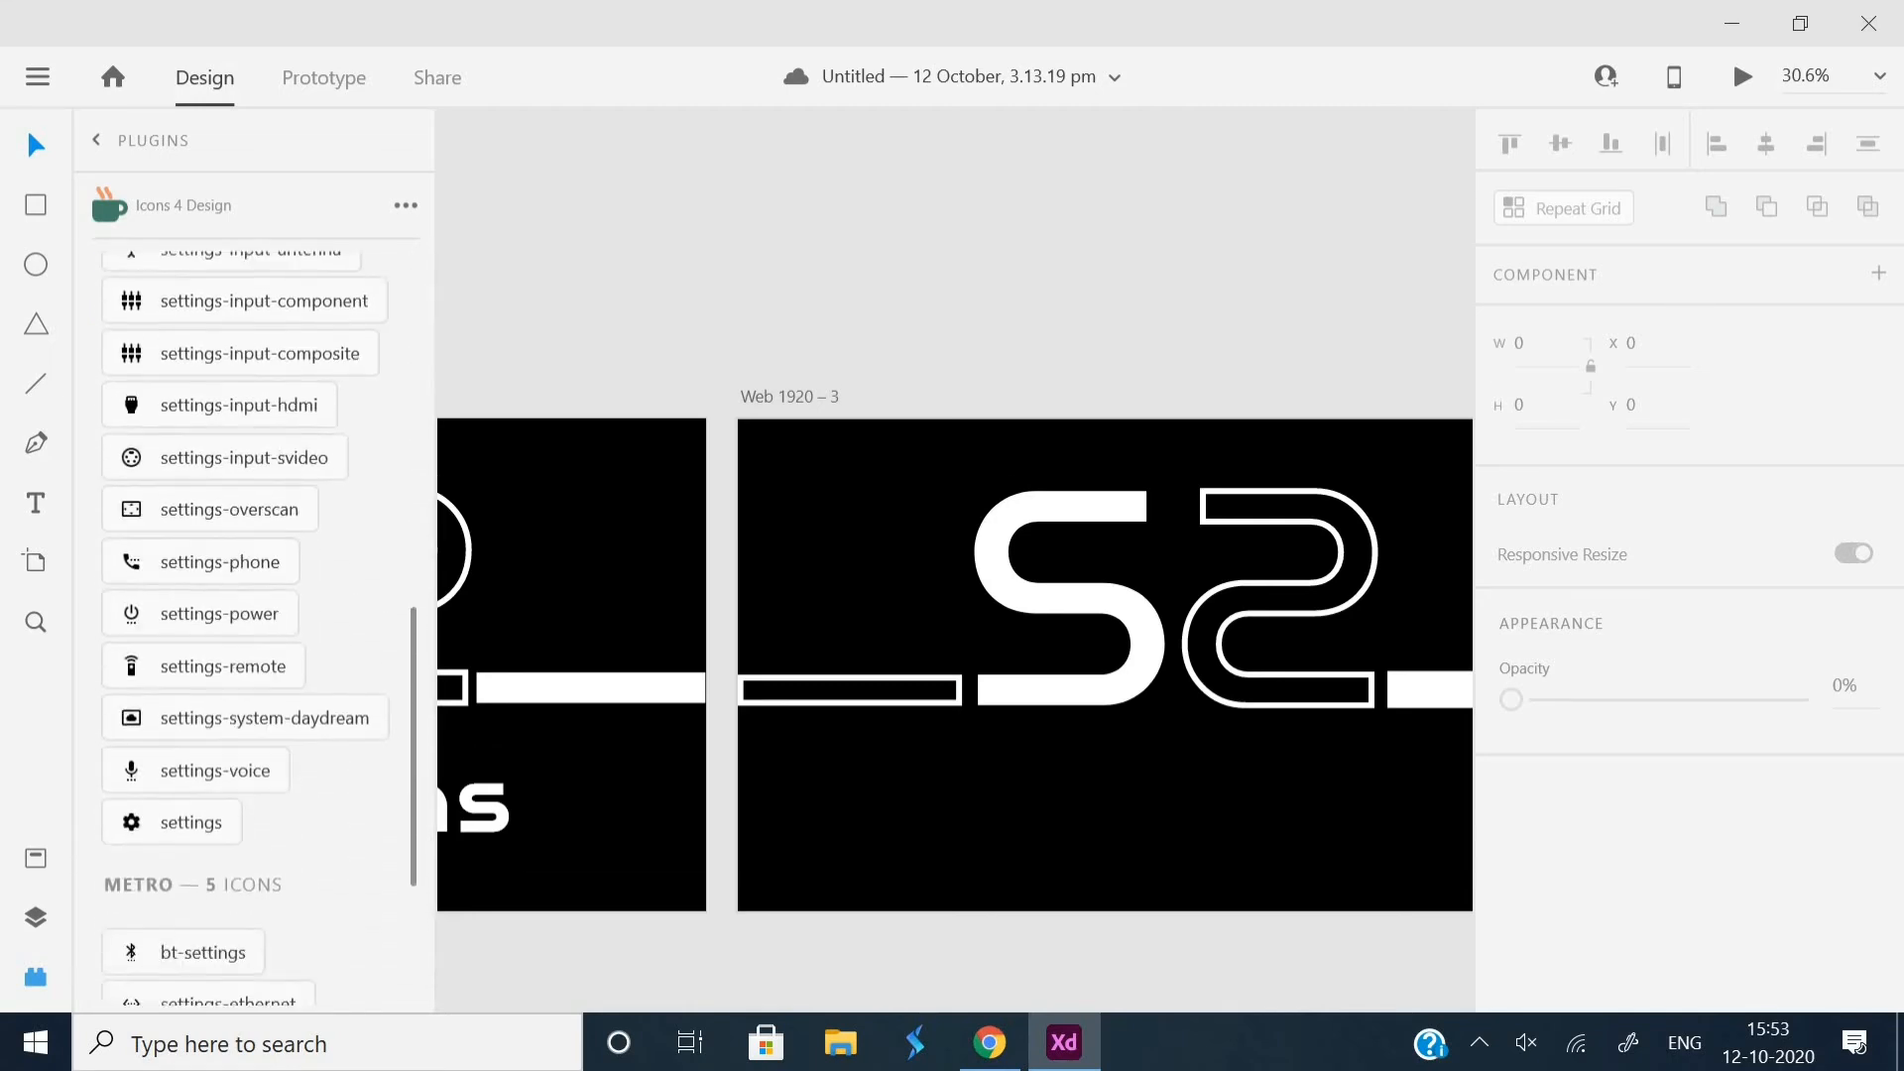
scroll(254, 628, down, 2)
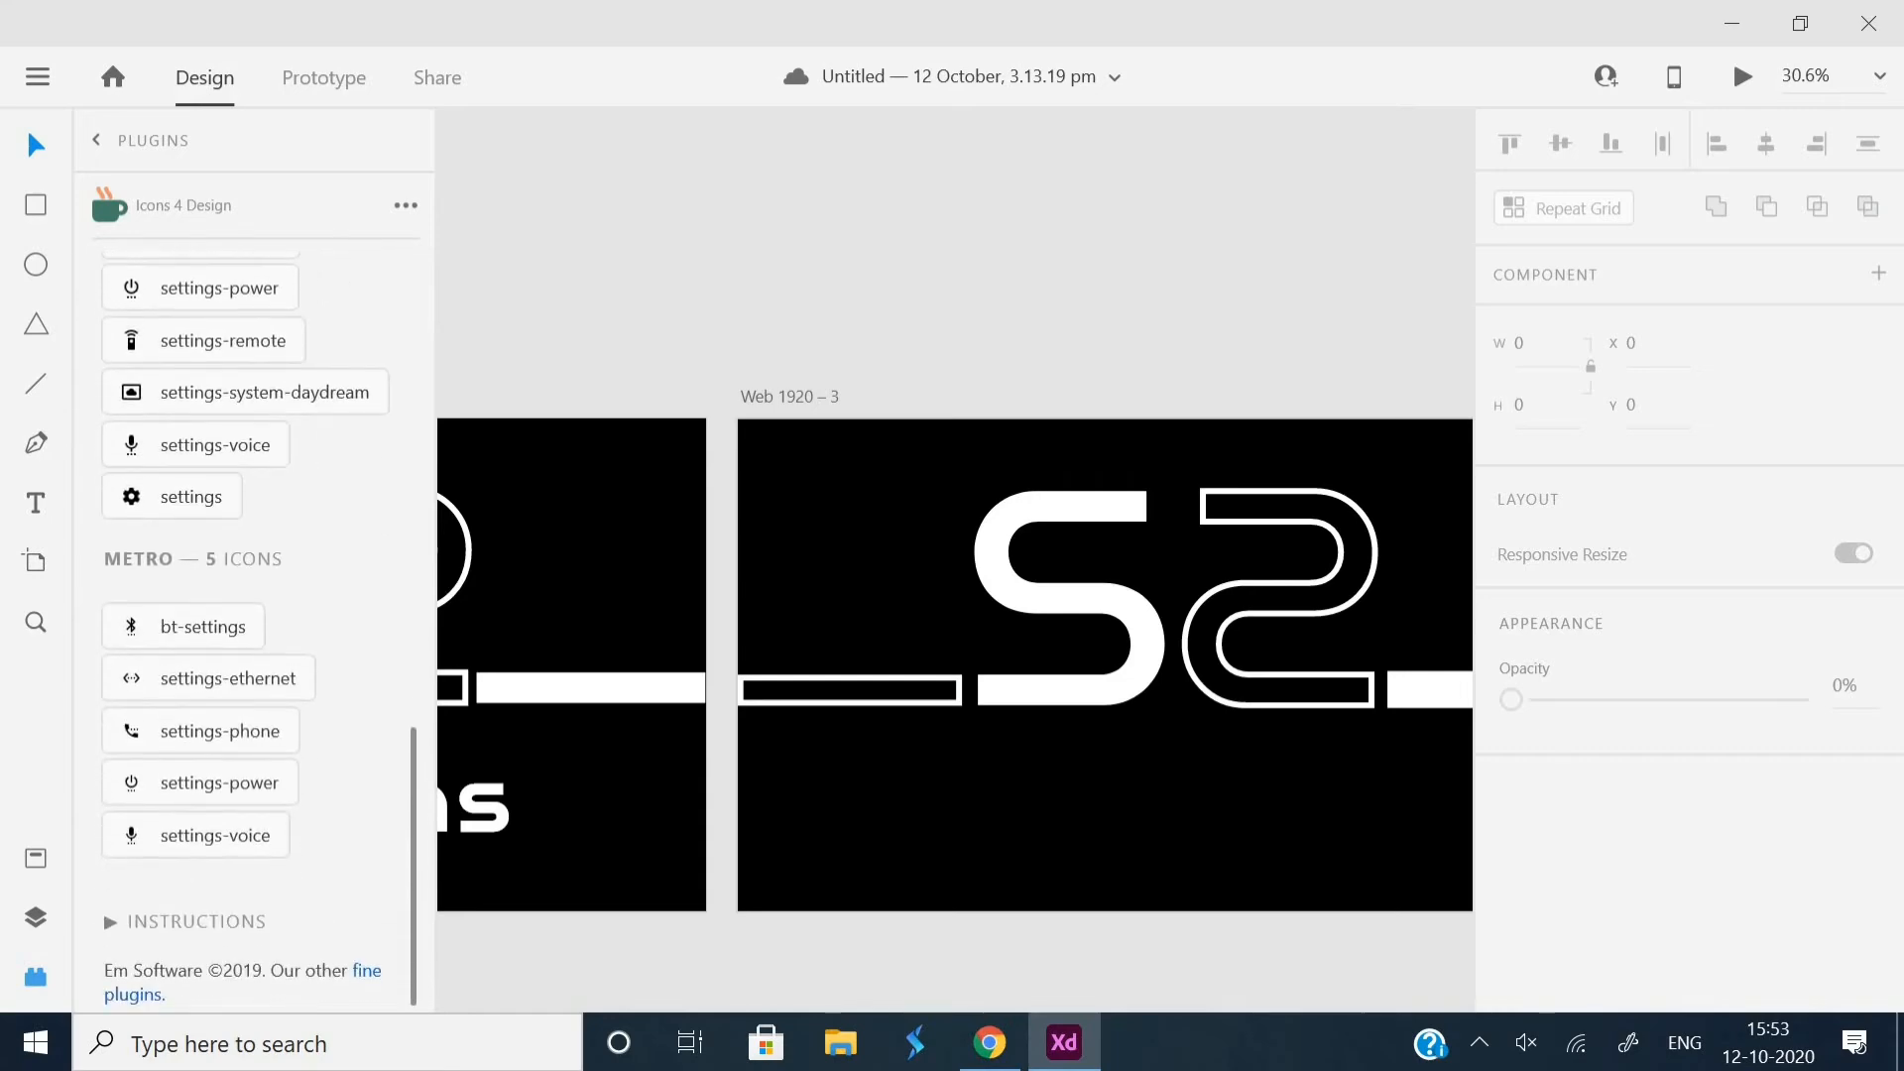
scroll(199, 798, up, 5)
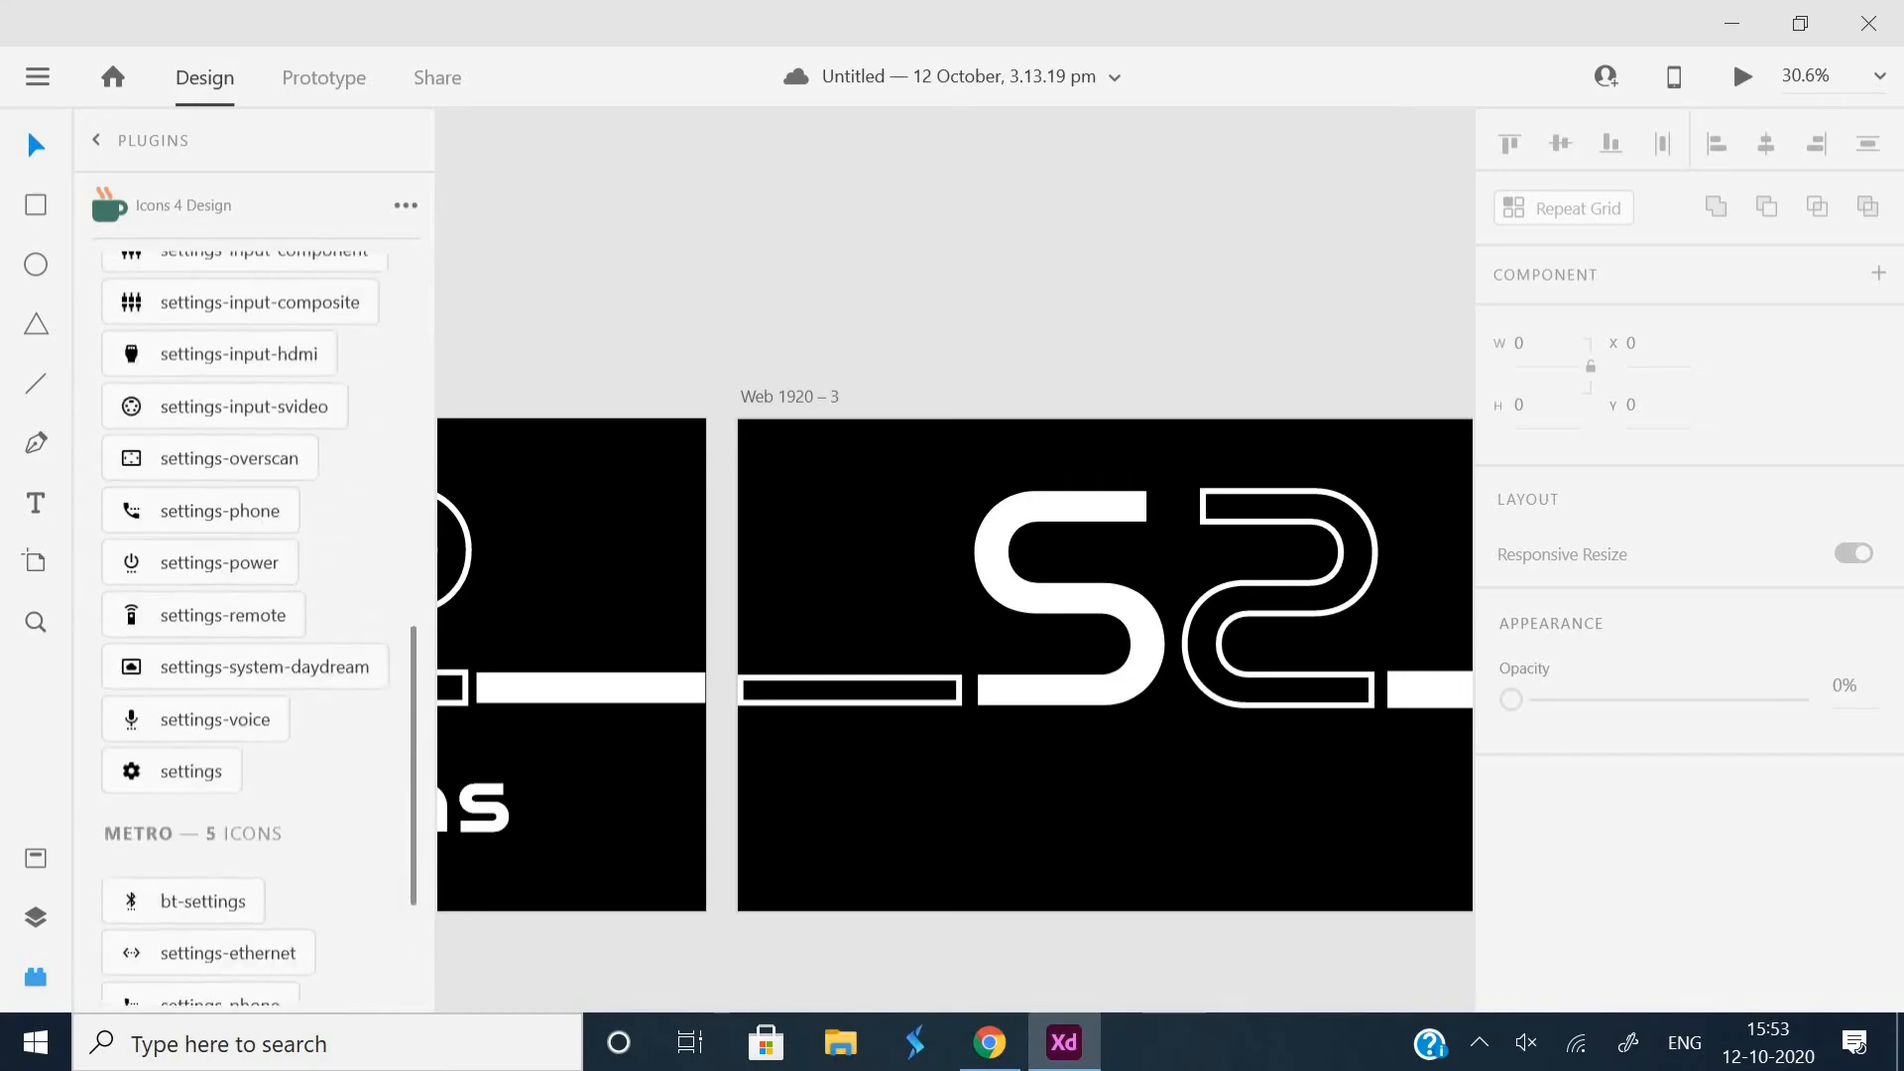
scroll(198, 797, up, 6)
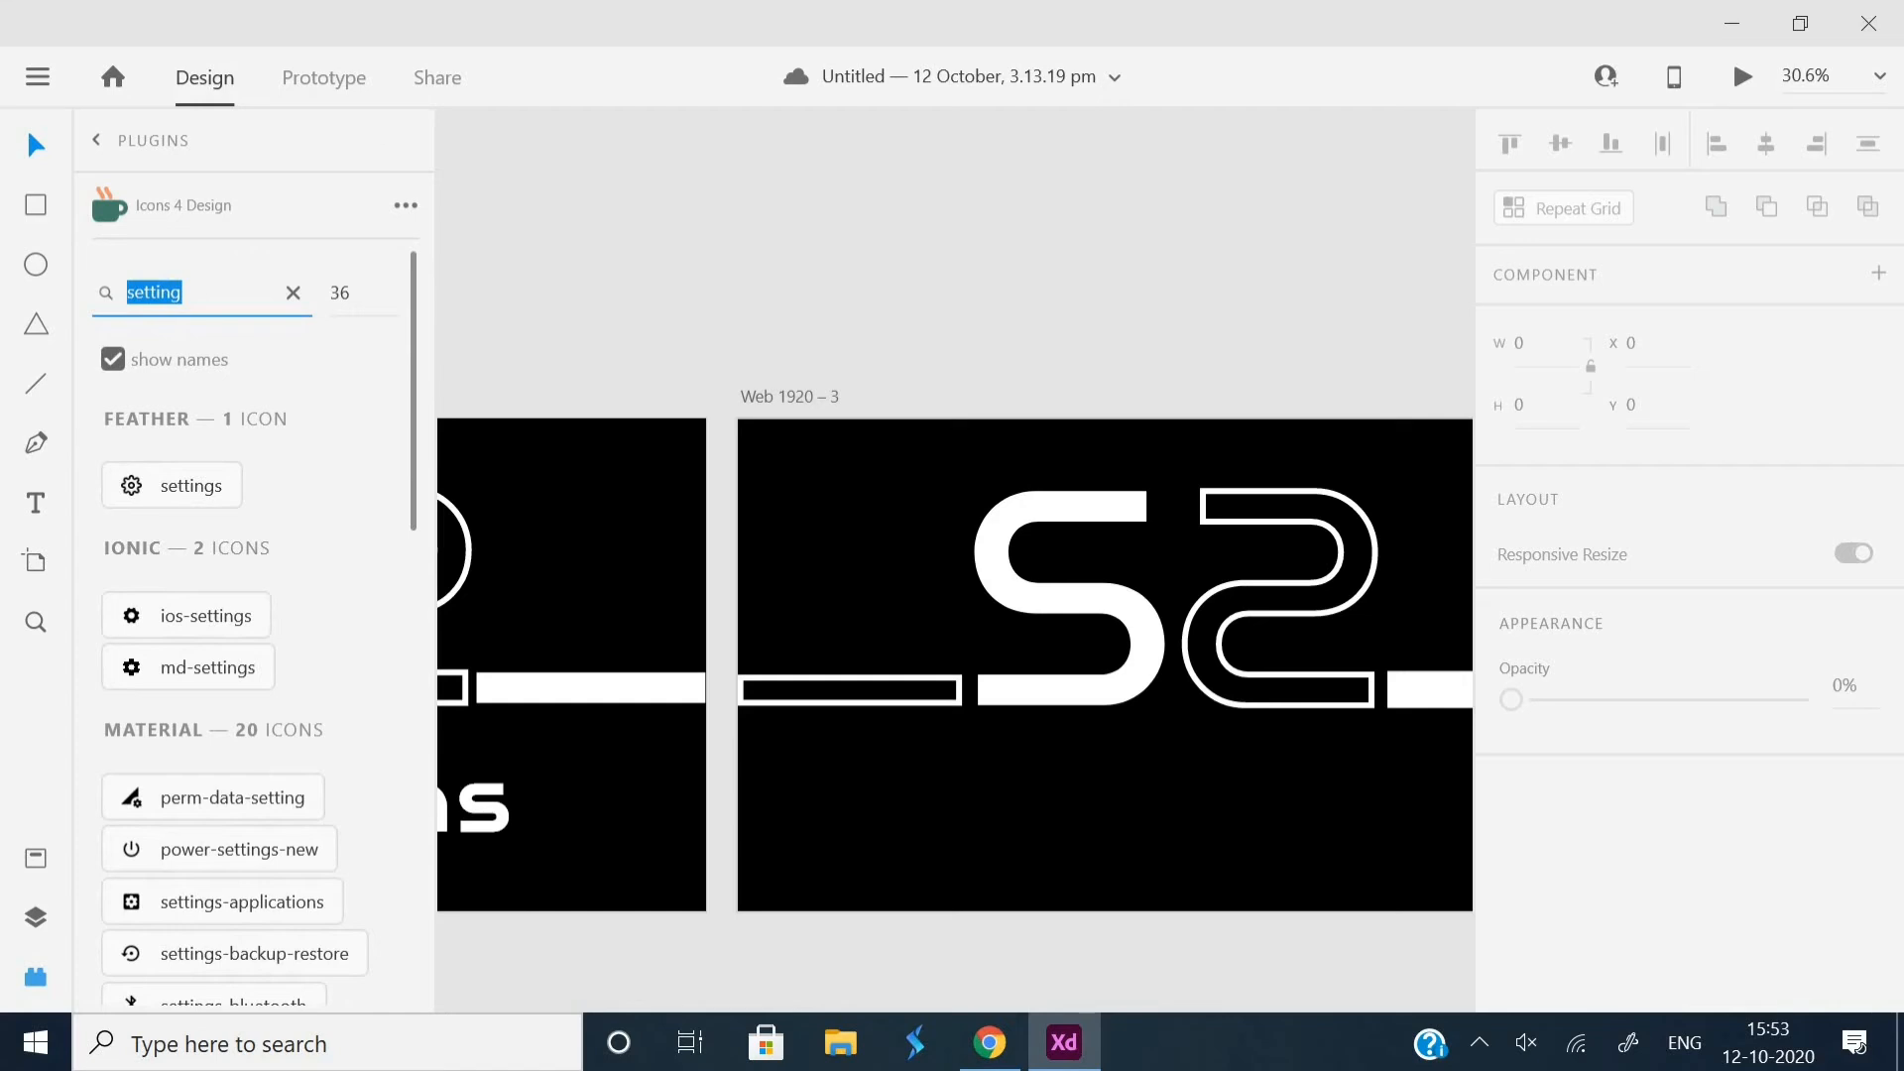
scroll(955, 652, left, 2)
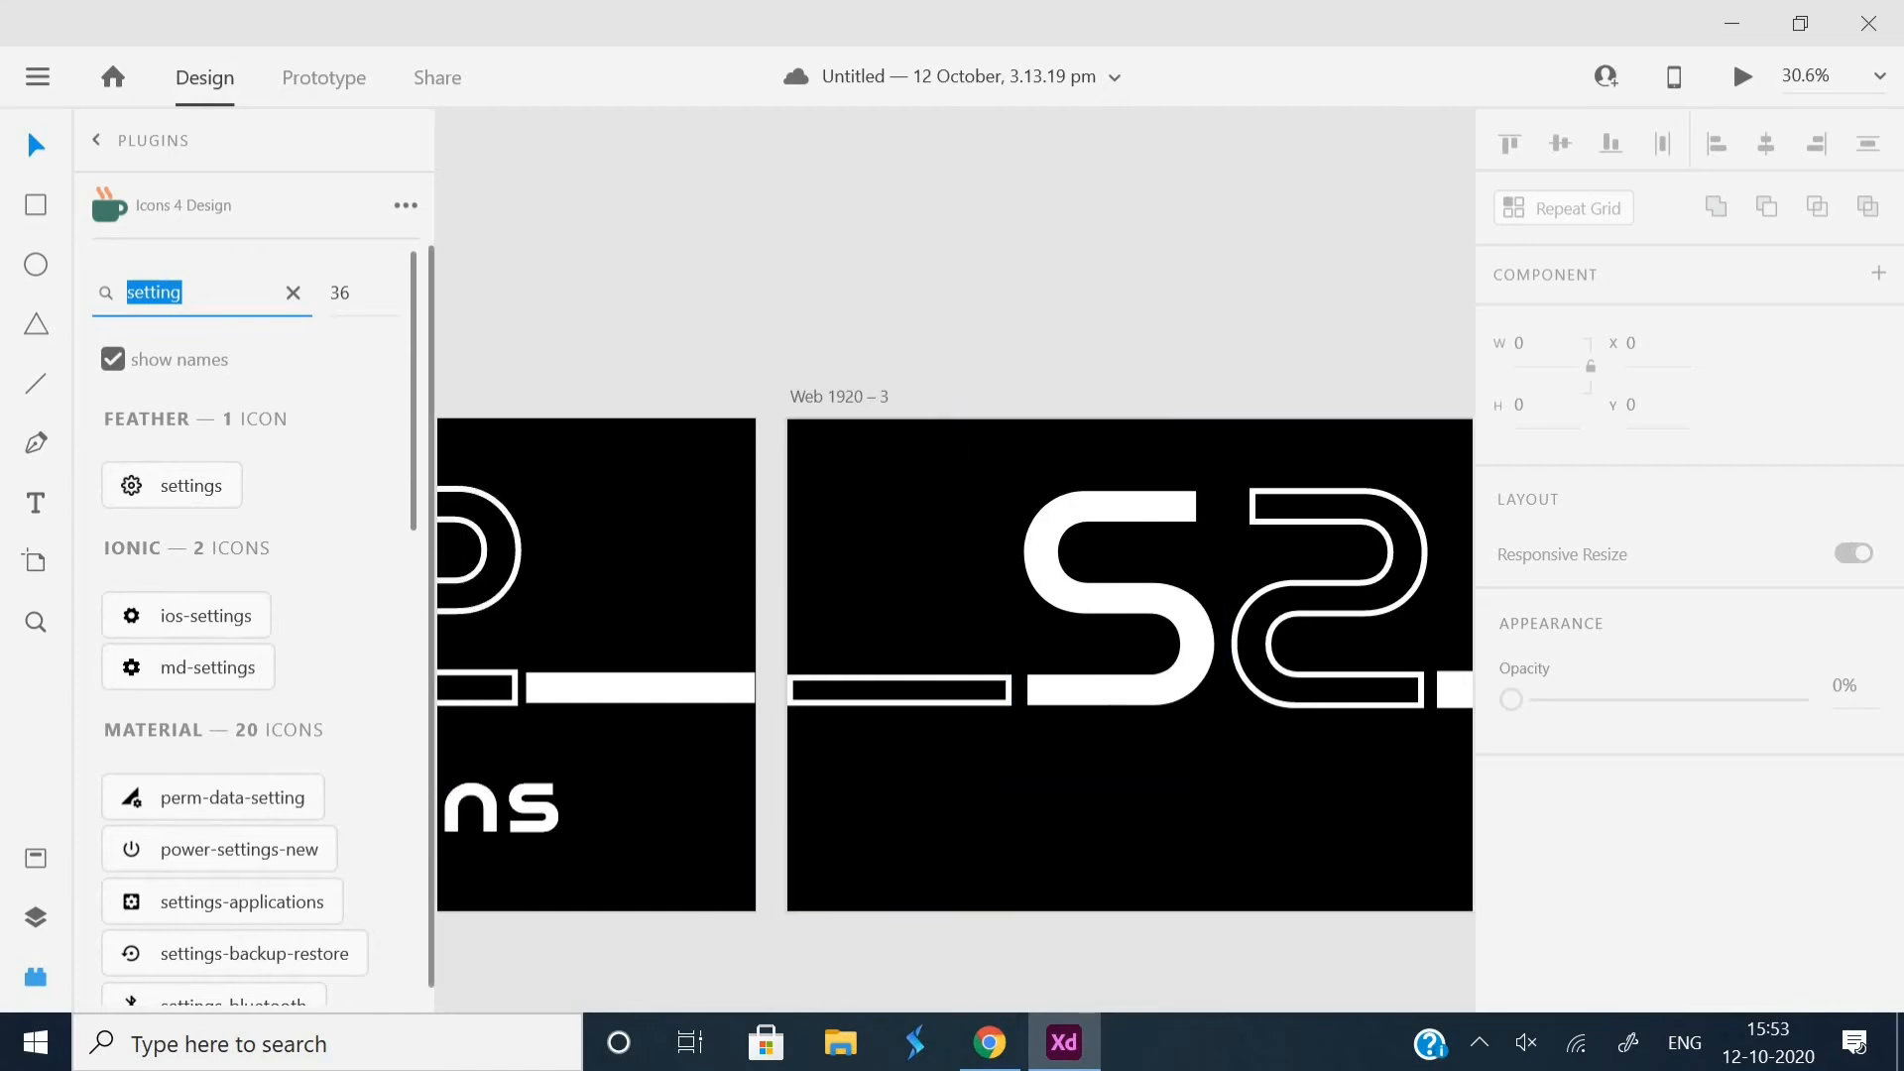
- Insert the ios-settings gear icon beside the finished logo's gear and close the plugin
scroll(955, 652, left, 2)
scroll(956, 651, down, 2)
click(575, 431)
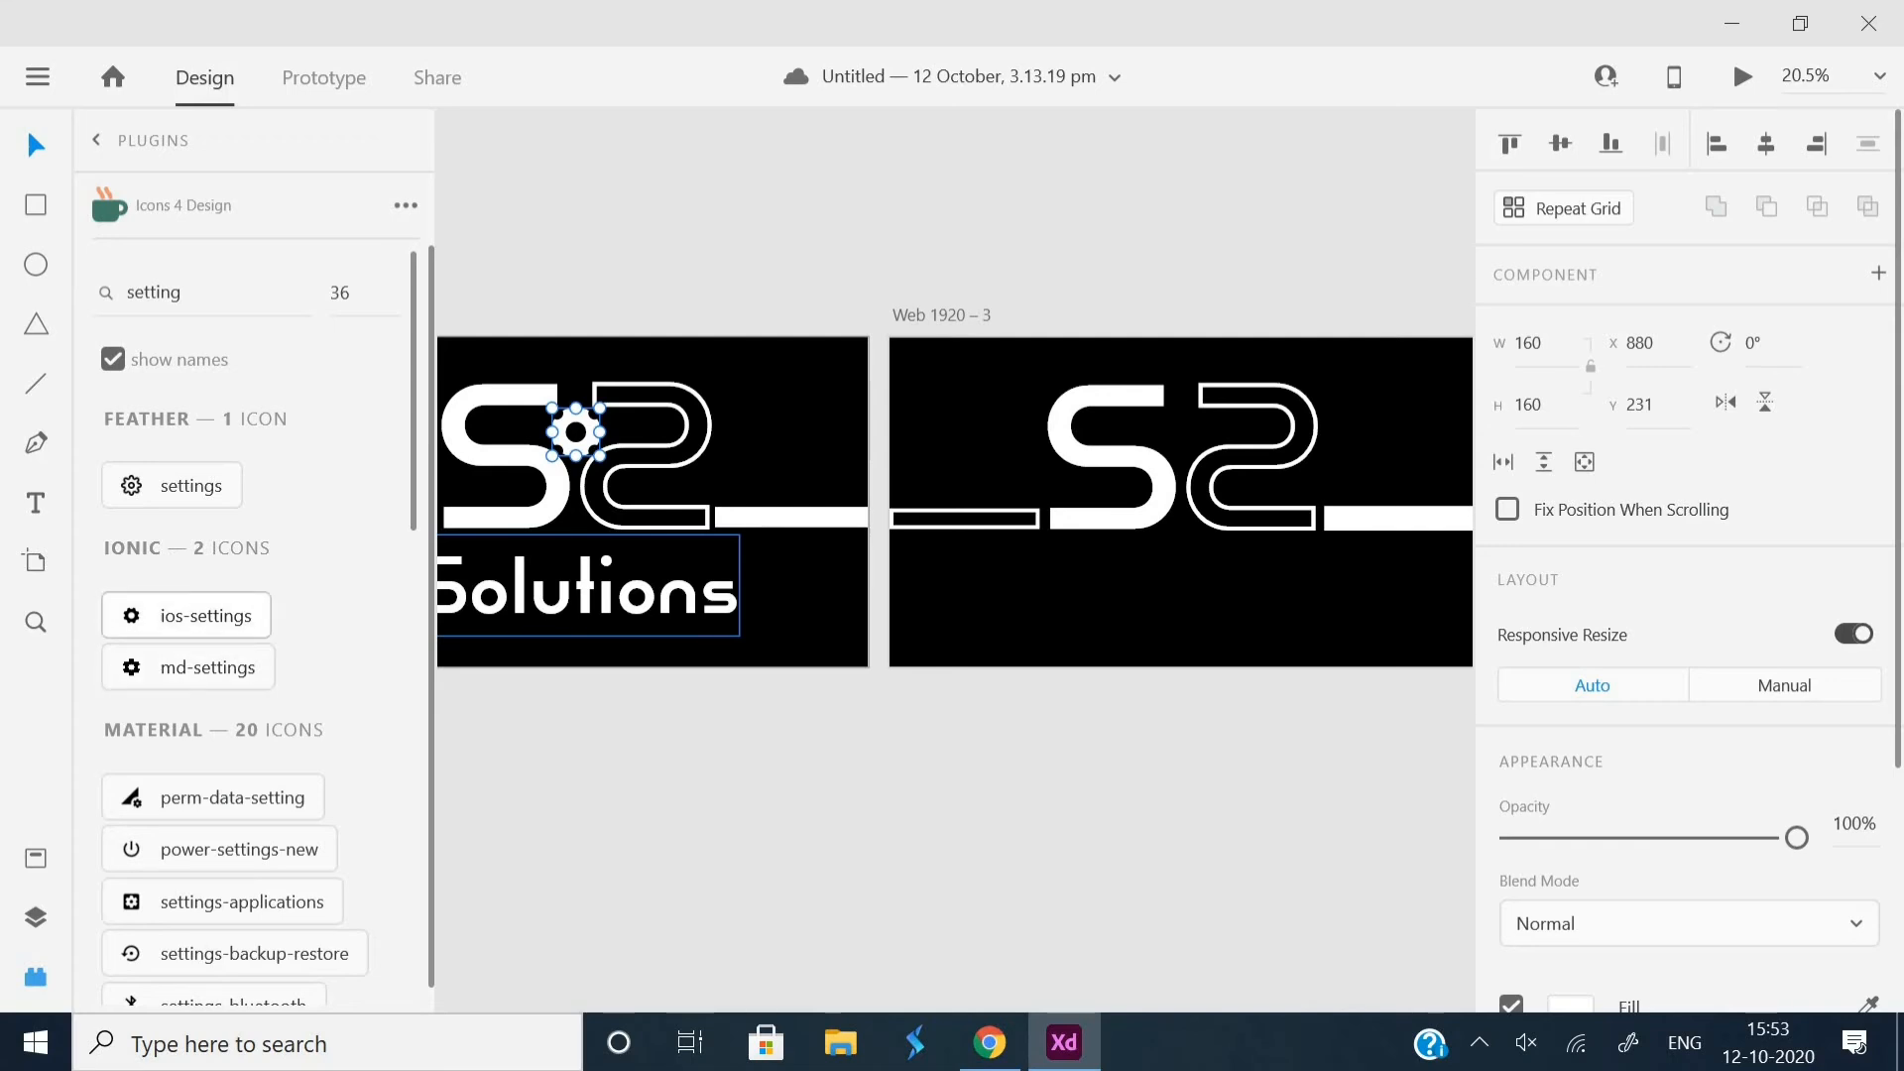
click(614, 437)
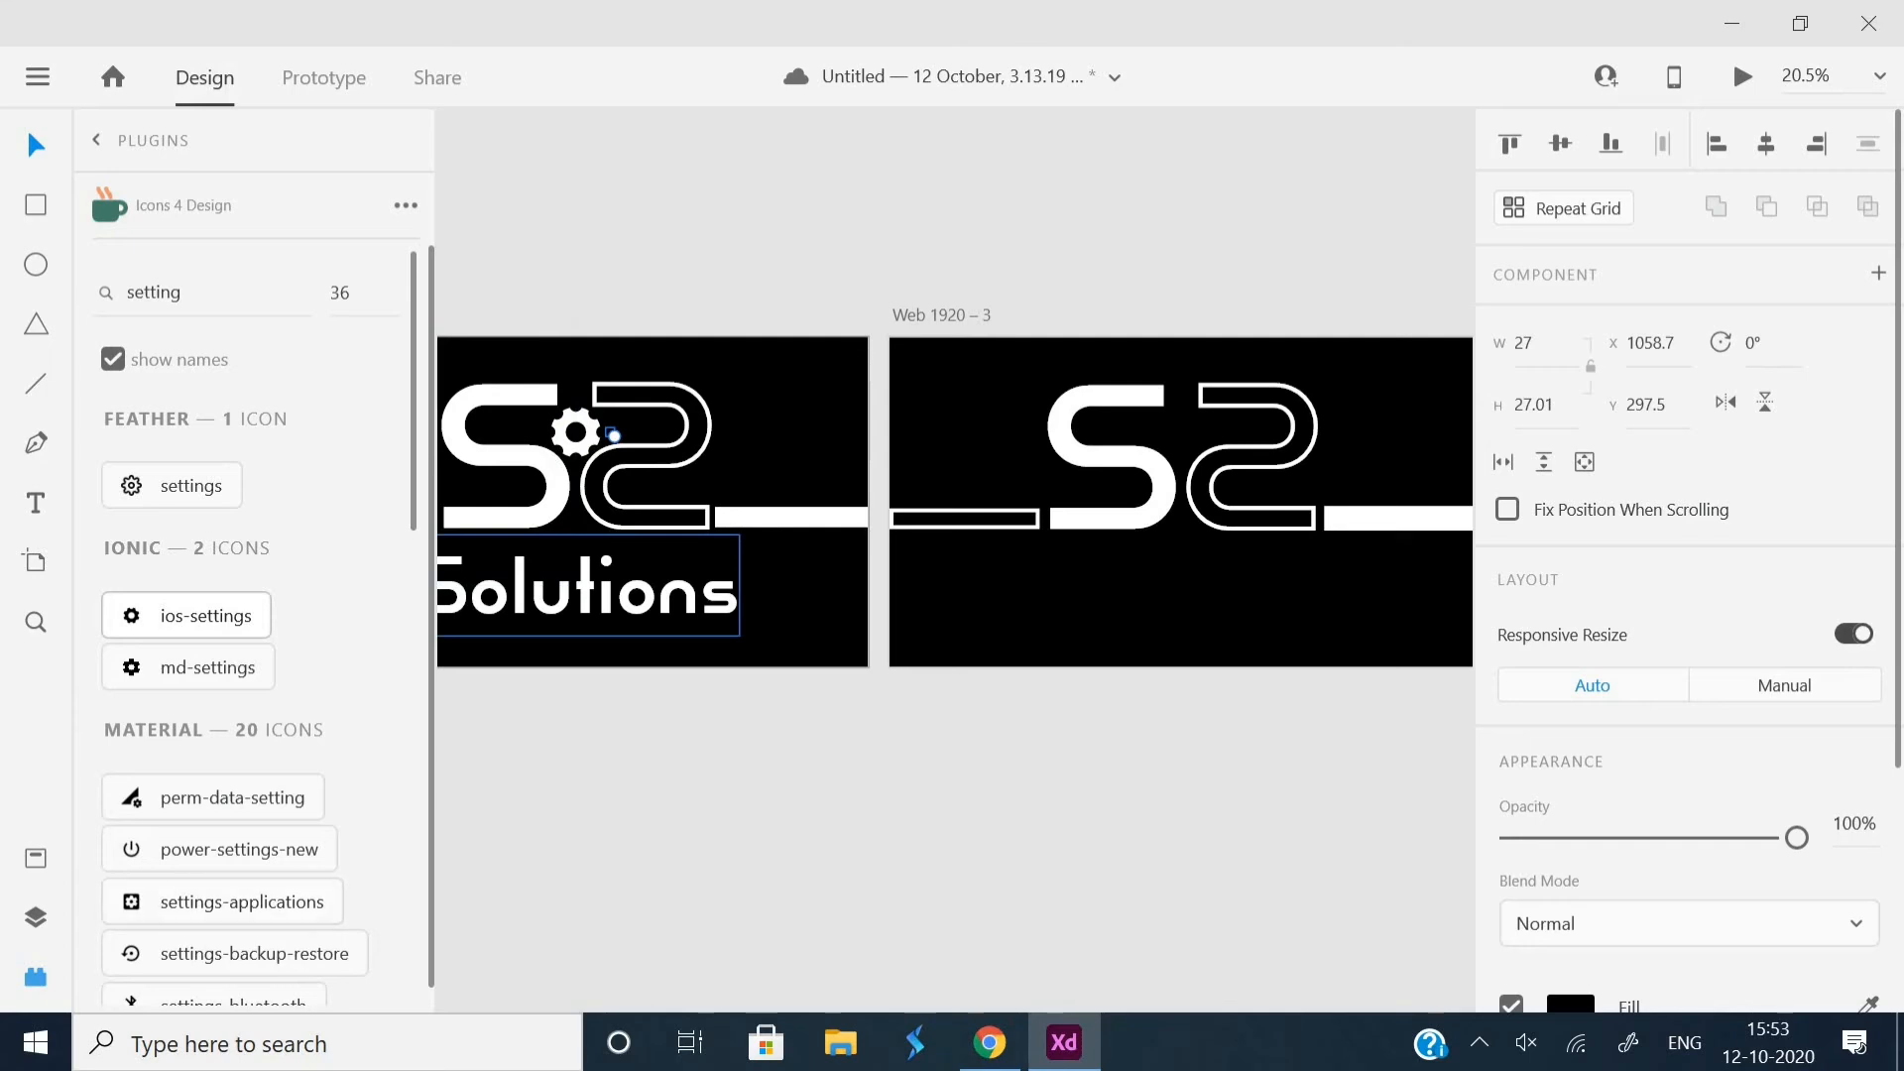
click(35, 977)
scroll(214, 446, up, 5)
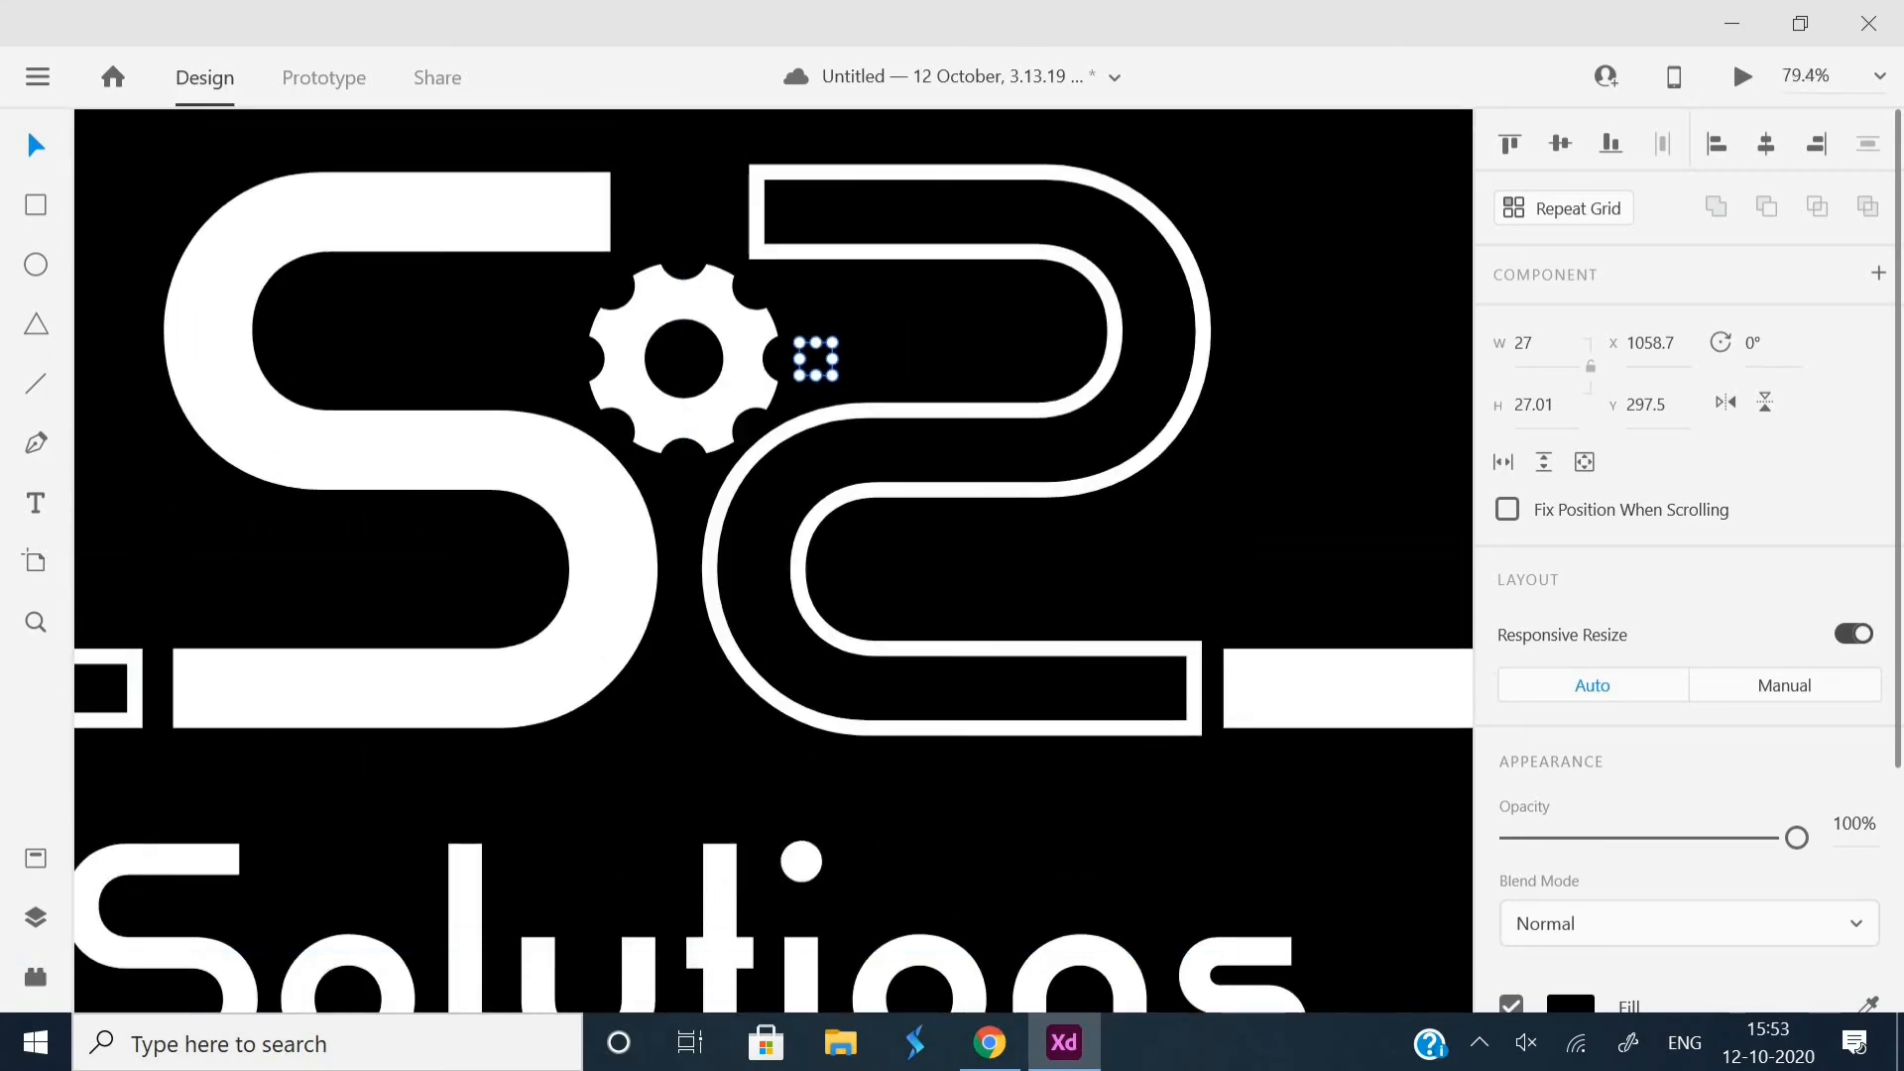
- Enlarge the inserted gear to about 200 × 178, move it onto the empty canvas above the artboard and fill it with white #FFFFFF
drag(833, 376, 1036, 552)
drag(917, 448, 1149, 218)
scroll(1686, 556, down, 5)
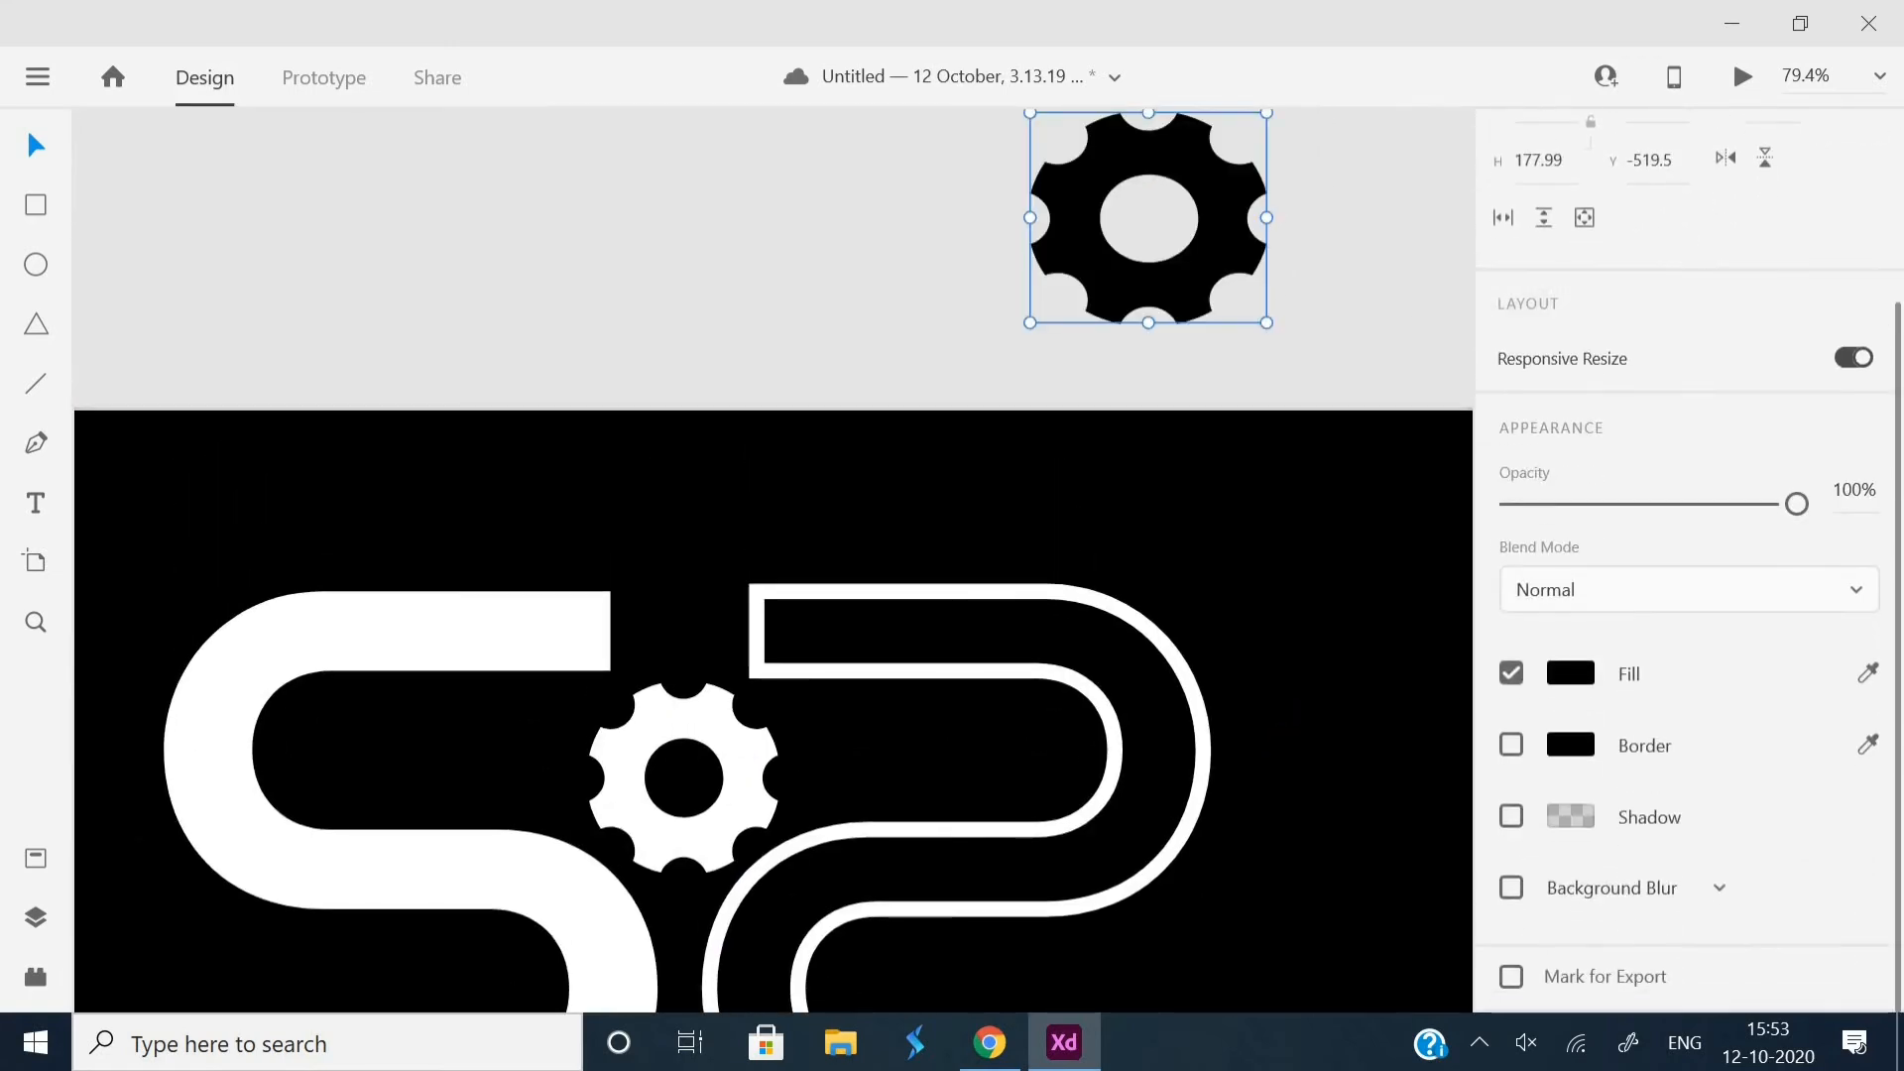
click(1571, 674)
click(1124, 495)
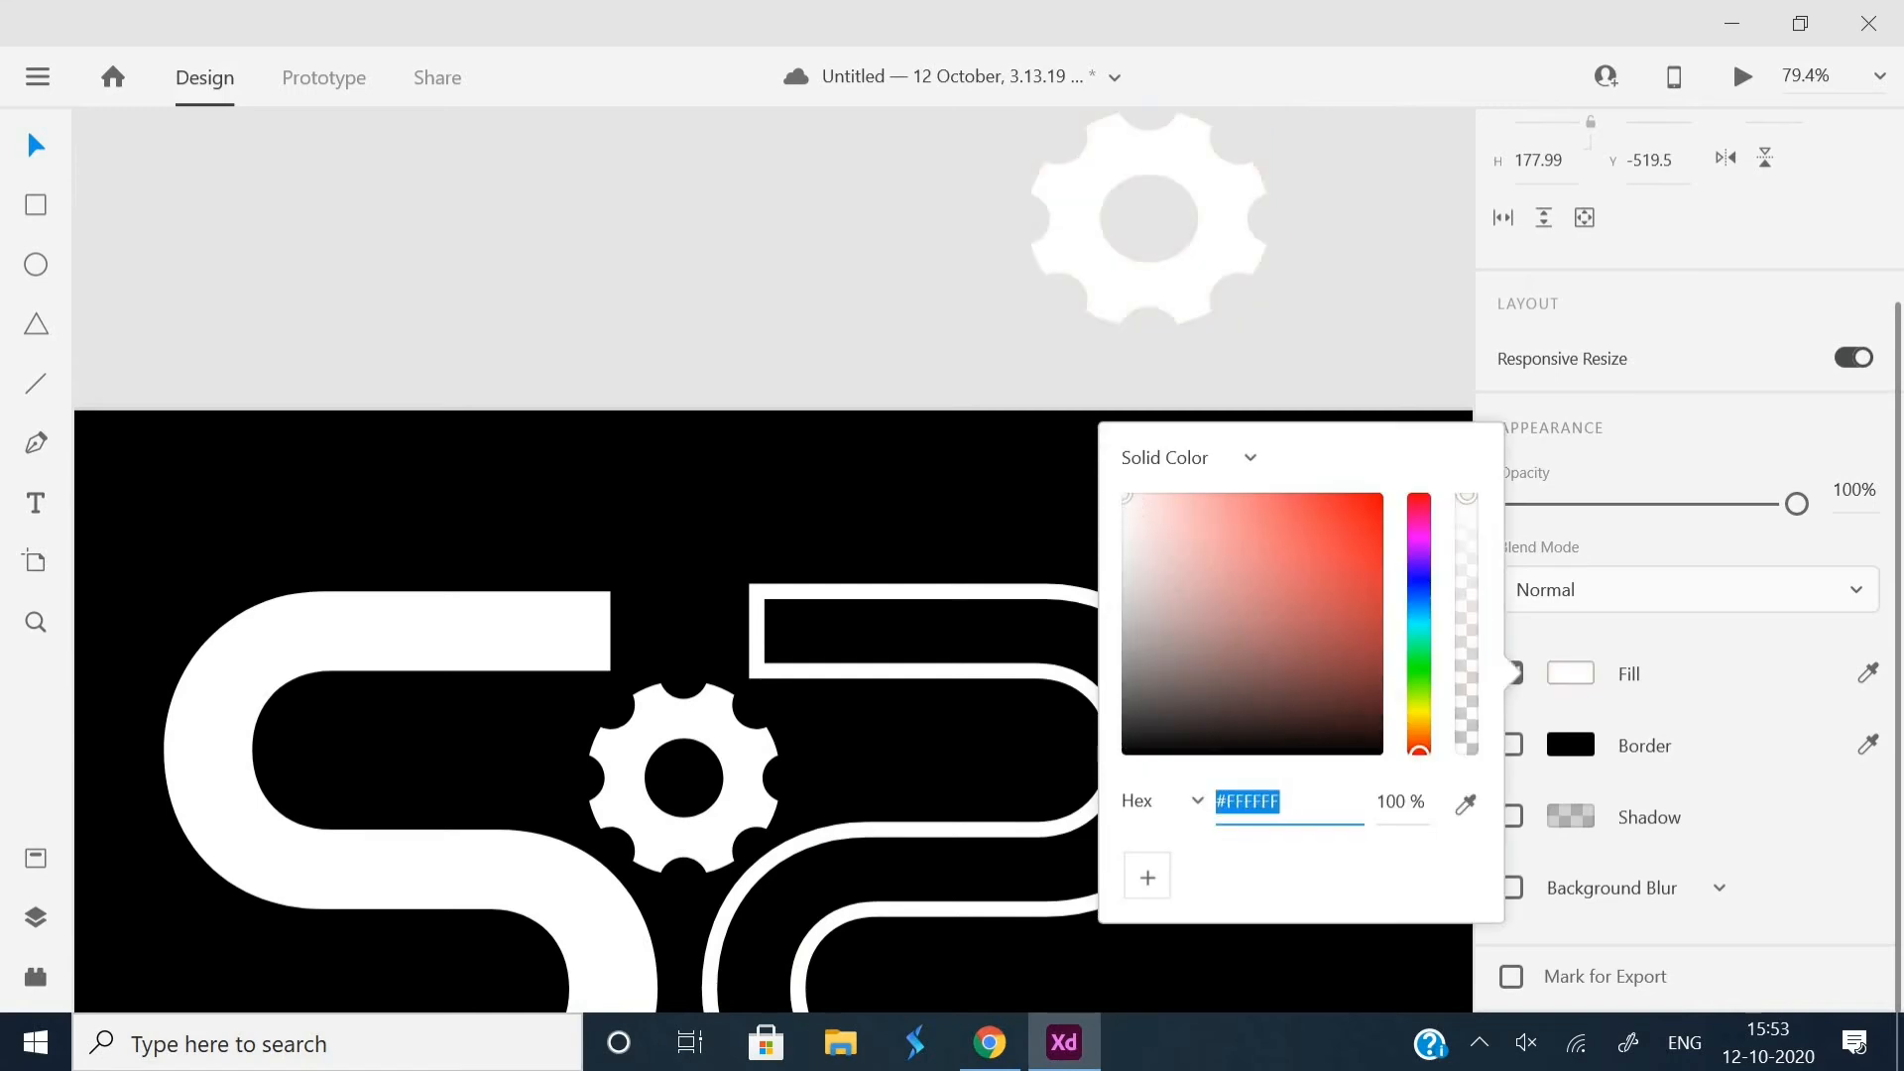
click(892, 268)
click(892, 268)
- Move the white gear onto the Web 1920 – 3 artboard between the solid S and the mirrored S
scroll(930, 363, right, 3)
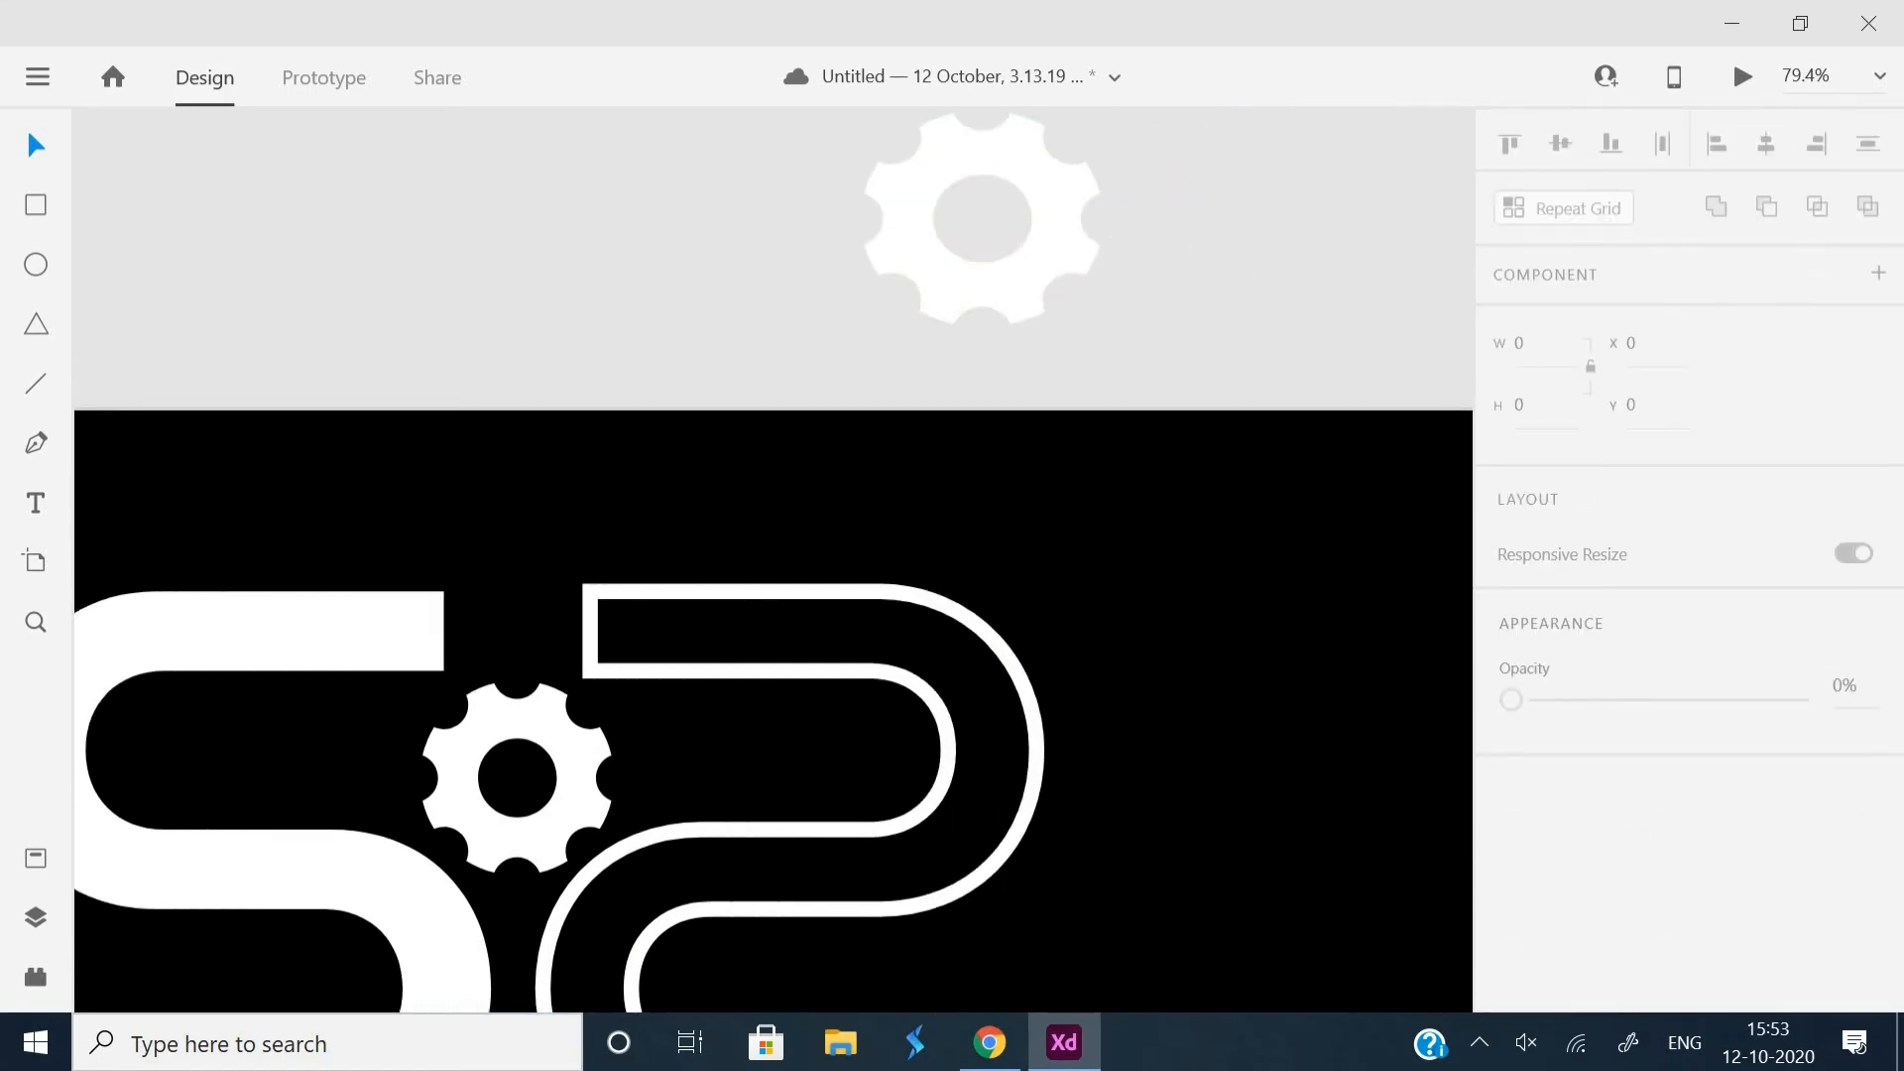
scroll(931, 363, down, 6)
scroll(784, 541, right, 3)
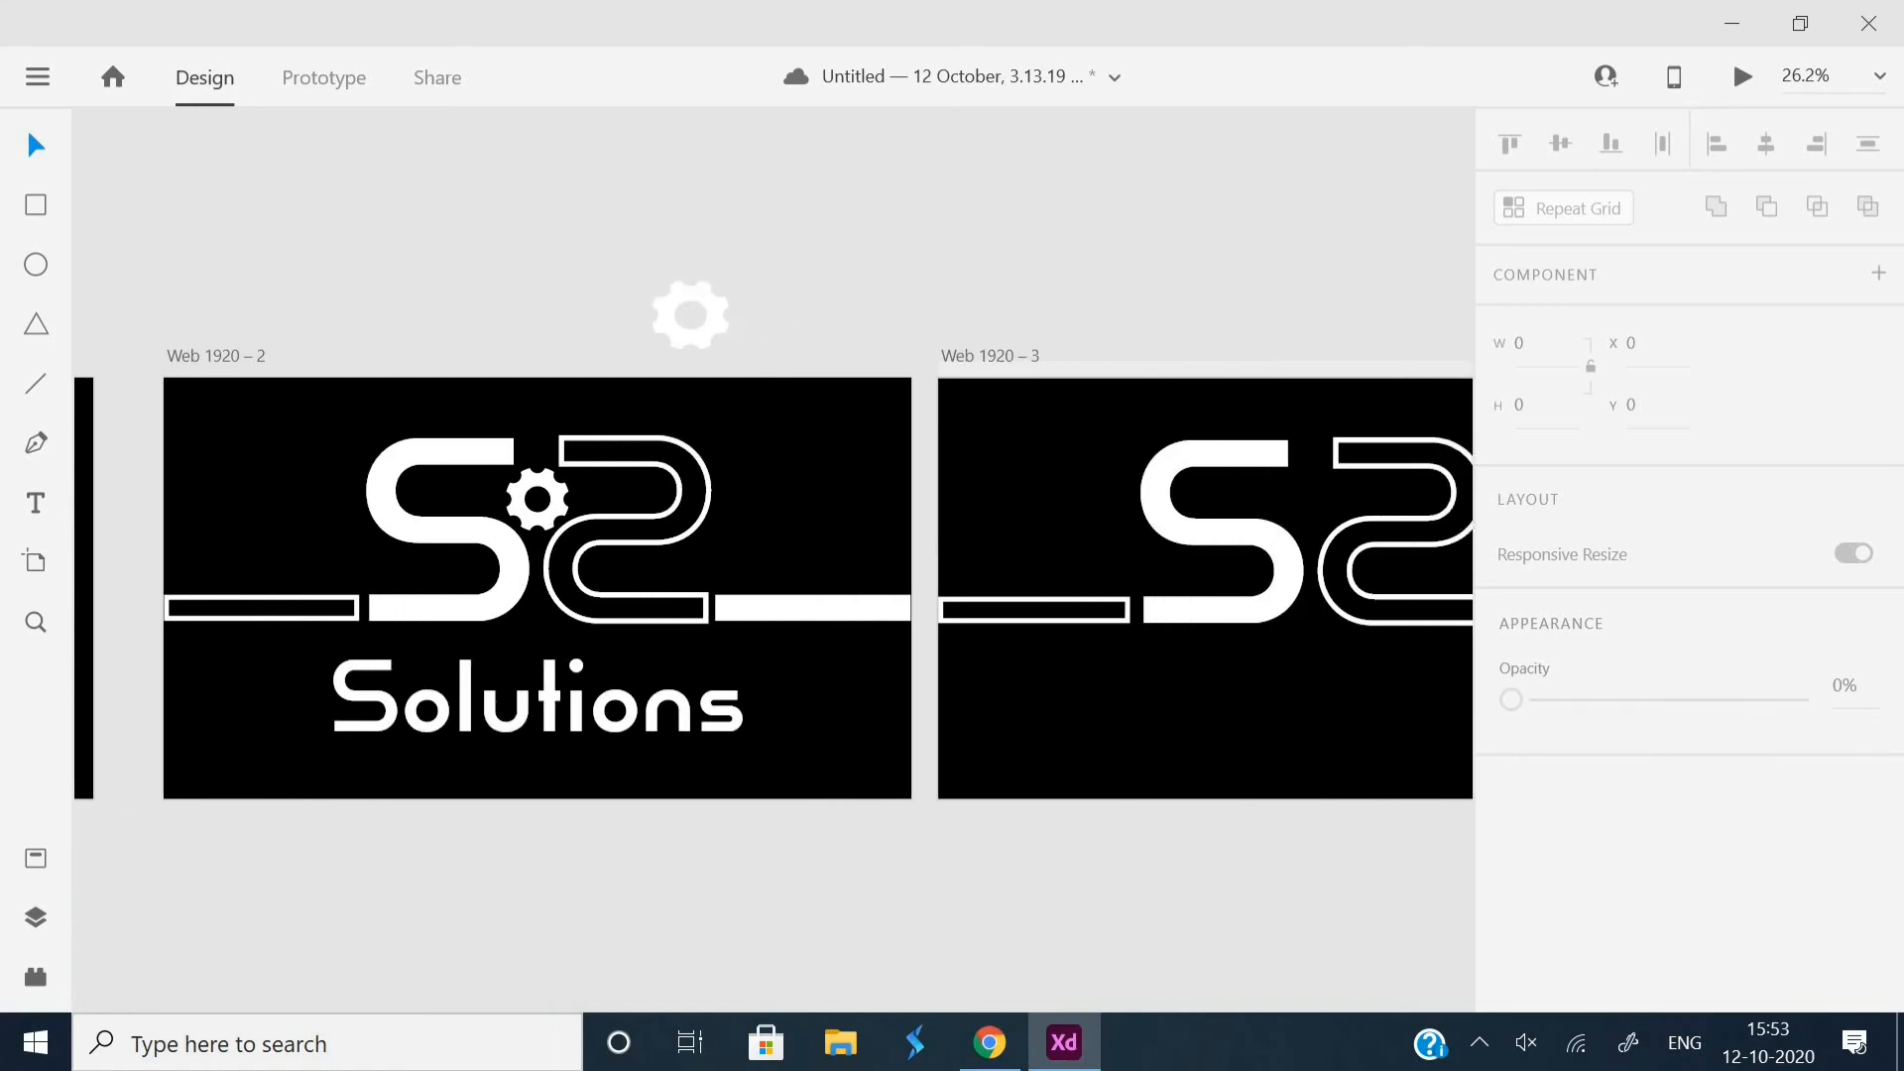
drag(591, 306, 1213, 497)
scroll(1213, 497, right, 2)
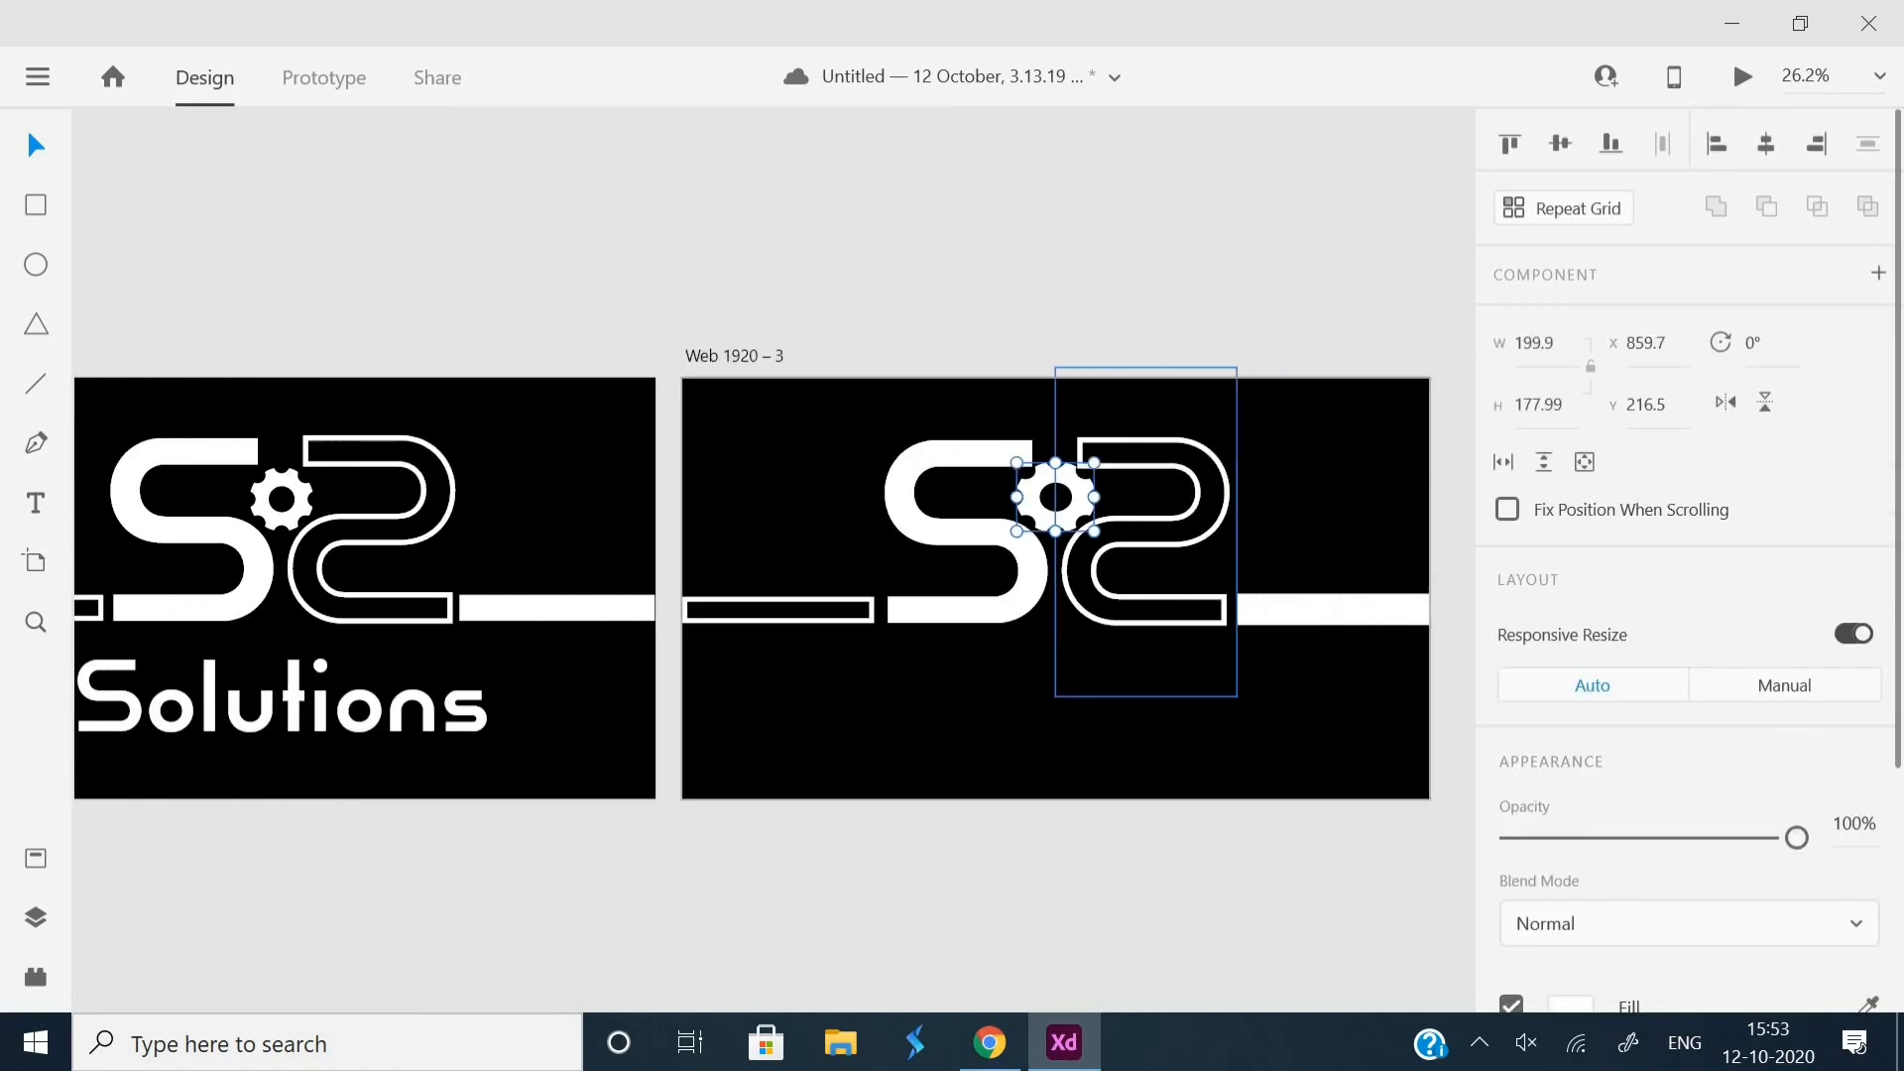
- Shrink the gear freehand to about 165 × 152 and shift it into the gap between the two S letters
scroll(1401, 509, up, 6)
scroll(774, 562, left, 1)
drag(860, 463, 808, 463)
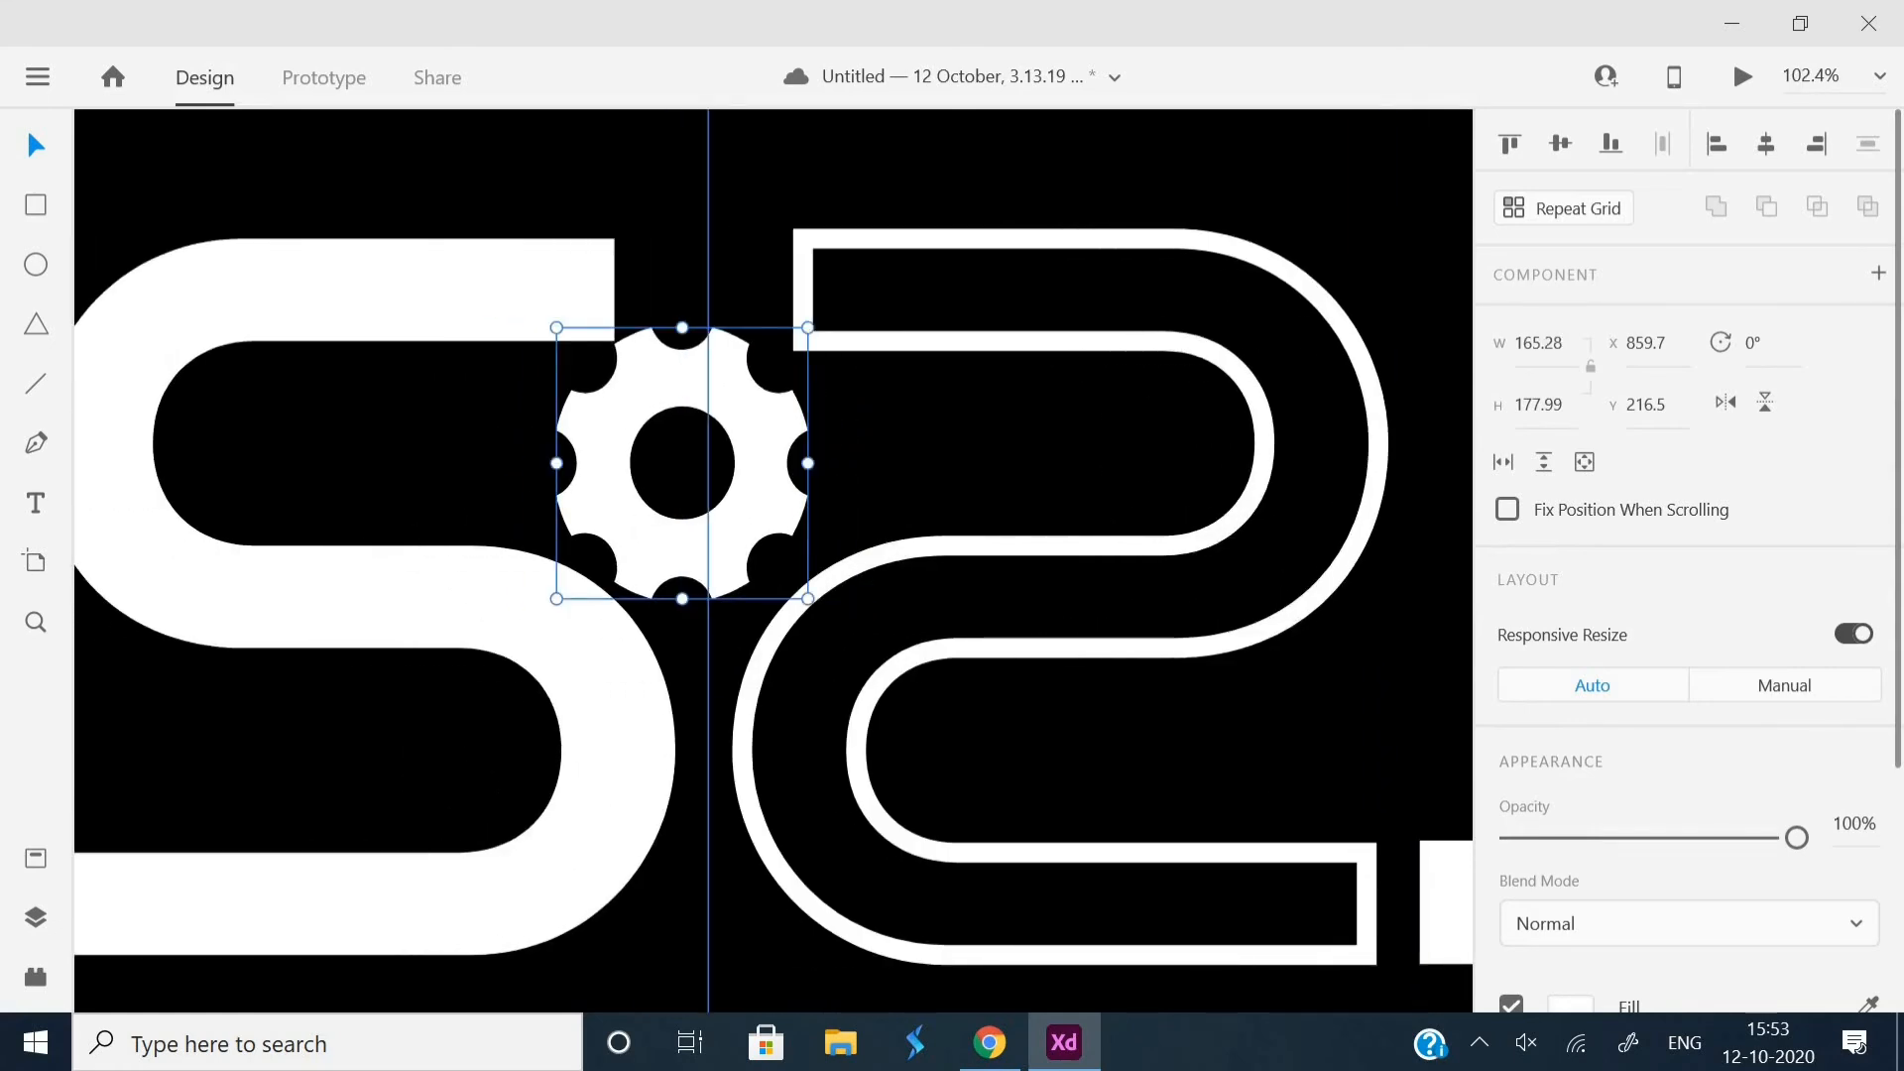
drag(682, 327, 683, 365)
drag(615, 466, 641, 470)
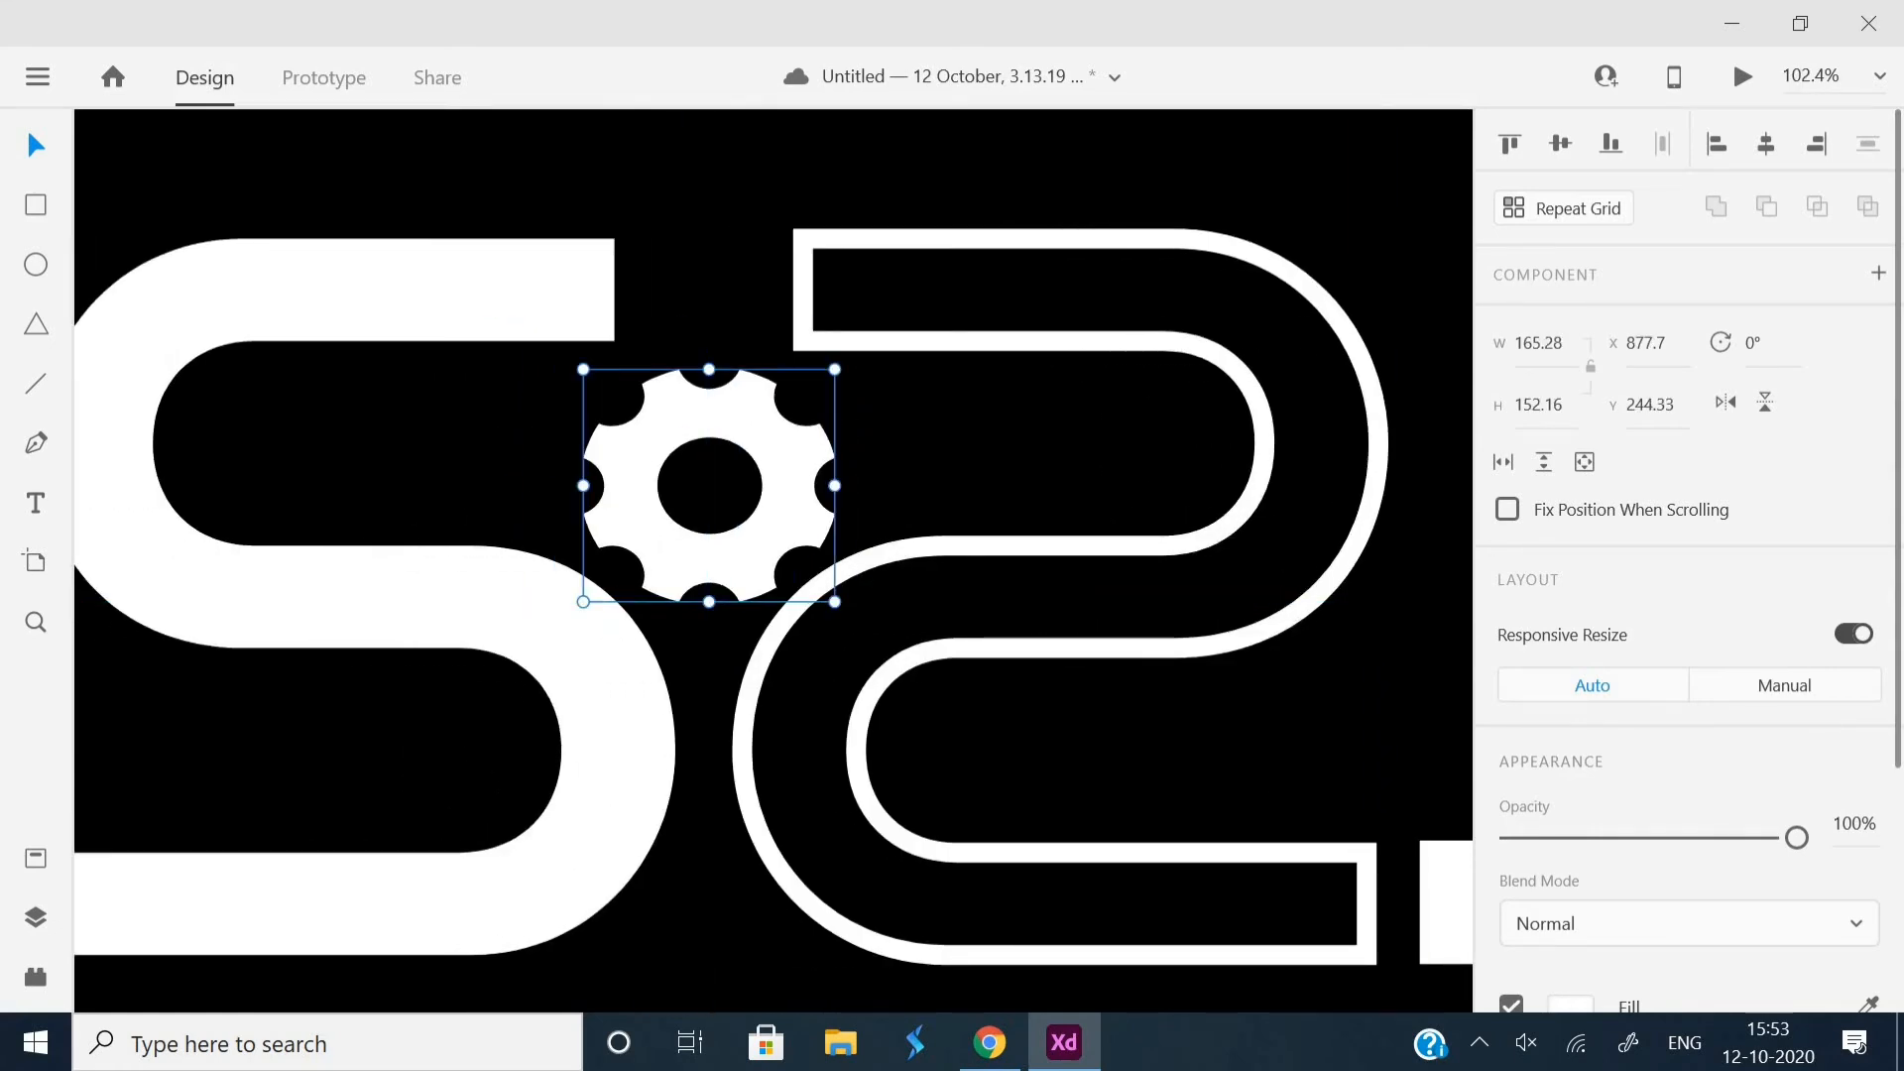
- Set the gear's width and height to 160 each
click(1538, 343)
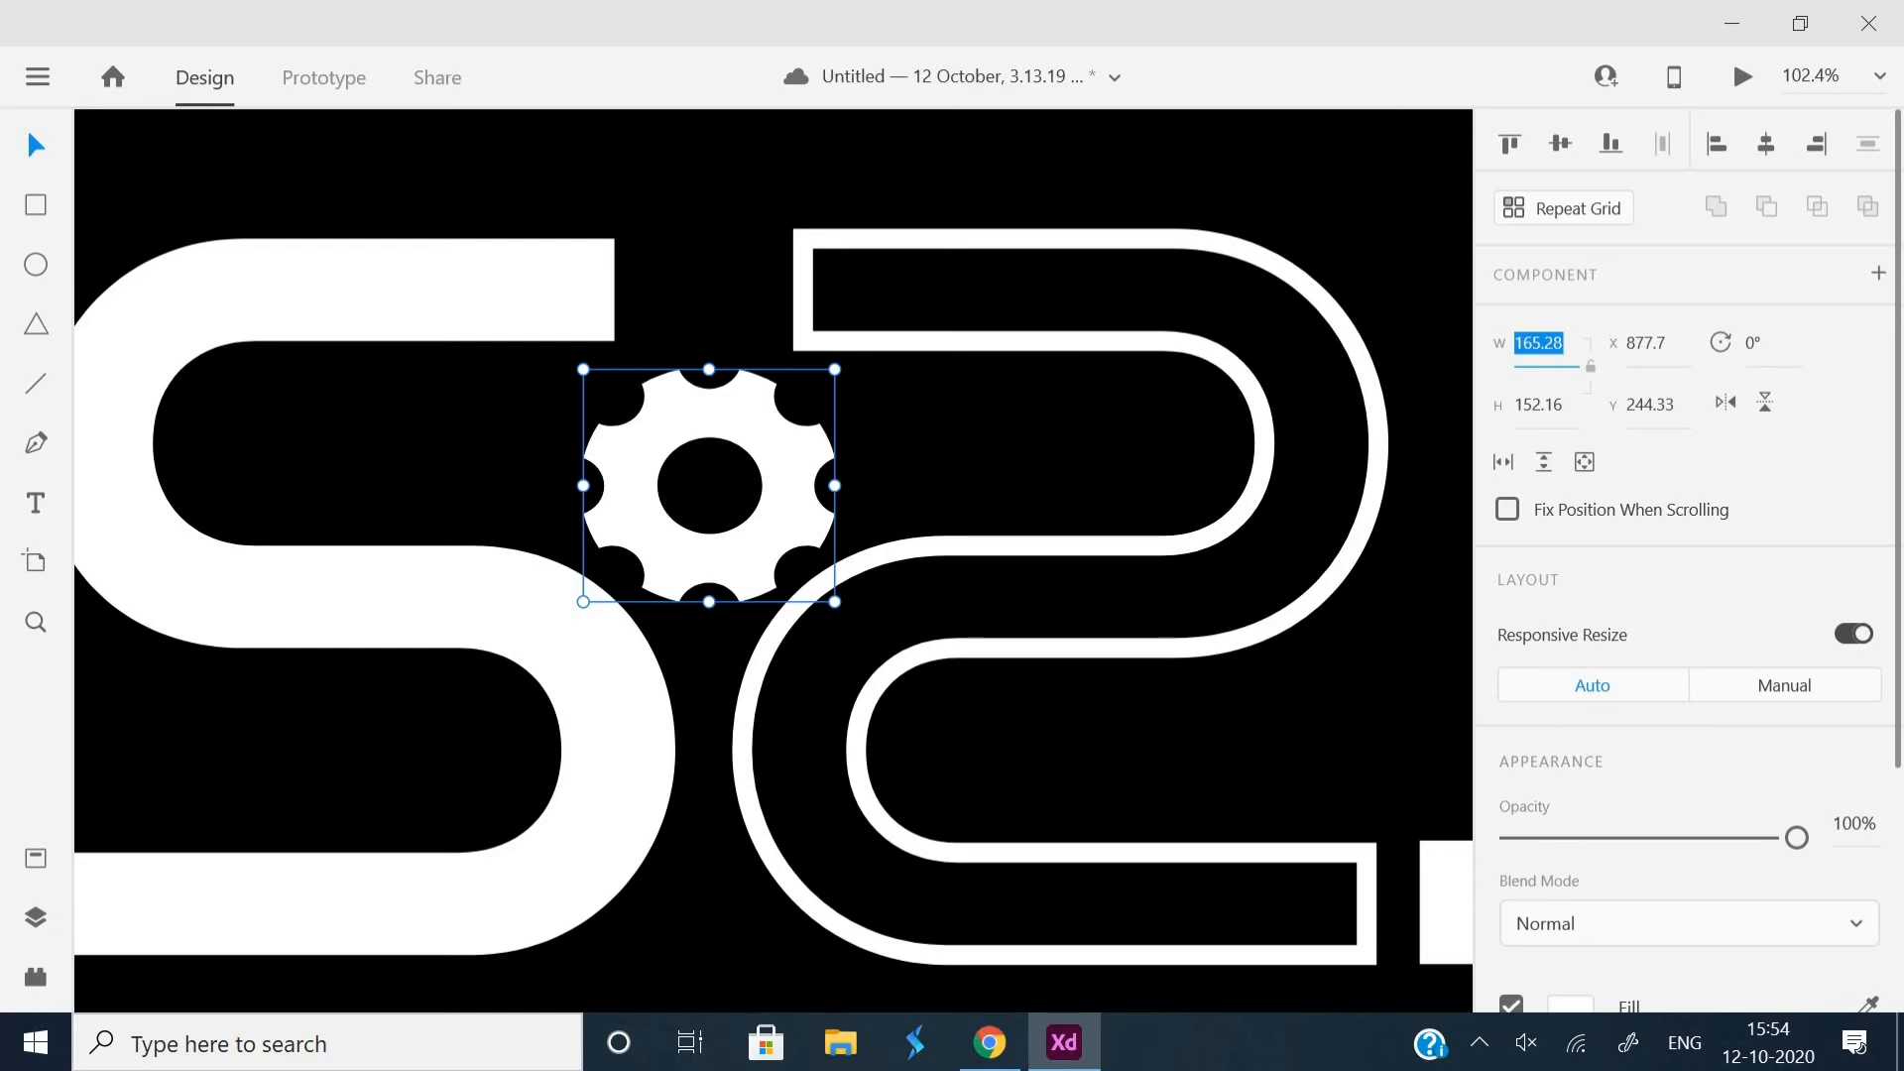
text(160)
key(Tab)
text(1)
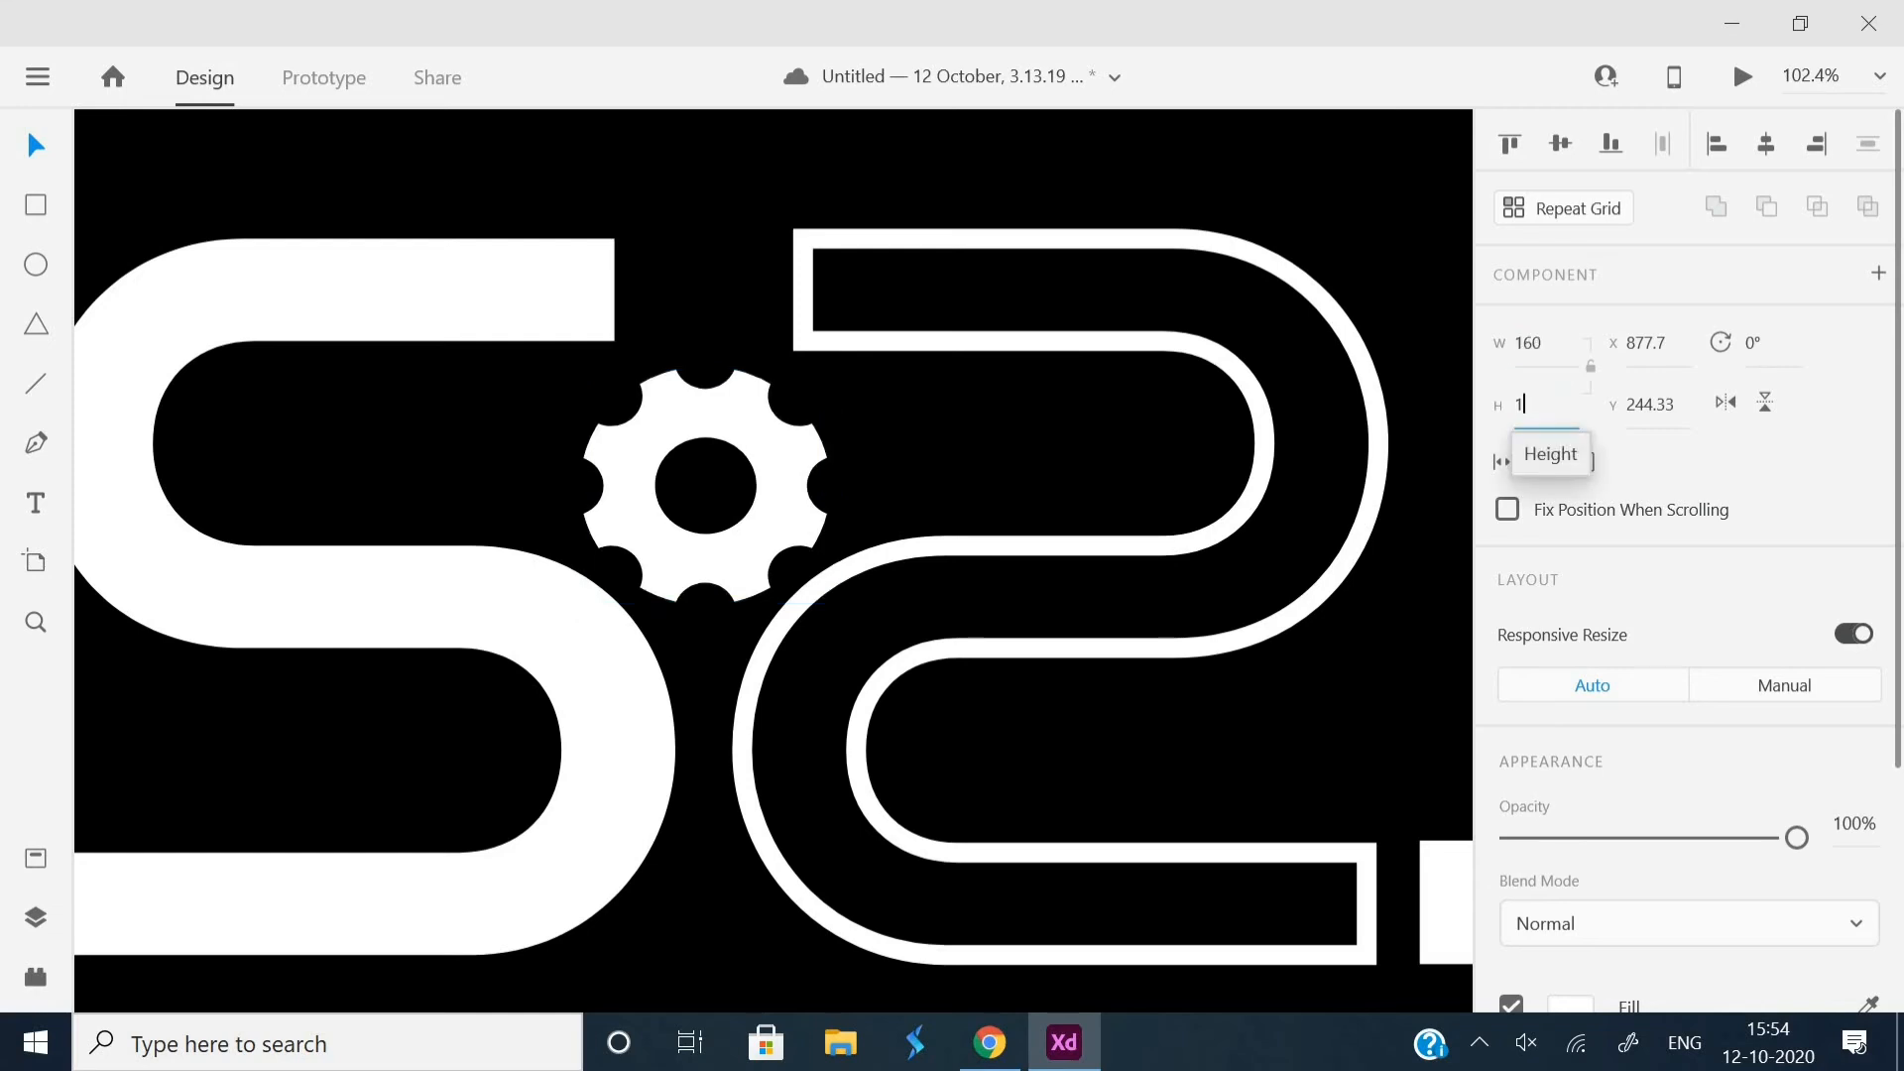
text(60)
key(Return)
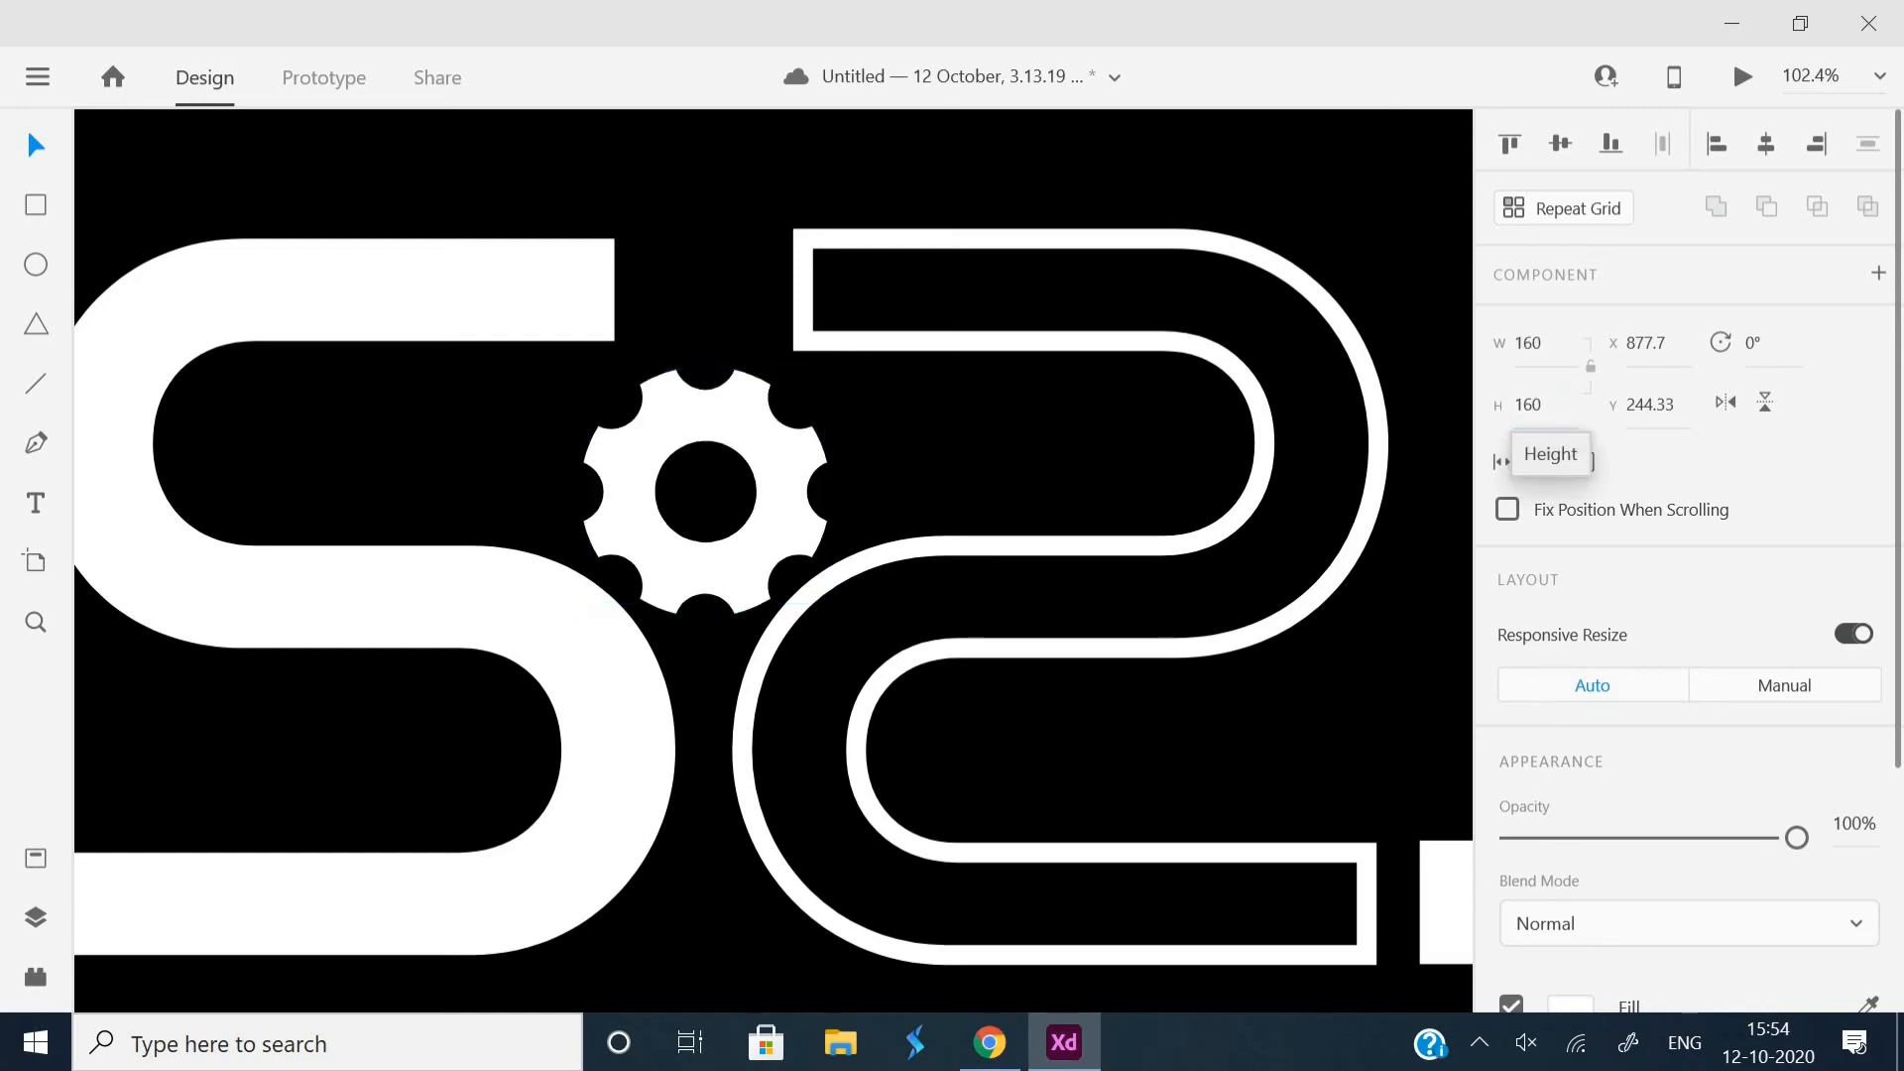
- Centre the gear horizontally between the two S letters at X 879.7, Y 236.33 and deselect it
click(992, 447)
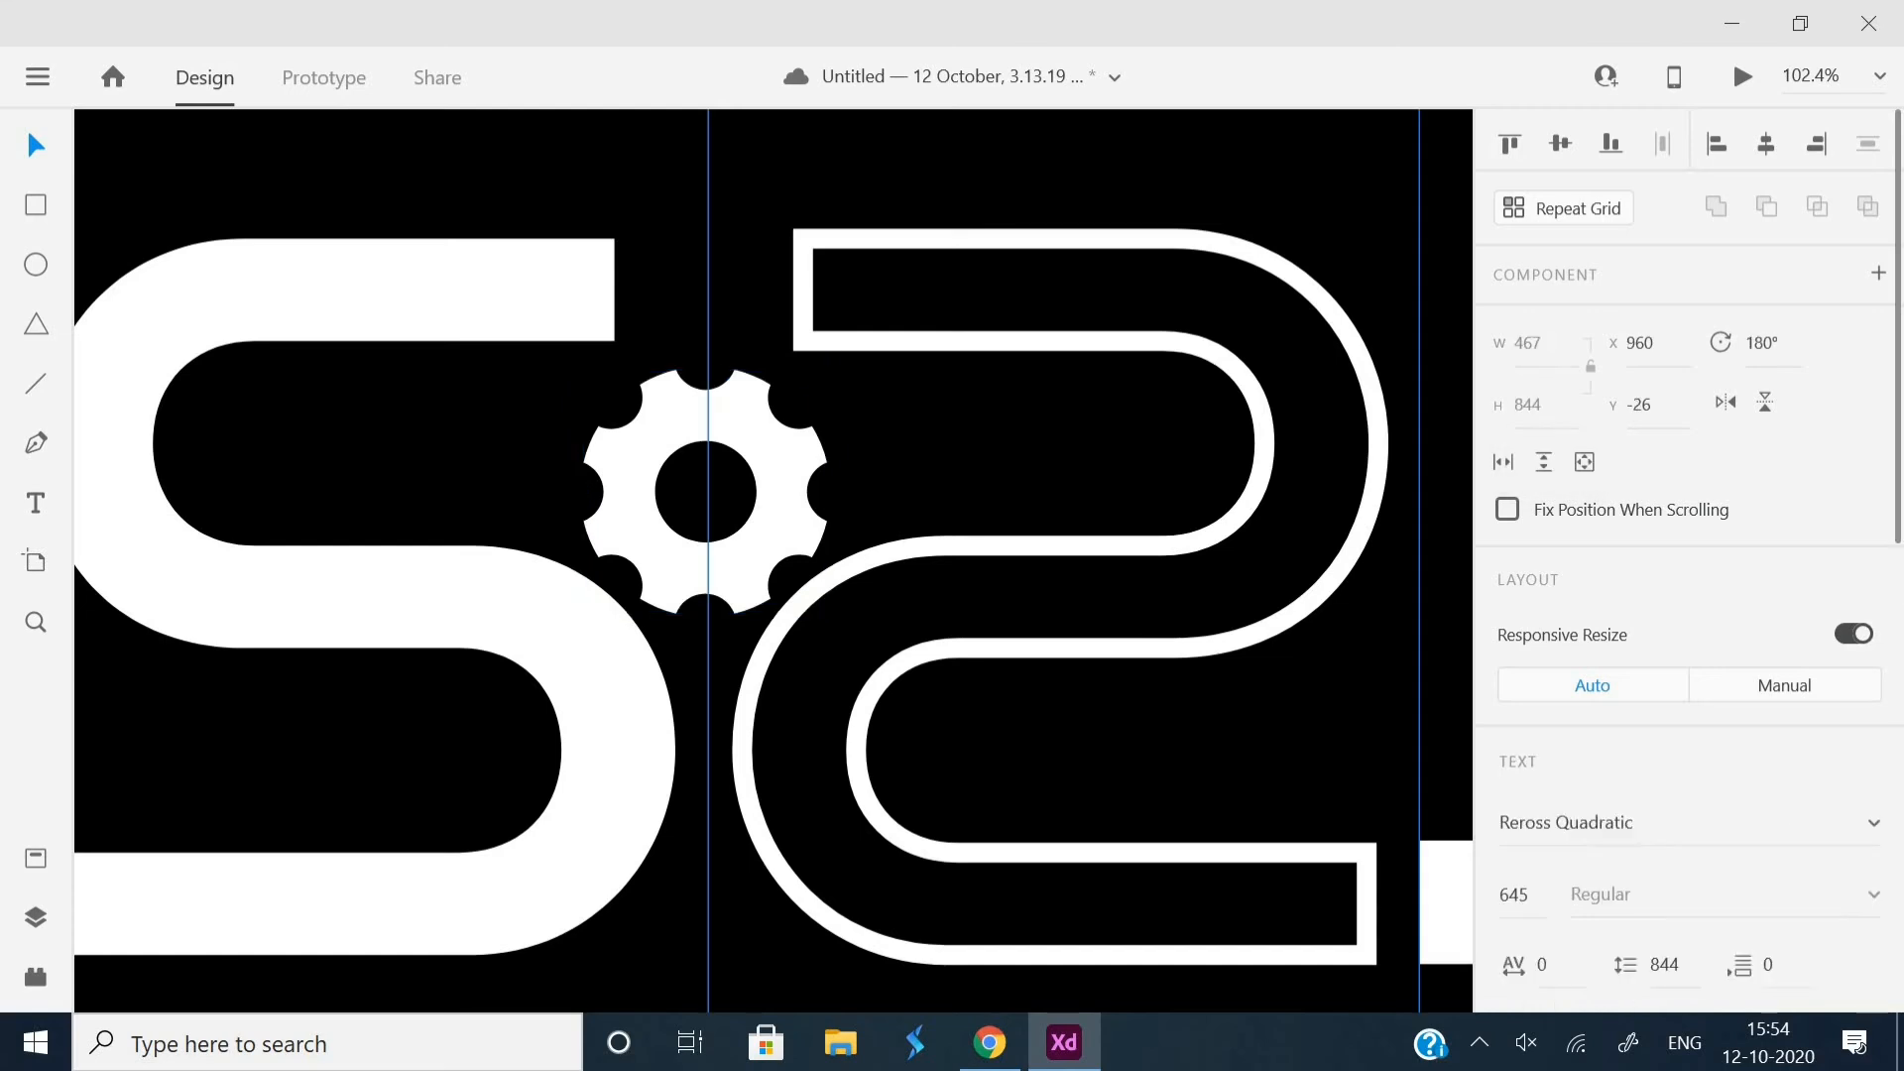
drag(776, 491, 780, 481)
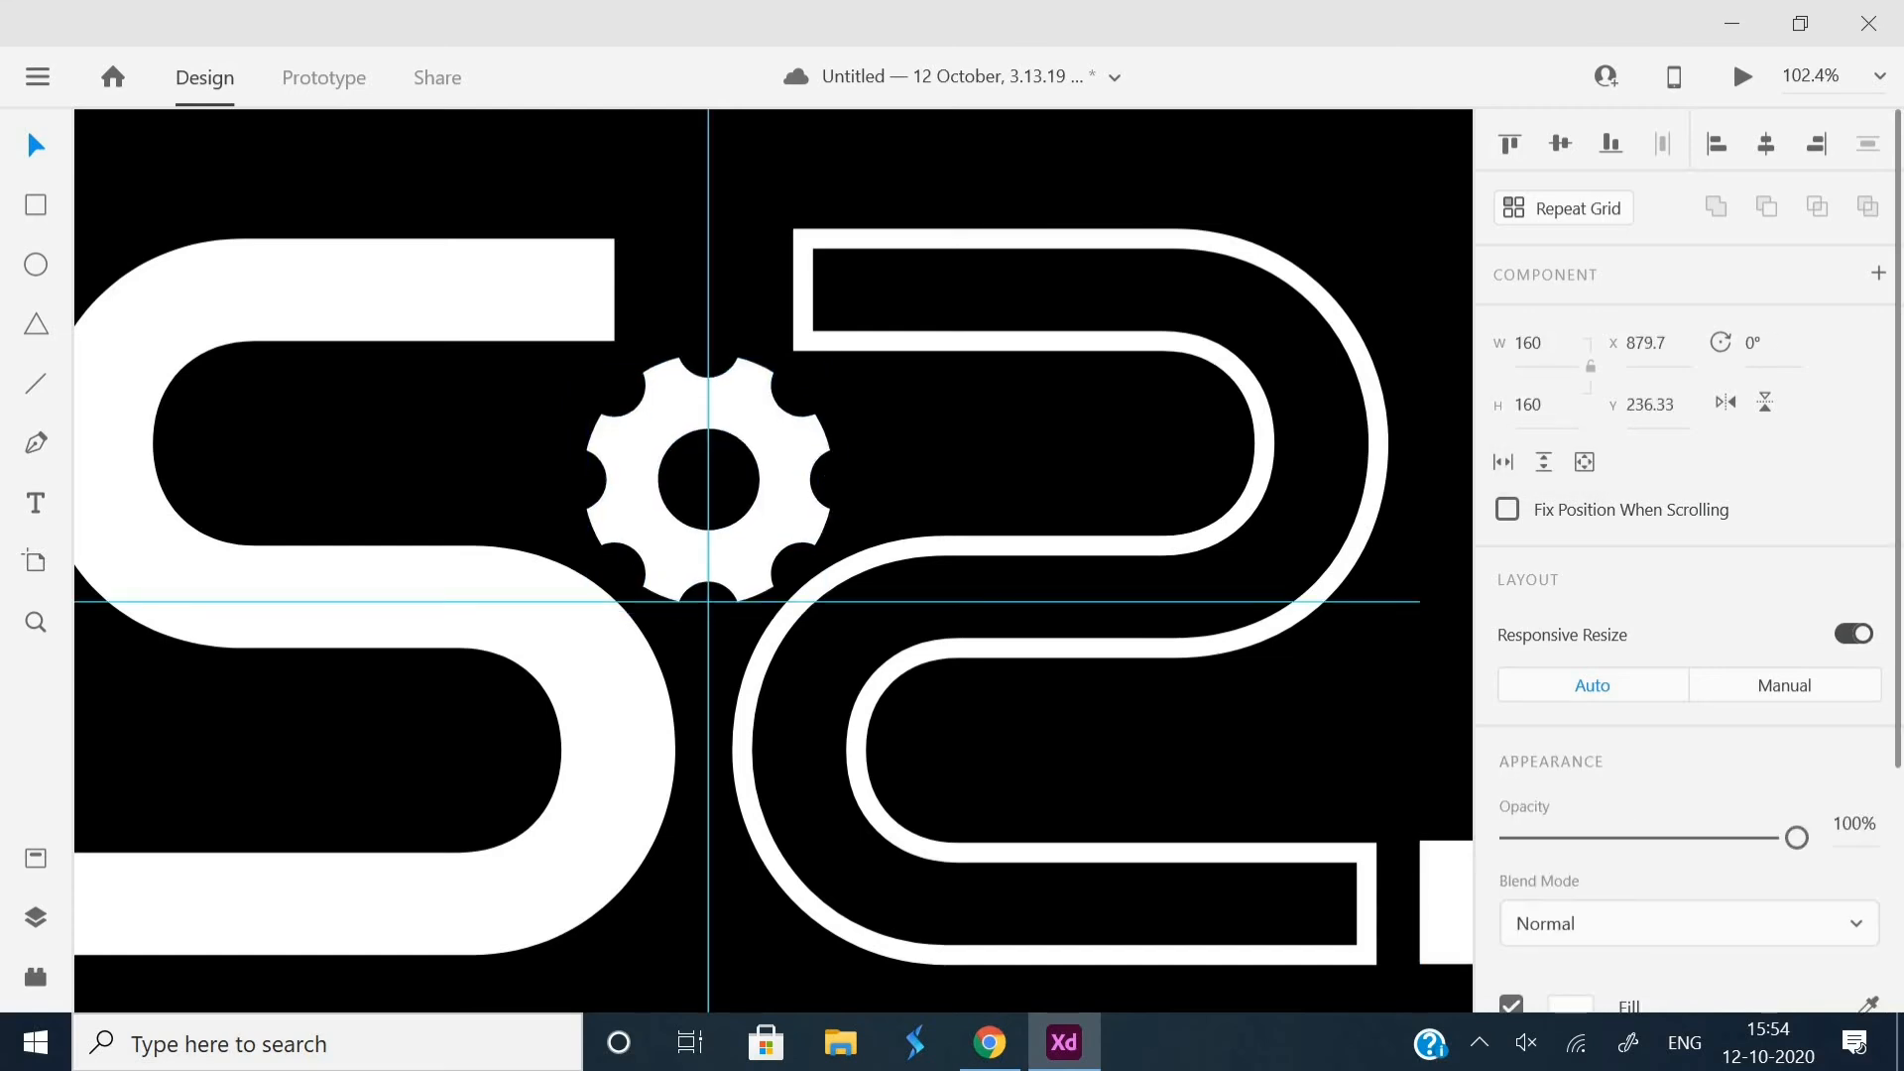
scroll(739, 403, down, 5)
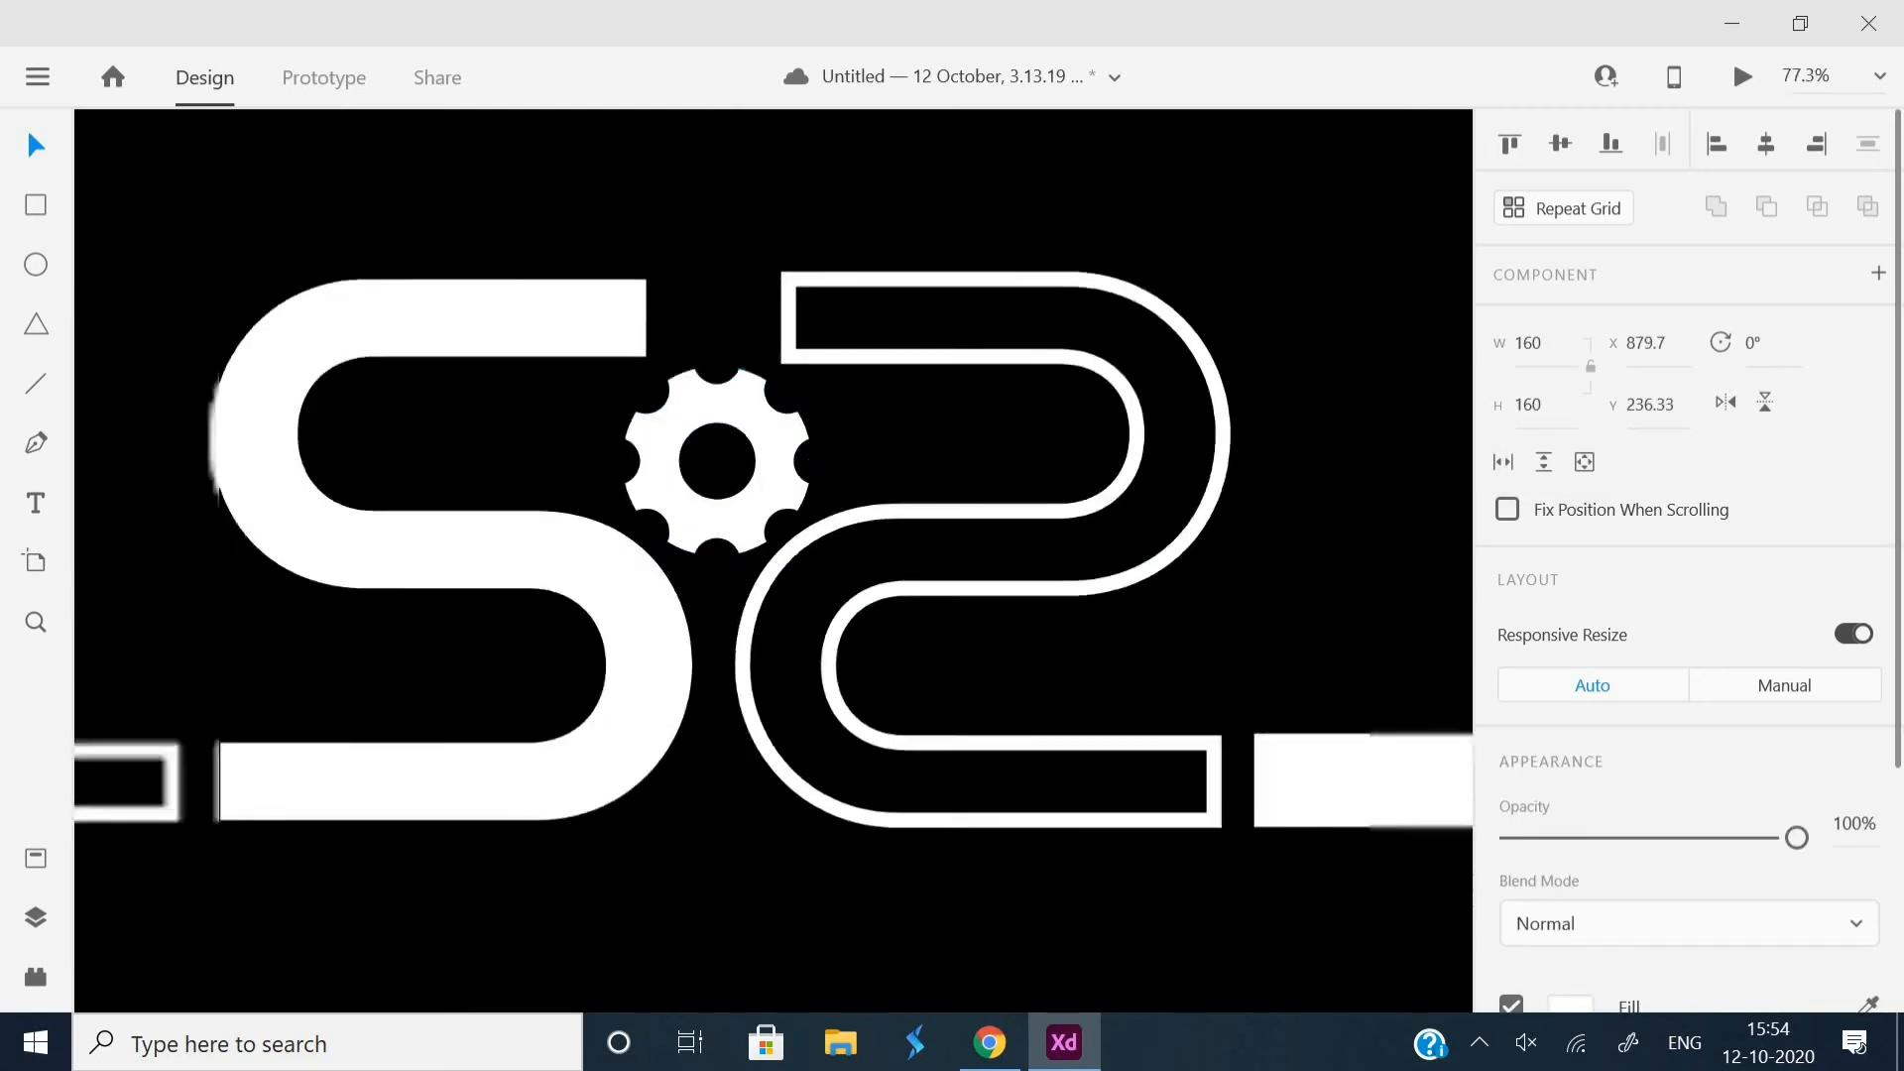
key(Escape)
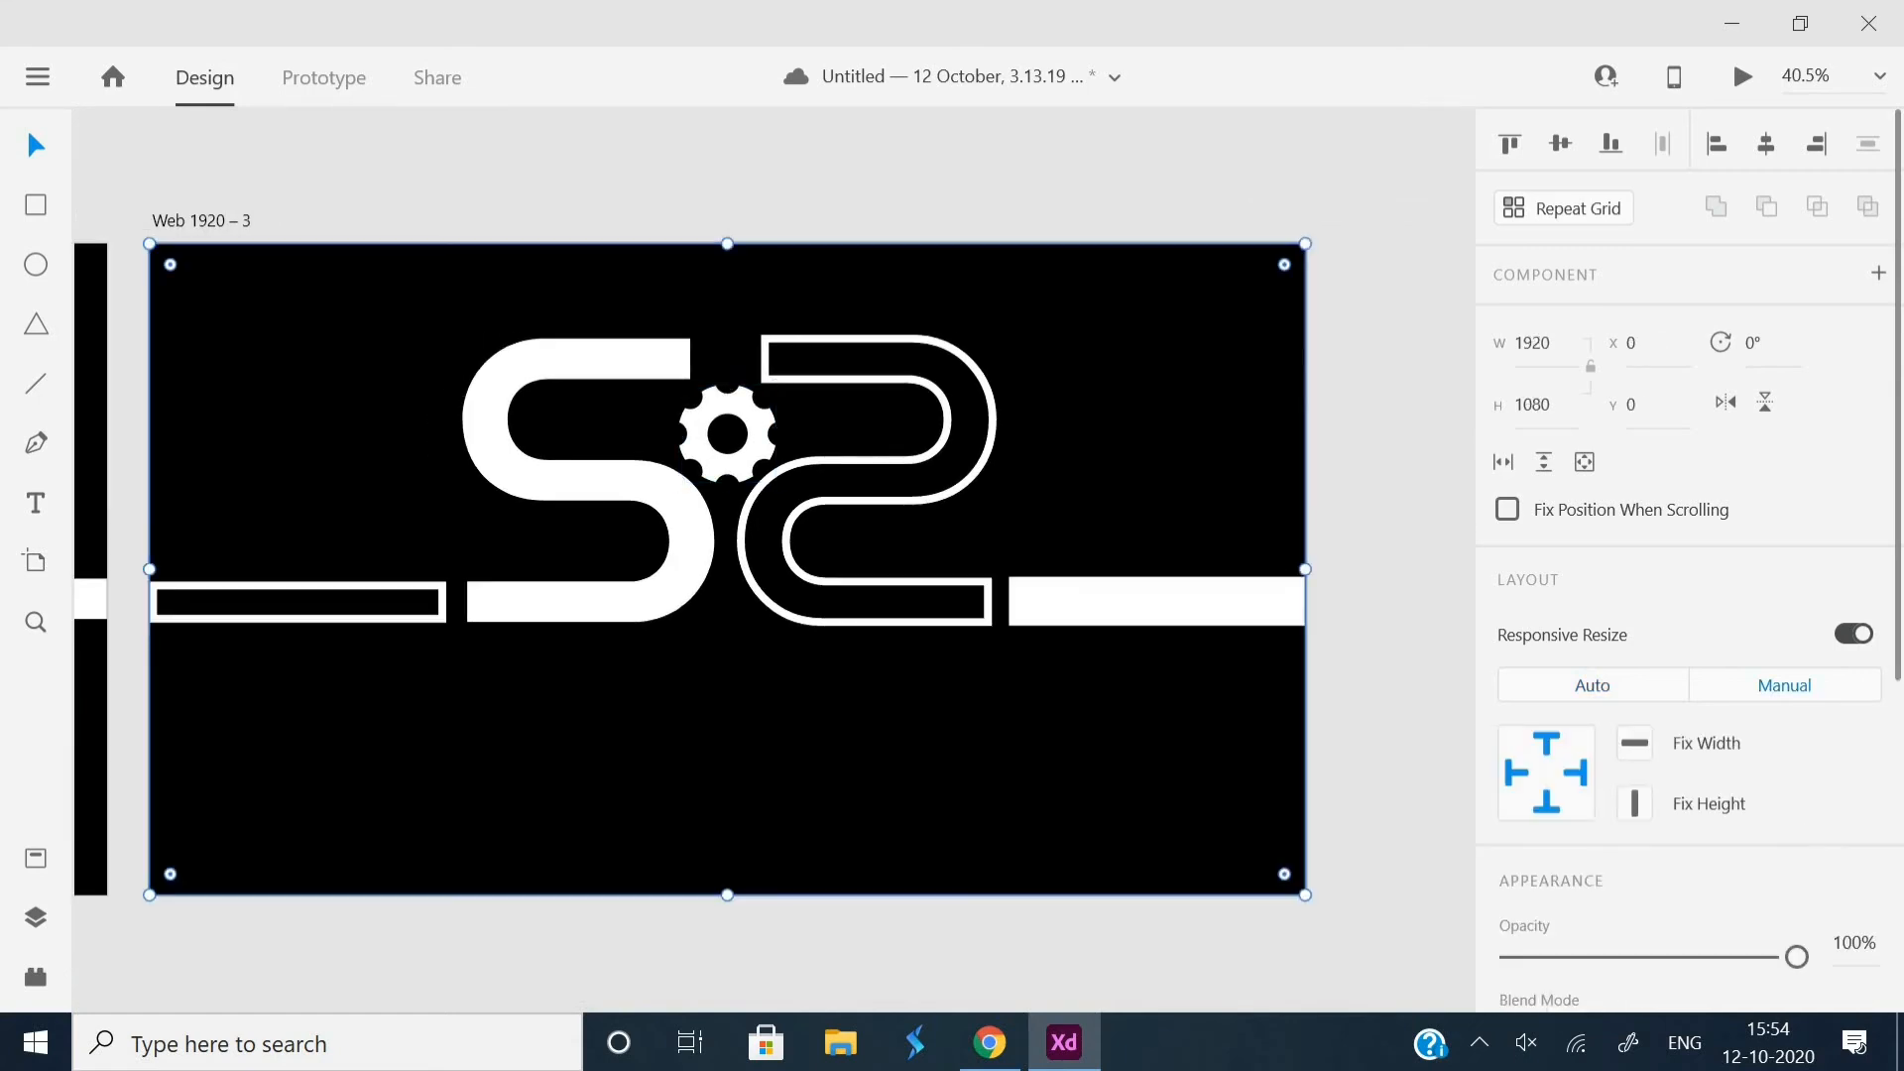
- Compare the rebuilt logo on Web 1920 – 3 with the finished logo on Web 1920 – 2
scroll(739, 496, down, 2)
scroll(1309, 377, up, 1)
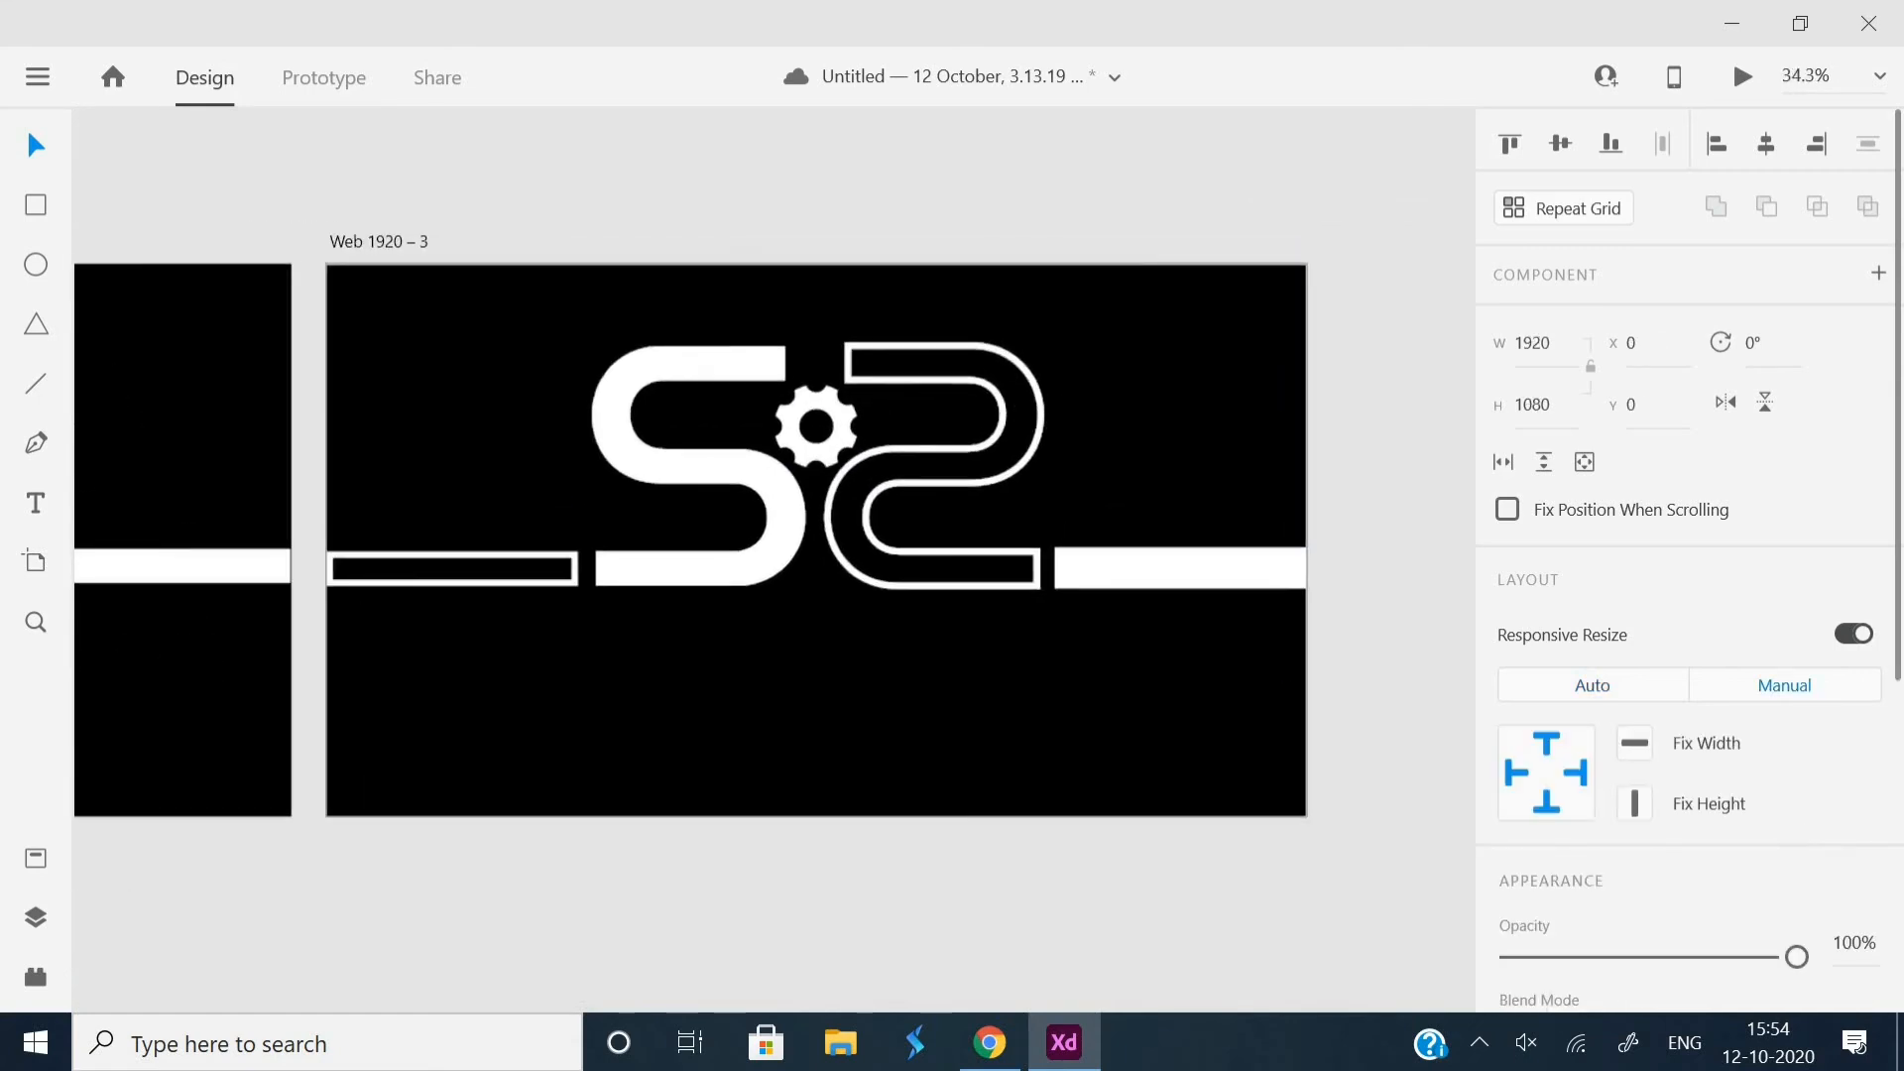
scroll(863, 536, left, 1)
scroll(870, 535, down, 2)
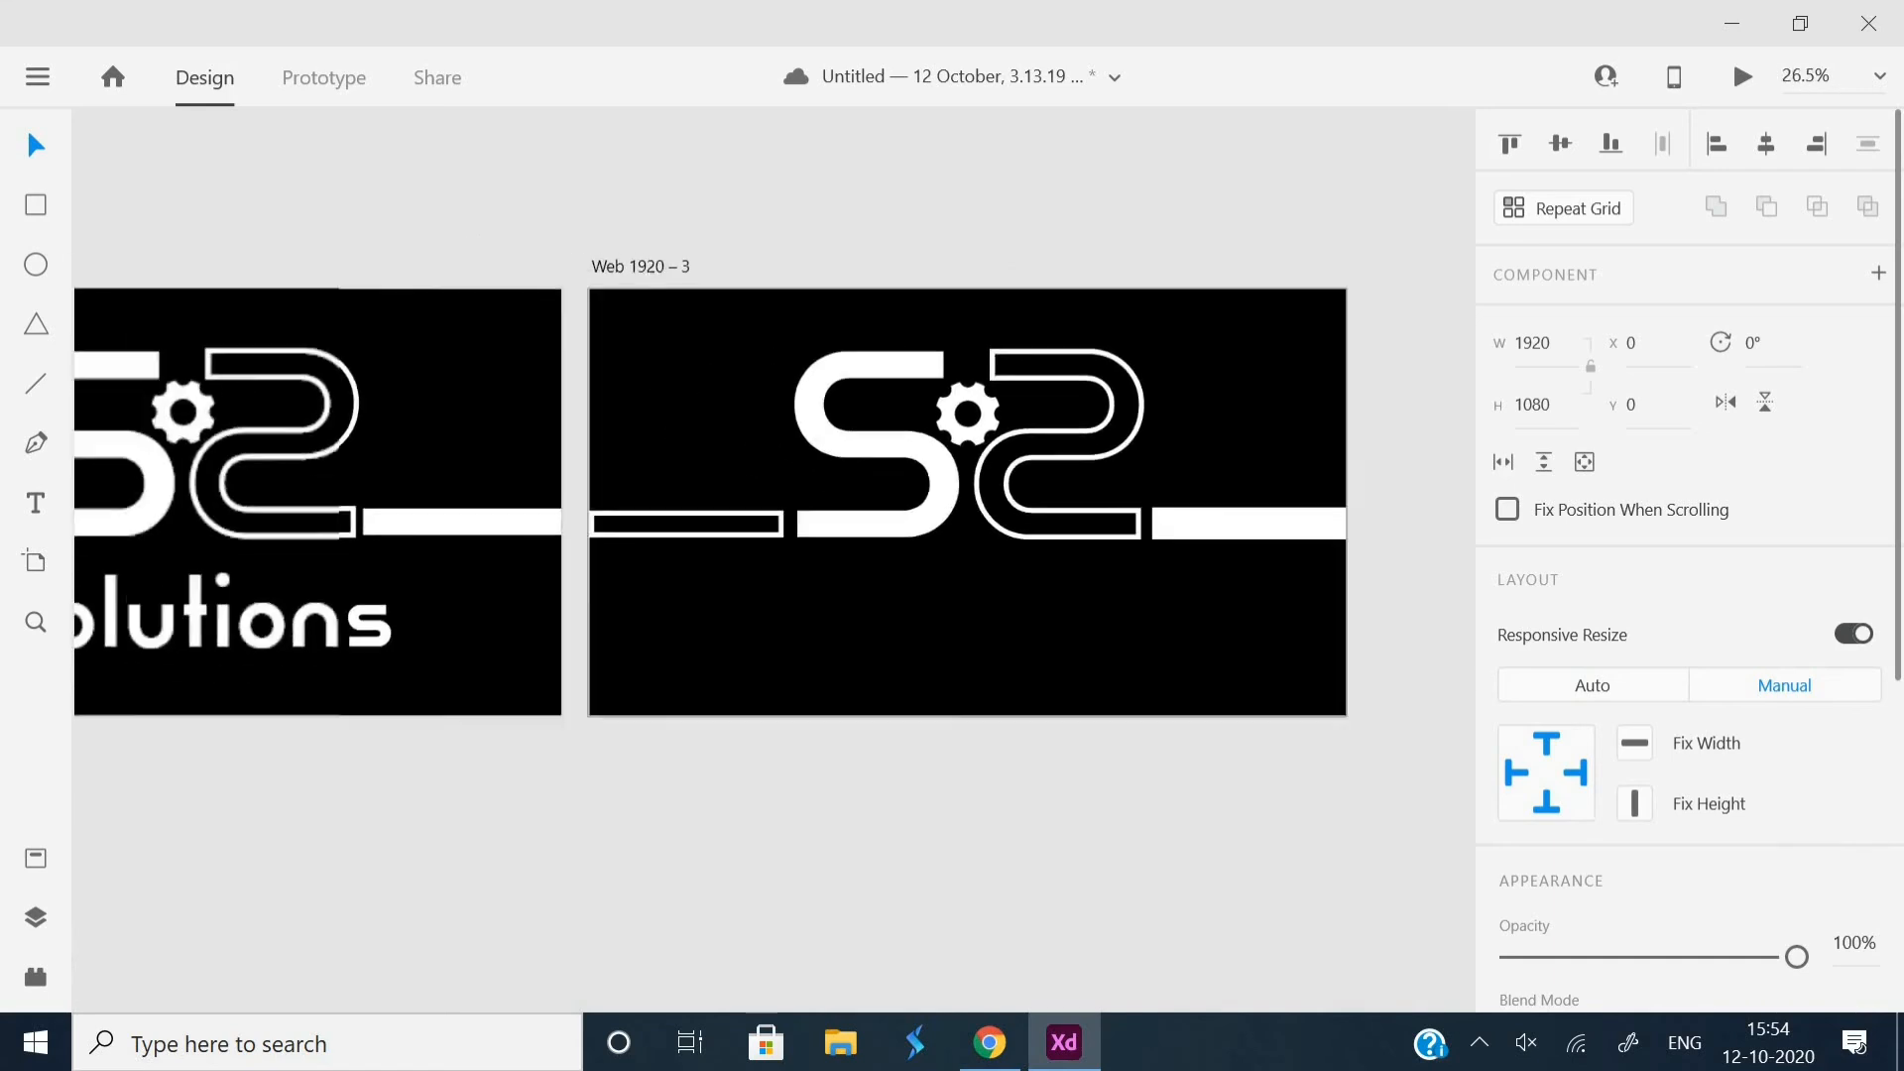
scroll(1071, 496, left, 1)
scroll(724, 492, left, 1)
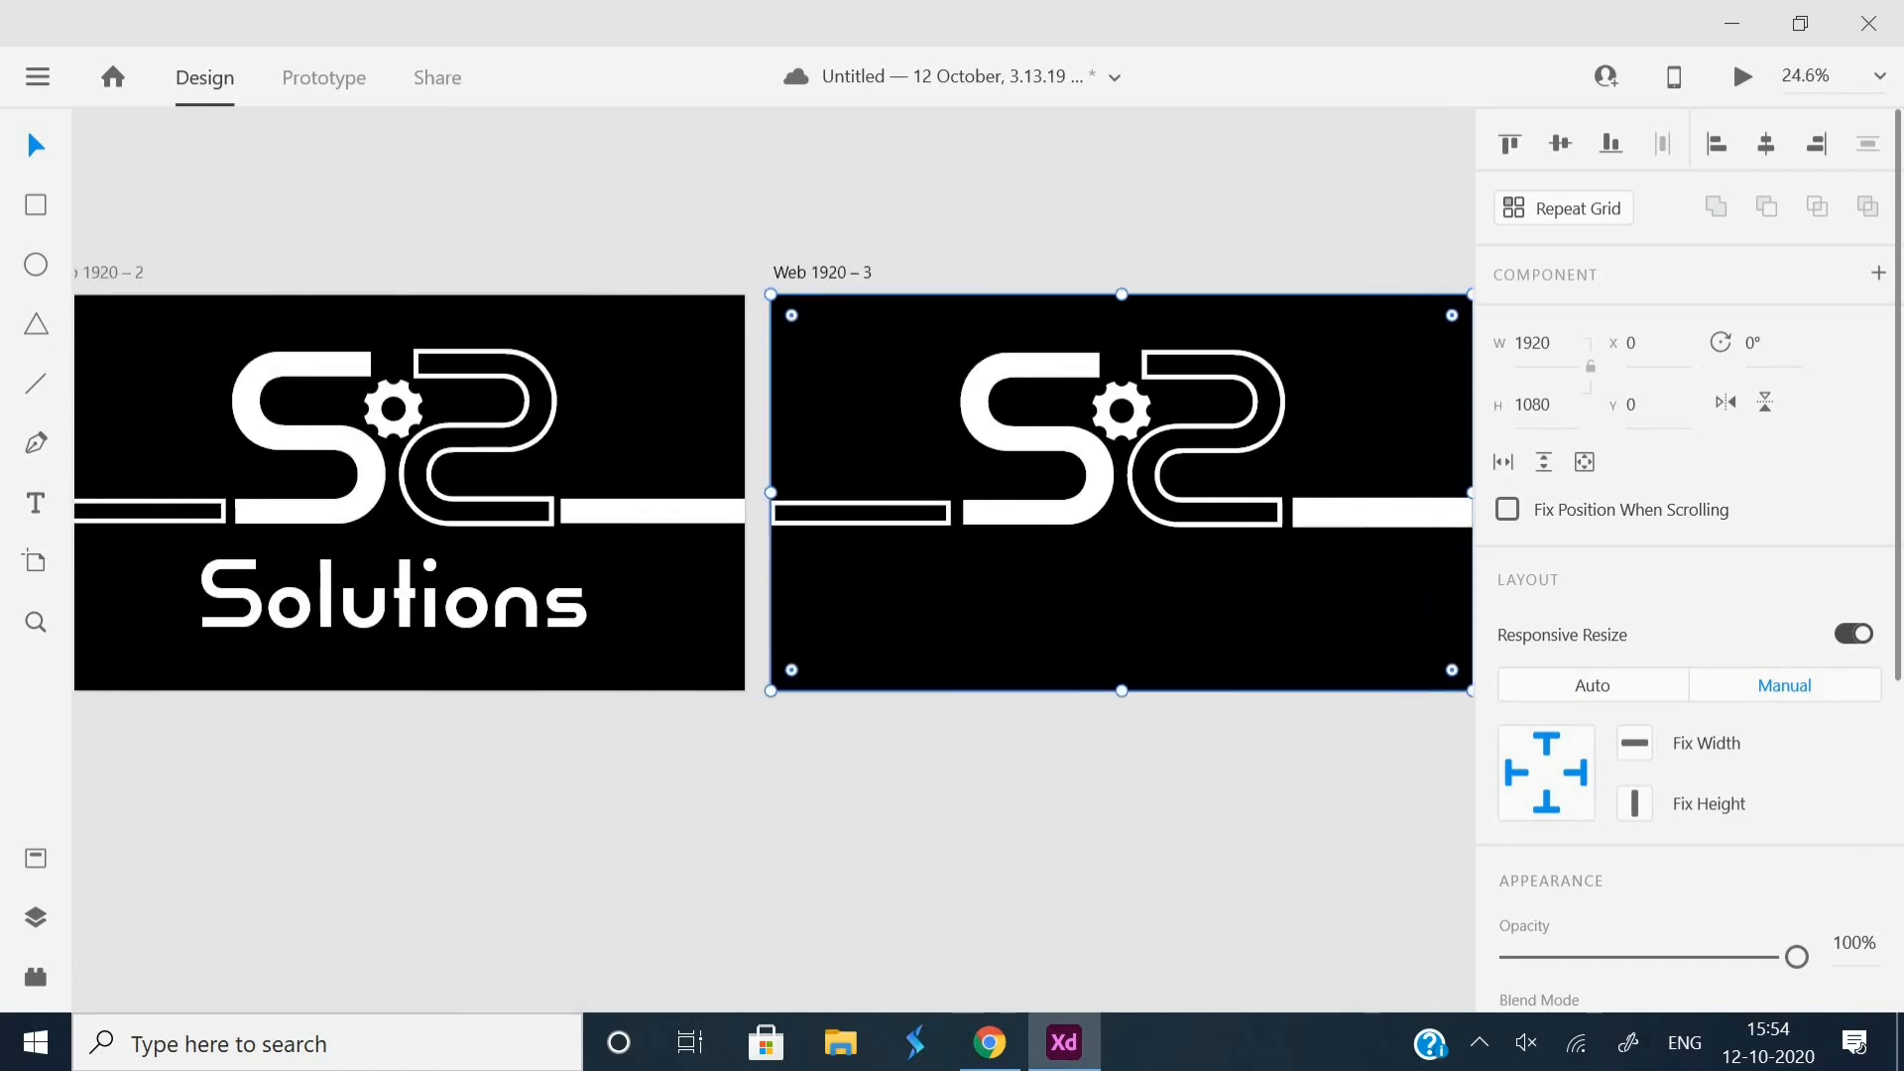
scroll(1260, 377, down, 1)
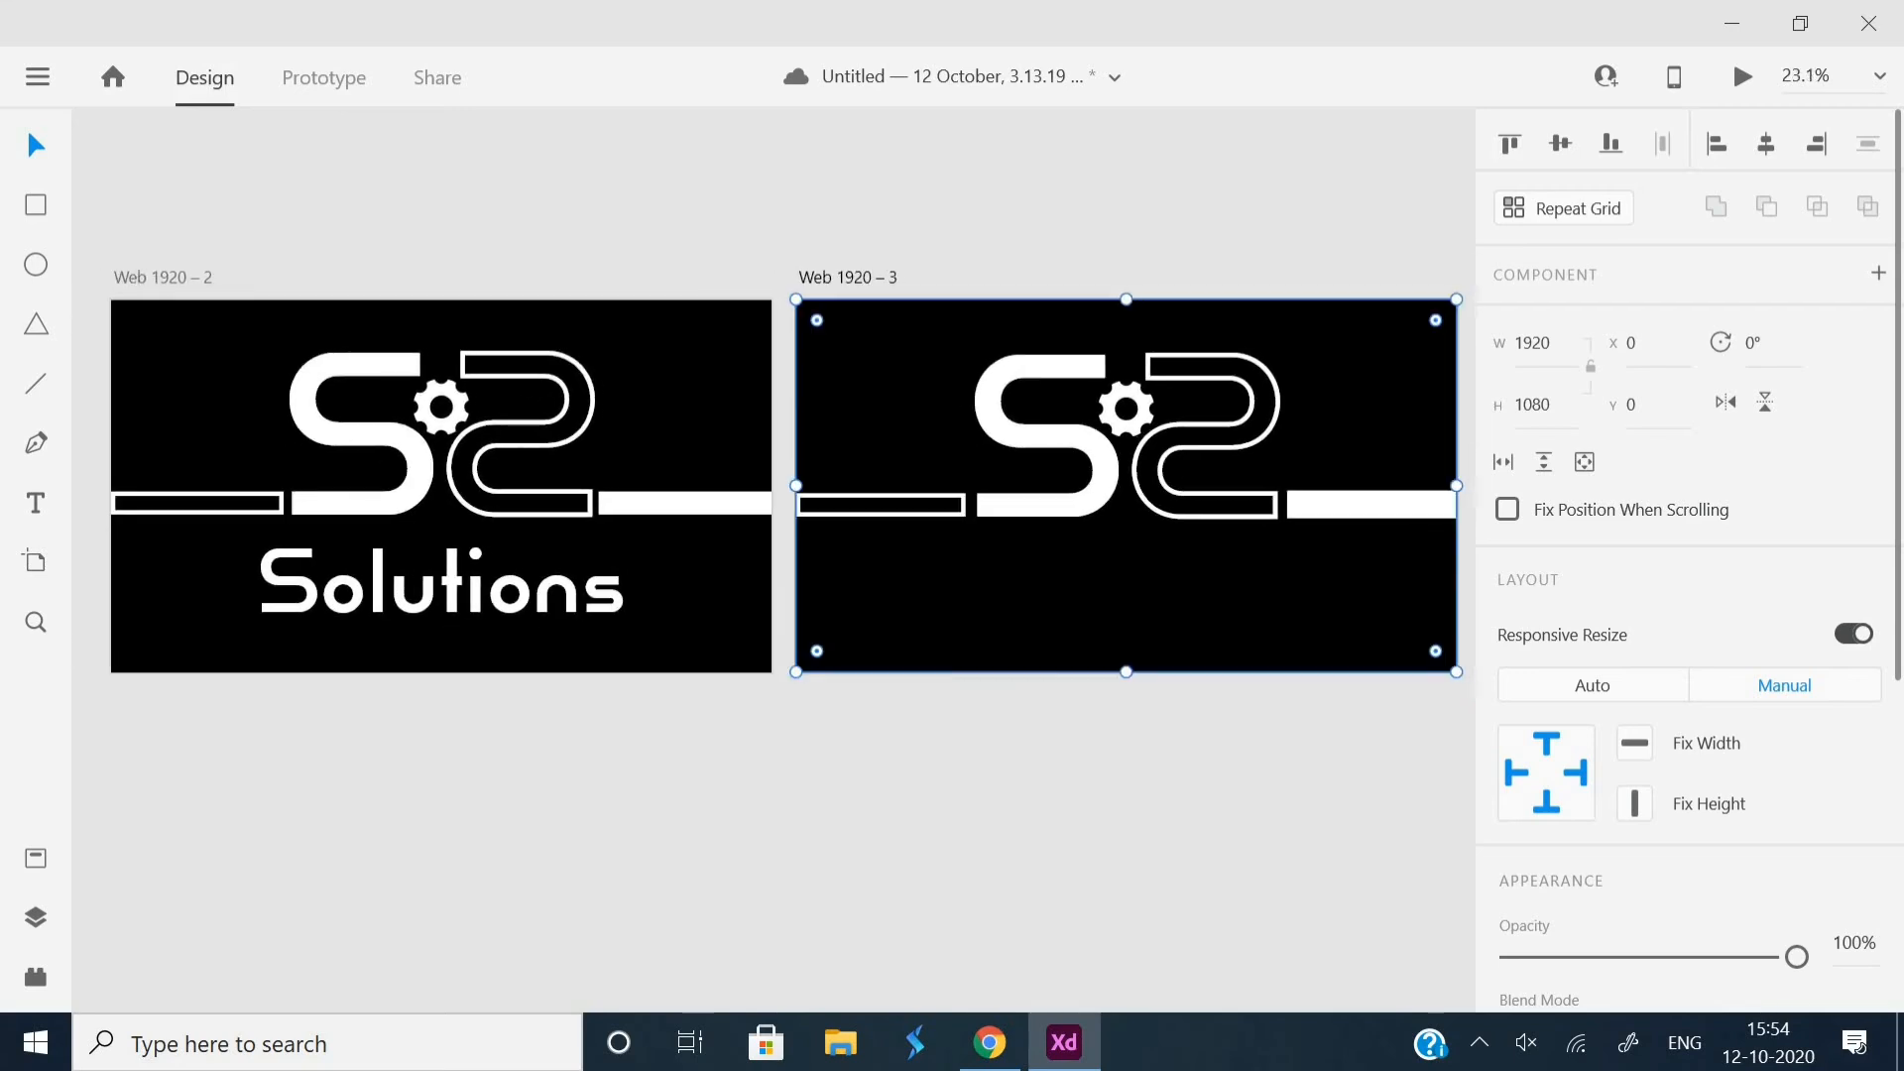
scroll(1260, 377, right, 1)
scroll(1101, 486, right, 1)
scroll(1101, 486, left, 1)
scroll(1101, 486, right, 1)
scroll(1100, 486, left, 1)
scroll(1101, 486, left, 1)
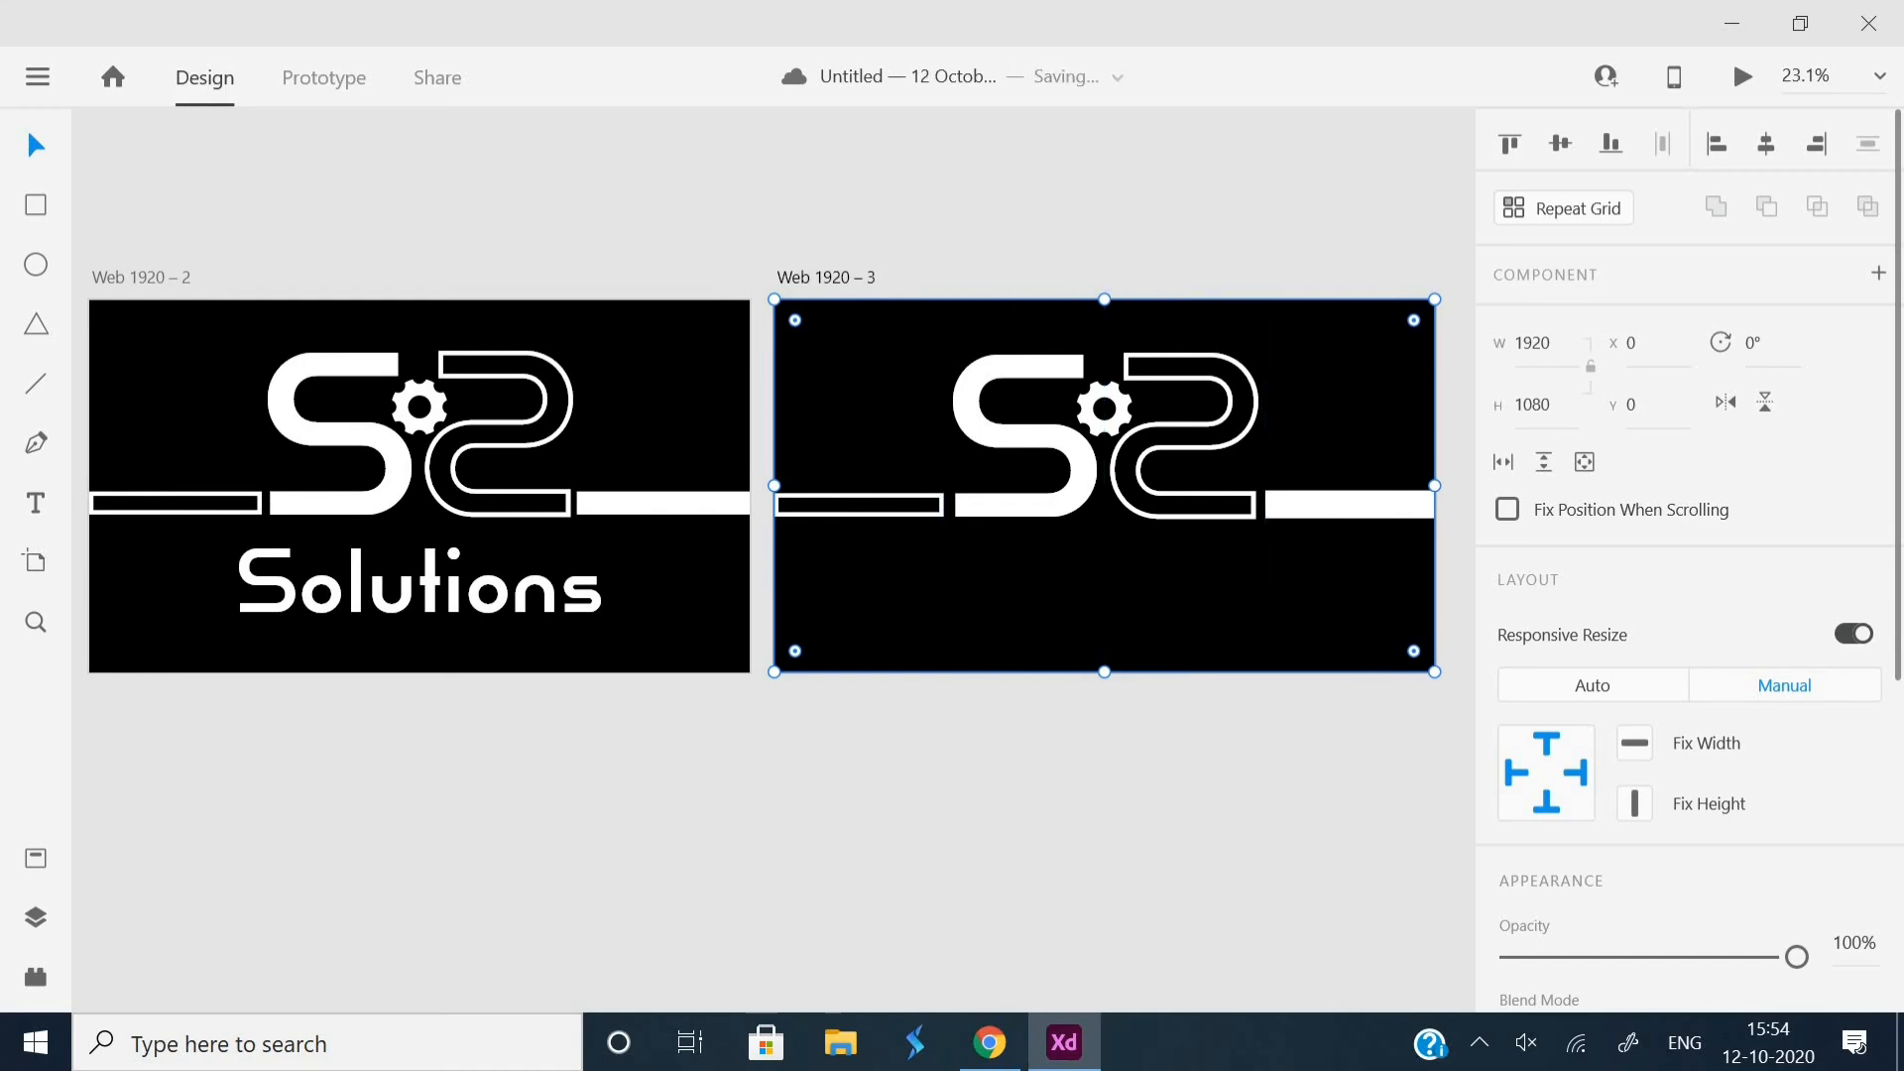
- Add the text "Solutions" on the Web 1920 – 3 artboard, starting at X 321, Y 790 below the logo
key(t)
key(Escape)
click(885, 572)
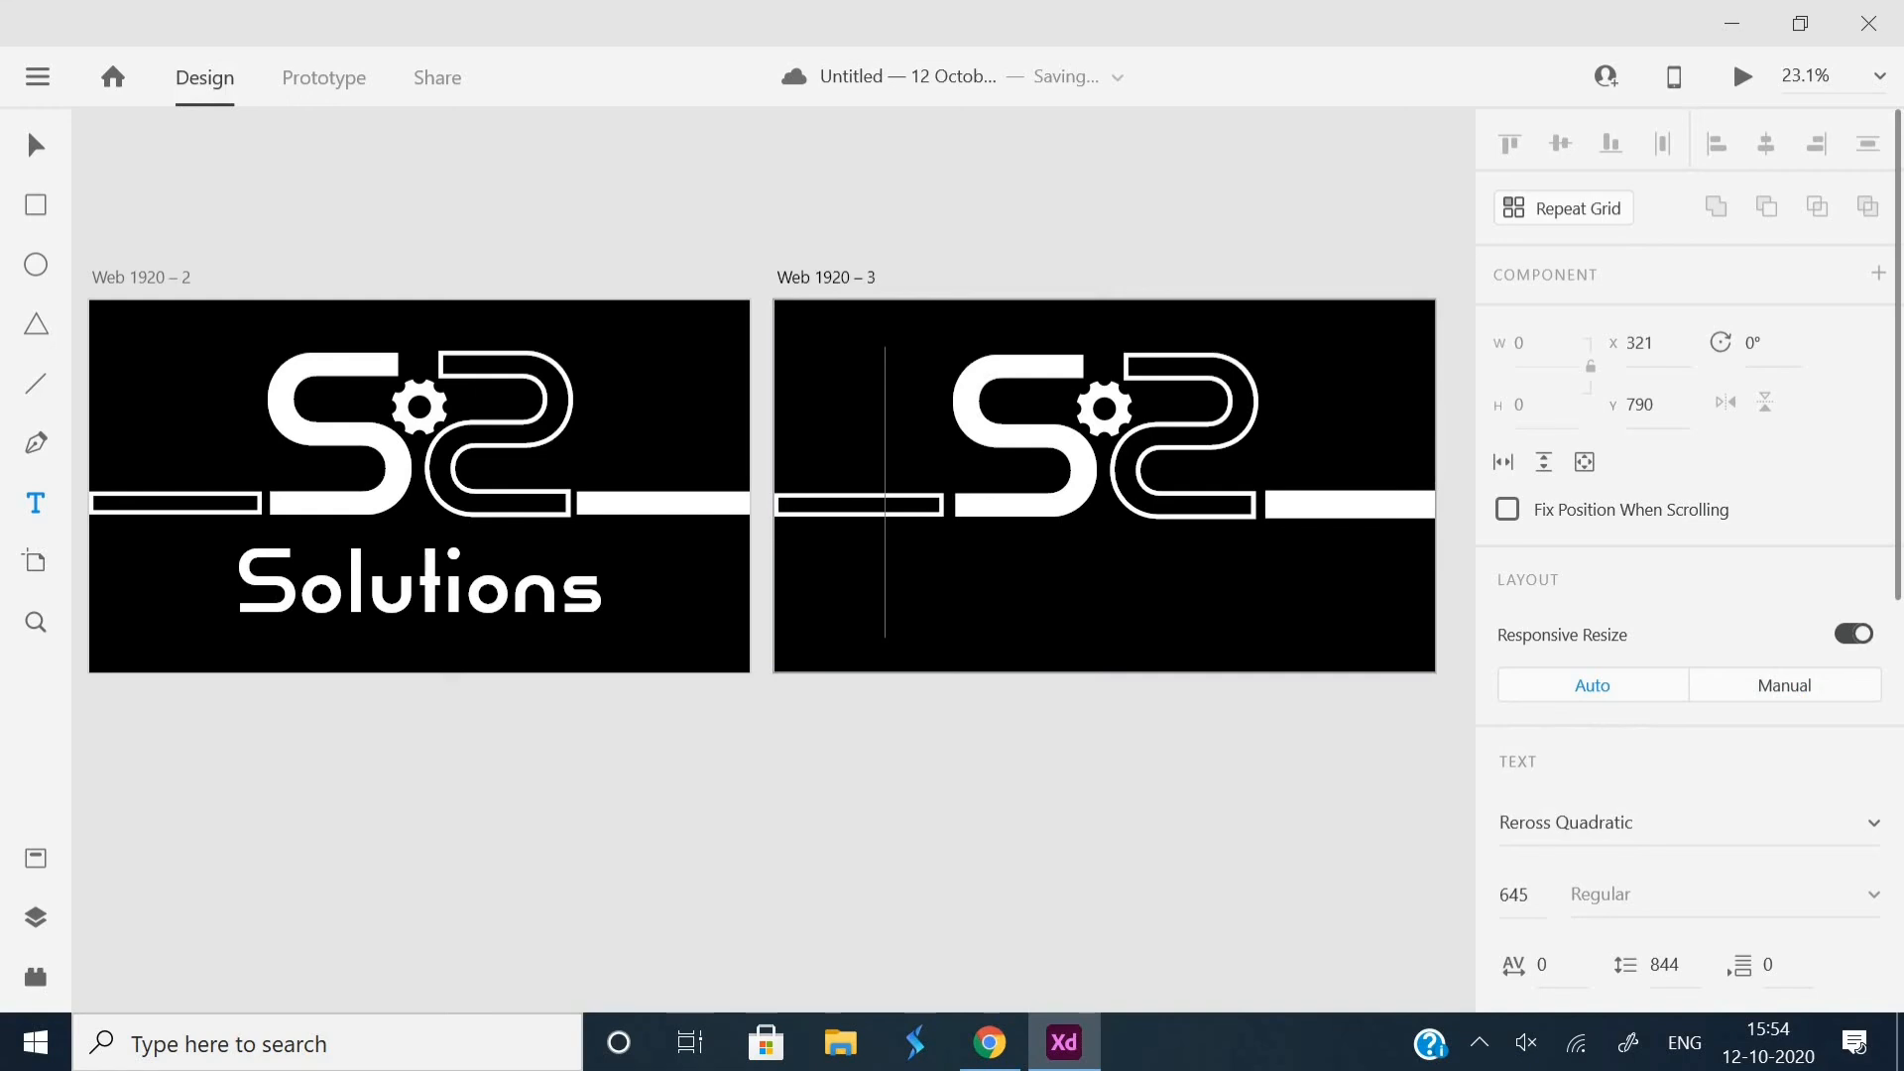
text(Solutions)
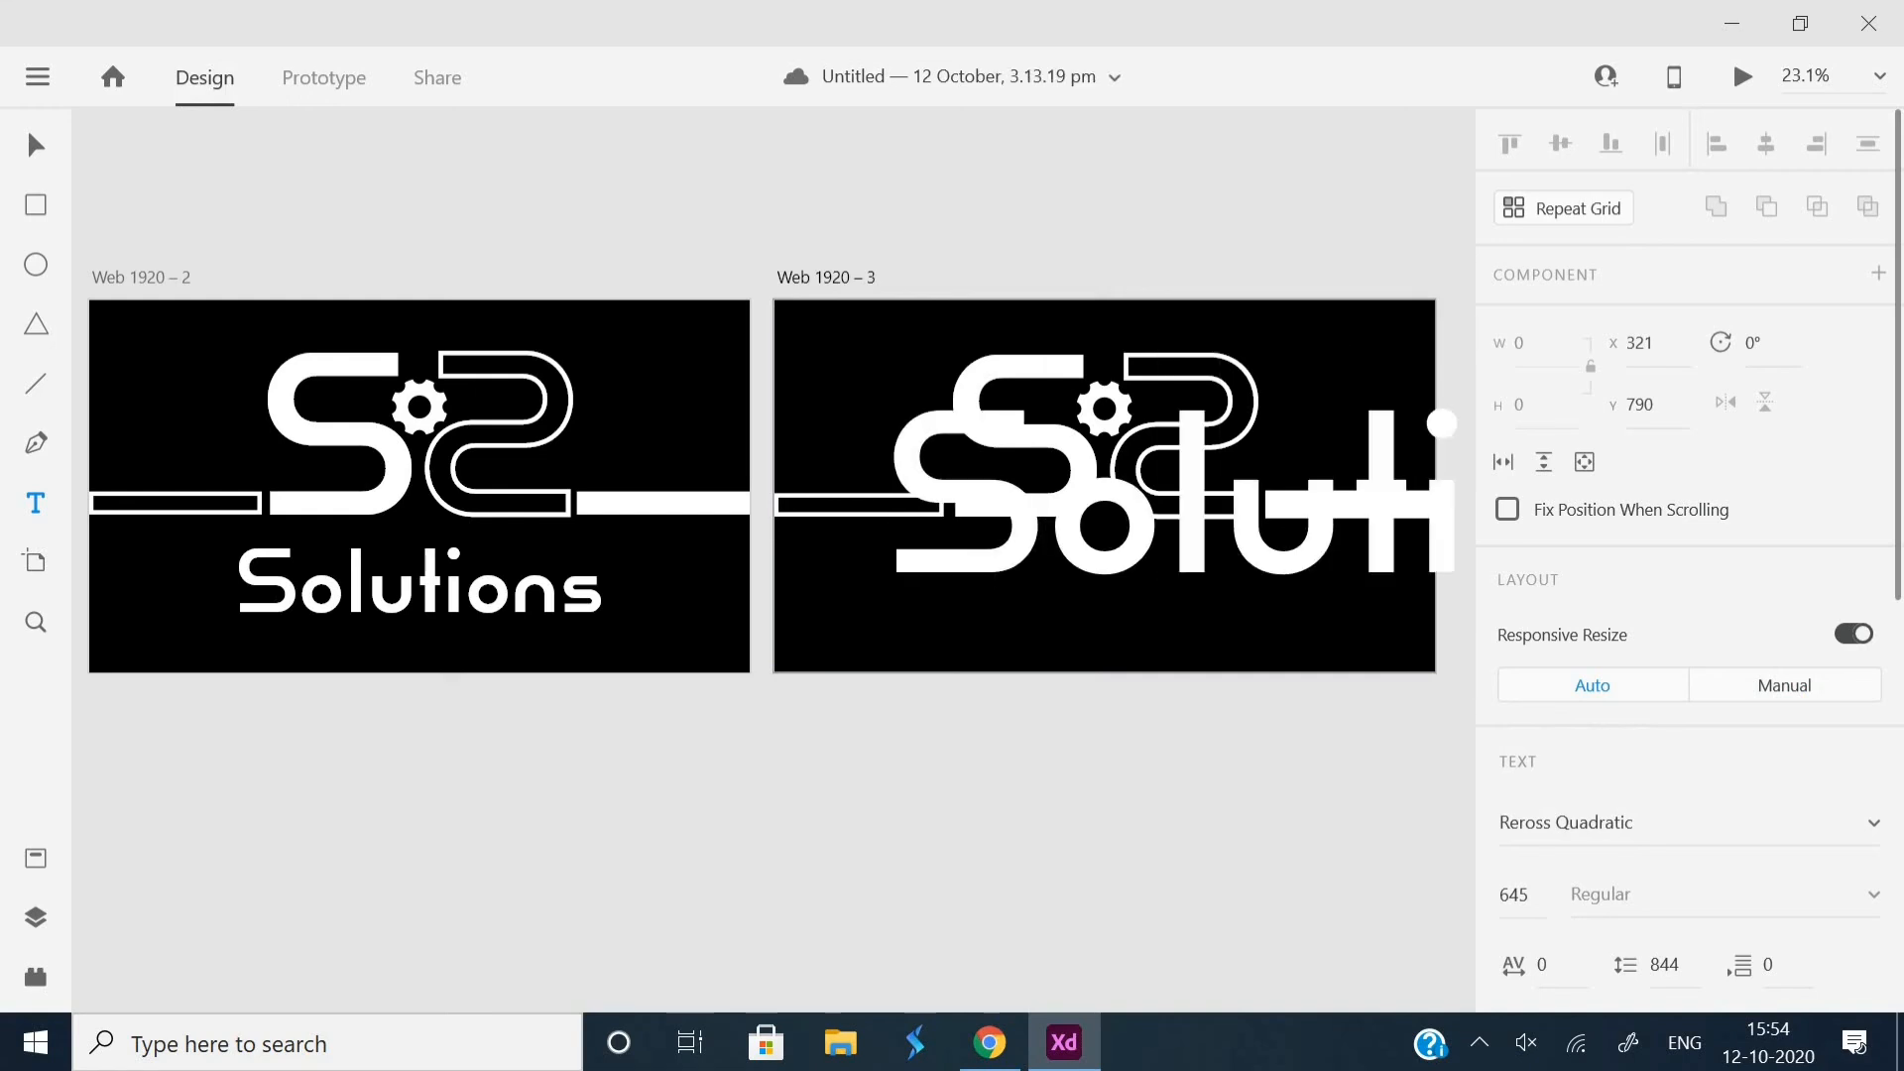
key(Escape)
- Scale the "Solutions" text down to size 256 and centre it below the S letters at X 419, Y 672
drag(1355, 638, 1355, 501)
drag(1289, 426, 1066, 598)
drag(1132, 673, 1121, 588)
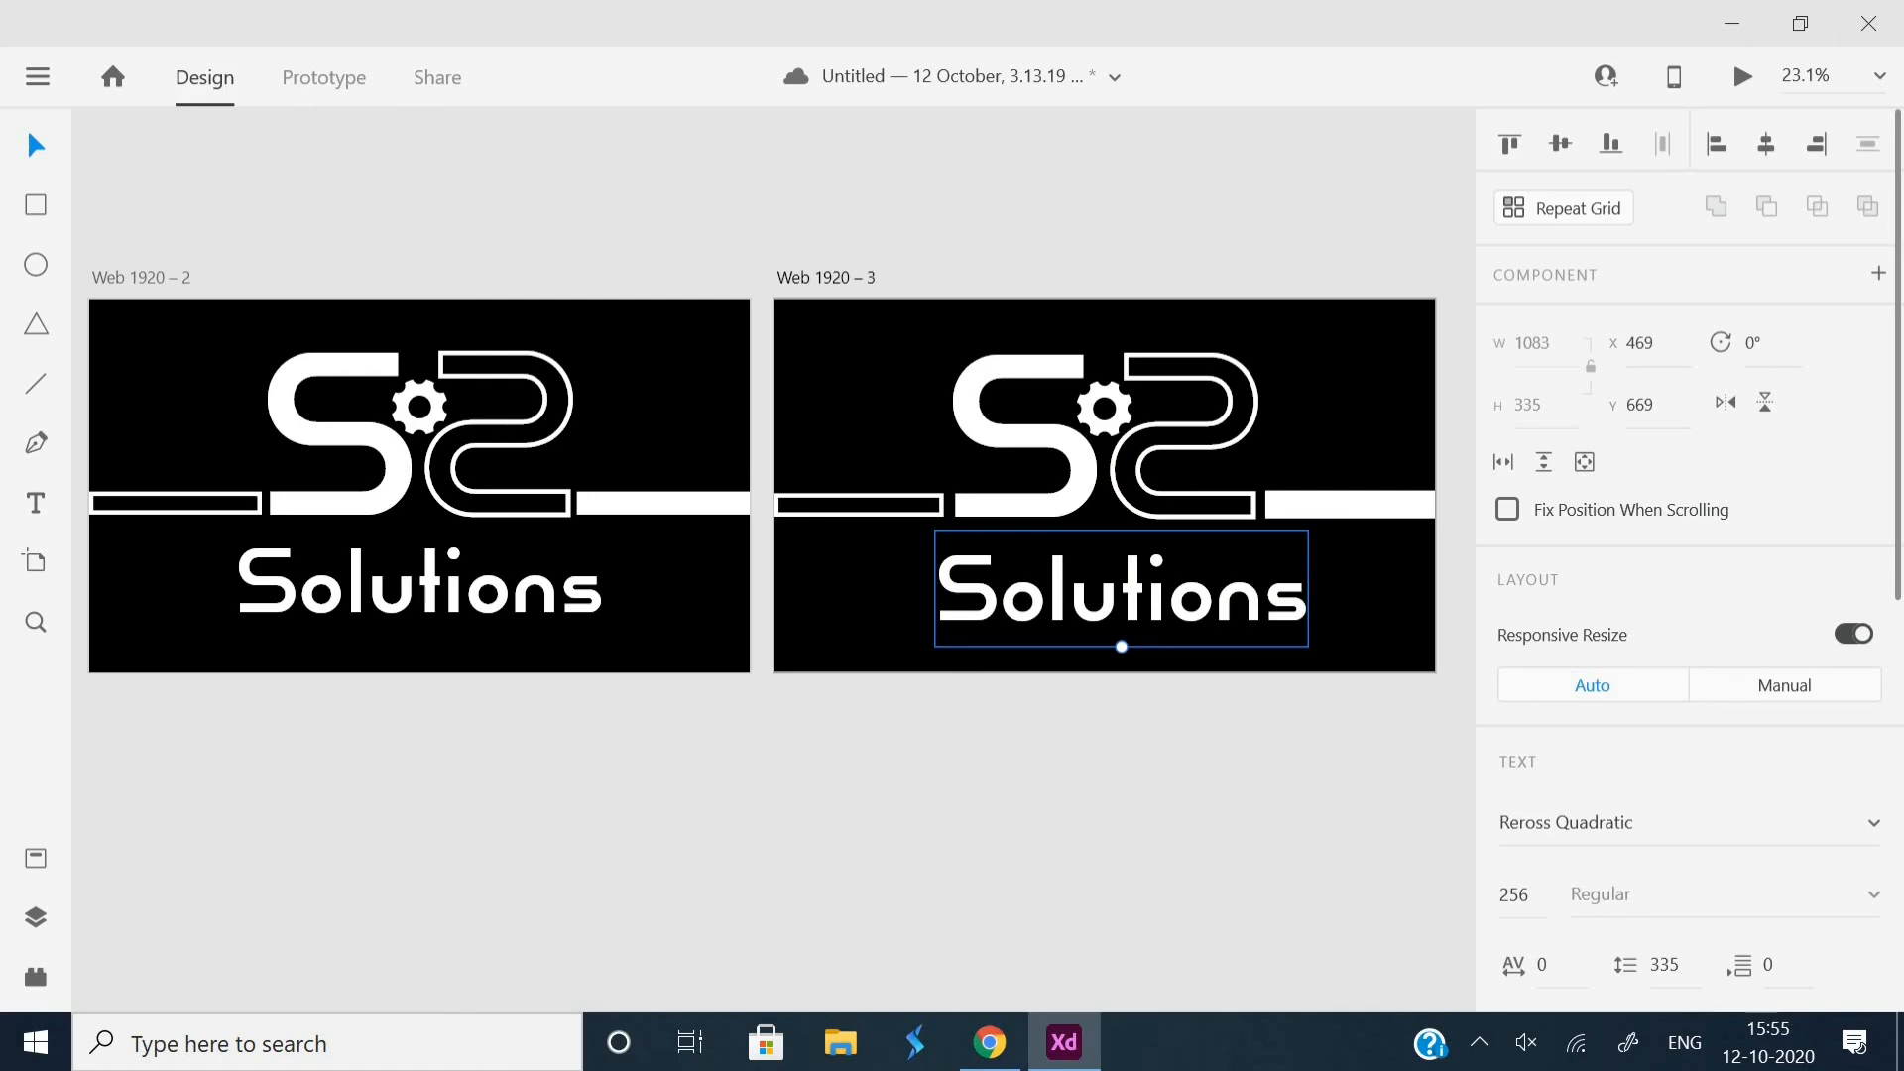
drag(1121, 589, 1104, 590)
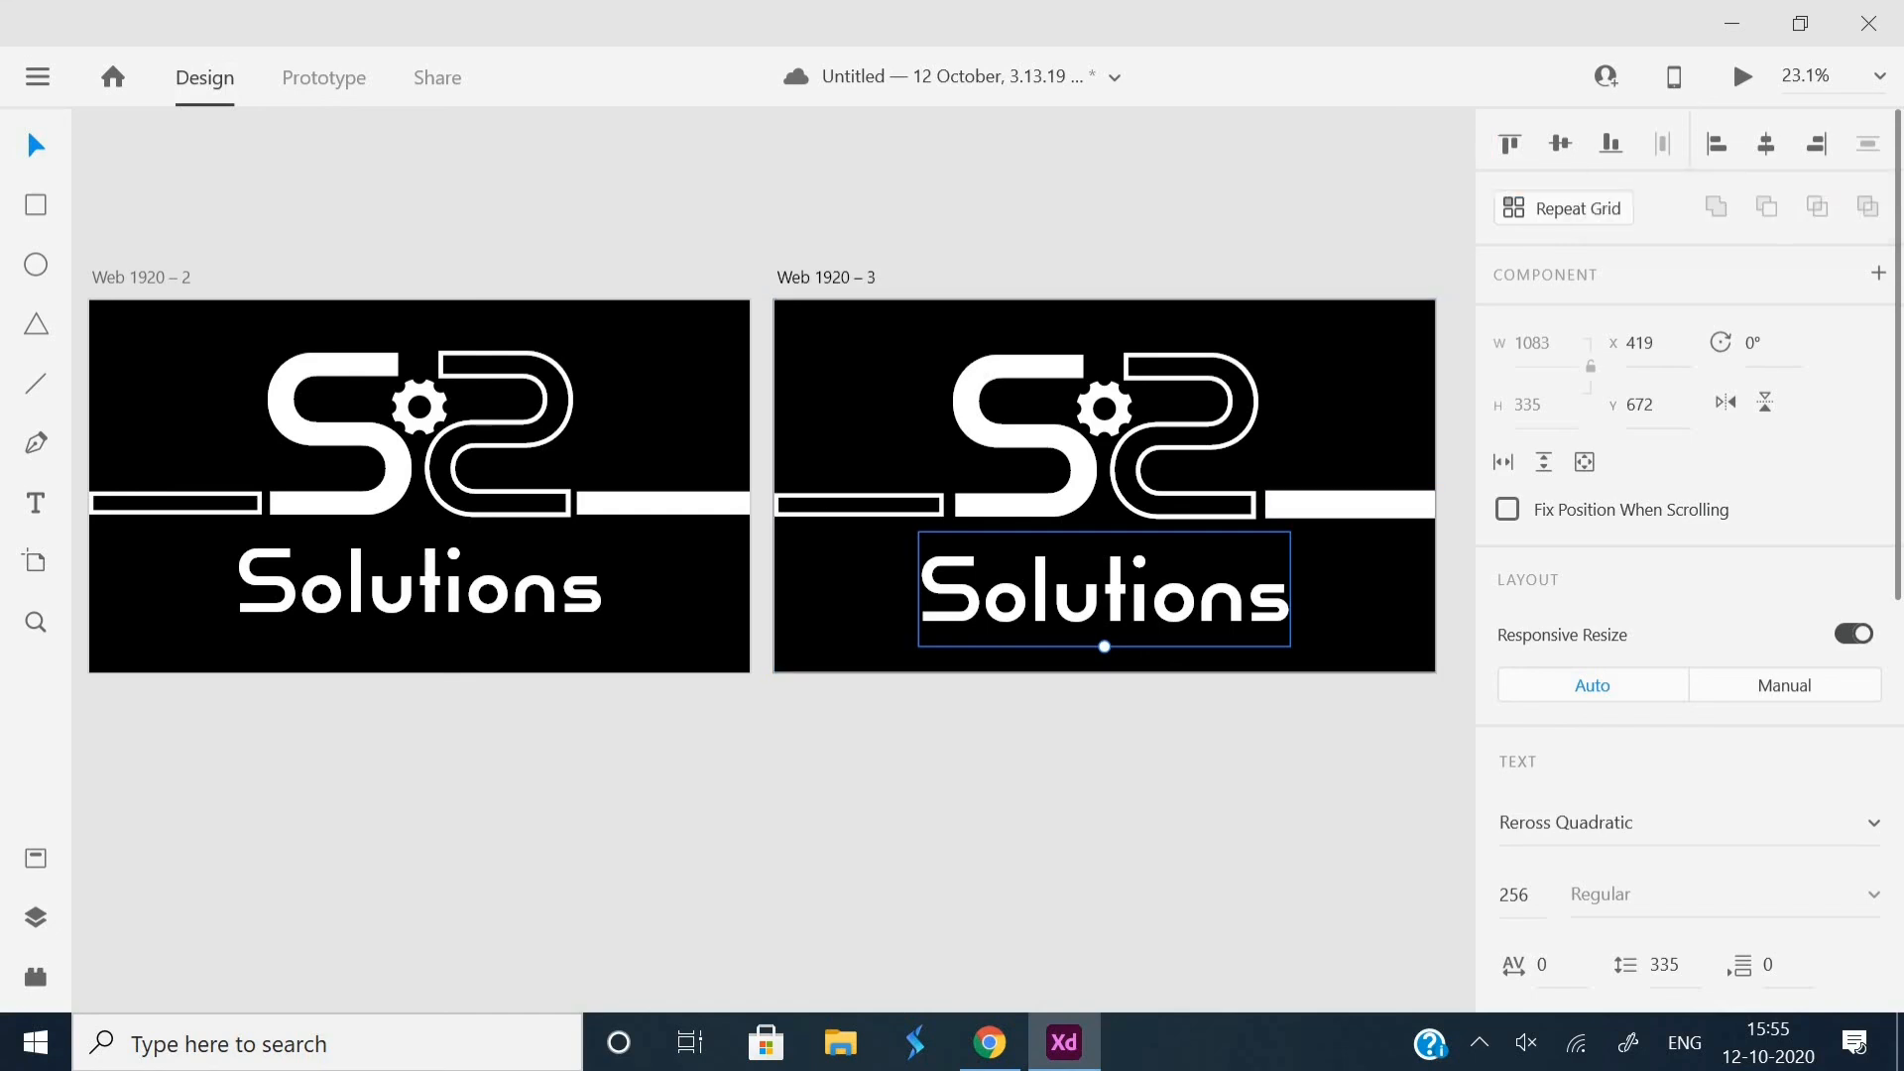
- Reduce the "Solutions" text to size 242 and align it under the logo at X 448, Y 660
text(222)
key(Return)
key(Down)
key(Down)
key(shift+Up)
key(shift+Up)
key(Up)
key(Up)
drag(1105, 597, 1105, 593)
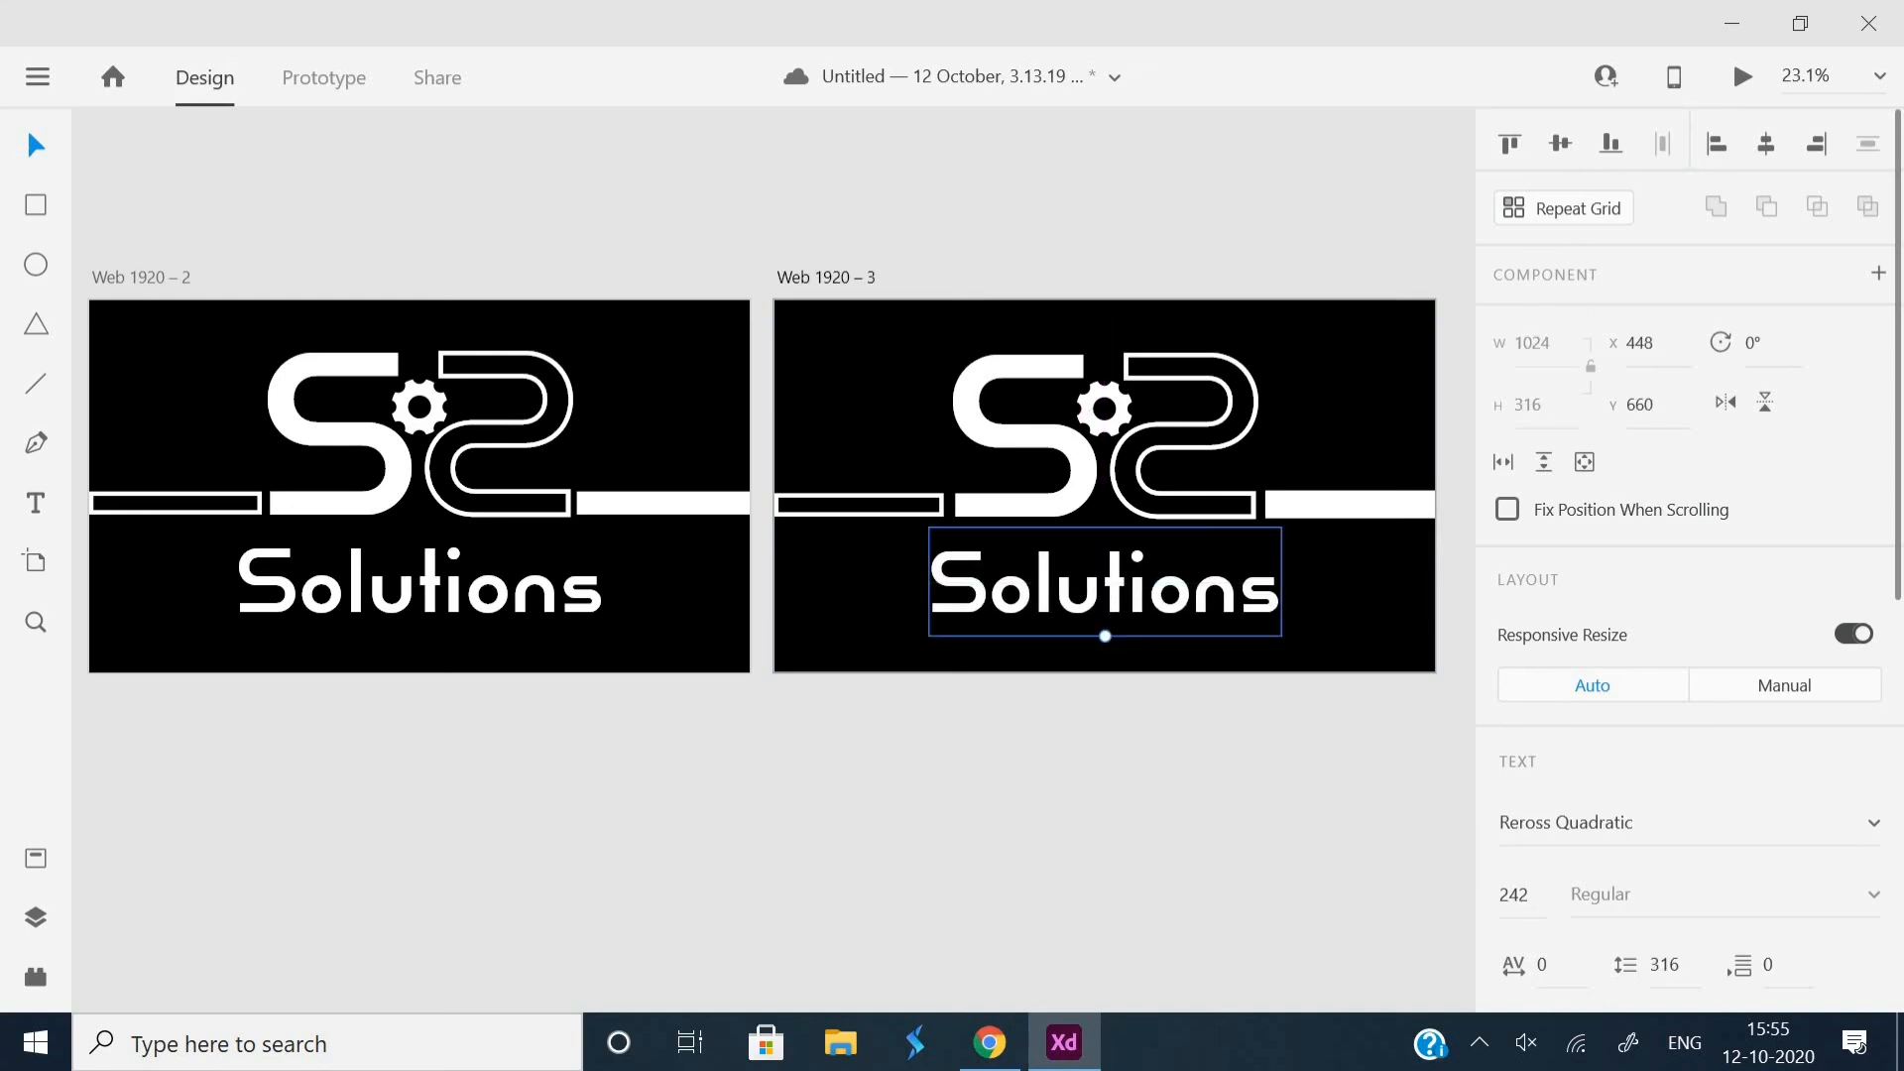
- Check the new "Solutions" text against the original artboard and save the document
scroll(764, 486, left, 1)
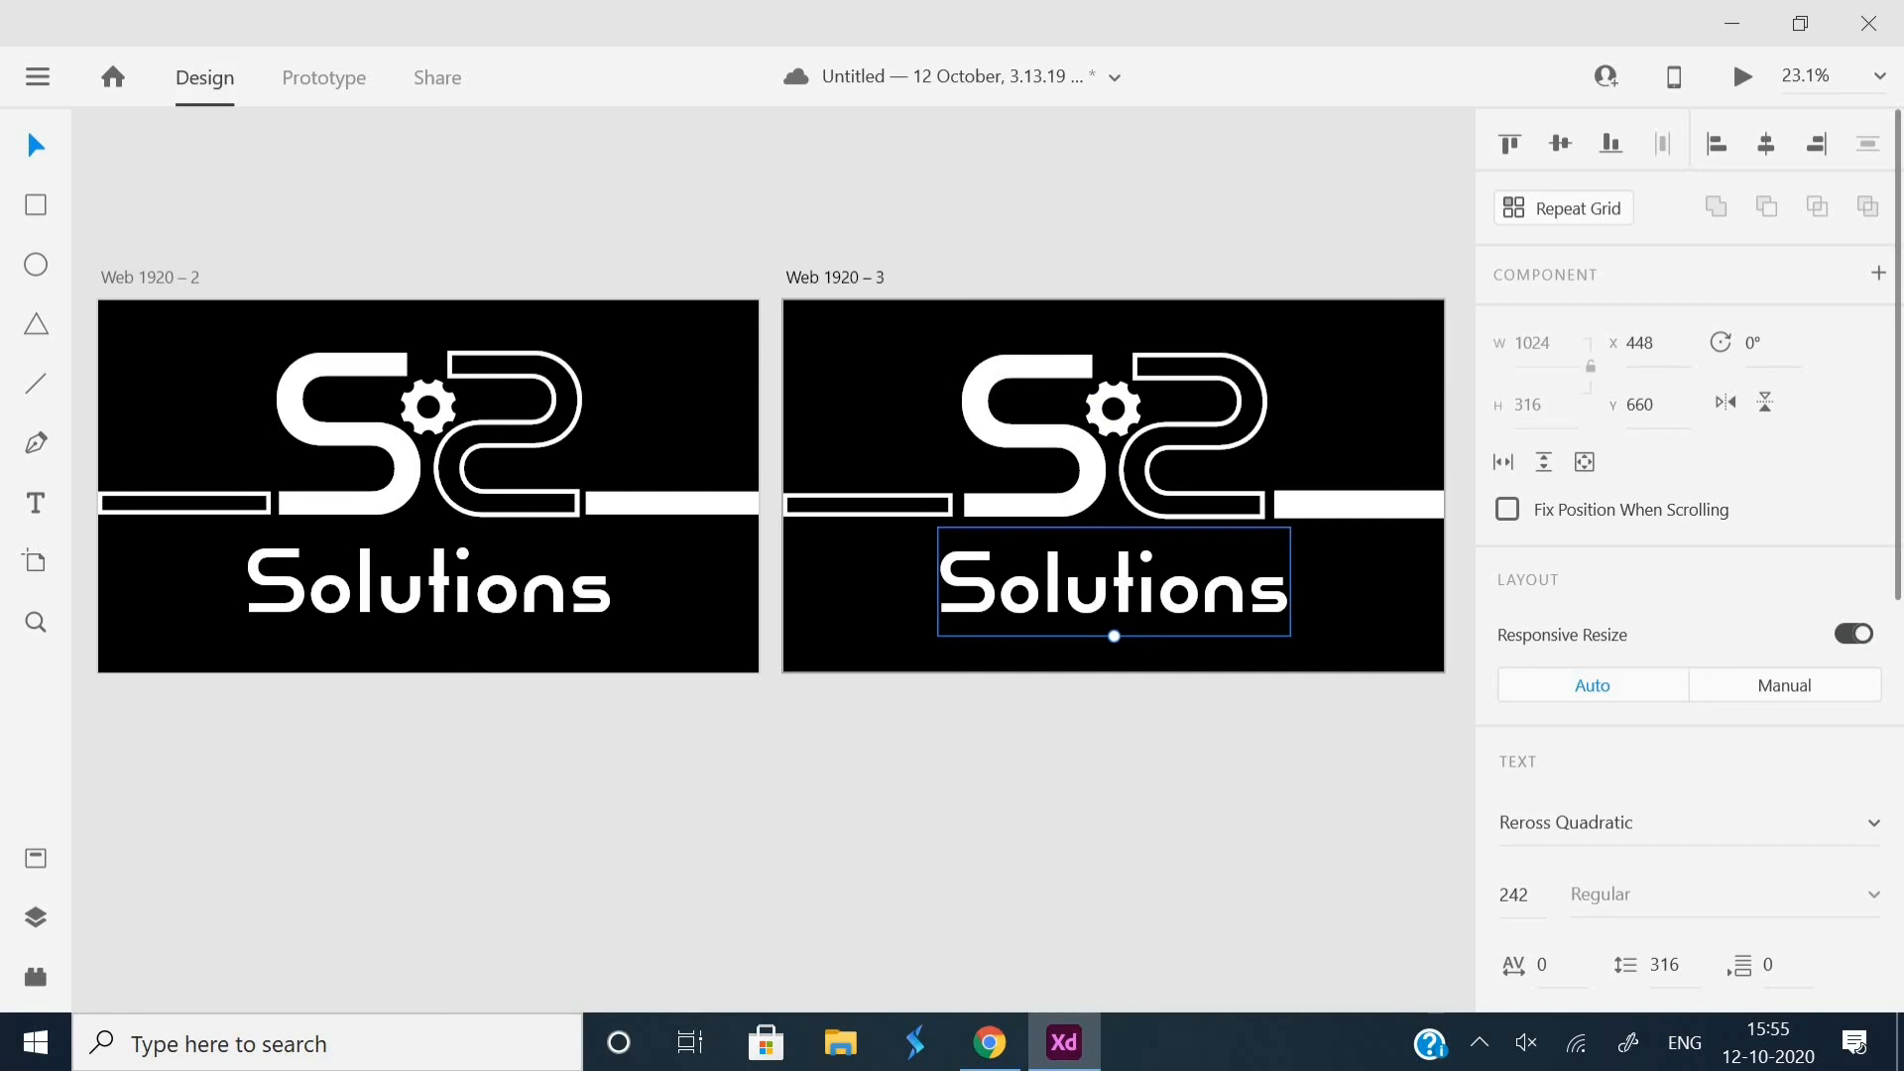
scroll(764, 486, right, 1)
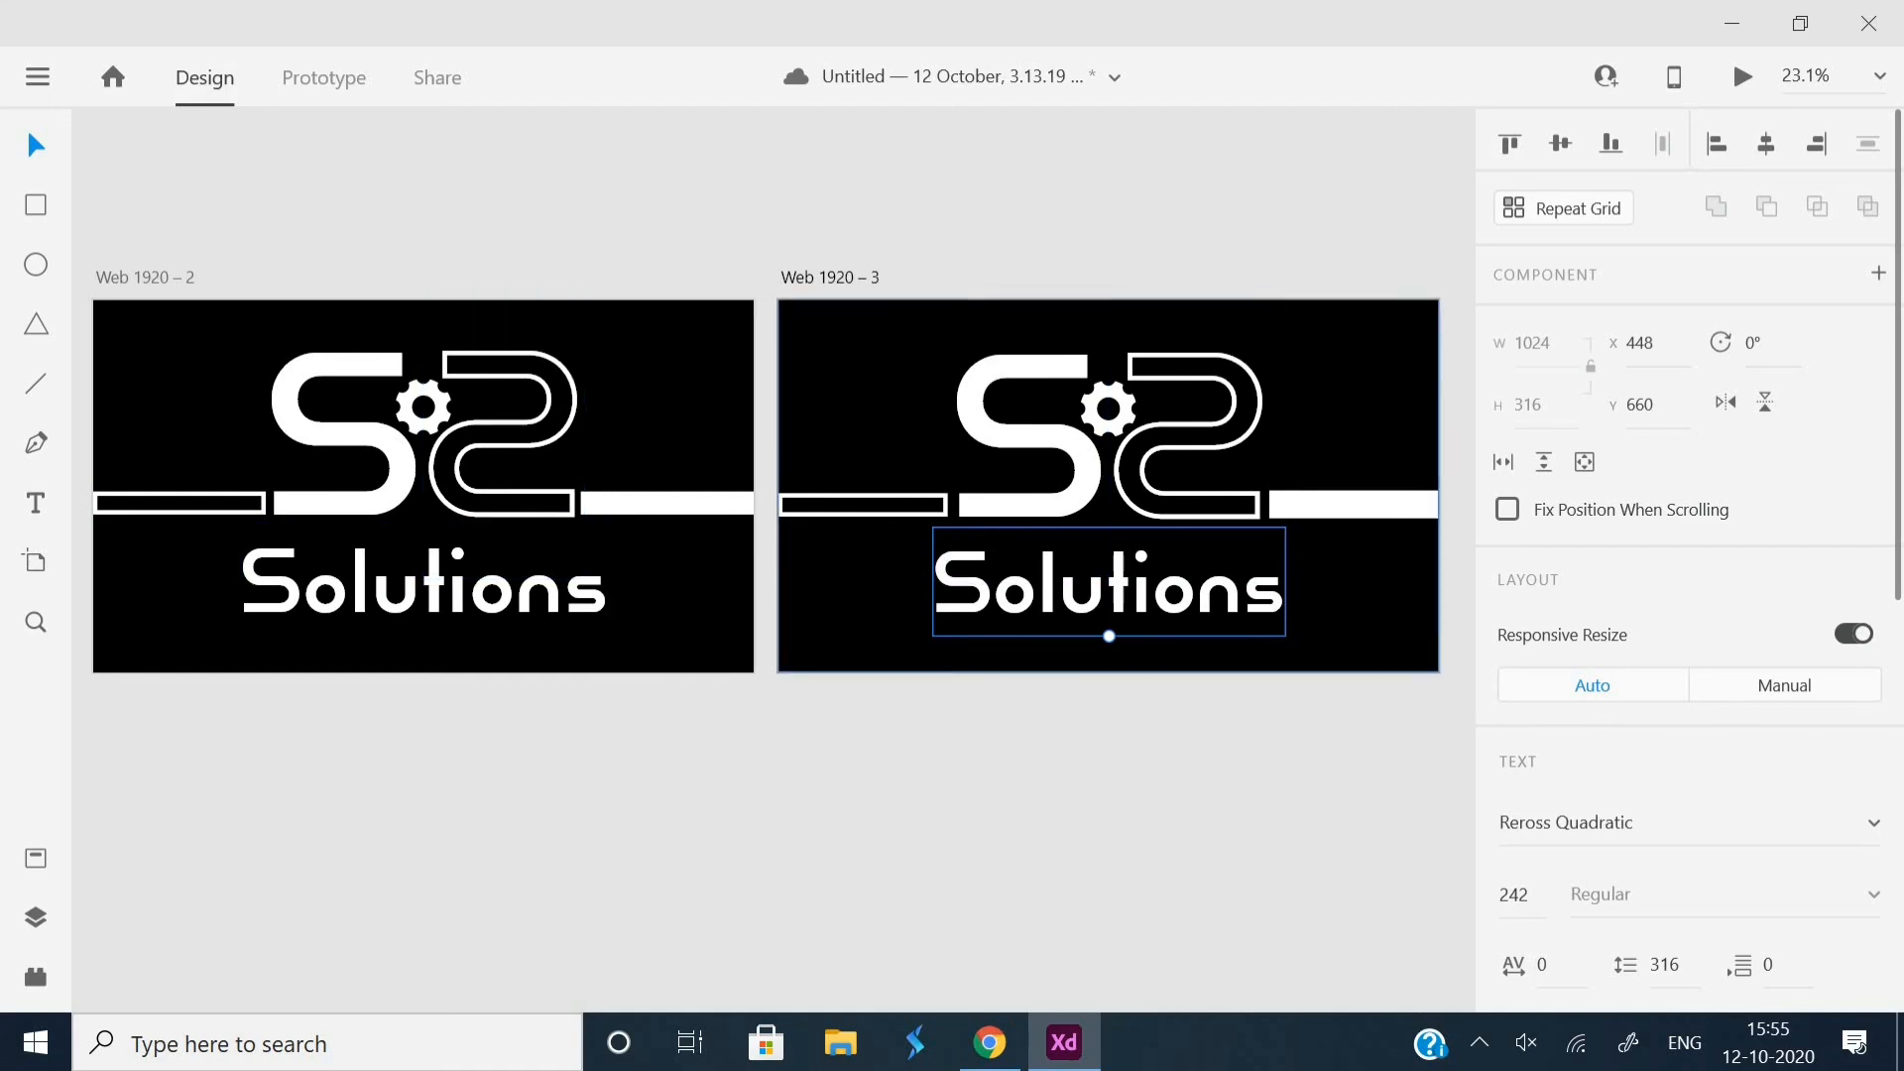
scroll(765, 486, right, 1)
scroll(766, 486, left, 1)
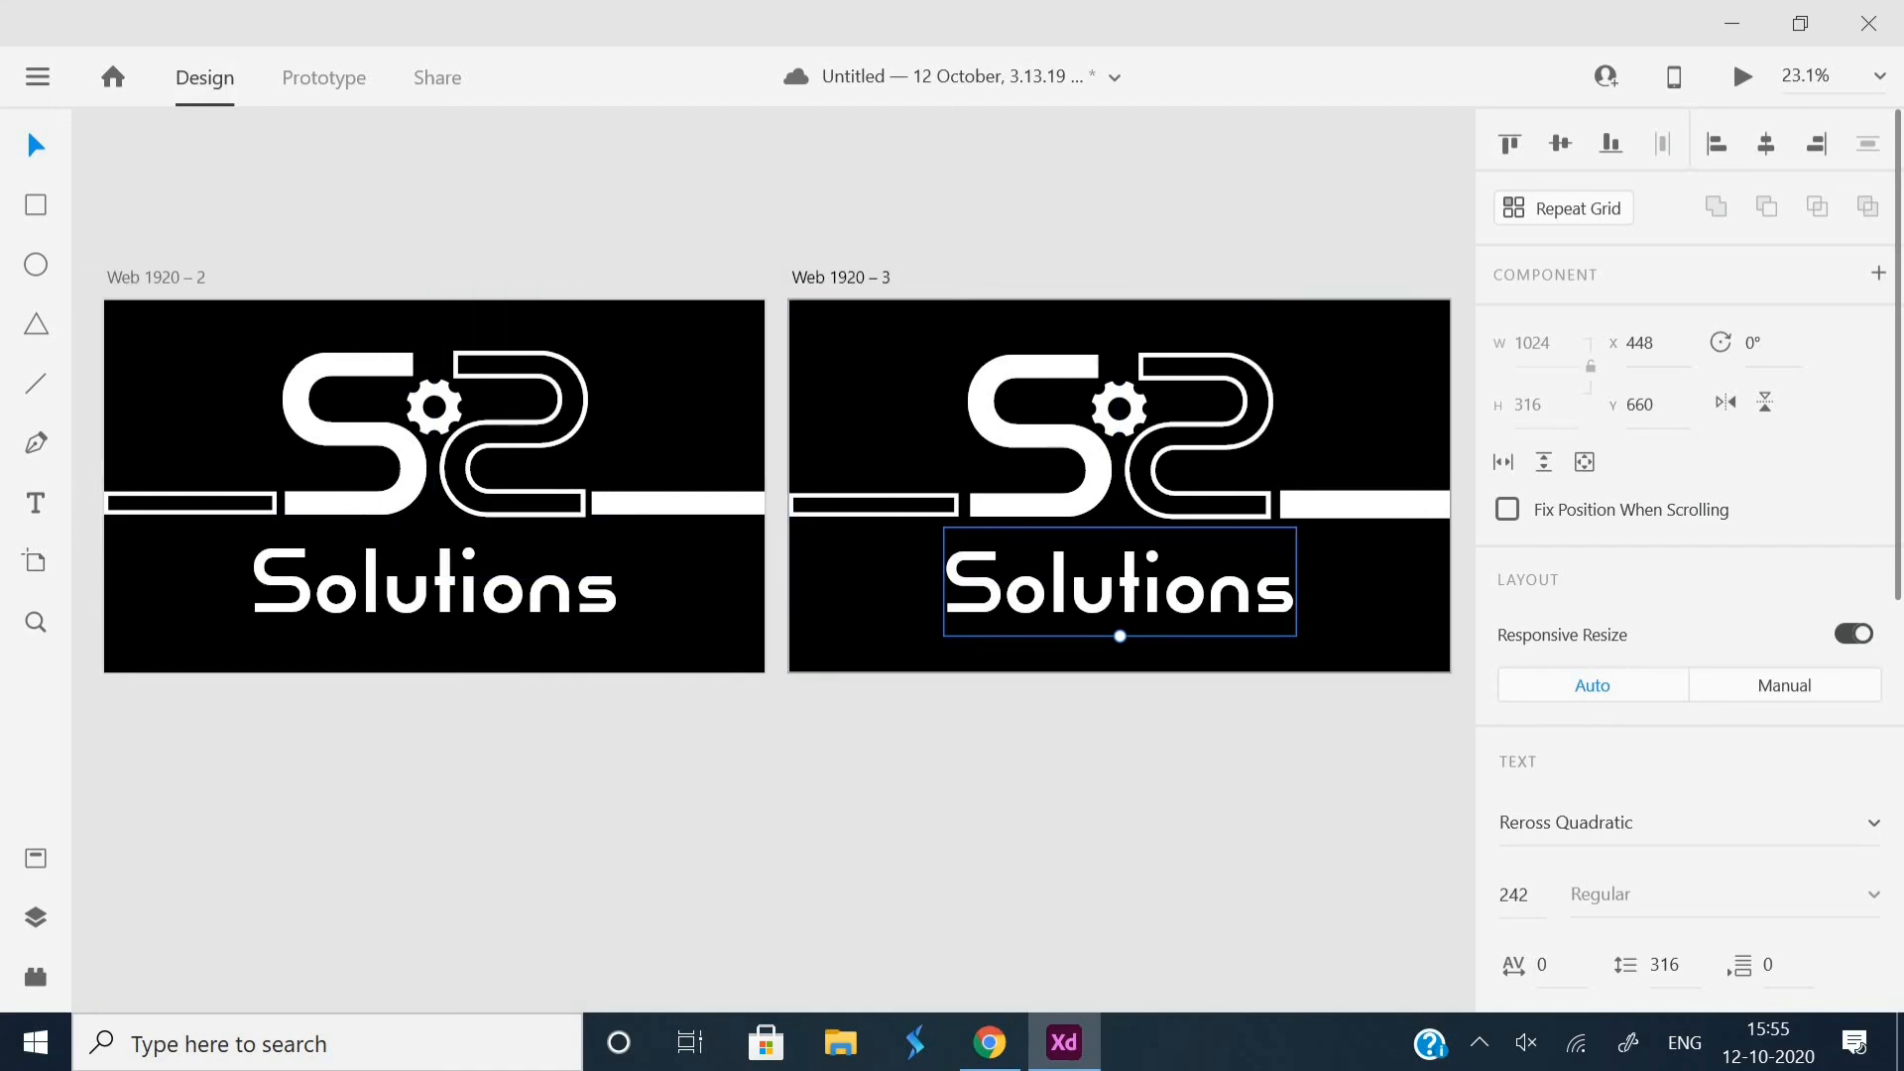
scroll(766, 486, right, 1)
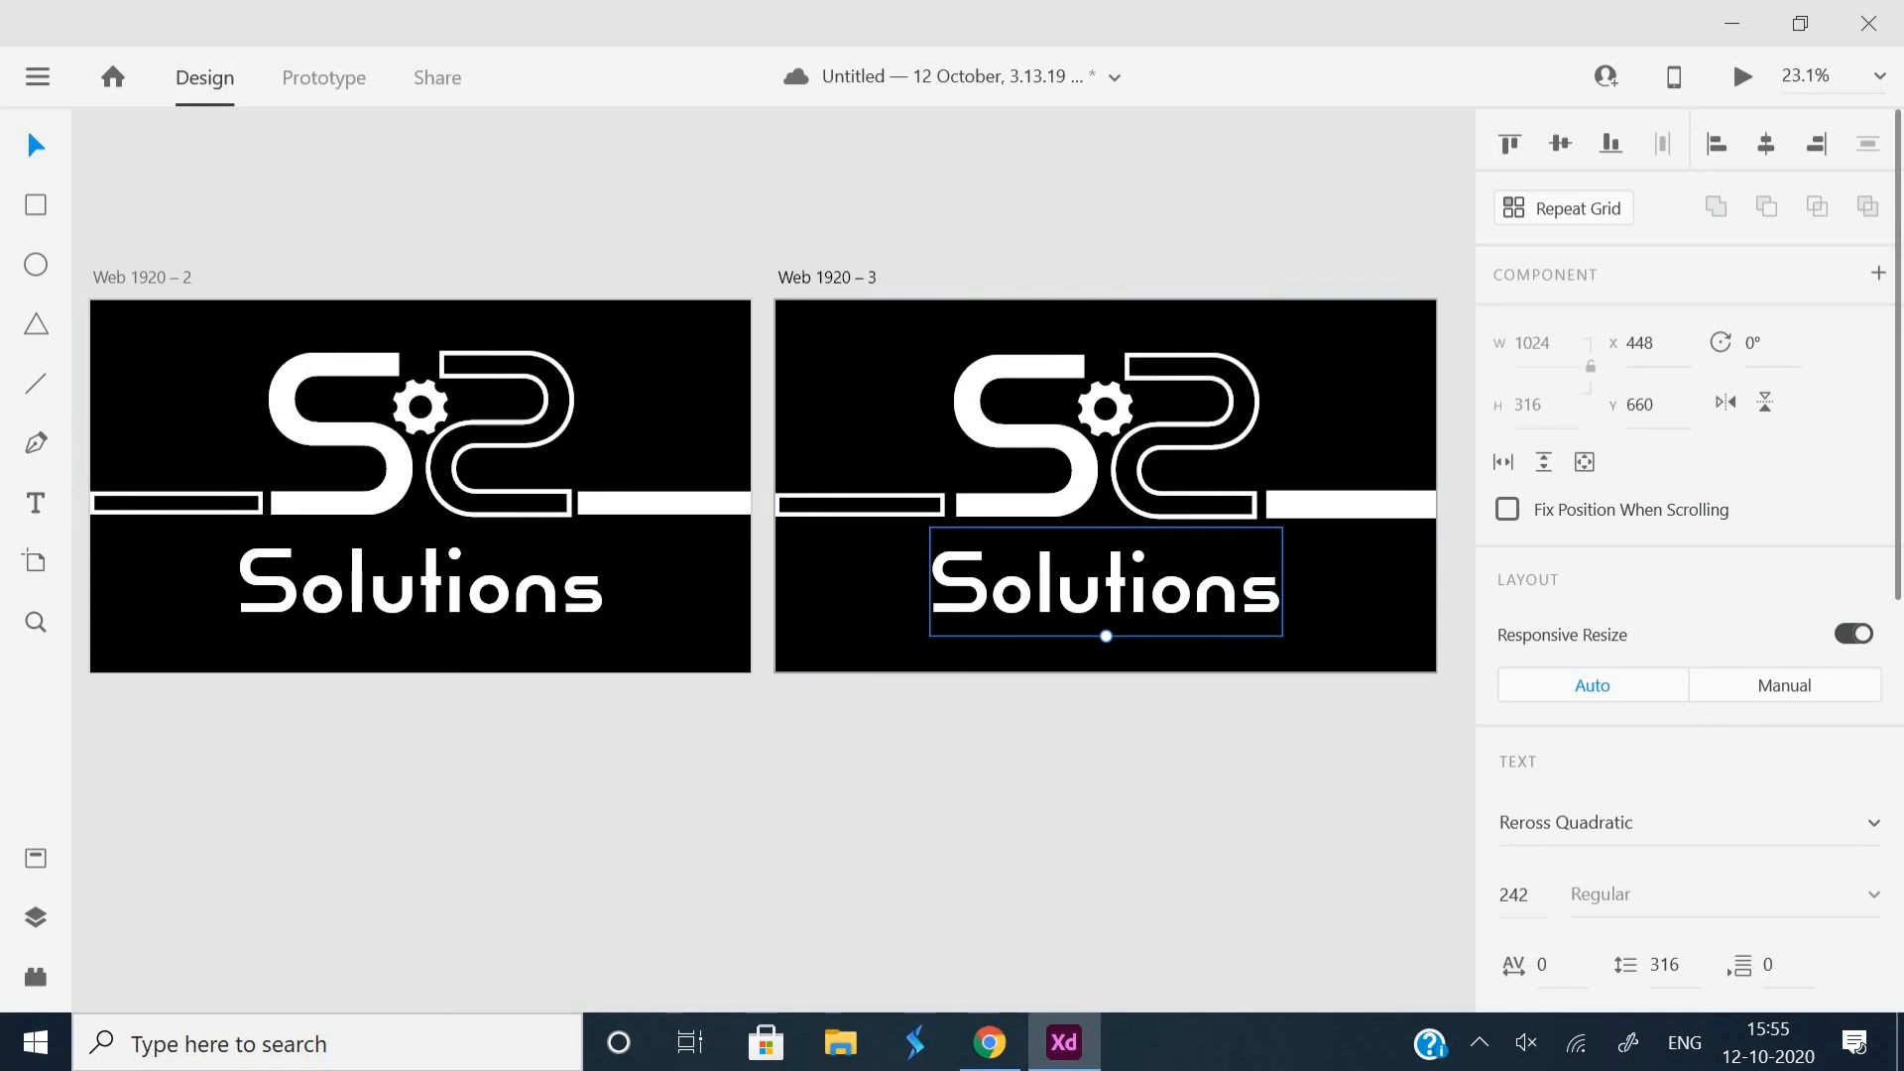
key(ctrl+s)
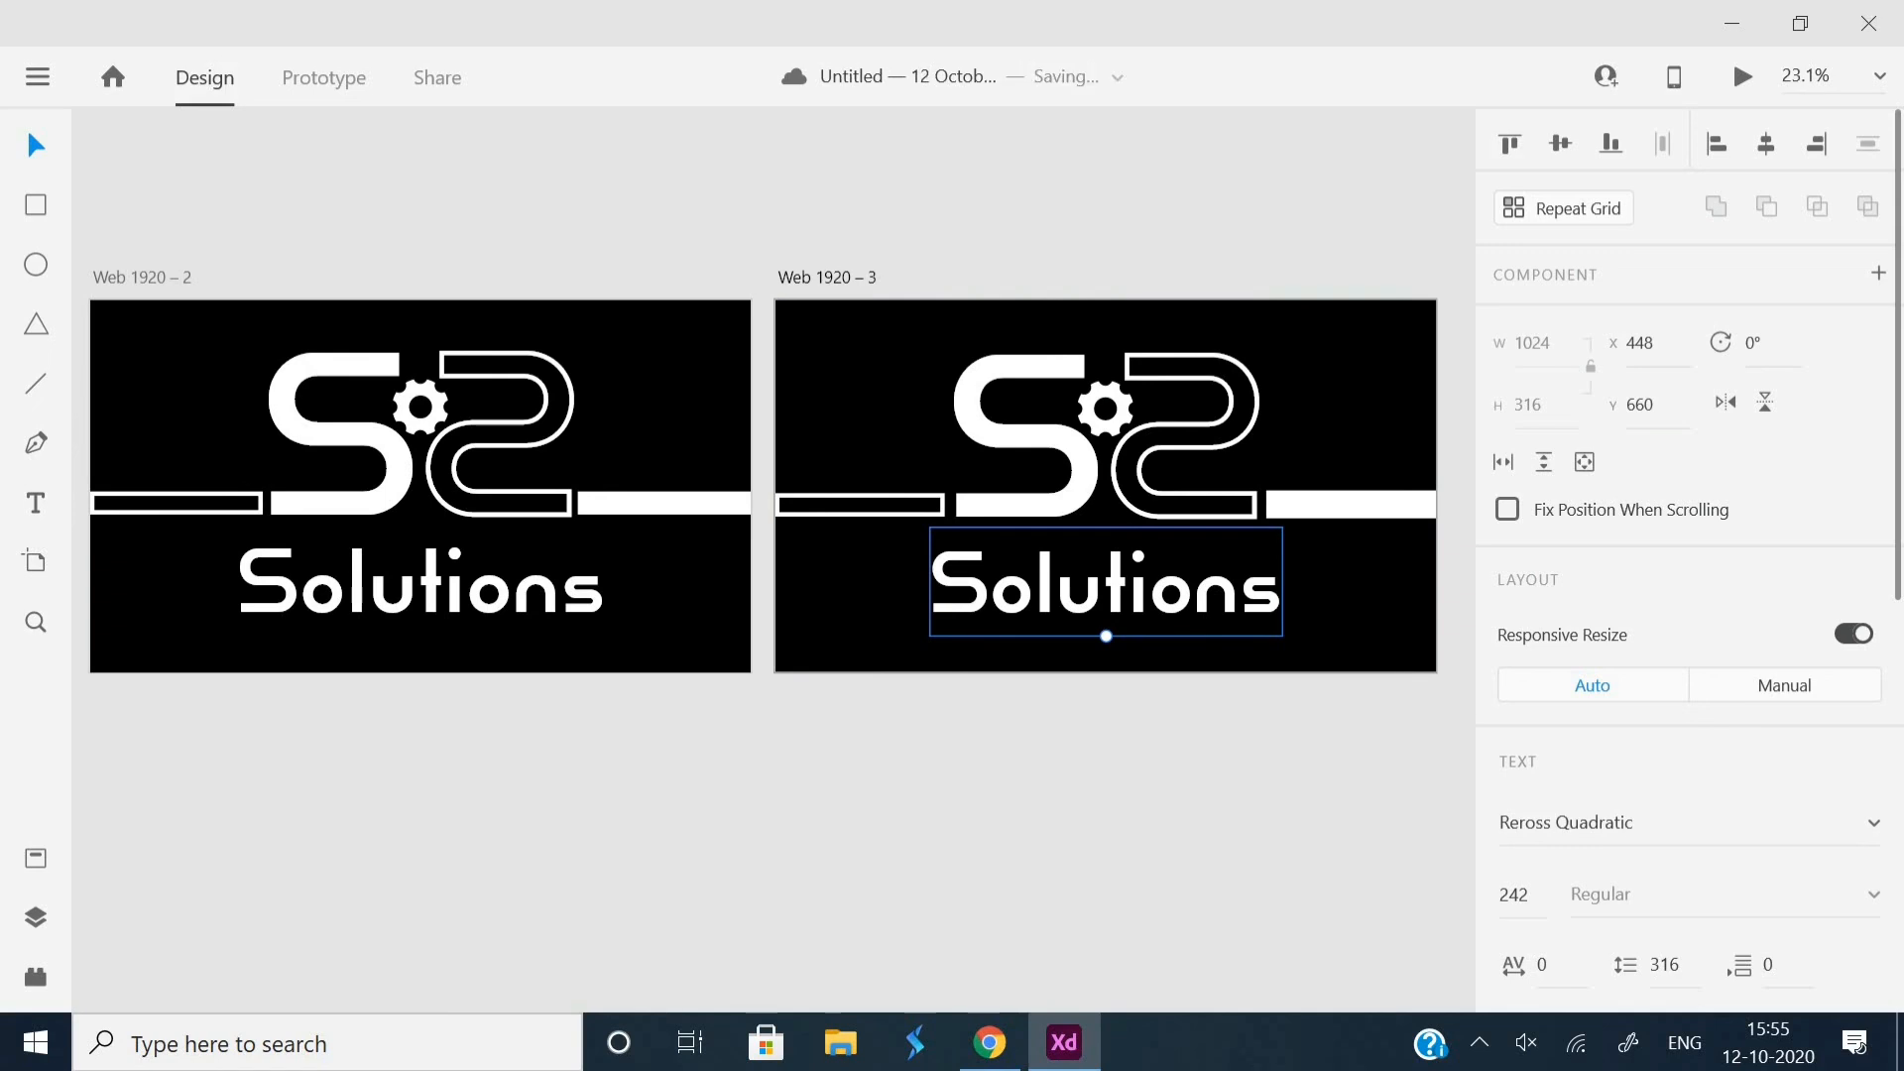